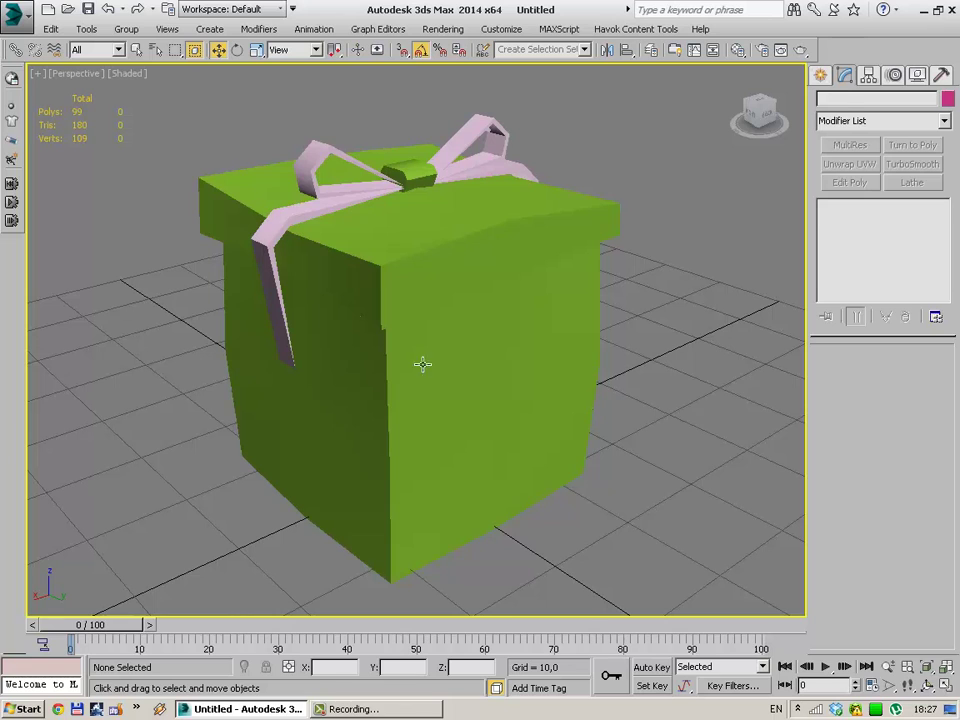
Isolate the gift box body with Alt+Q, add Unwrap UVW and open the Edit UVWs editor.
left_click(422, 364)
key("alt+q")
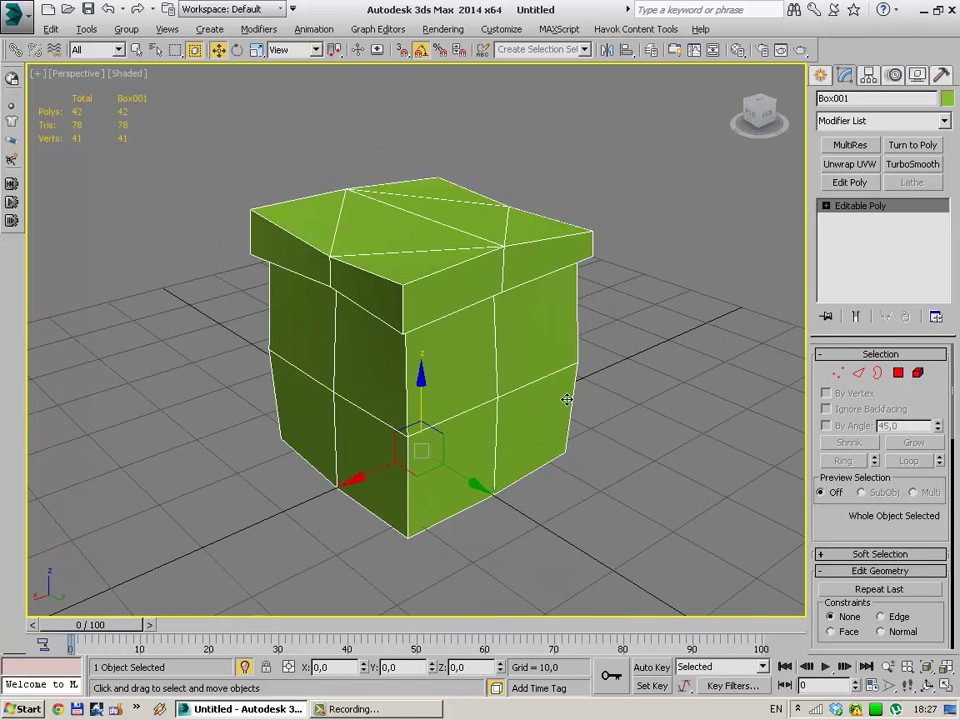
left_click(861, 166)
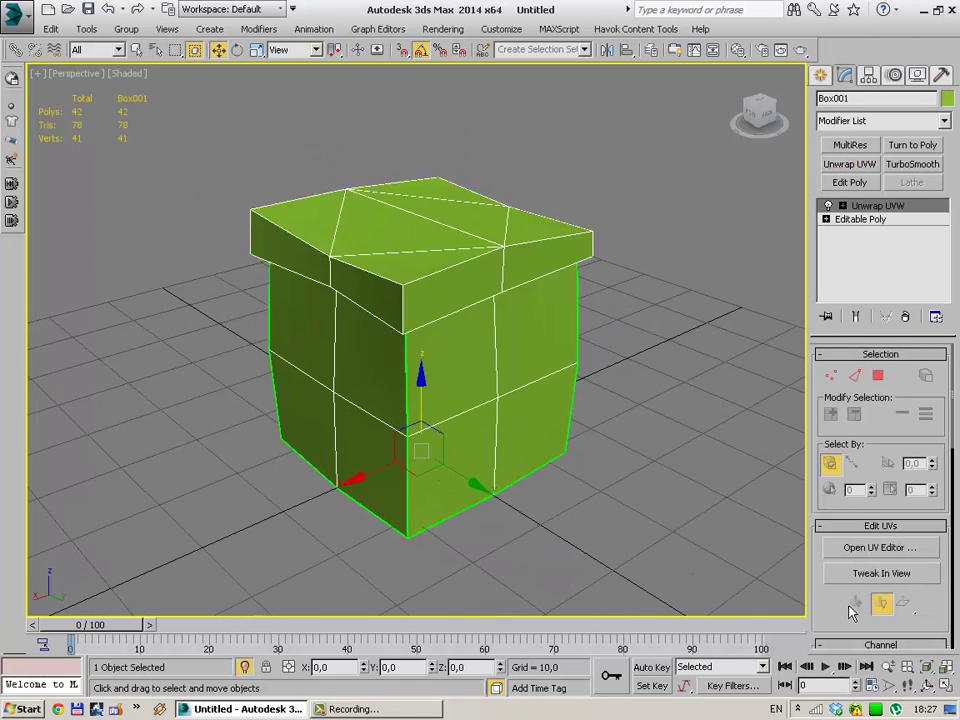
left_click(862, 548)
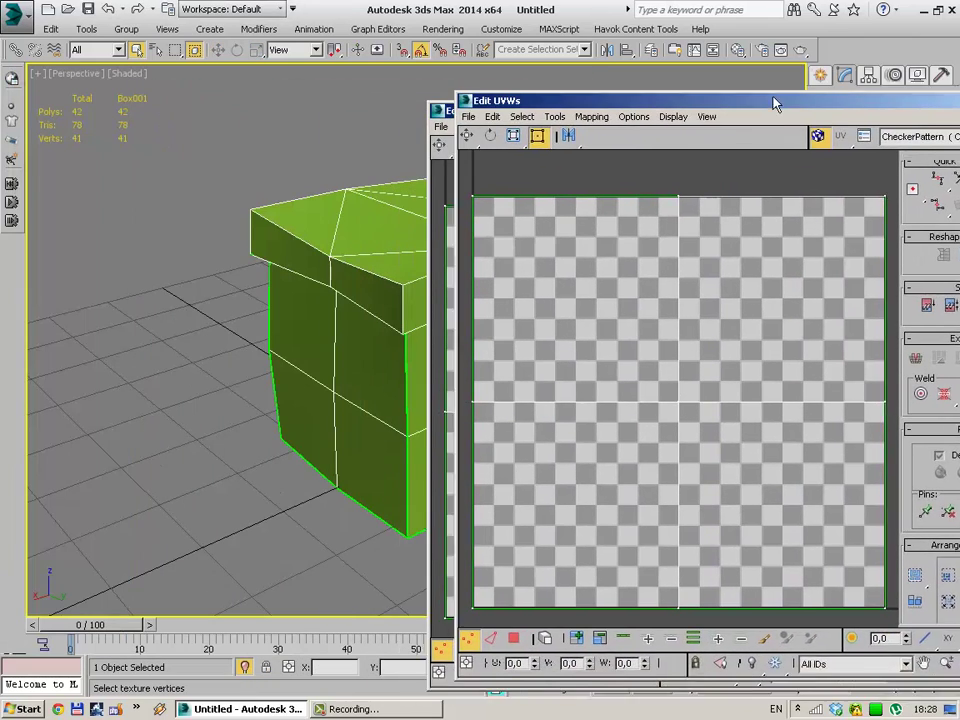
In face mode, select the box's four front faces after trying a few UV faces.
left_click_drag(381, 86, 851, 105)
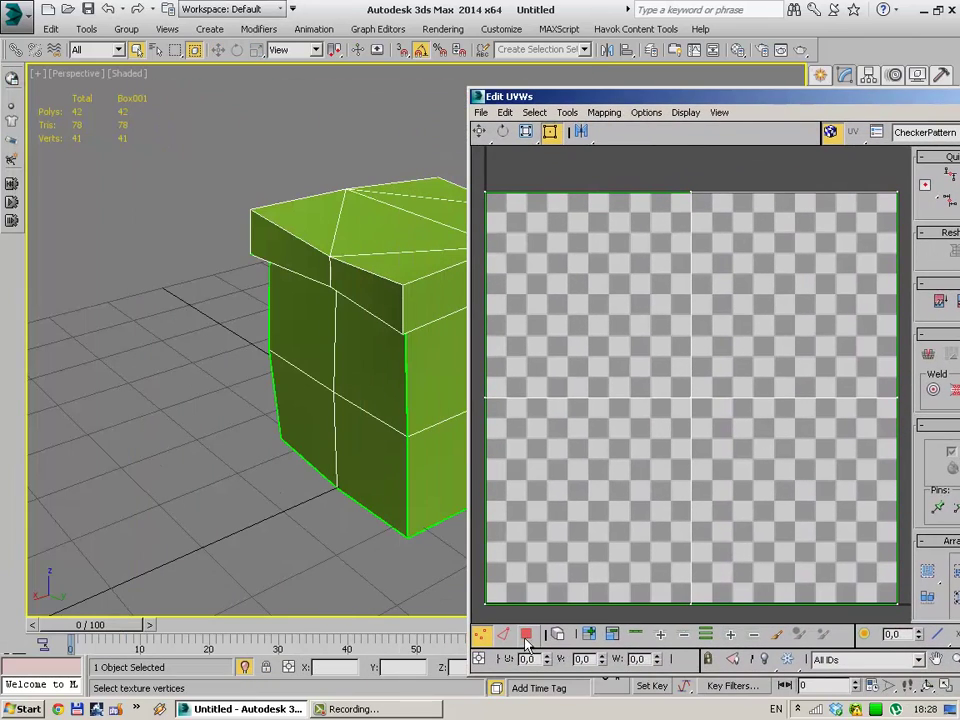
left_click(526, 634)
left_click(594, 345)
left_click(806, 324, "ctrl")
left_click(806, 444, "ctrl")
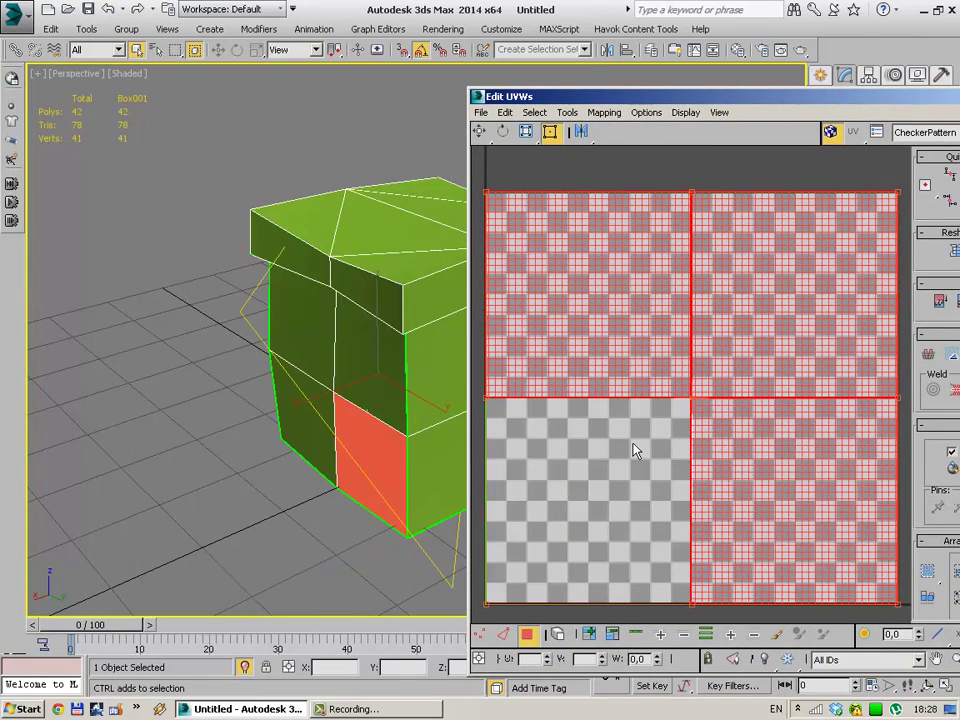
left_click(336, 527)
mouse_move(413, 410)
middle_mouse_down("alt")
mouse_move(302, 349)
mouse_move(270, 360)
middle_mouse_up("alt")
left_click(266, 321, "ctrl")
left_click(357, 342, "ctrl")
left_click(255, 401, "ctrl")
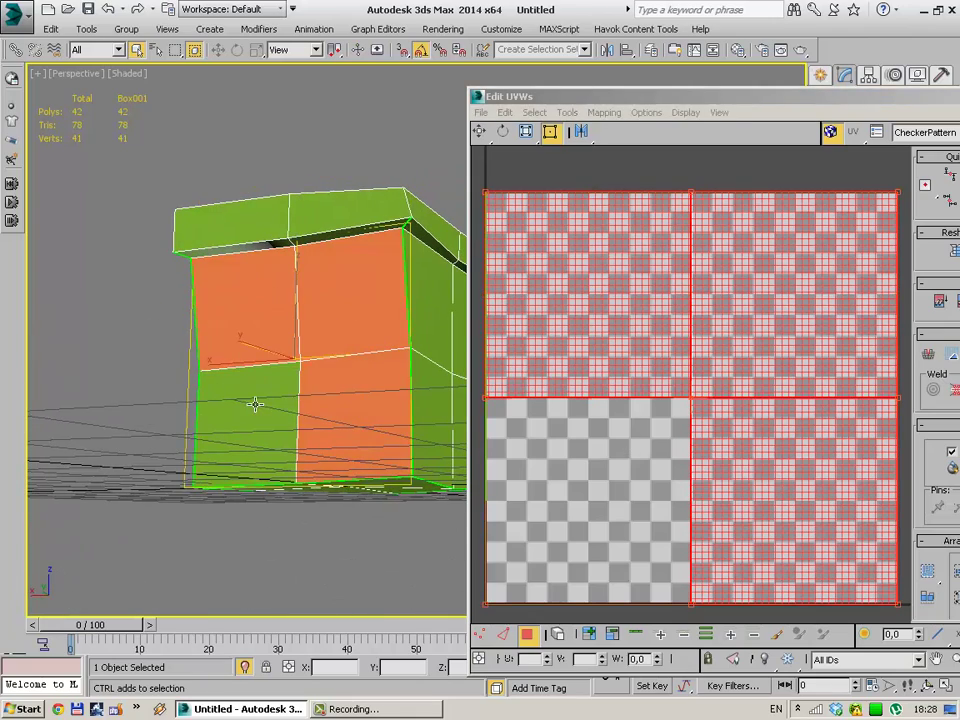
left_click(356, 399, "ctrl")
mouse_move(356, 399)
middle_mouse_down("alt")
mouse_move(317, 332)
mouse_move(283, 380)
mouse_move(311, 281)
mouse_move(330, 300)
middle_mouse_up("alt")
Frame the UV layout and break the selected UVs apart with Tools > Break.
middle_click_drag(565, 364, 718, 446)
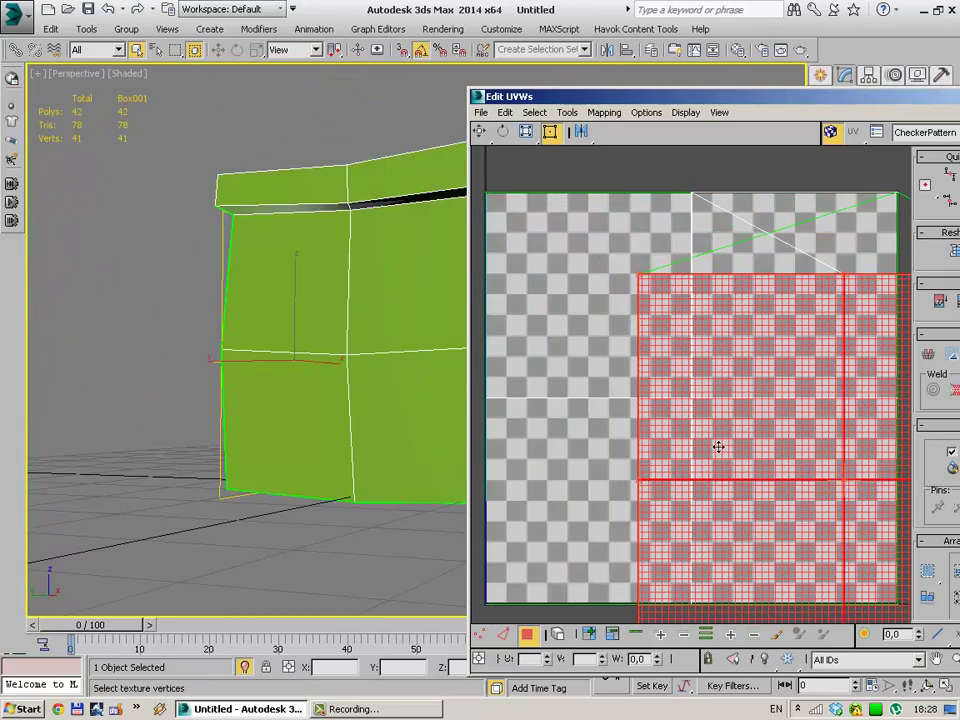
left_click(551, 132)
left_click(567, 112)
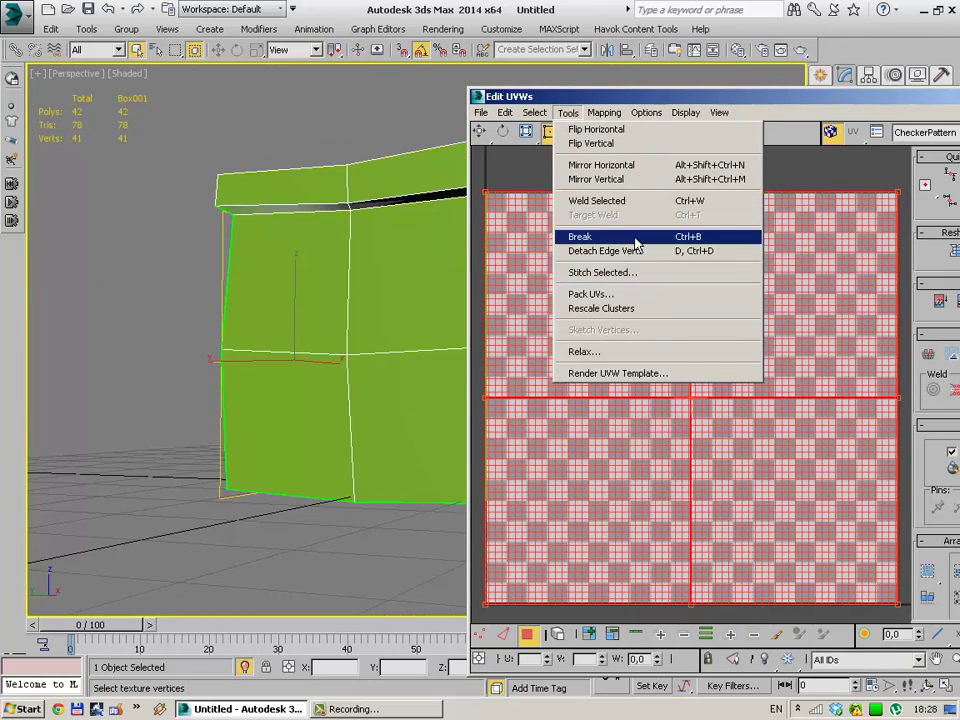
left_click(585, 236)
Reselect the whole UV square, apply Unfold Mapping, and move Edit UVWs to the bottom-left.
scroll(682, 250, "down", 3)
scroll(688, 263, "down", 3)
left_click(767, 369)
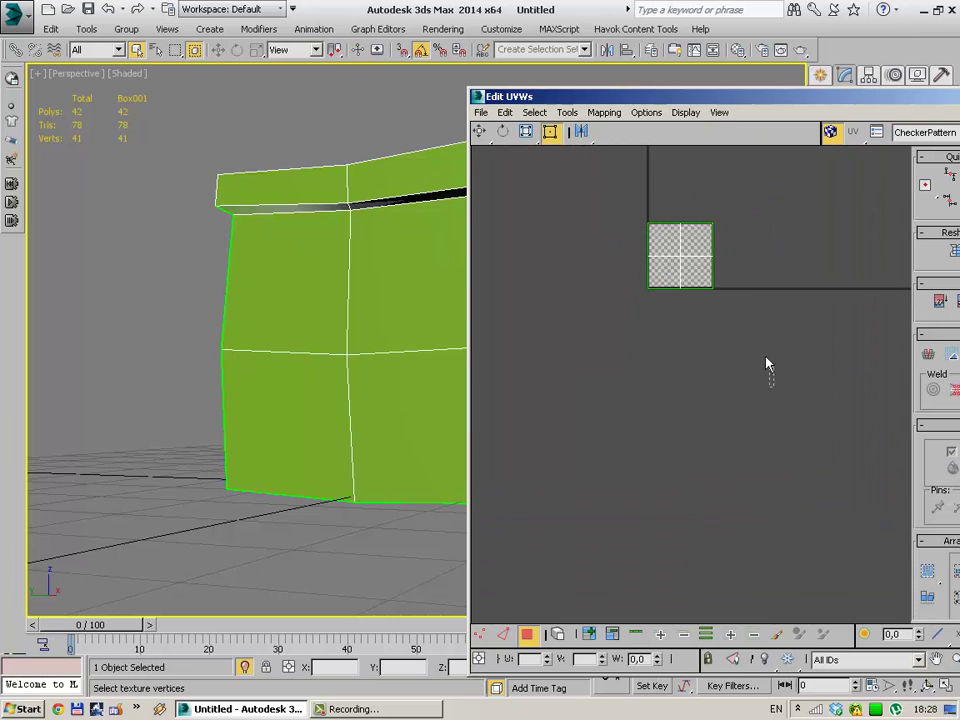
left_click_drag(767, 369, 630, 205)
left_click(604, 112)
left_click(640, 165)
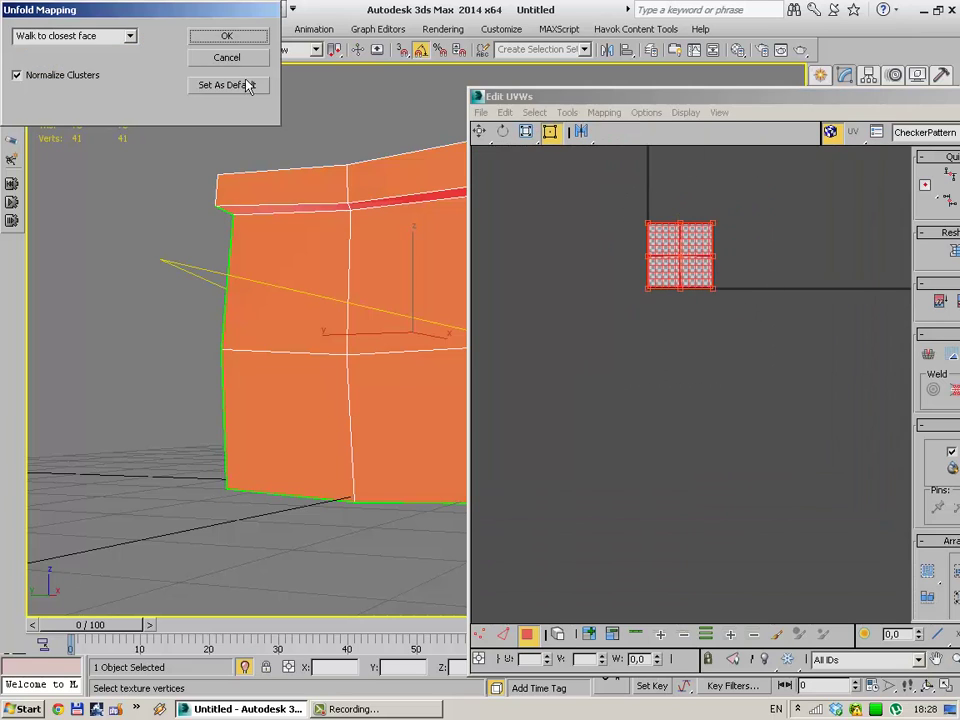
left_click(225, 34)
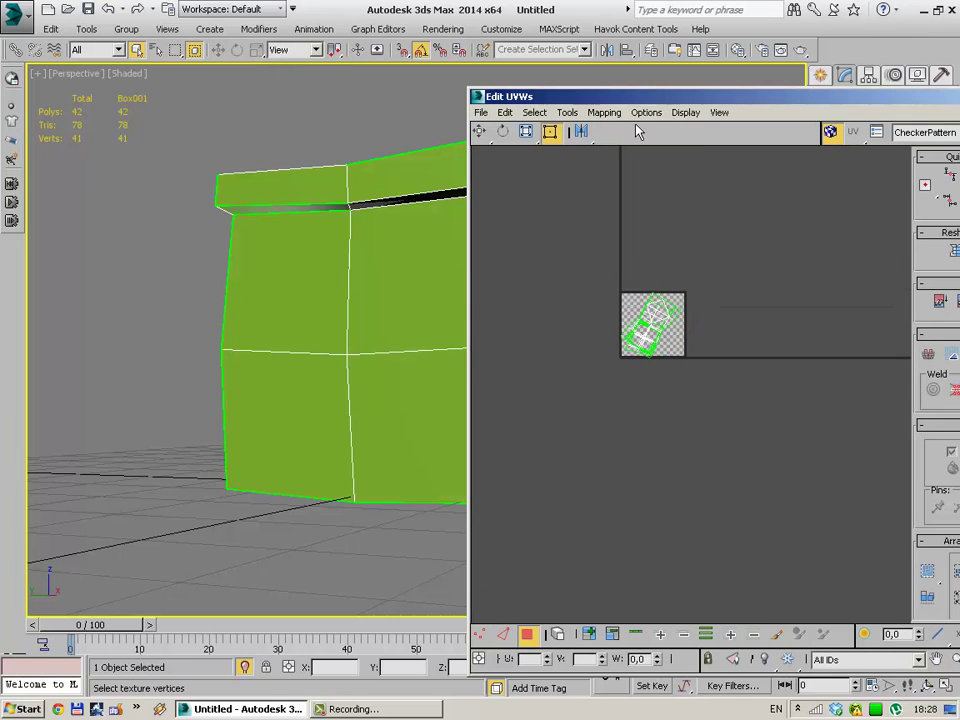
left_click_drag(631, 100, 282, 577)
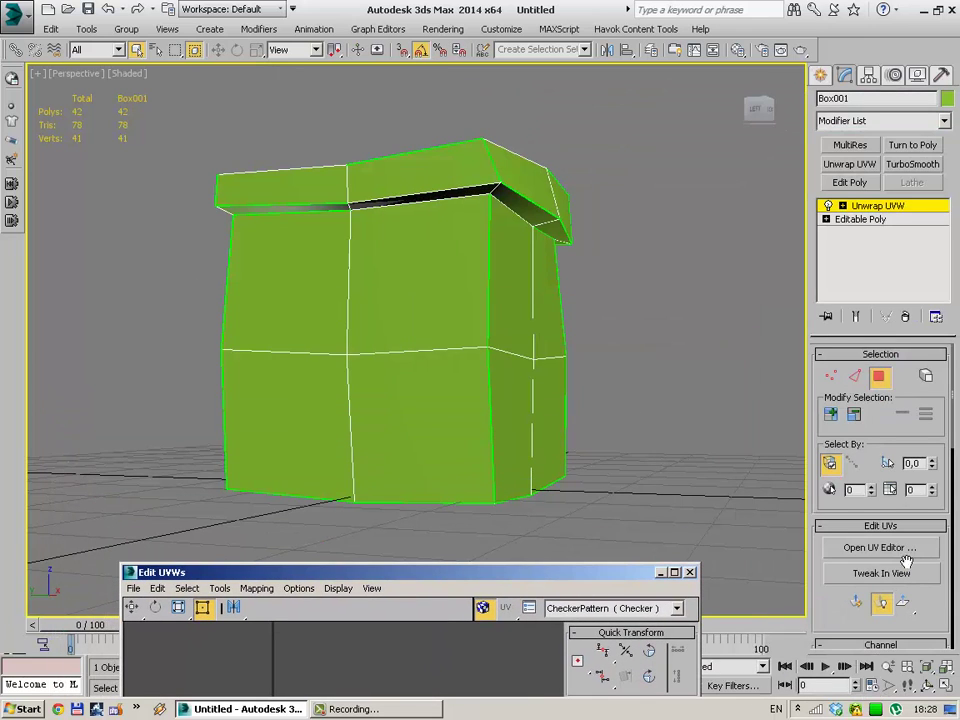
Turn off Map Seams in the Configure rollout.
left_click(918, 620)
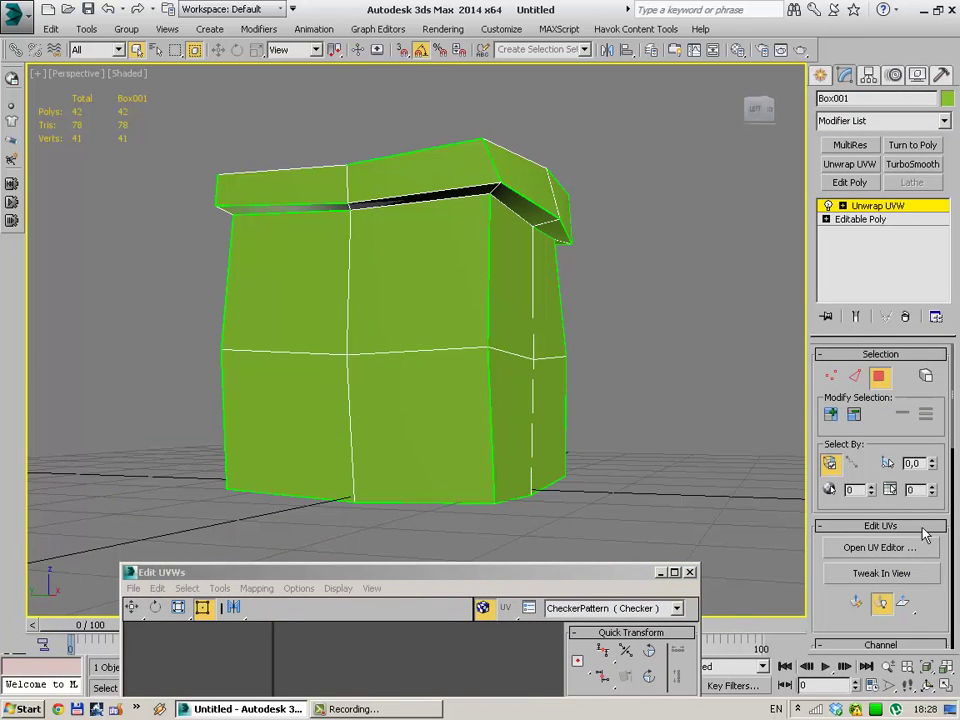
scroll(955, 428, "down", 5)
scroll(955, 428, "down", 5)
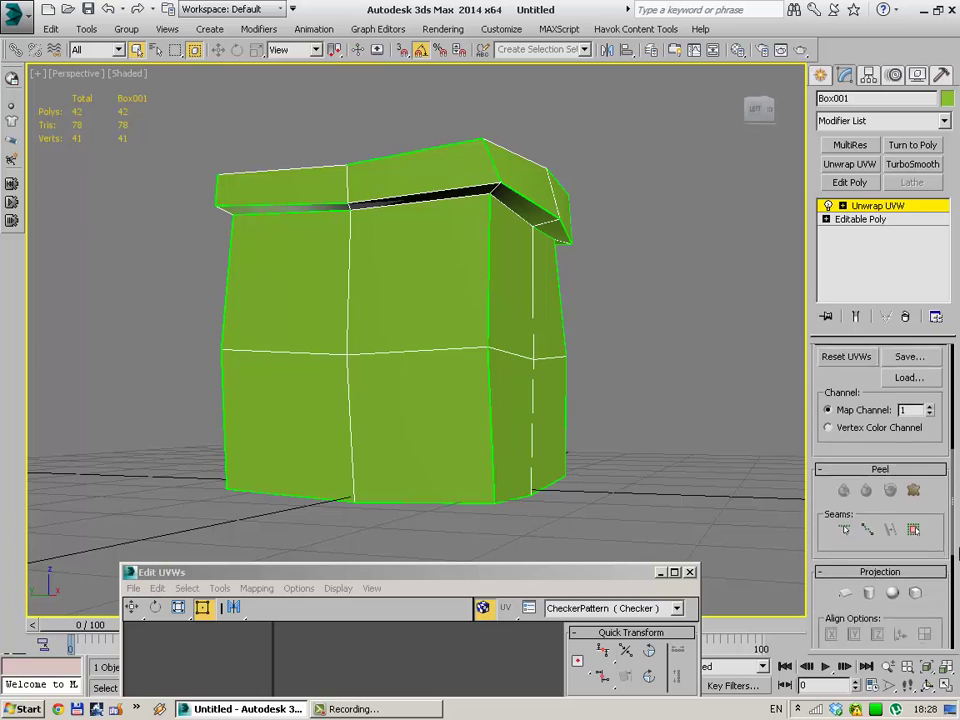
scroll(955, 428, "down", 5)
scroll(955, 428, "down", 5)
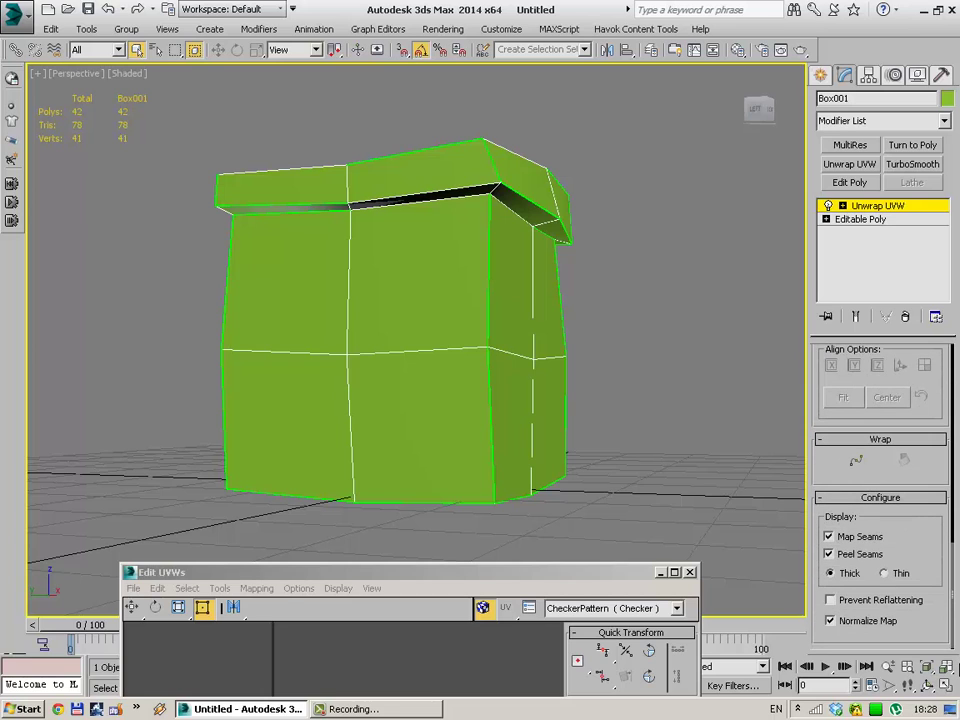
left_click(830, 537)
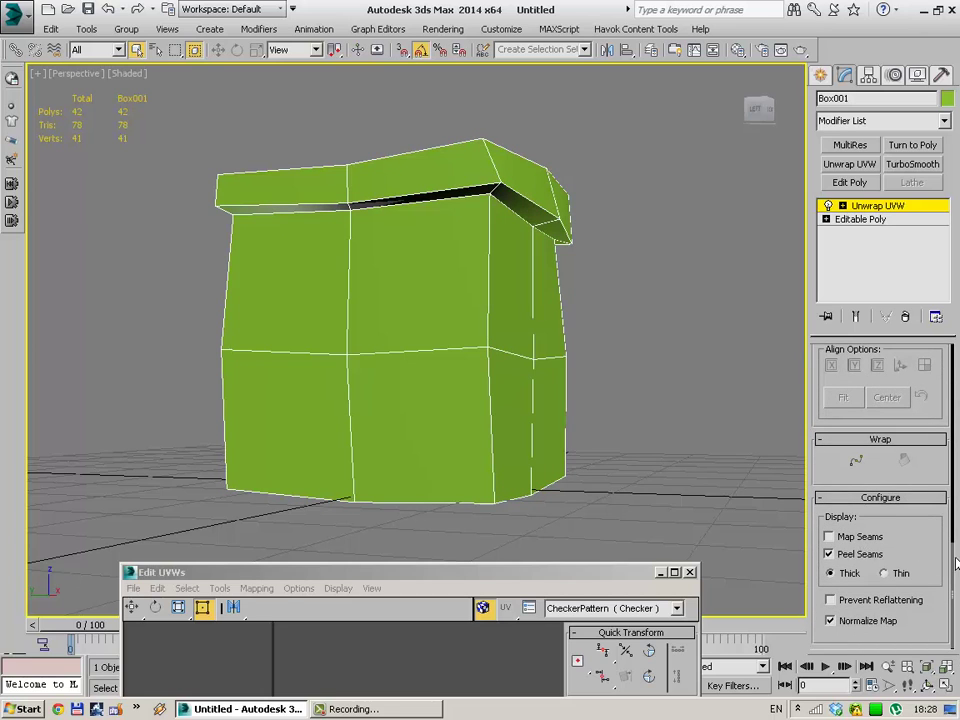
Activate Point-to-Point Seams in the Peel rollout.
scroll(955, 565, "up", 5)
scroll(950, 500, "up", 5)
scroll(940, 420, "up", 5)
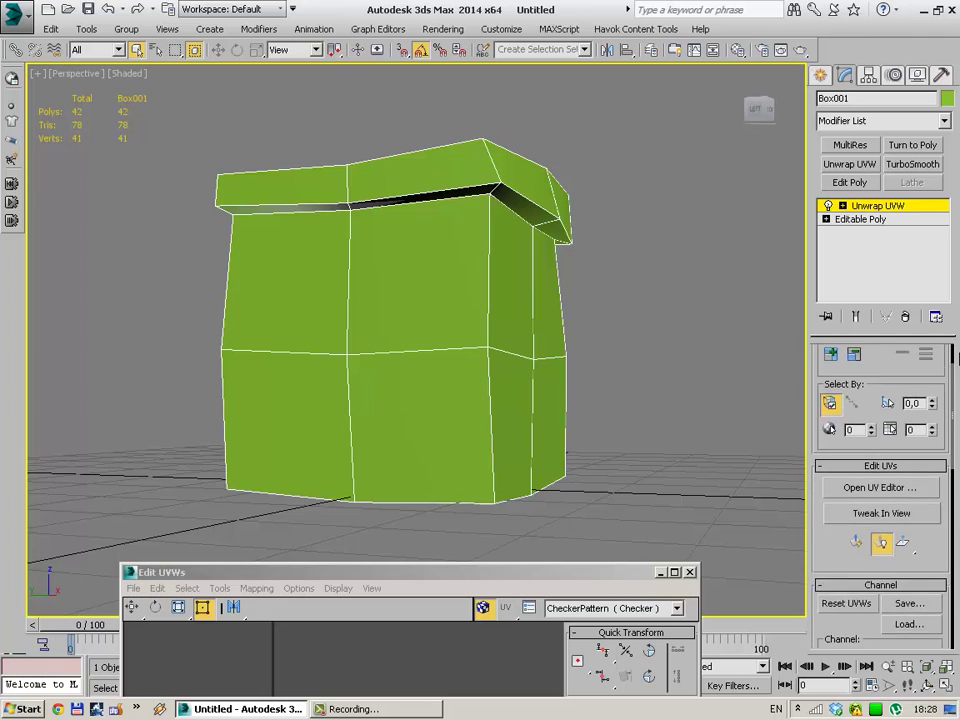
scroll(925, 350, "up", 5)
scroll(955, 430, "down", 5)
scroll(955, 500, "down", 5)
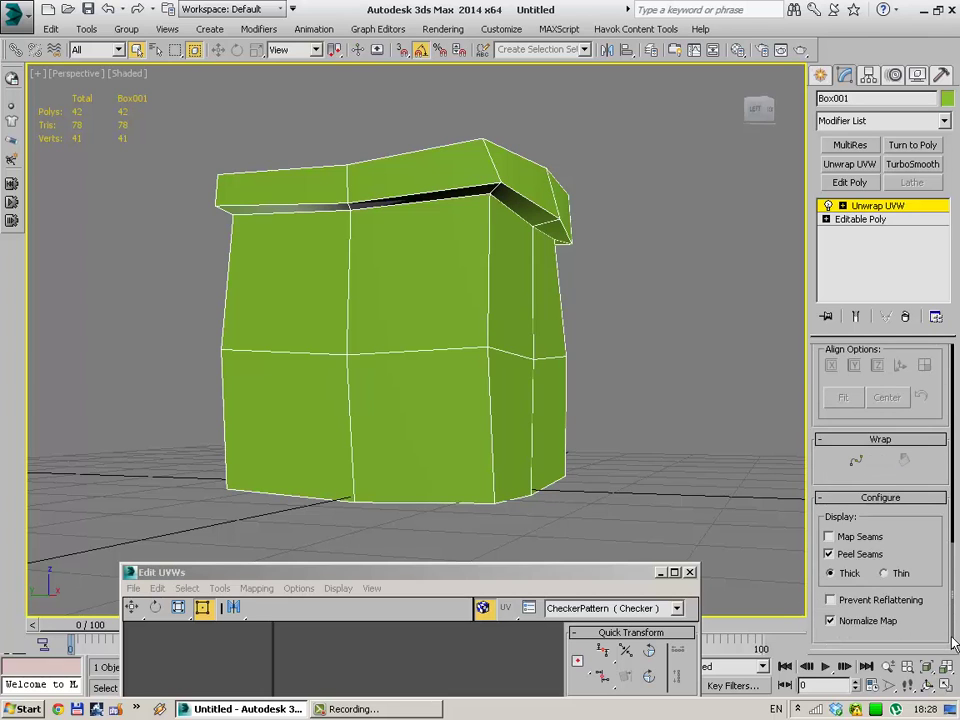
scroll(955, 570, "down", 2)
scroll(955, 640, "down", 2)
scroll(955, 620, "up", 2)
scroll(955, 590, "up", 4)
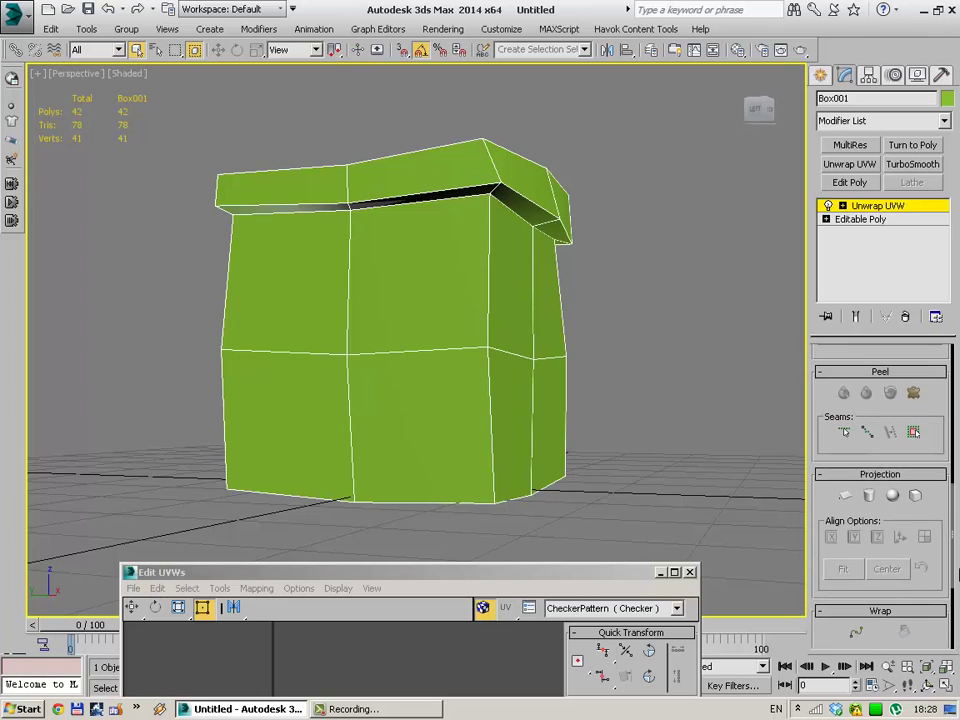
left_click(846, 434)
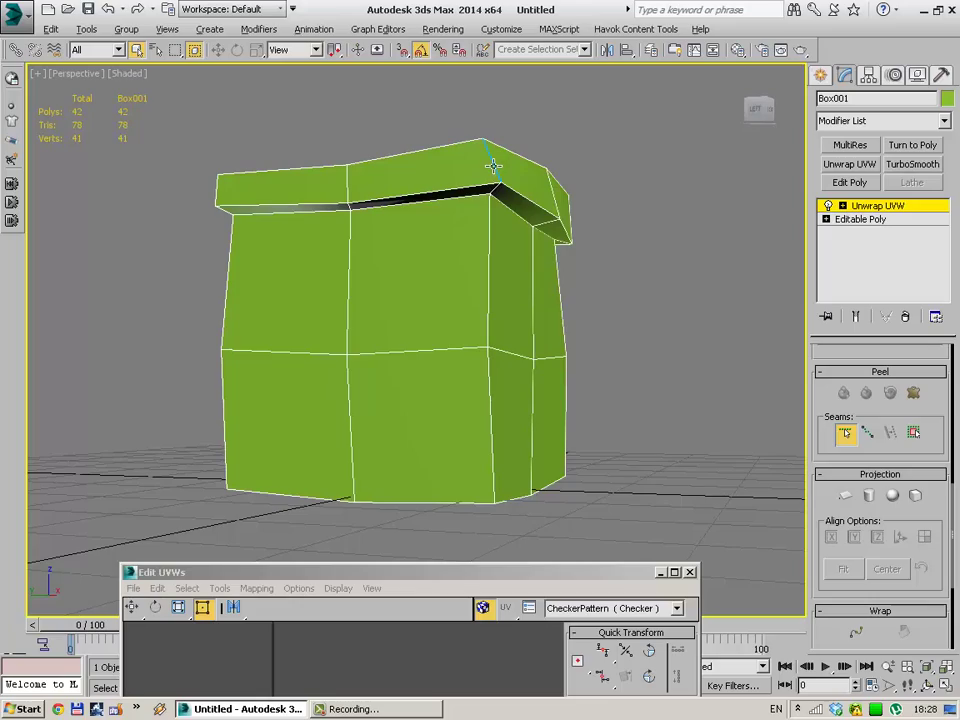
Draw point-to-point seams around the box's bottom edges and up one vertical corner.
mouse_move(551, 351)
middle_mouse_down("alt")
mouse_move(531, 407)
mouse_move(420, 360)
middle_mouse_up("alt")
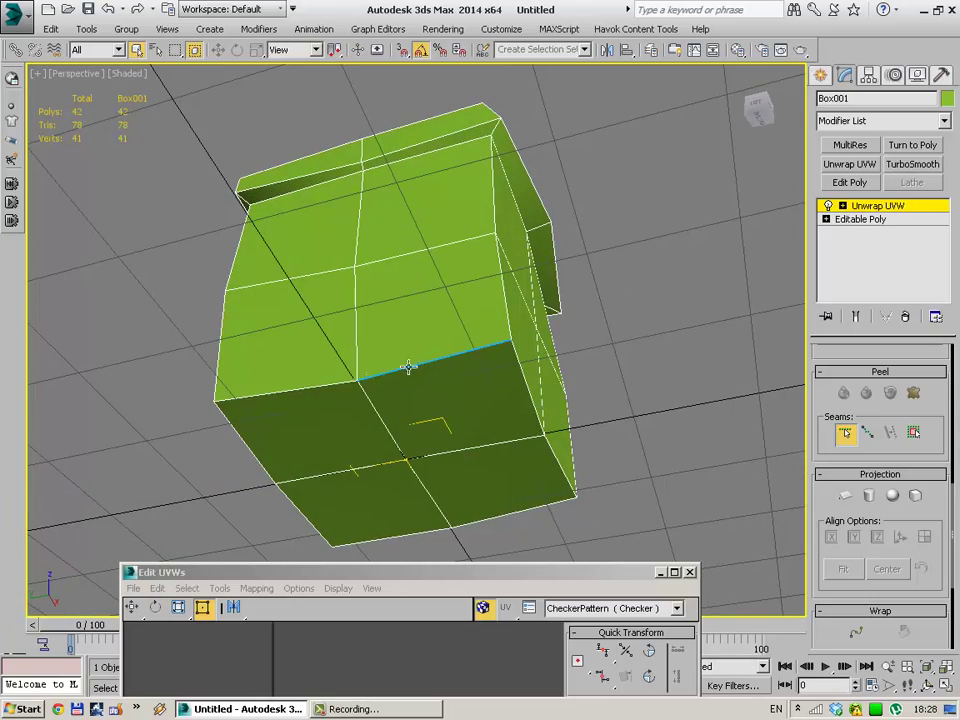
mouse_move(312, 390)
middle_mouse_down("alt")
mouse_move(343, 439)
mouse_move(434, 435)
middle_mouse_up("alt")
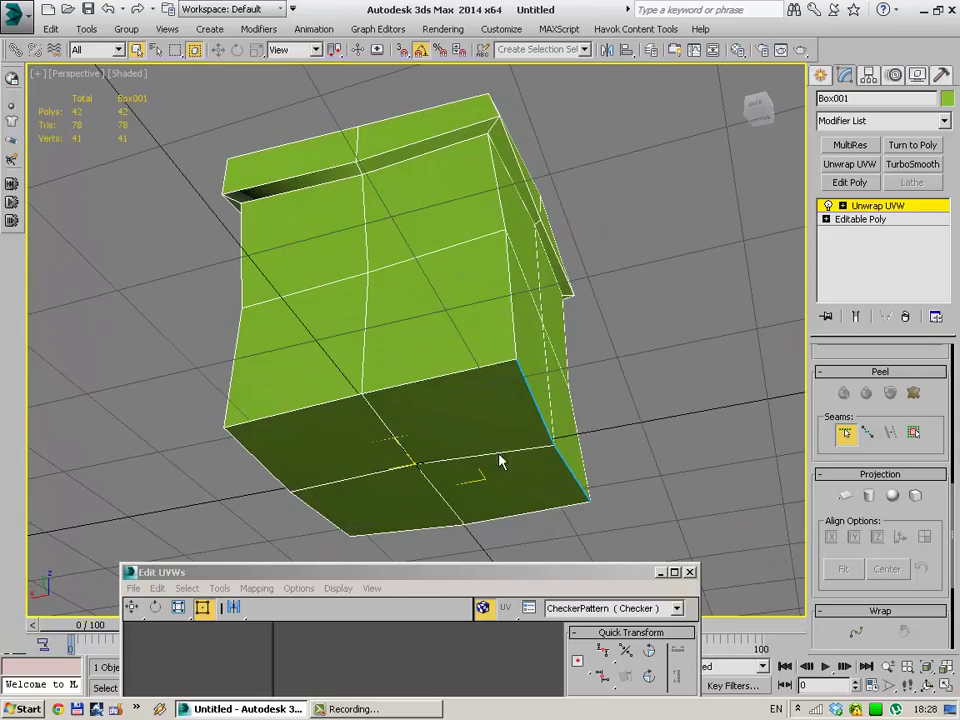
mouse_move(500, 461)
middle_mouse_down("alt")
mouse_move(328, 480)
mouse_move(405, 377)
middle_mouse_up("alt")
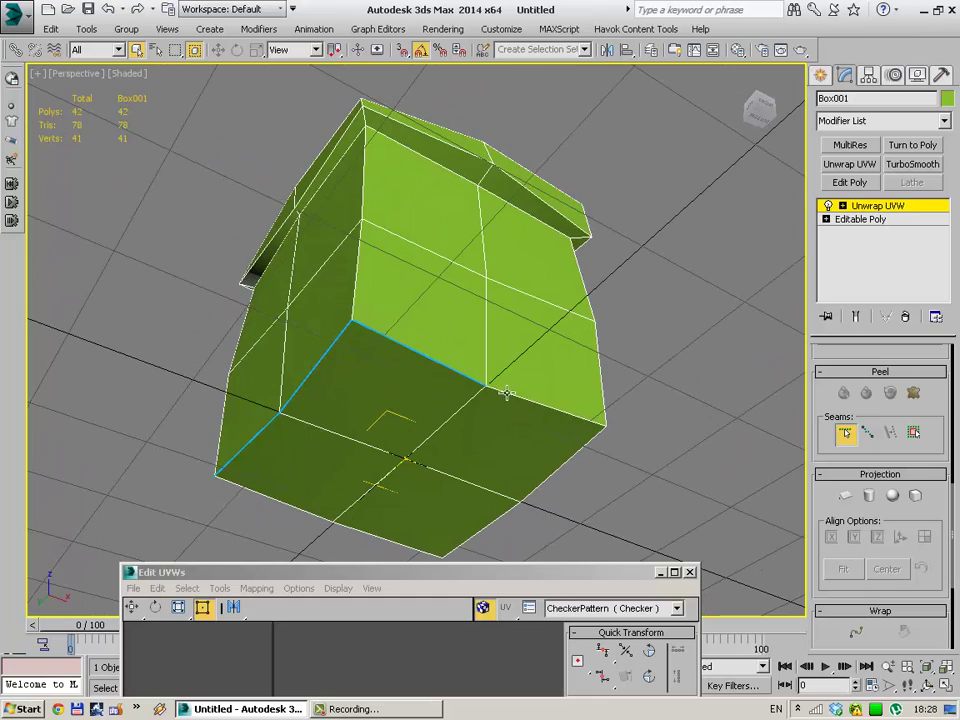
mouse_move(506, 394)
middle_mouse_down("alt")
mouse_move(621, 454)
mouse_move(430, 365)
middle_mouse_up("alt")
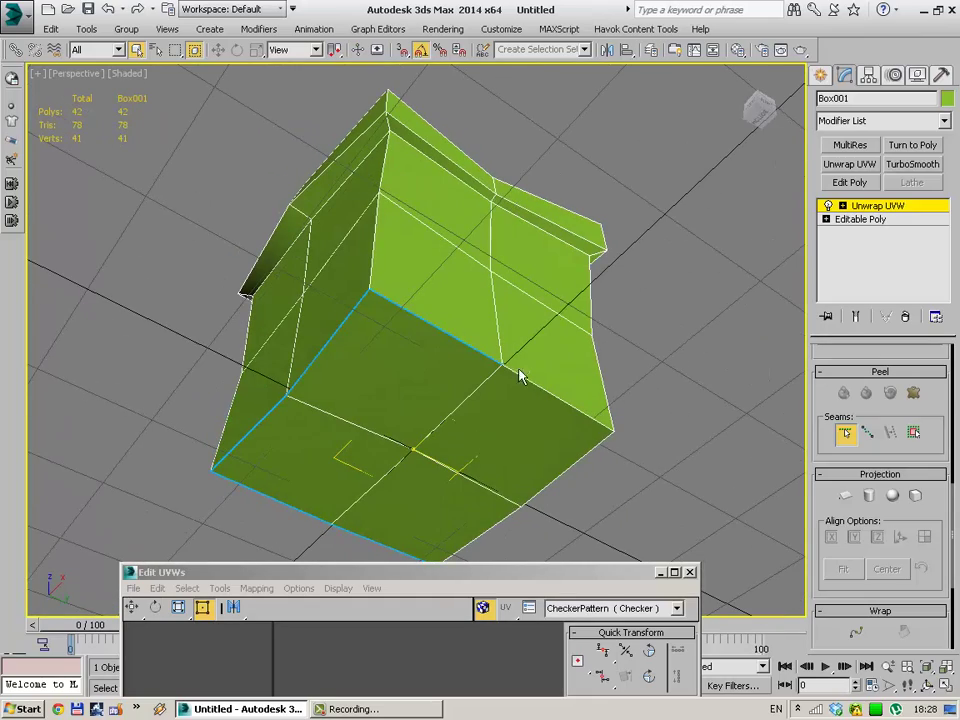
mouse_move(669, 463)
middle_mouse_down("alt")
mouse_move(467, 450)
mouse_move(507, 440)
mouse_move(508, 420)
mouse_move(508, 450)
mouse_move(526, 447)
mouse_move(534, 510)
middle_mouse_up("alt")
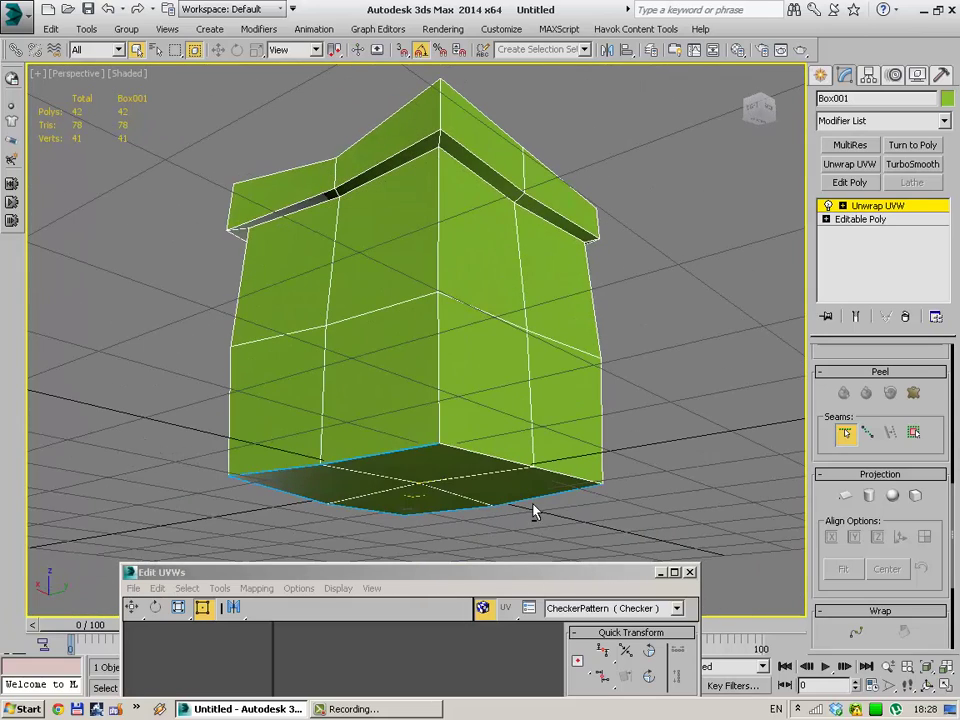
left_click(437, 445)
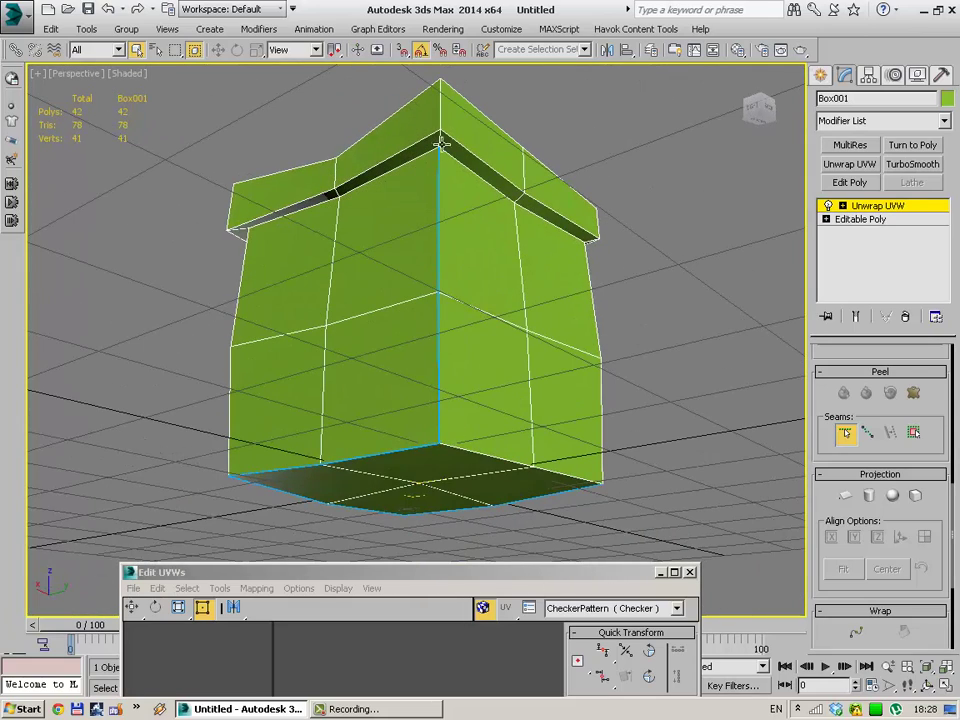
mouse_move(440, 177)
middle_mouse_down("alt")
mouse_move(446, 193)
mouse_move(447, 185)
middle_mouse_up("alt")
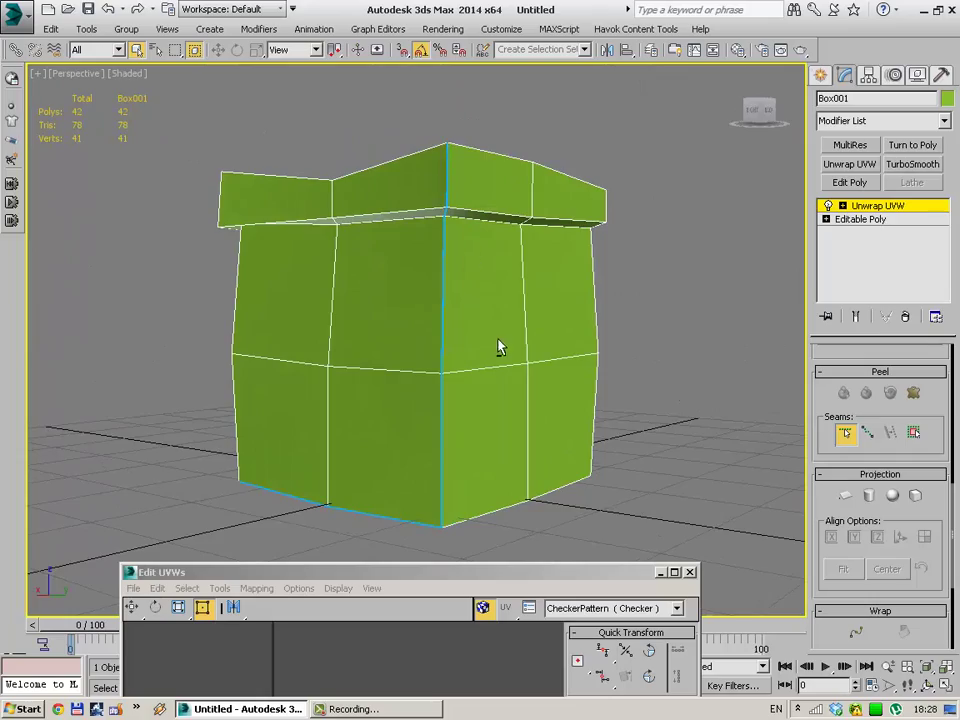
mouse_move(500, 347)
middle_mouse_down("alt")
mouse_move(461, 240)
mouse_move(328, 268)
mouse_move(346, 280)
mouse_move(450, 257)
mouse_move(497, 270)
middle_mouse_up("alt")
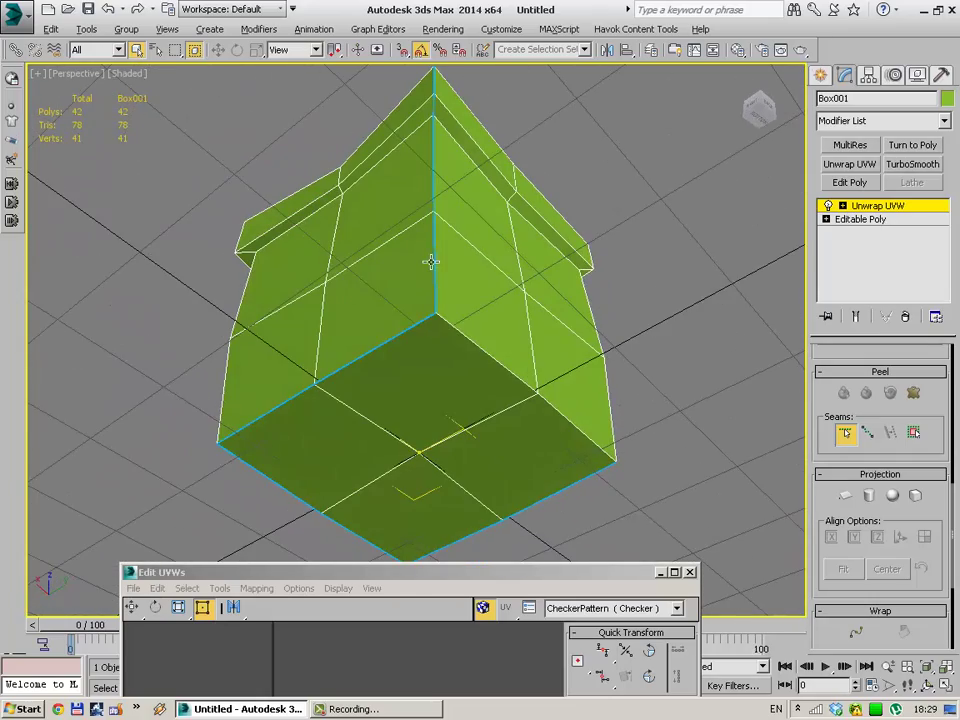
mouse_move(474, 322)
middle_mouse_down("alt")
mouse_move(448, 291)
mouse_move(401, 264)
mouse_move(441, 261)
mouse_move(441, 218)
mouse_move(306, 184)
mouse_move(392, 246)
mouse_move(435, 253)
mouse_move(423, 229)
mouse_move(435, 231)
mouse_move(435, 313)
mouse_move(461, 321)
mouse_move(462, 292)
mouse_move(465, 321)
mouse_move(459, 306)
mouse_move(583, 279)
mouse_move(555, 373)
mouse_move(521, 349)
mouse_move(507, 358)
middle_mouse_up("alt")
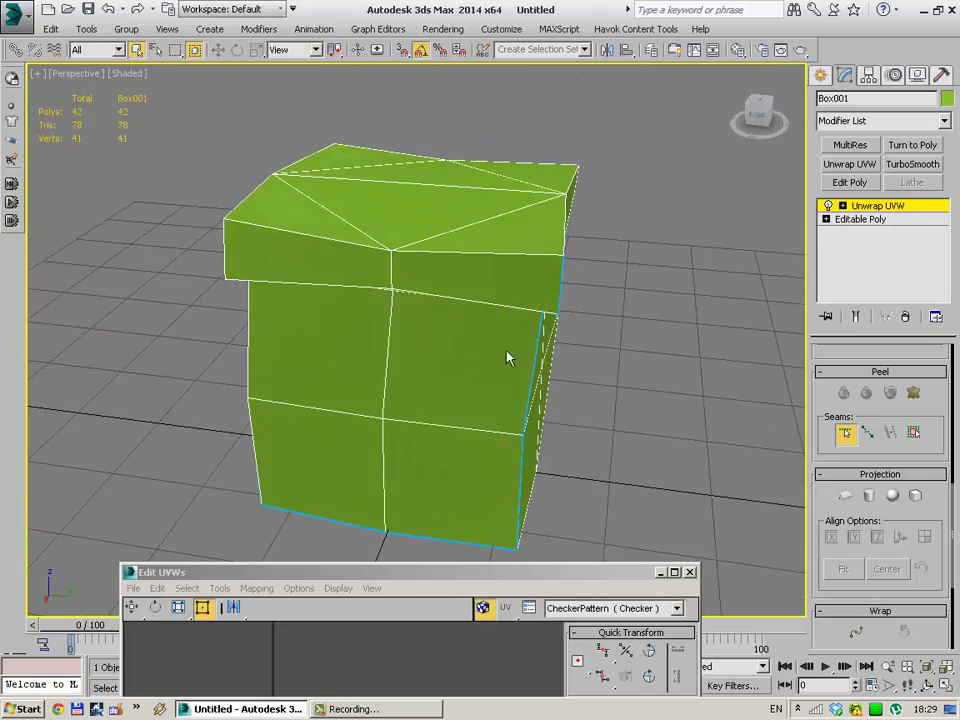
Mark seams on the lid's top edge, front edge and left vertical edge.
left_click(478, 255)
middle_click_drag(313, 255, 376, 275, "alt")
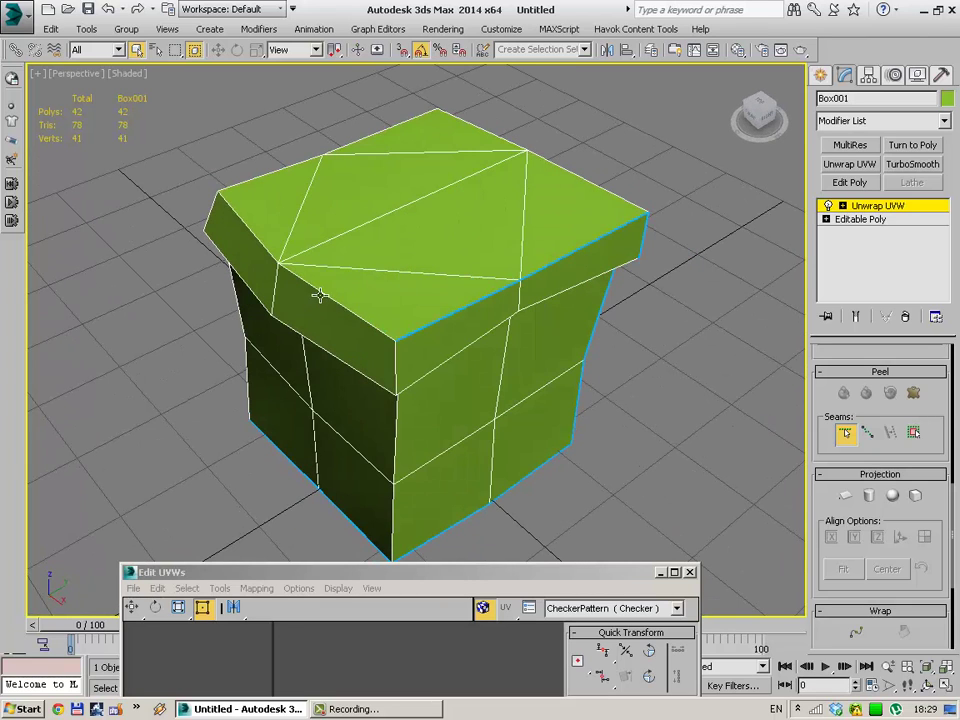
mouse_move(260, 244)
middle_mouse_down("alt")
mouse_move(266, 281)
mouse_move(375, 345)
middle_mouse_up("alt")
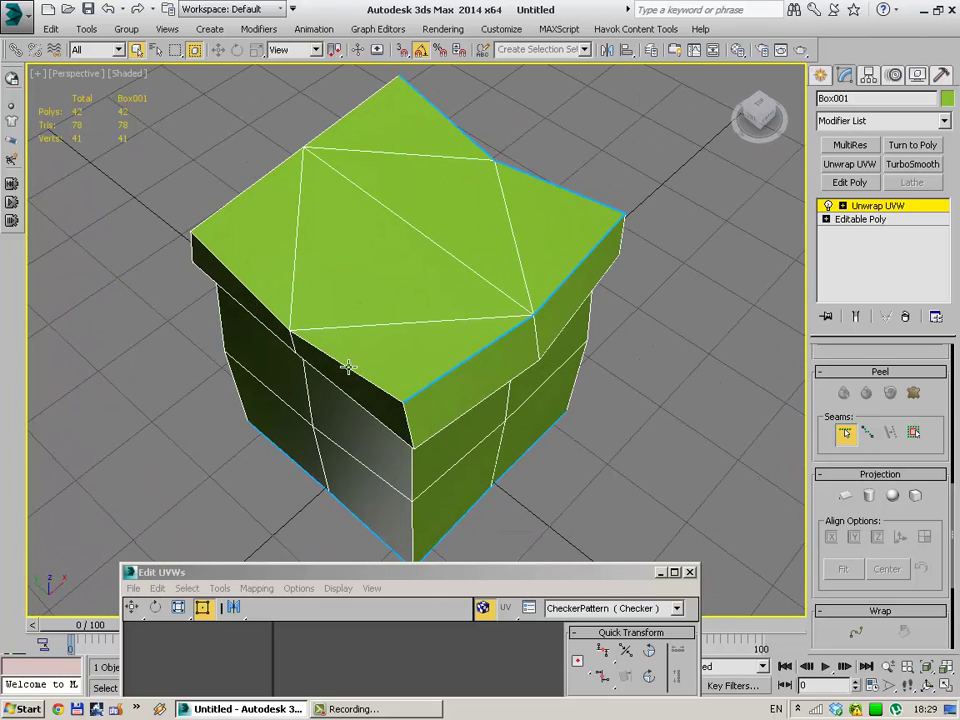
left_click(348, 367)
left_click(193, 242)
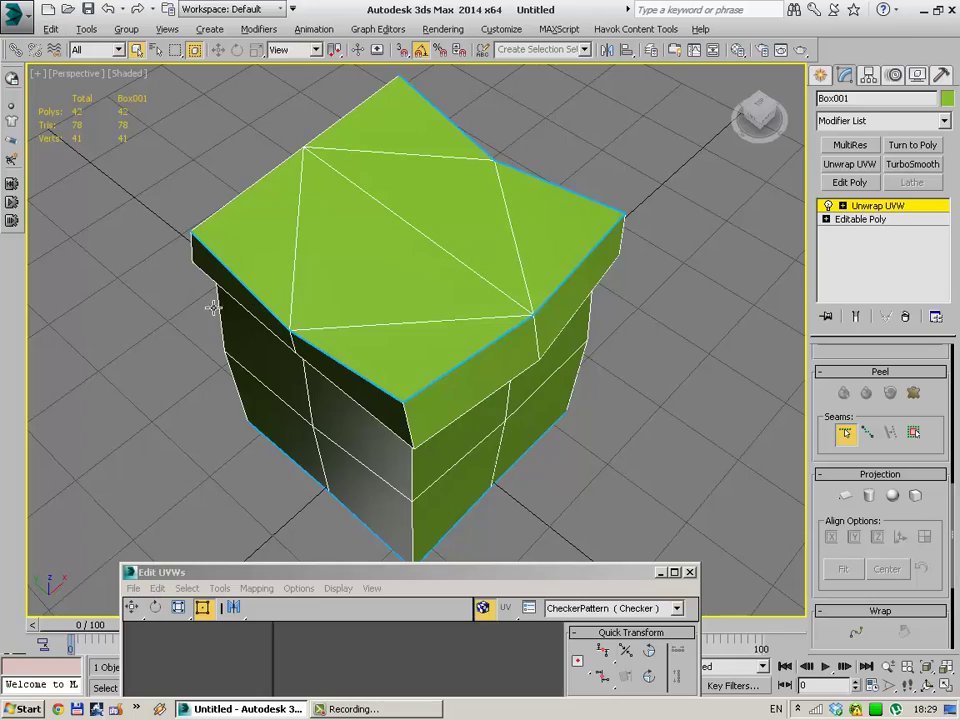
Orbit around the box to check the seams, then drag the Edit UVWs editor back up.
middle_click_drag(193, 242, 385, 286, "alt")
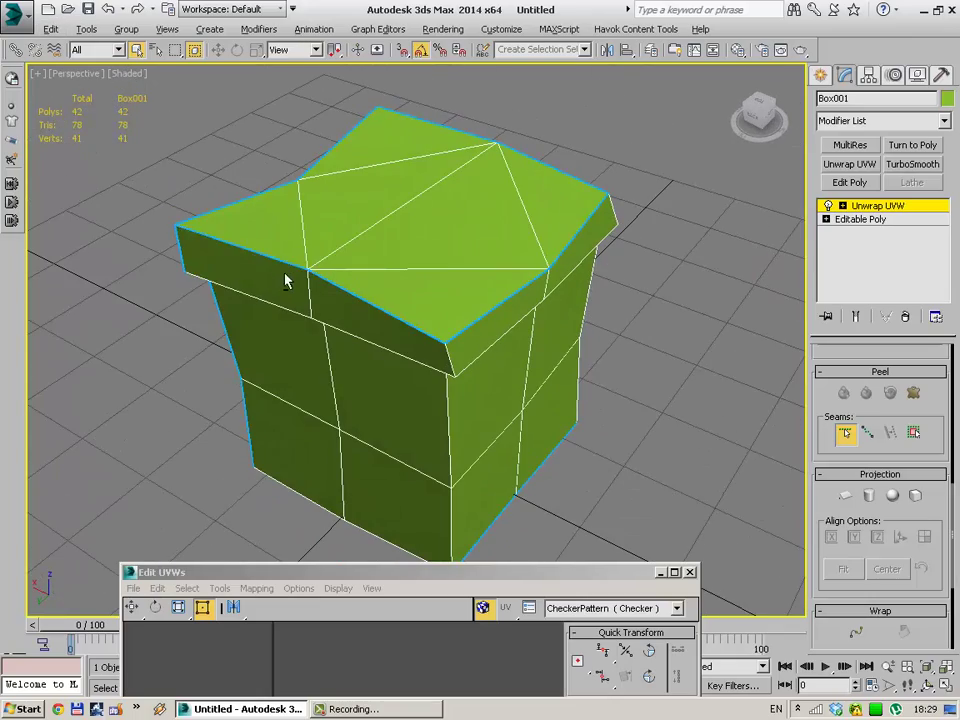
mouse_move(285, 281)
middle_mouse_down("alt")
mouse_move(441, 231)
mouse_move(265, 230)
mouse_move(189, 210)
mouse_move(118, 212)
mouse_move(210, 206)
mouse_move(310, 315)
mouse_move(422, 257)
mouse_move(456, 208)
mouse_move(453, 130)
mouse_move(394, 165)
mouse_move(386, 275)
mouse_move(403, 173)
mouse_move(394, 122)
mouse_move(508, 321)
mouse_move(465, 411)
middle_mouse_up("alt")
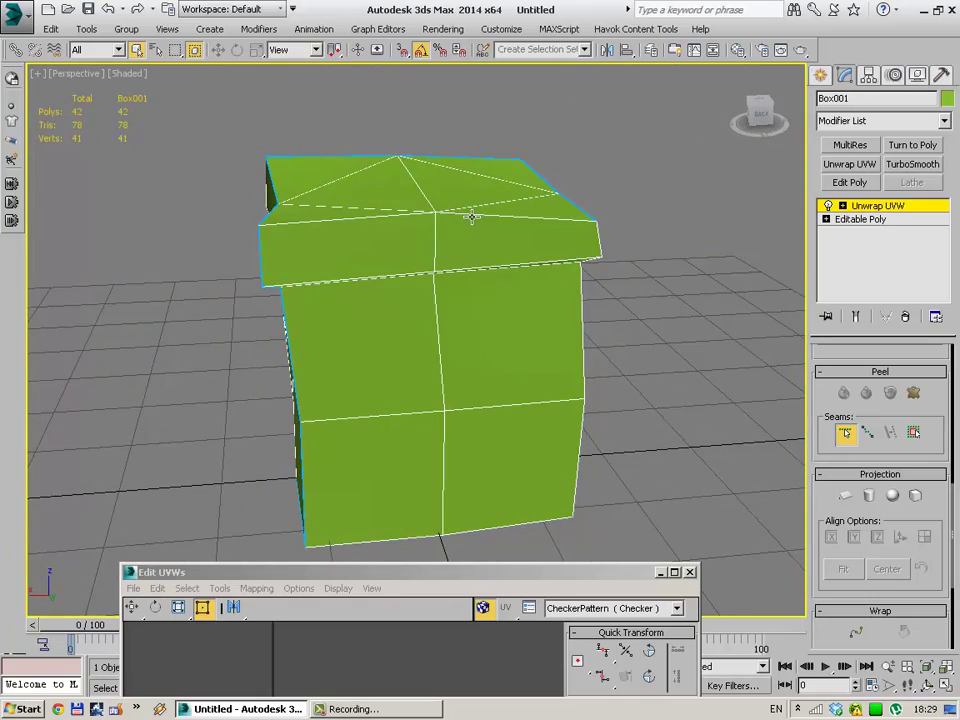
mouse_move(396, 260)
middle_mouse_down("alt")
mouse_move(396, 328)
mouse_move(364, 360)
mouse_move(373, 229)
mouse_move(407, 246)
mouse_move(461, 236)
mouse_move(480, 294)
mouse_move(467, 259)
mouse_move(476, 272)
mouse_move(435, 219)
mouse_move(452, 165)
mouse_move(467, 274)
mouse_move(321, 253)
mouse_move(321, 264)
mouse_move(289, 285)
mouse_move(320, 190)
mouse_move(488, 170)
middle_mouse_up("alt")
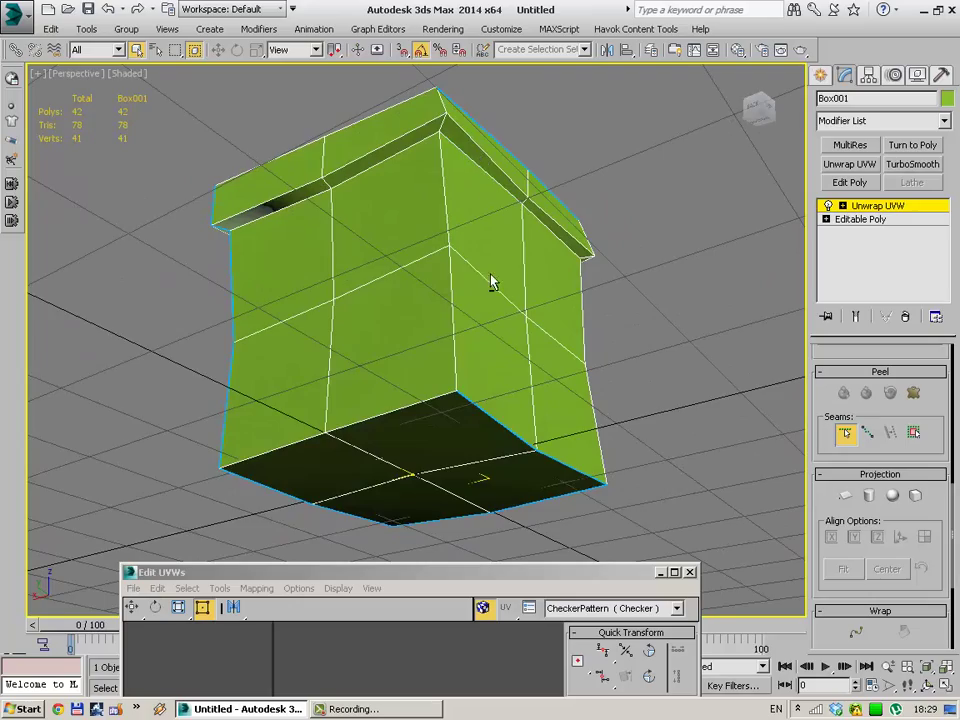
mouse_move(490, 282)
middle_mouse_down("alt")
mouse_move(549, 313)
mouse_move(606, 291)
mouse_move(585, 358)
mouse_move(513, 338)
middle_mouse_up("alt")
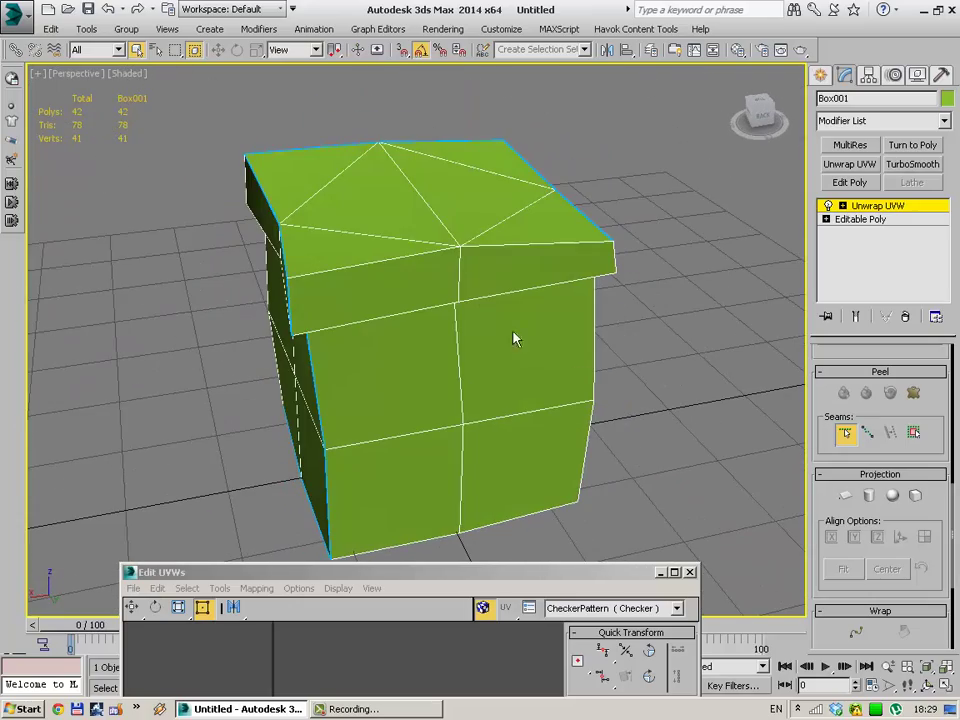
mouse_move(447, 394)
middle_mouse_down("alt")
mouse_move(345, 388)
mouse_move(339, 332)
mouse_move(381, 259)
mouse_move(334, 287)
mouse_move(176, 261)
mouse_move(225, 296)
mouse_move(267, 387)
mouse_move(349, 377)
mouse_move(484, 392)
middle_mouse_up("alt")
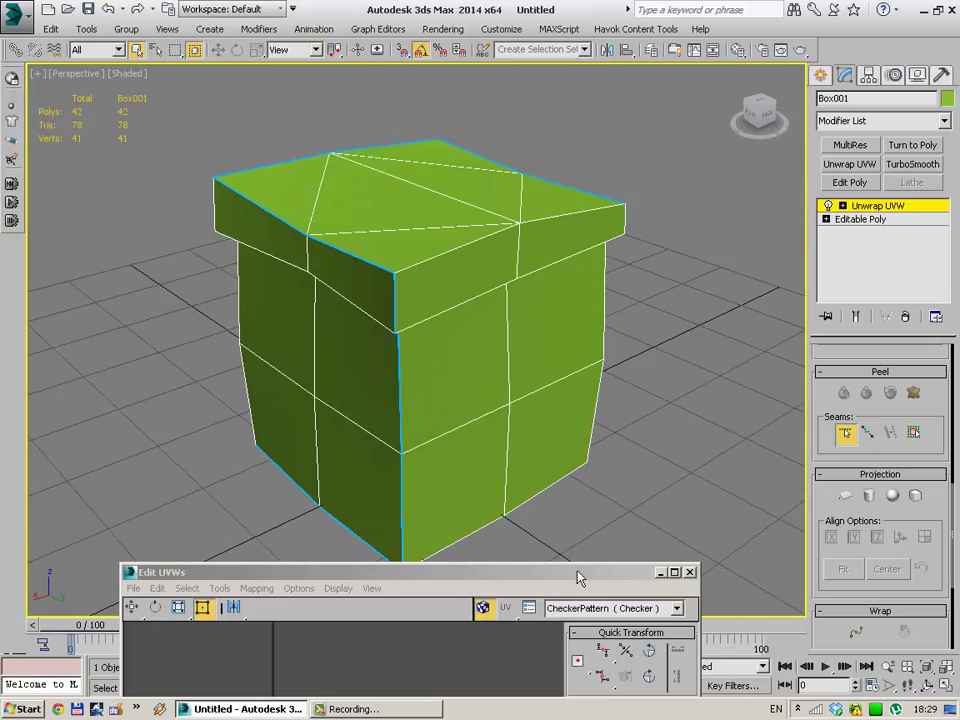
left_click_drag(578, 577, 580, 138)
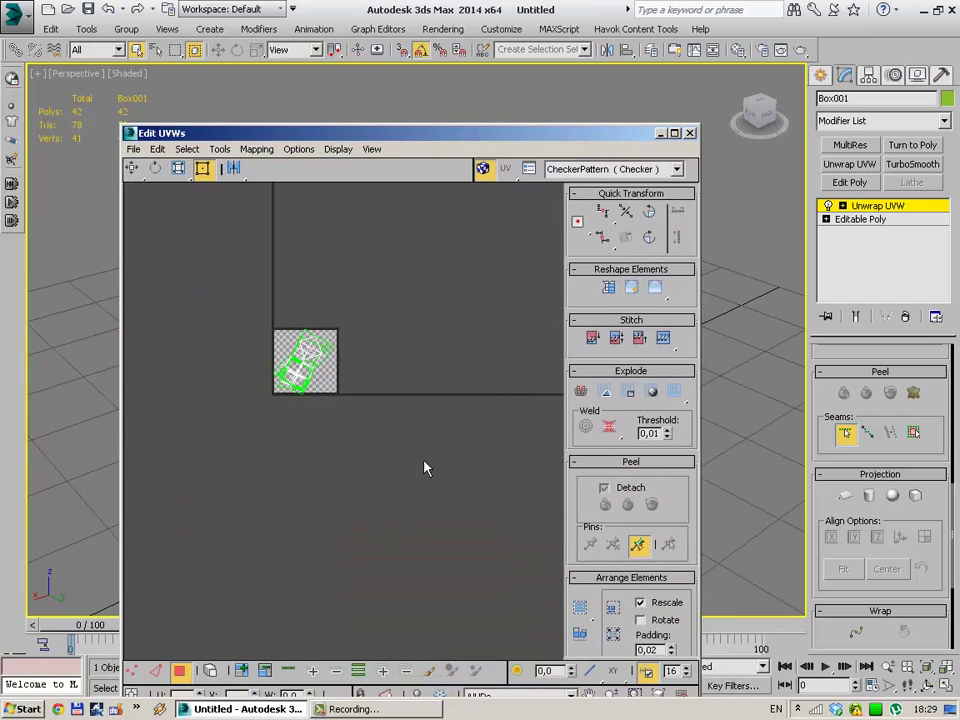
Select the box's whole UV shell and peel it along the seams.
left_click_drag(424, 468, 205, 247)
left_click(838, 636)
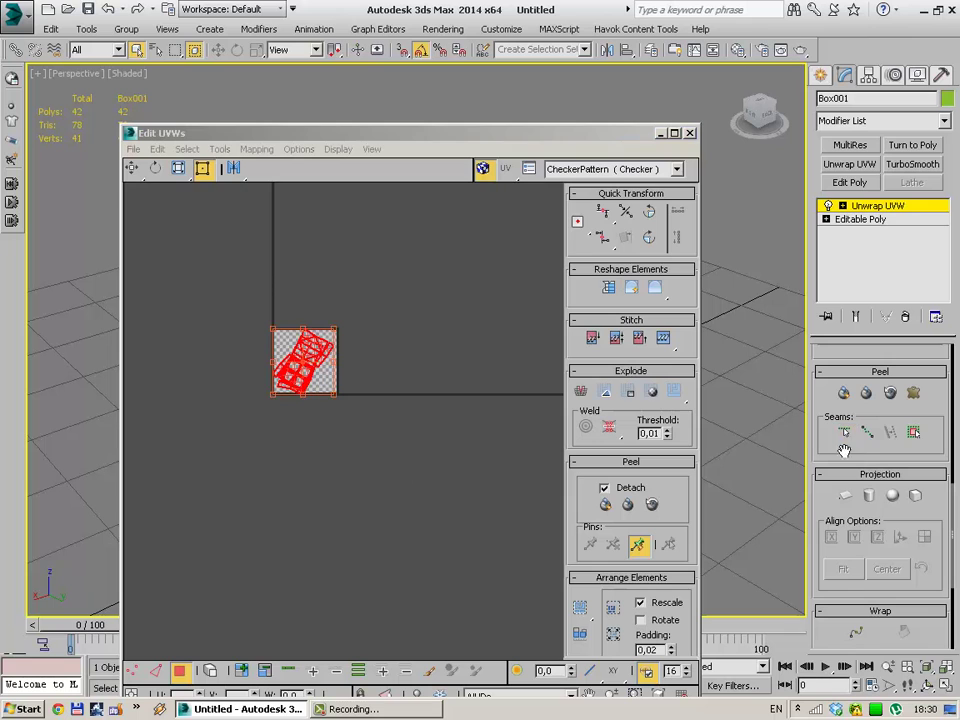
left_click(866, 393)
scroll(411, 364, "up", 5)
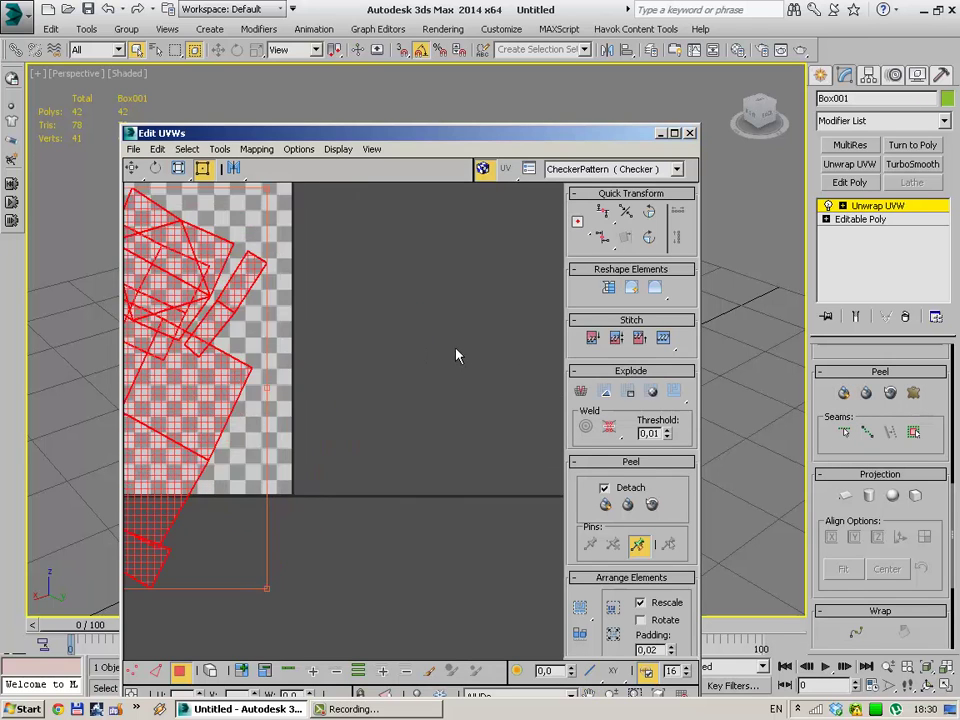
scroll(462, 360, "down", 2)
scroll(465, 370, "down", 2)
Run Pelt Map with Start Pelt and Start Relax, then commit the flattened layout.
left_click(913, 393)
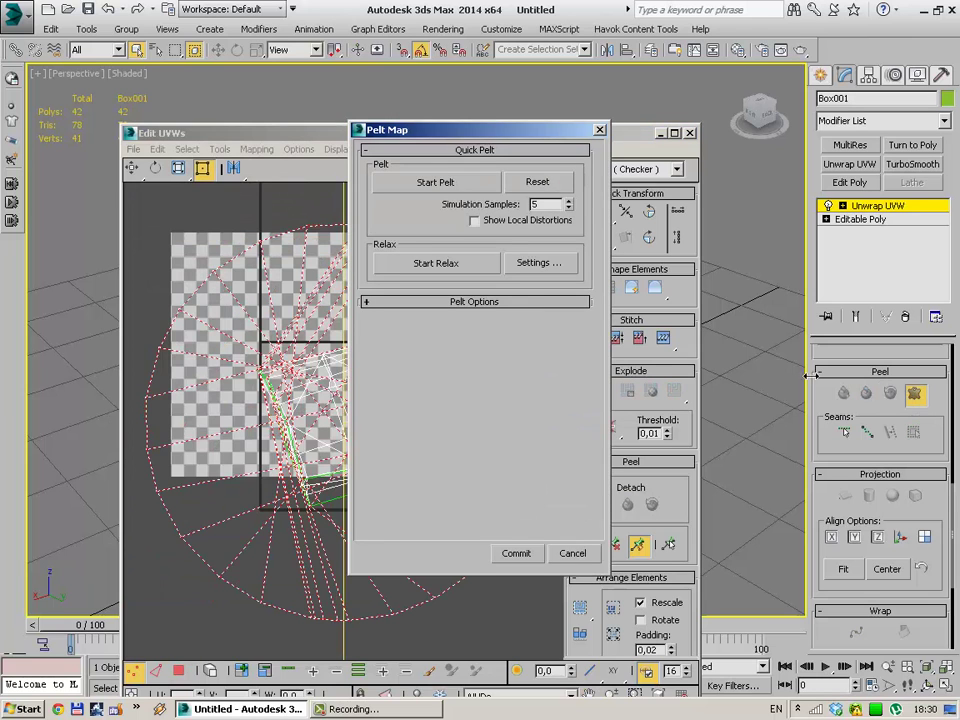
left_click(459, 187)
left_click_drag(485, 128, 756, 113)
left_click(700, 258)
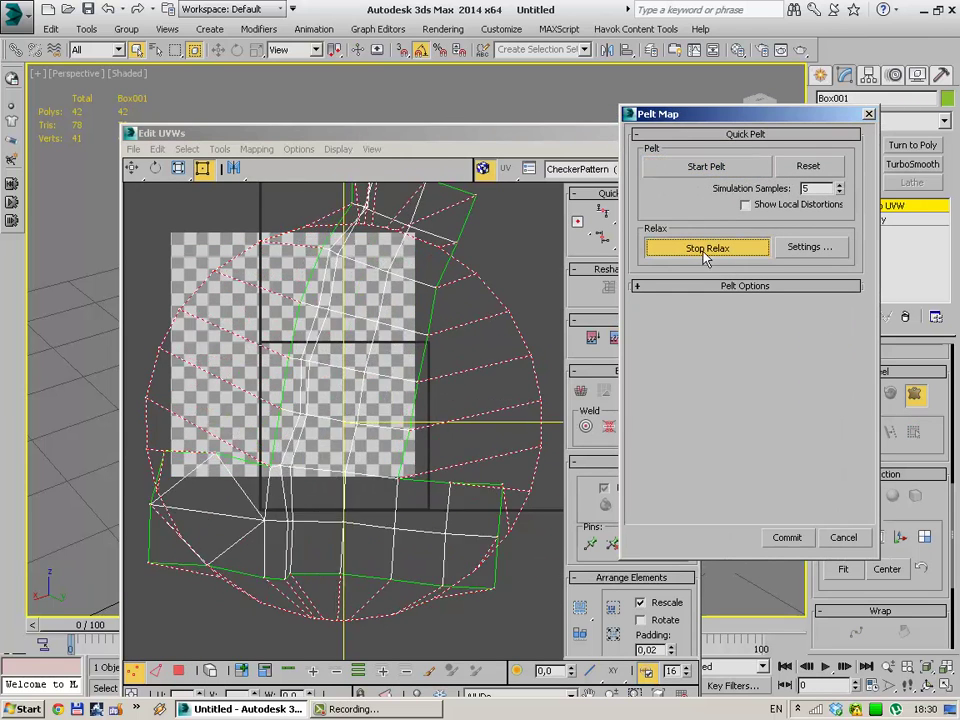
left_click(700, 256)
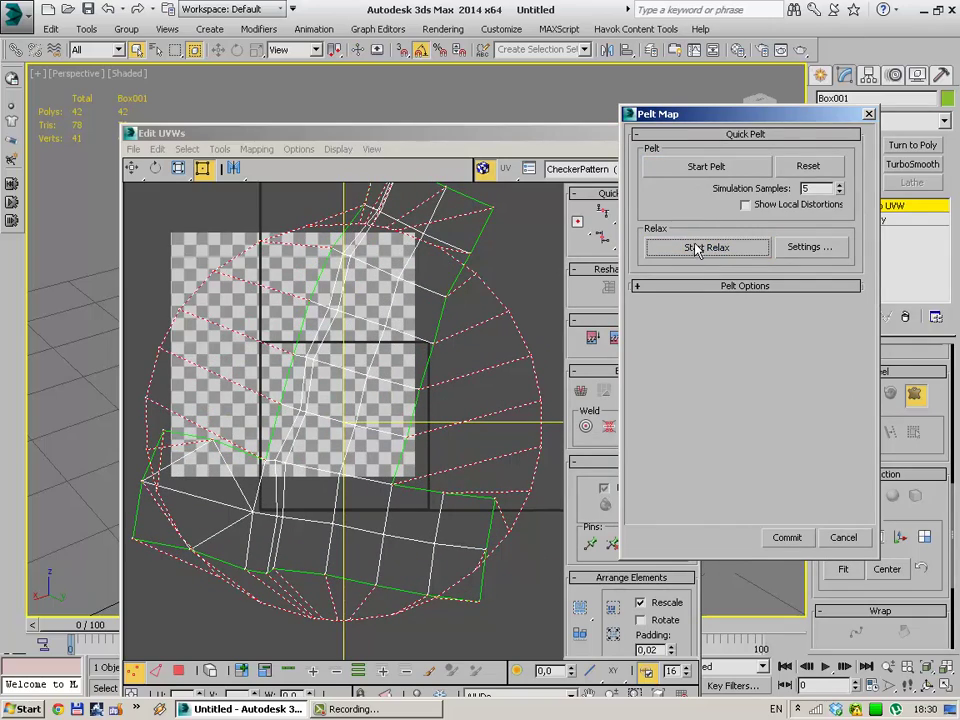
left_click(786, 537)
middle_click_drag(319, 252, 394, 392)
Scale the UV shells down into the checker square and rotate them -75 degrees.
scroll(396, 370, "down", 1)
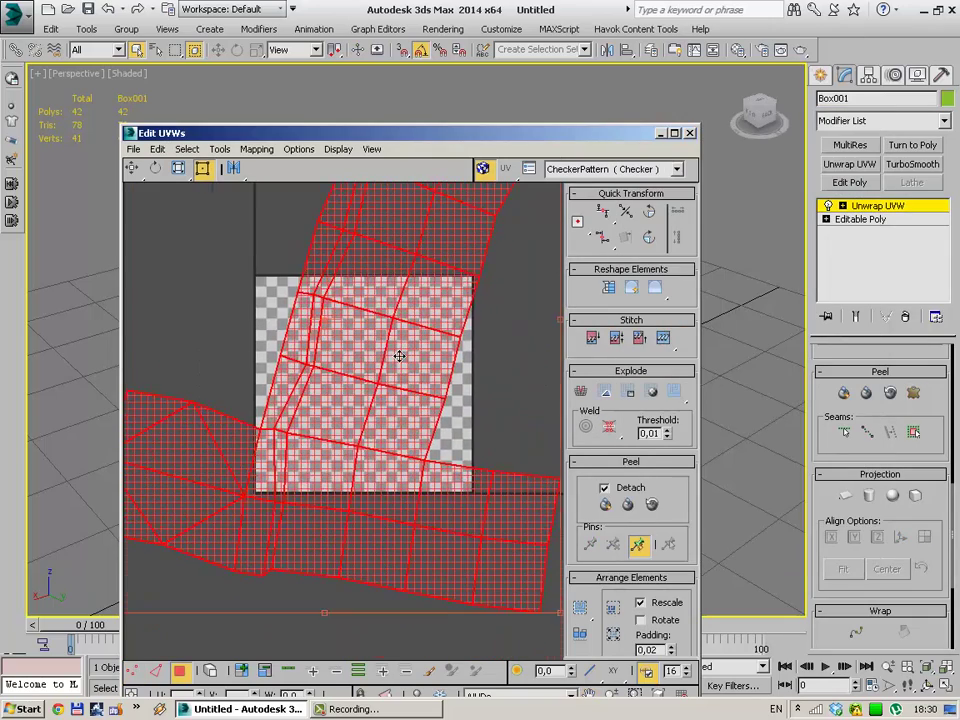
scroll(399, 357, "down", 2)
scroll(399, 357, "down", 1)
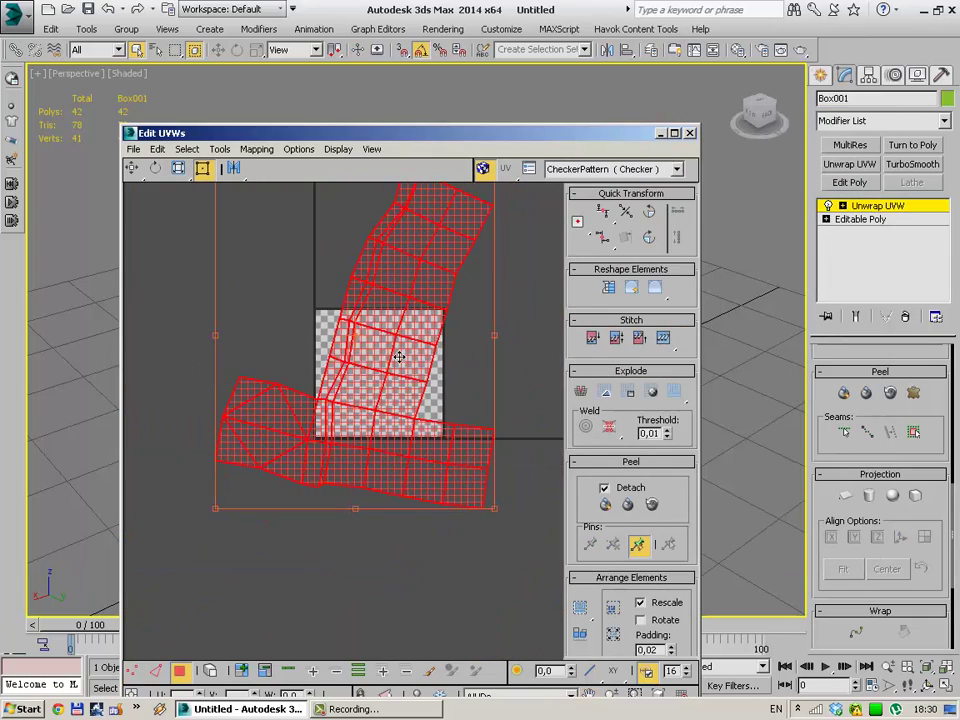
left_click(178, 168)
mouse_move(392, 298)
left_mouse_down()
mouse_move(330, 425)
mouse_move(203, 253)
left_mouse_up()
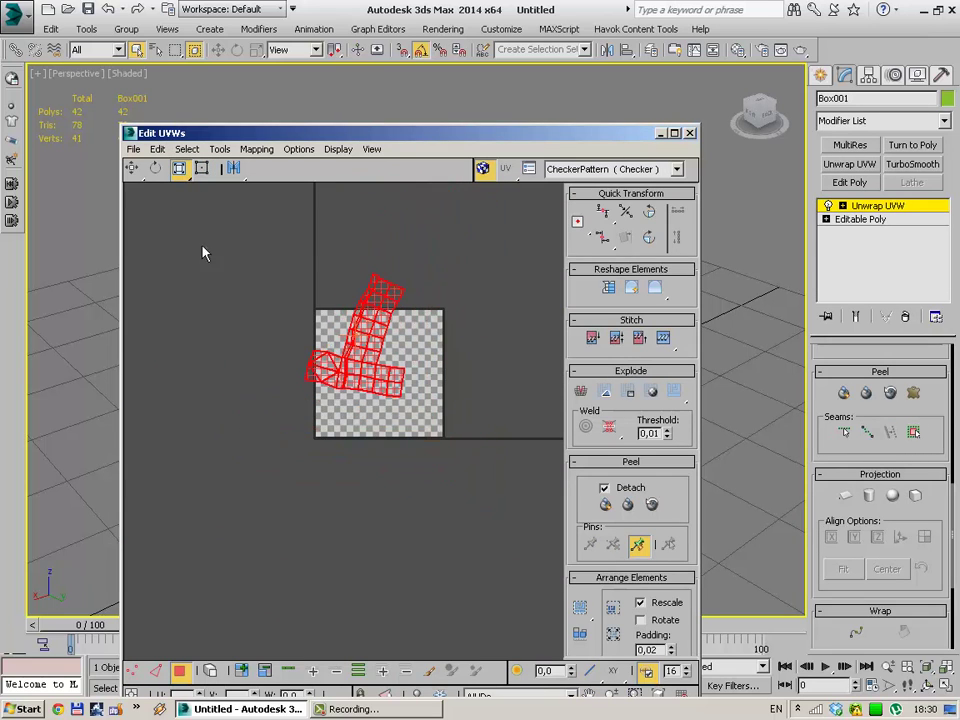
left_click(155, 168)
left_click_drag(372, 340, 378, 343)
Level the shells with a further -5 degree rotation, select them all, and open the Relax Tool.
left_click(280, 289)
scroll(280, 289, "up", 5)
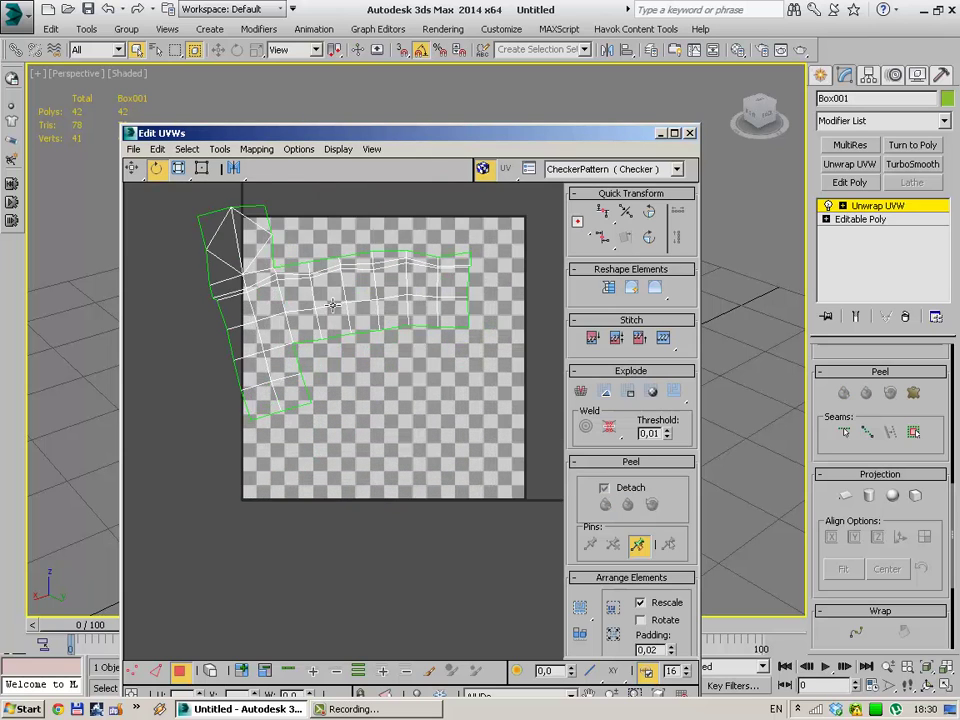
mouse_move(433, 447)
left_mouse_down()
mouse_move(435, 400)
mouse_move(405, 418)
left_mouse_up()
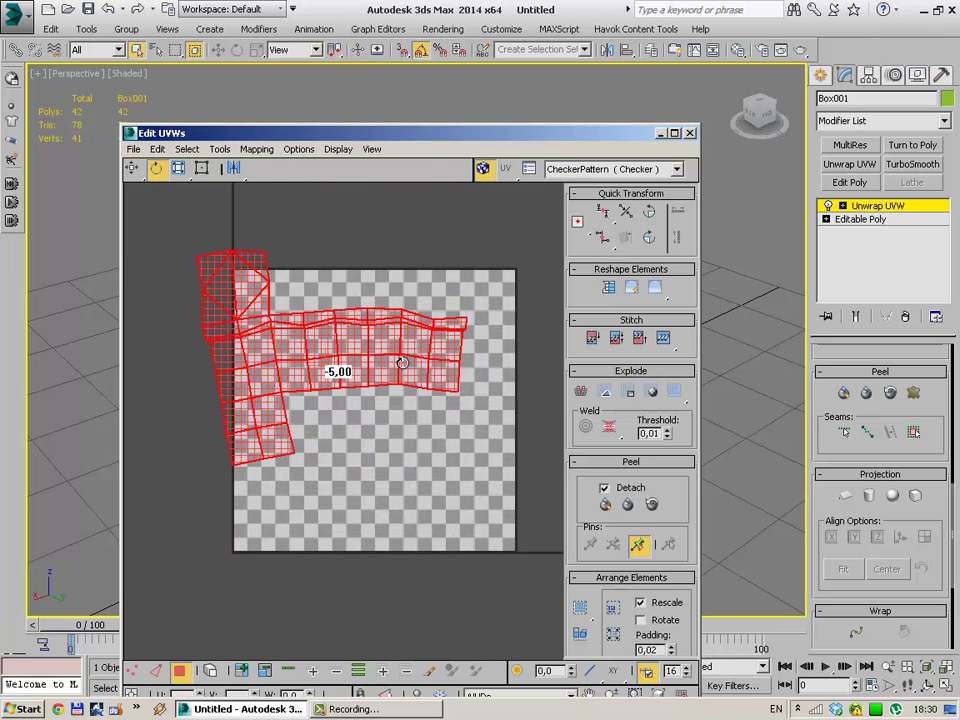
left_click(197, 203)
left_click_drag(530, 508, 528, 505)
left_click(219, 149)
left_click(279, 387)
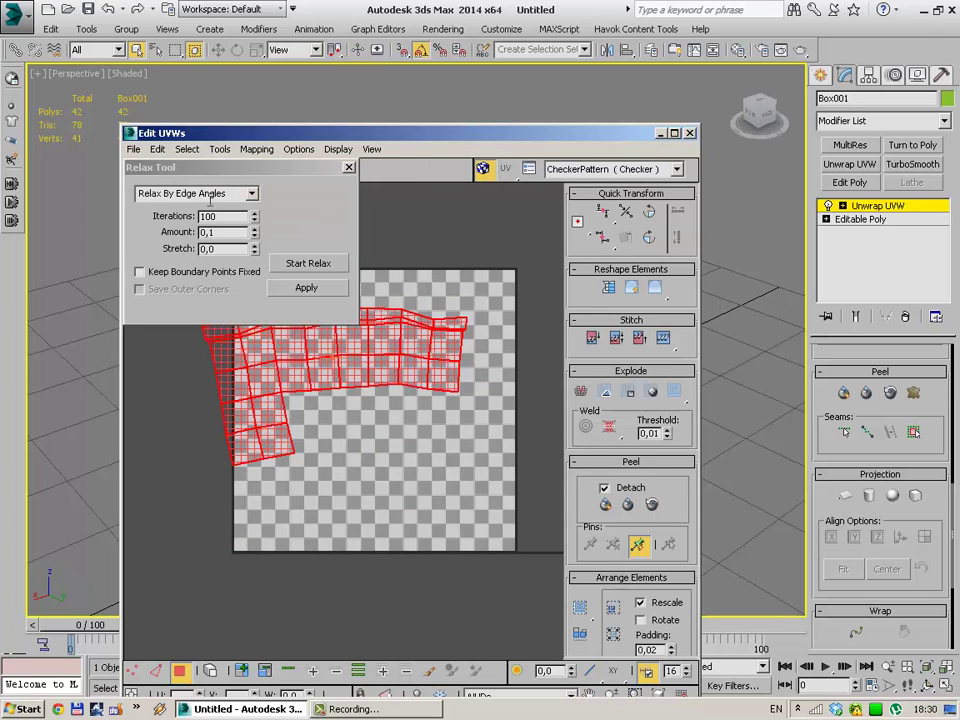
Relax the UV shells using Relax By Polygon Angles, then close the Relax Tool.
left_click(251, 193)
left_click(252, 194)
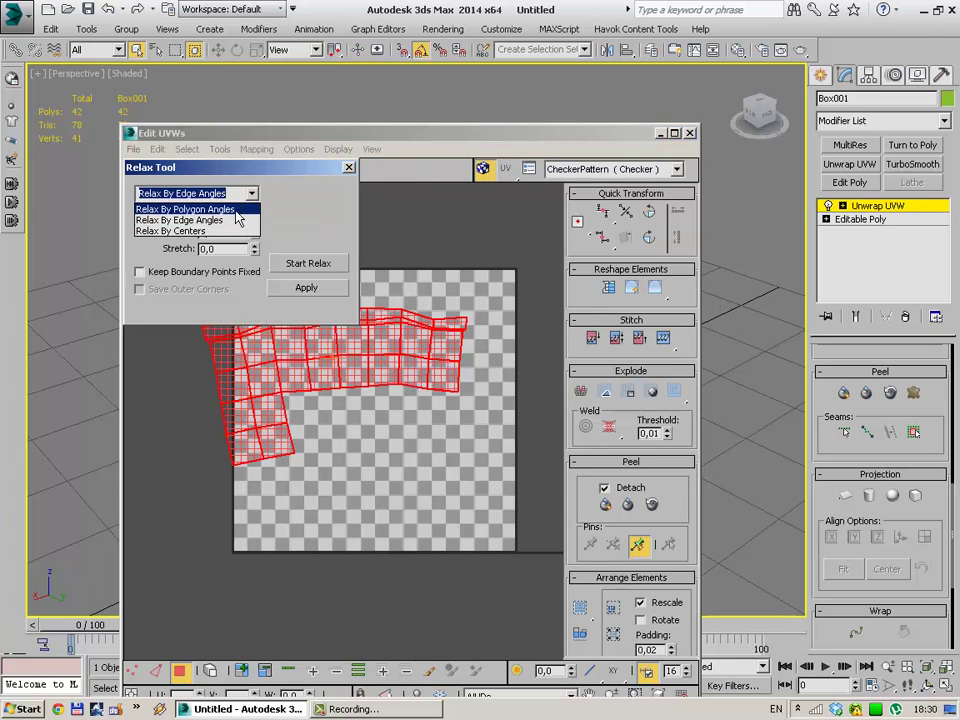
left_click(188, 209)
left_click(309, 263)
mouse_move(338, 167)
left_mouse_down()
mouse_move(342, 108)
mouse_move(368, 63)
left_mouse_up()
left_click(348, 165)
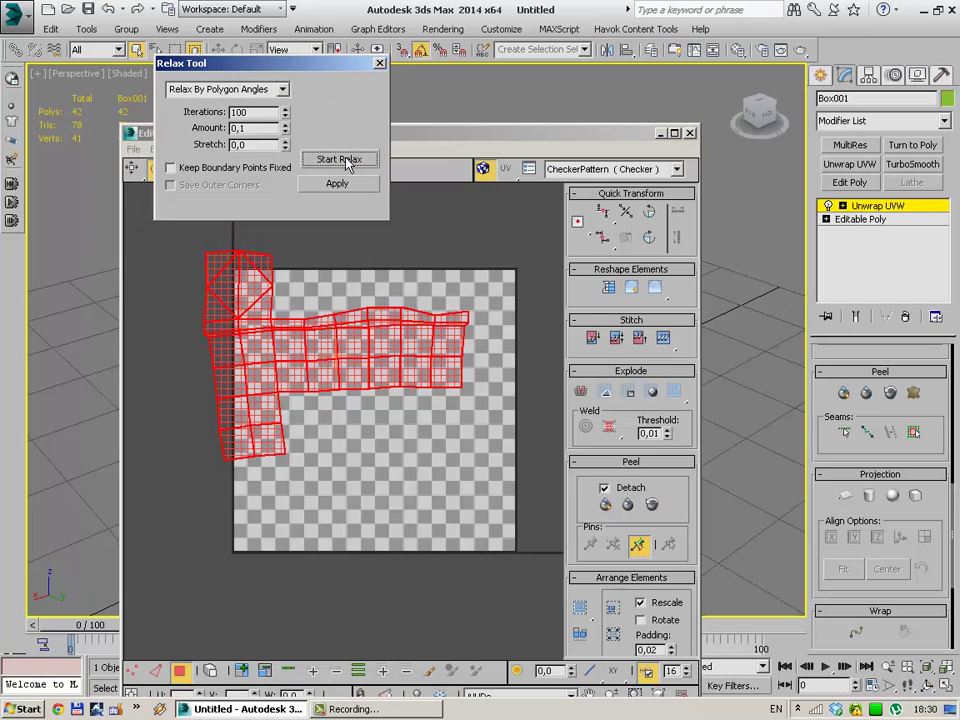
left_click(342, 160)
left_click(336, 160)
left_click(364, 289)
left_click(379, 64)
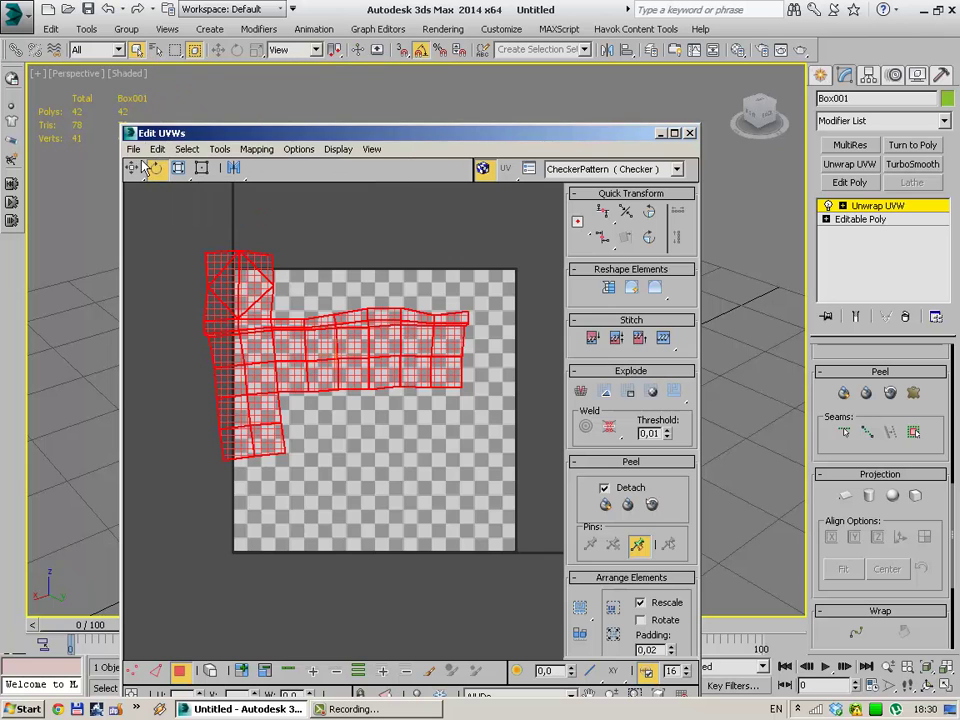
Move the relaxed UV shells down-right so they sit inside the checker square.
mouse_move(293, 347)
left_mouse_down()
mouse_move(339, 375)
mouse_move(333, 370)
left_mouse_up()
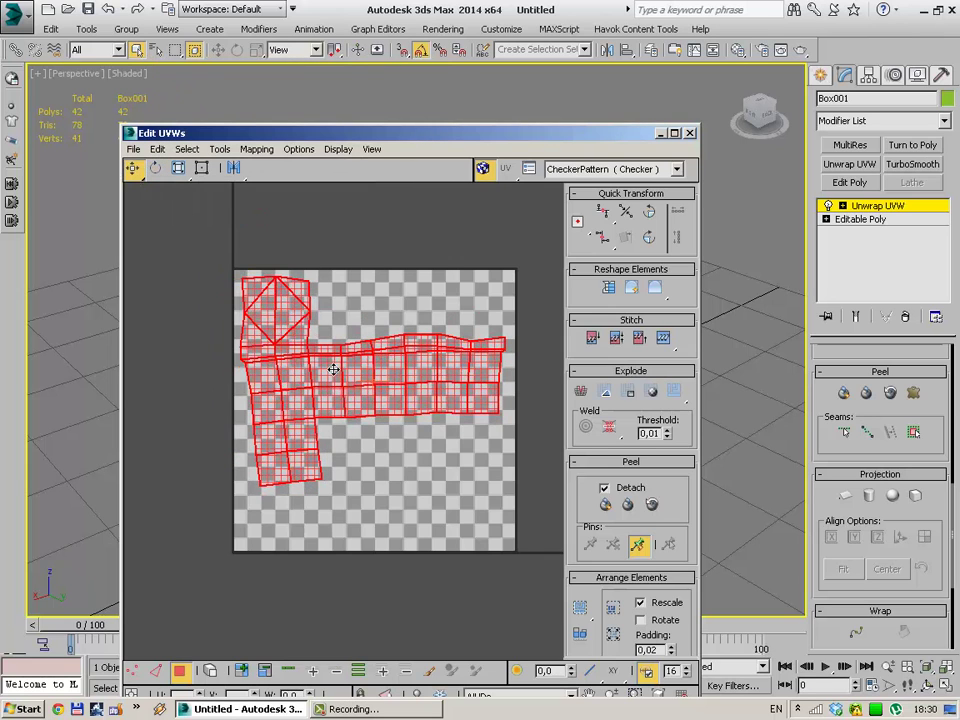
left_click(428, 301)
middle_click_drag(475, 288, 485, 291)
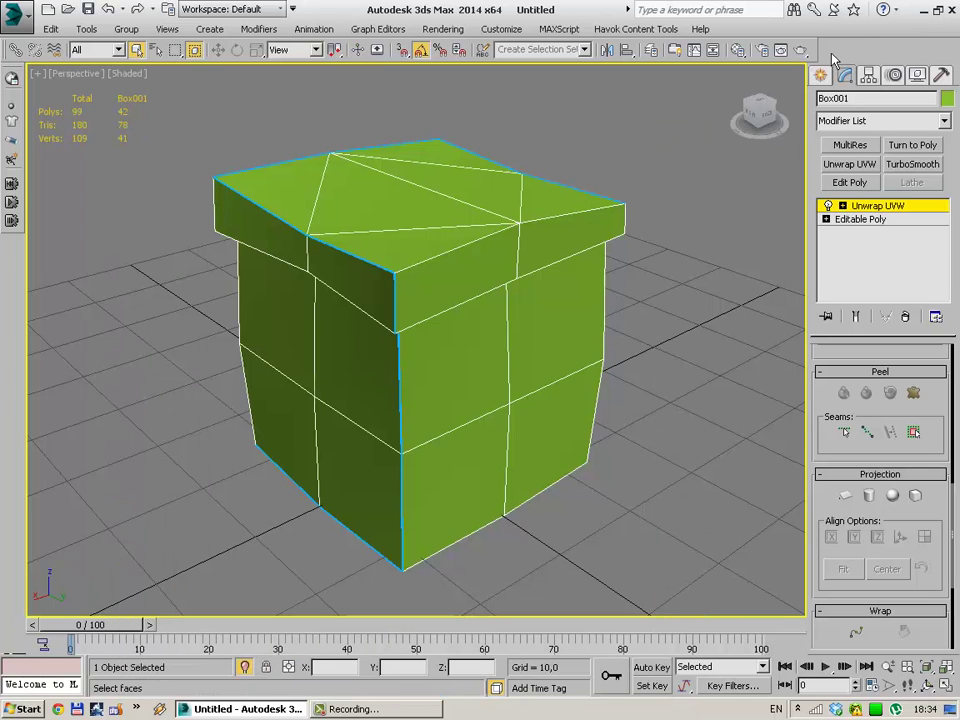
Select the green knot box on the bow and isolate it with Alt+Q.
left_click(820, 75)
left_click(686, 396)
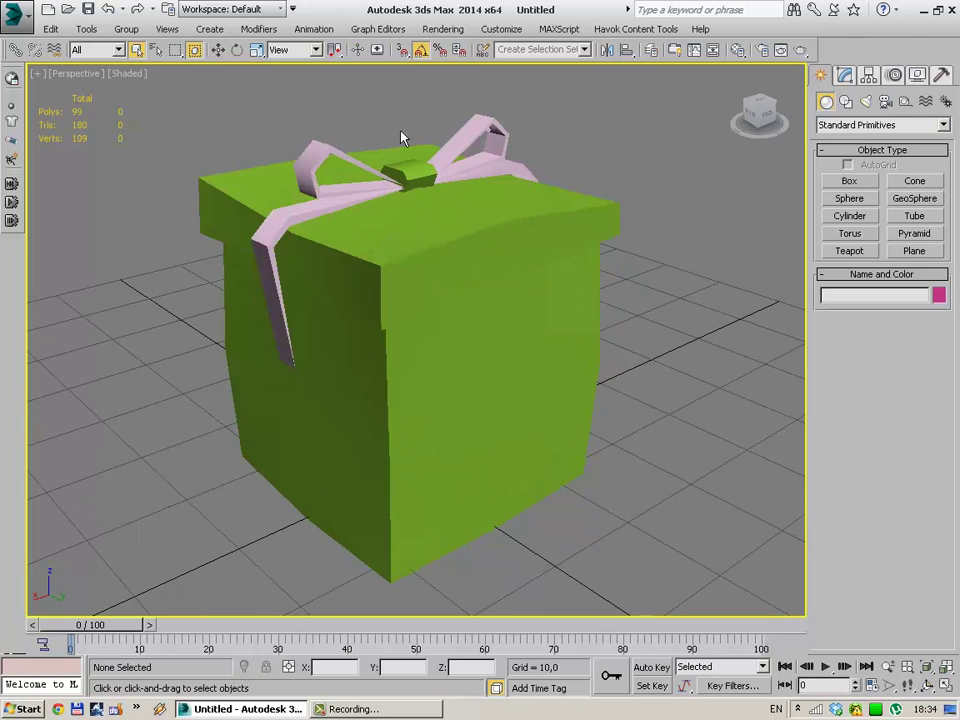
left_click(408, 176)
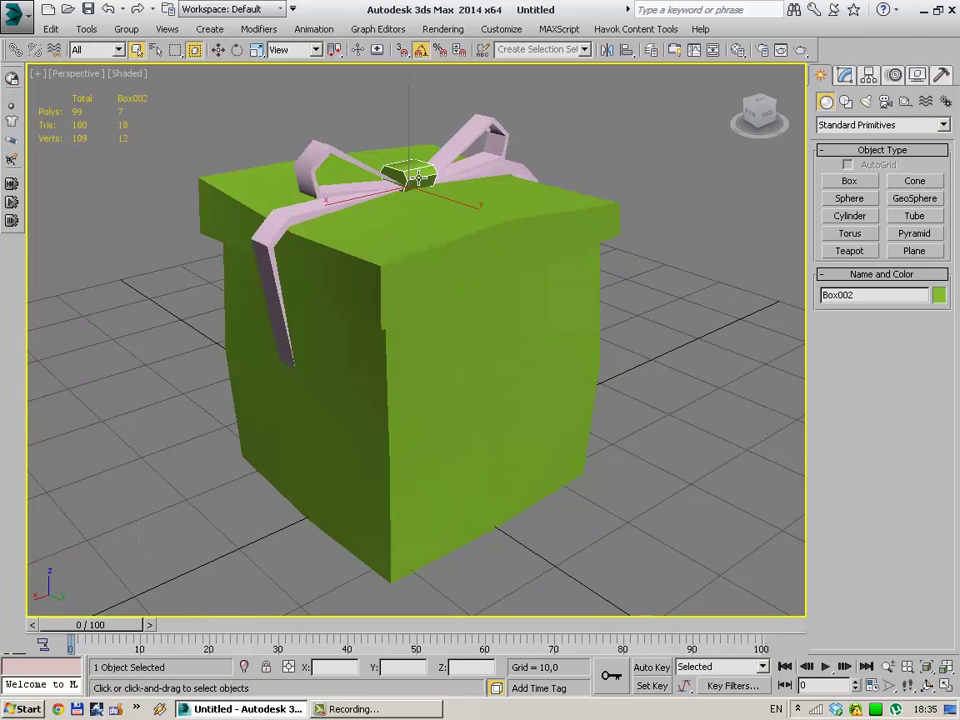
key("alt+q")
Add an Unwrap UVW modifier to the knot box and uncheck Map Seams.
left_click(846, 76)
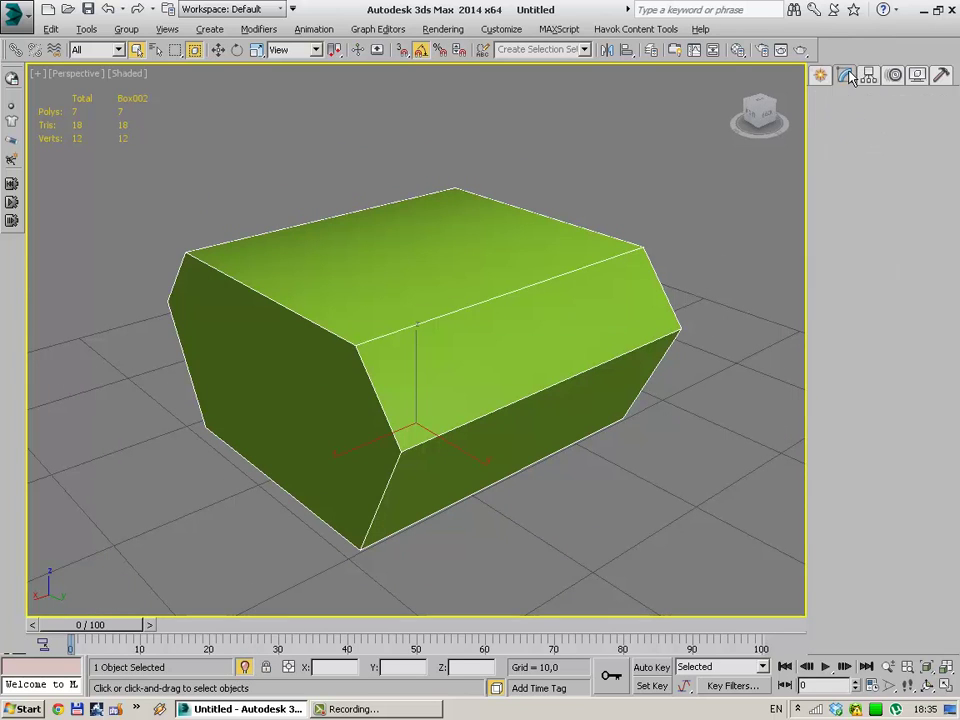
left_click(849, 164)
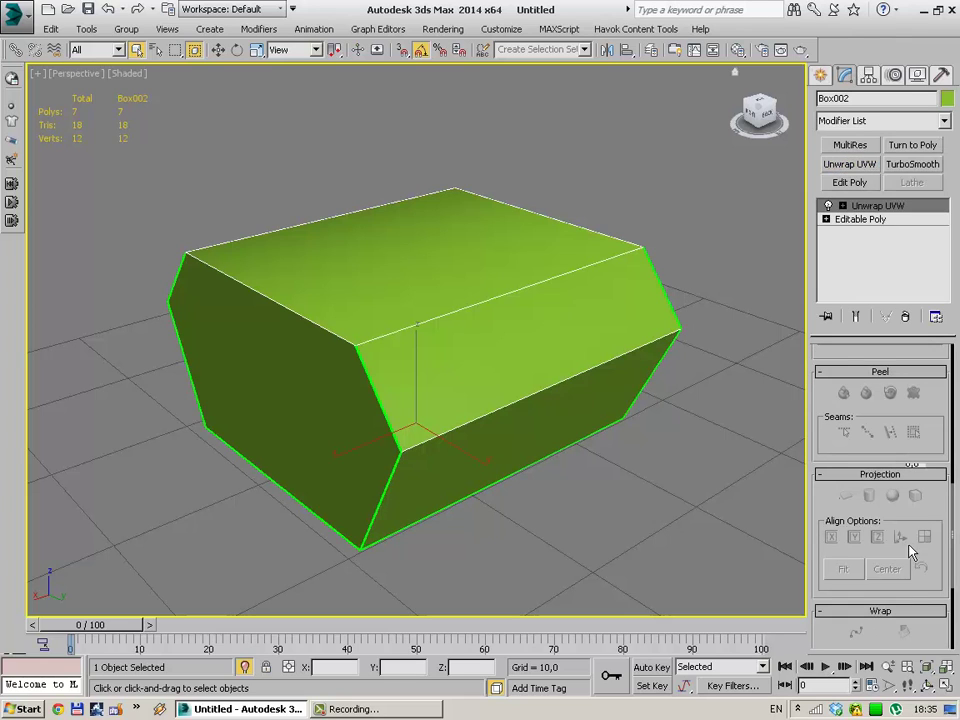
left_click_drag(955, 512, 955, 570)
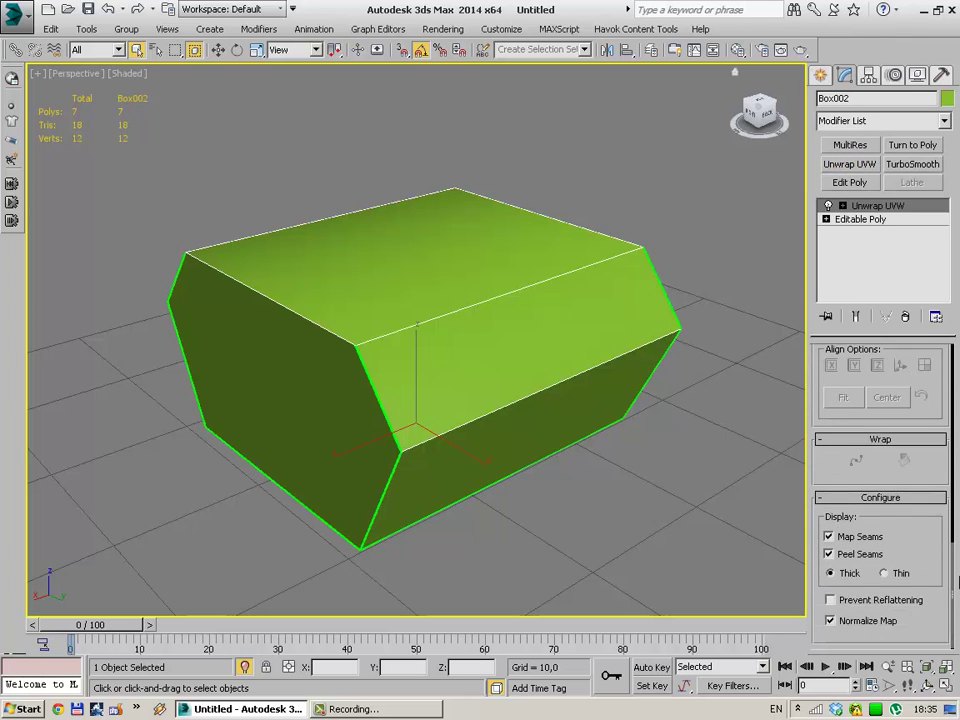
left_click(851, 546)
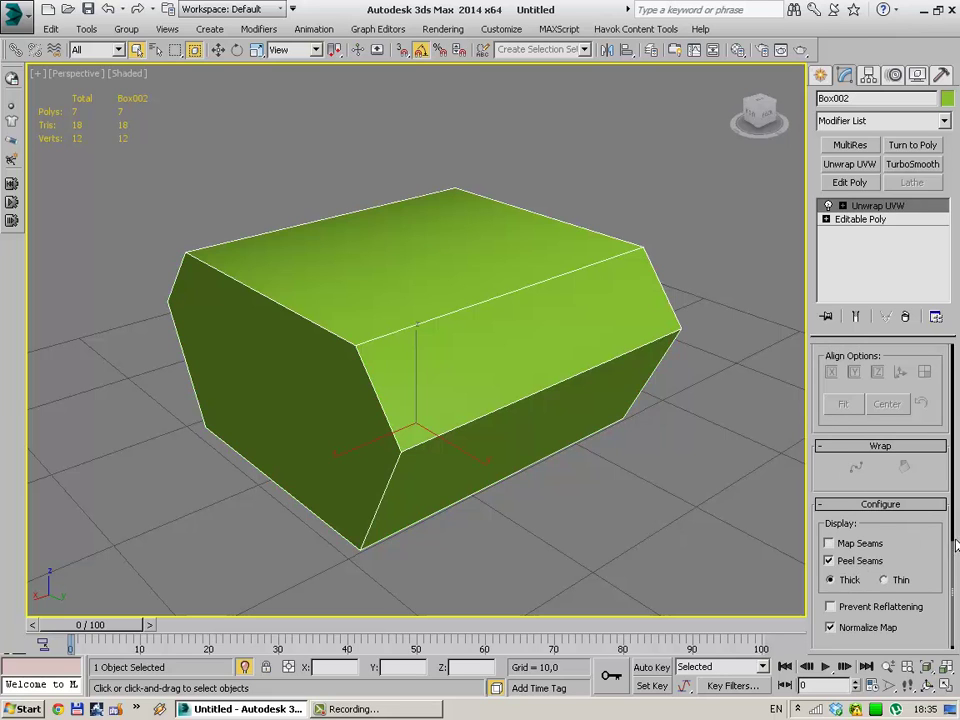
mouse_move(955, 572)
left_mouse_down()
mouse_move(940, 440)
mouse_move(945, 632)
left_mouse_up()
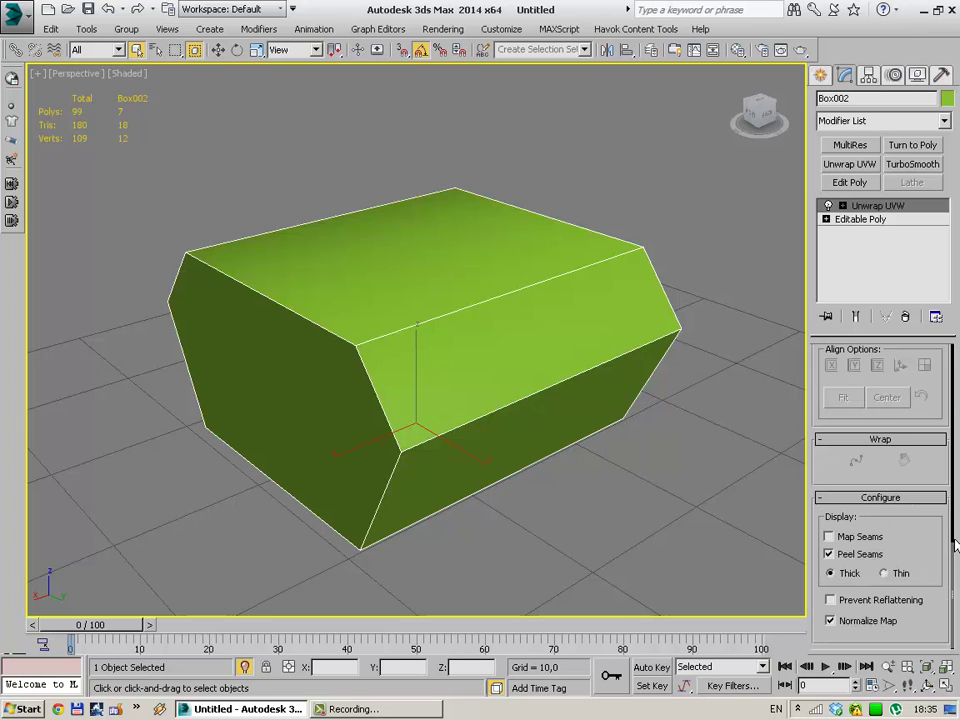
Switch the knot box's Unwrap UVW to Polygon selection mode, briefly checking the Editable Poly base.
left_click_drag(955, 581, 955, 507)
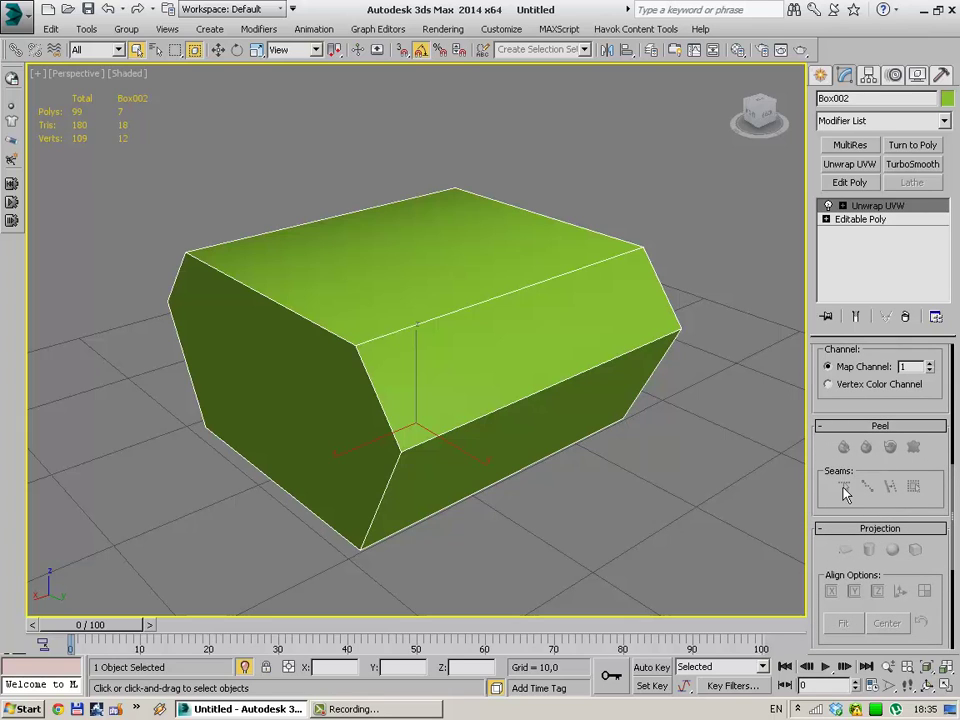
scroll(953, 403, "up", 5)
scroll(953, 403, "up", 1)
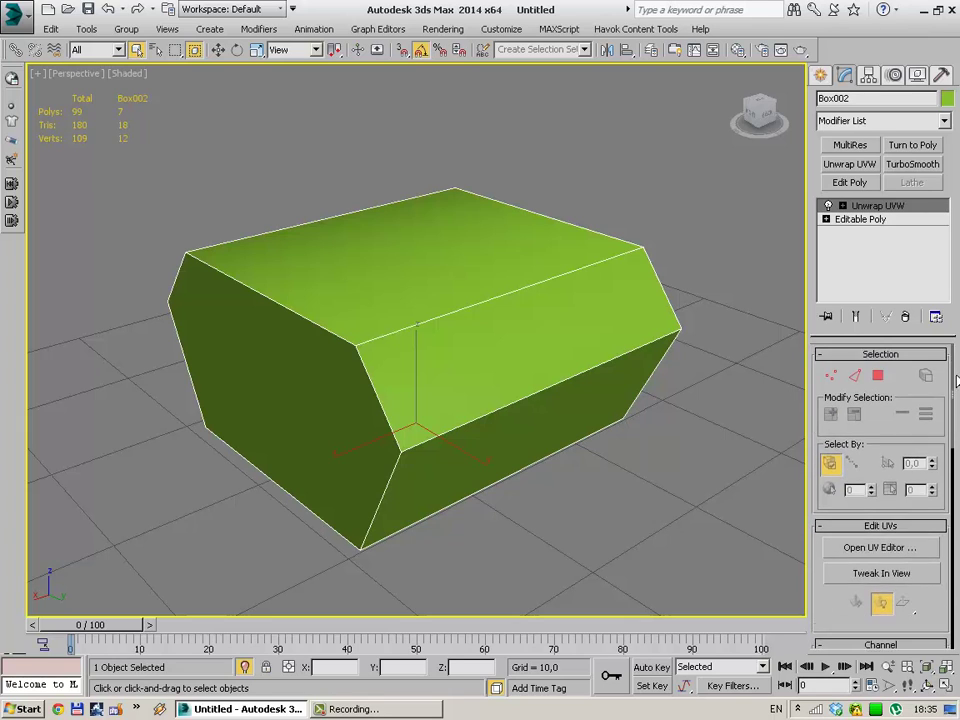
left_click(875, 377)
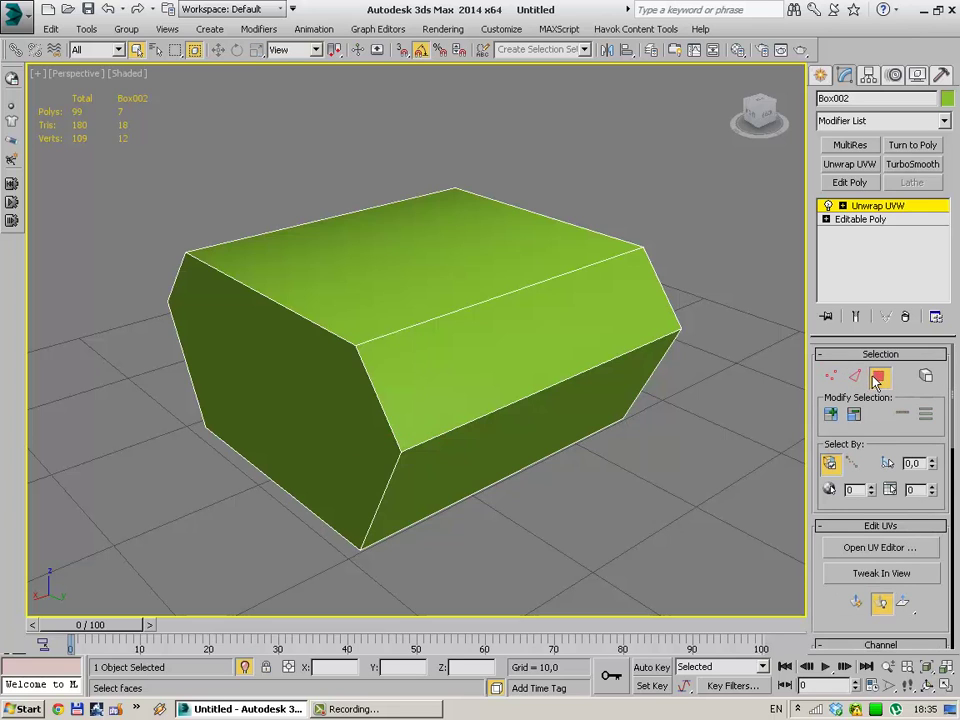
left_click(867, 221)
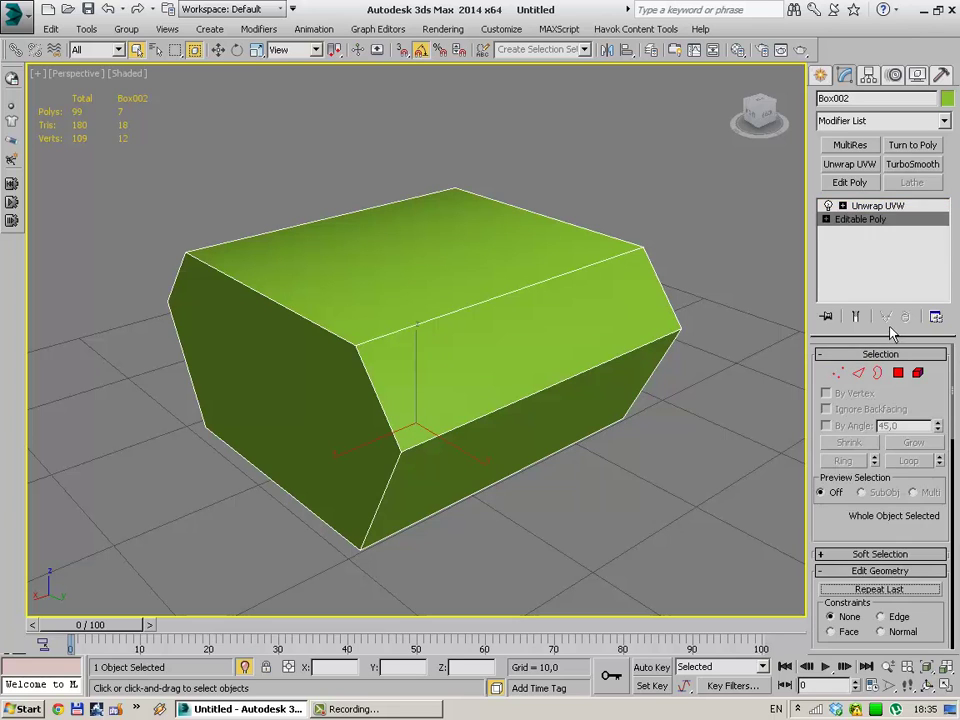
left_click(874, 206)
mouse_move(954, 408)
left_mouse_down()
mouse_move(957, 636)
mouse_move(958, 570)
left_mouse_up()
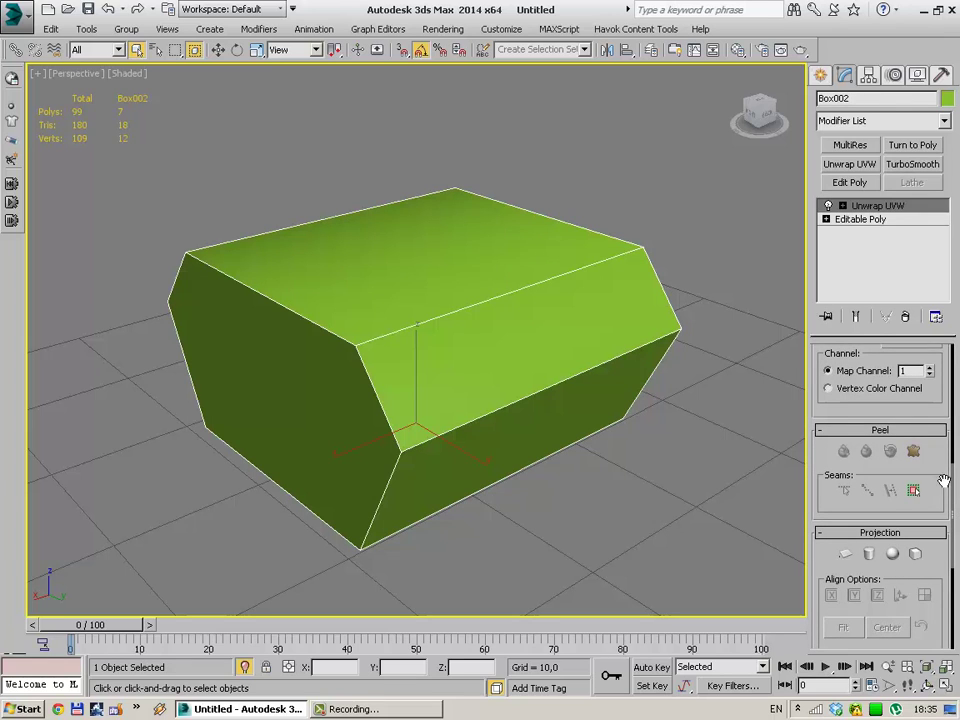
scroll(943, 481, "up", 5)
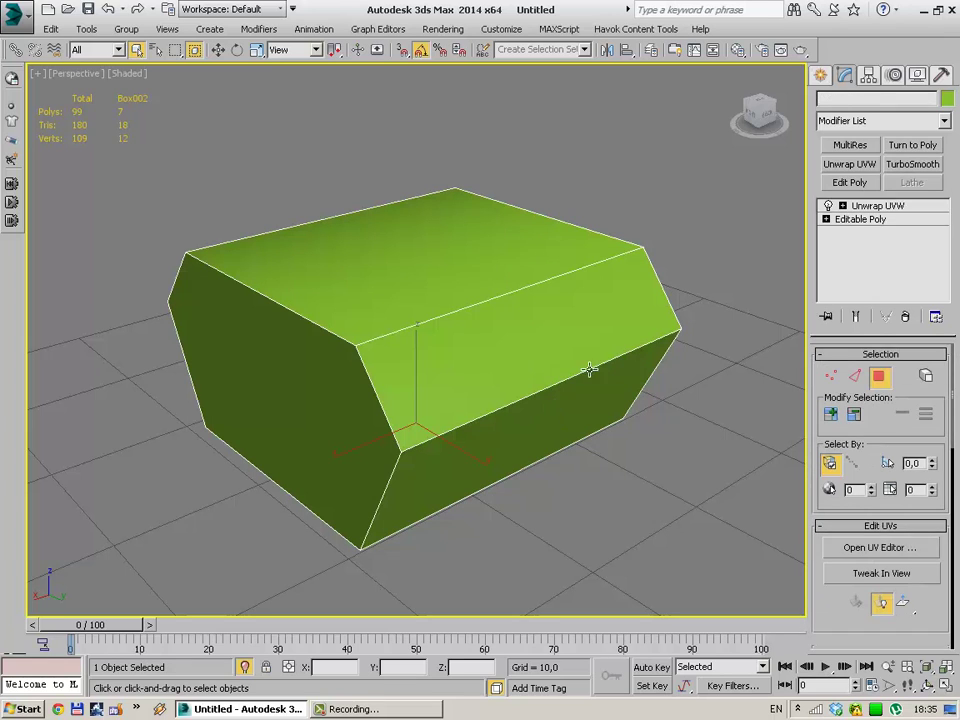
Re-isolate Box002, add and delete an extra Unwrap UVW, and open the UV editor.
left_click(245, 667)
left_click(589, 514)
left_click(408, 174)
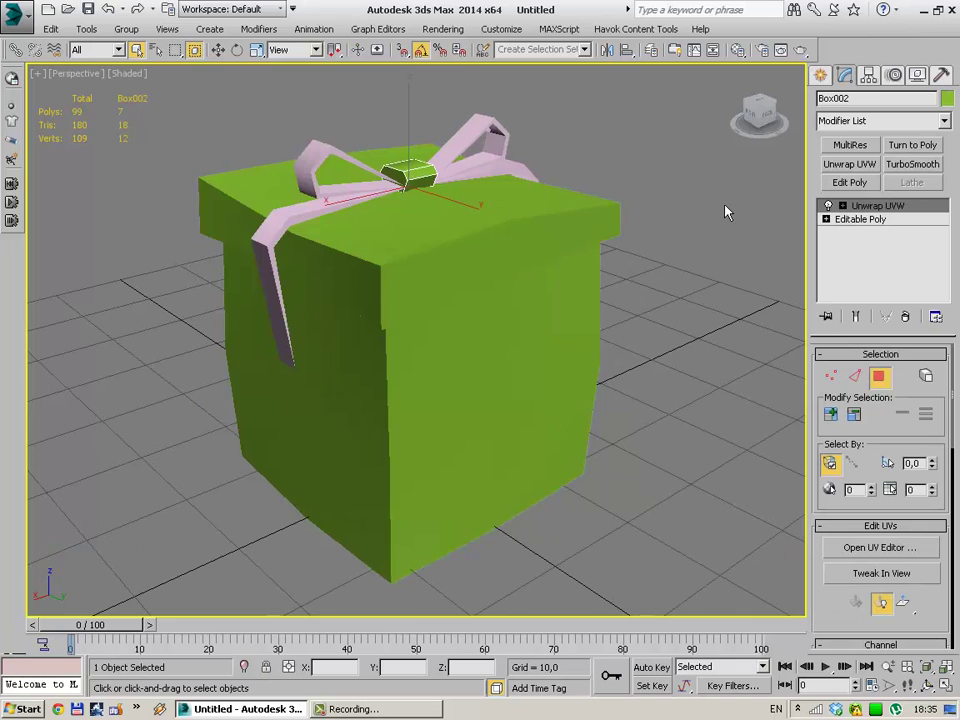
key("alt+q")
left_click(870, 166)
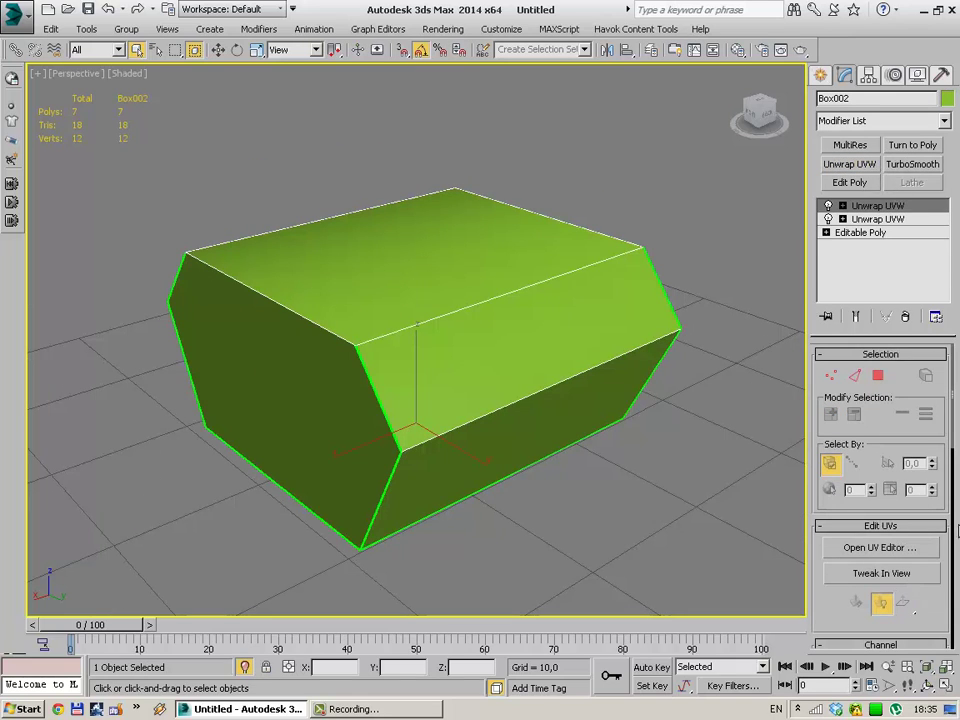
left_click(905, 316)
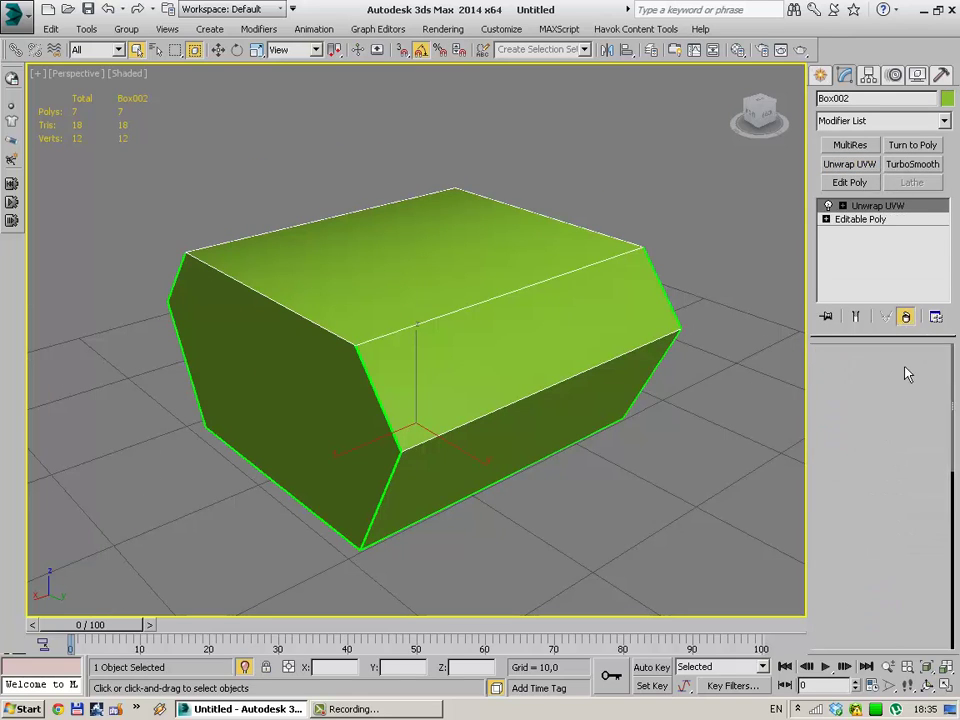
left_click(880, 547)
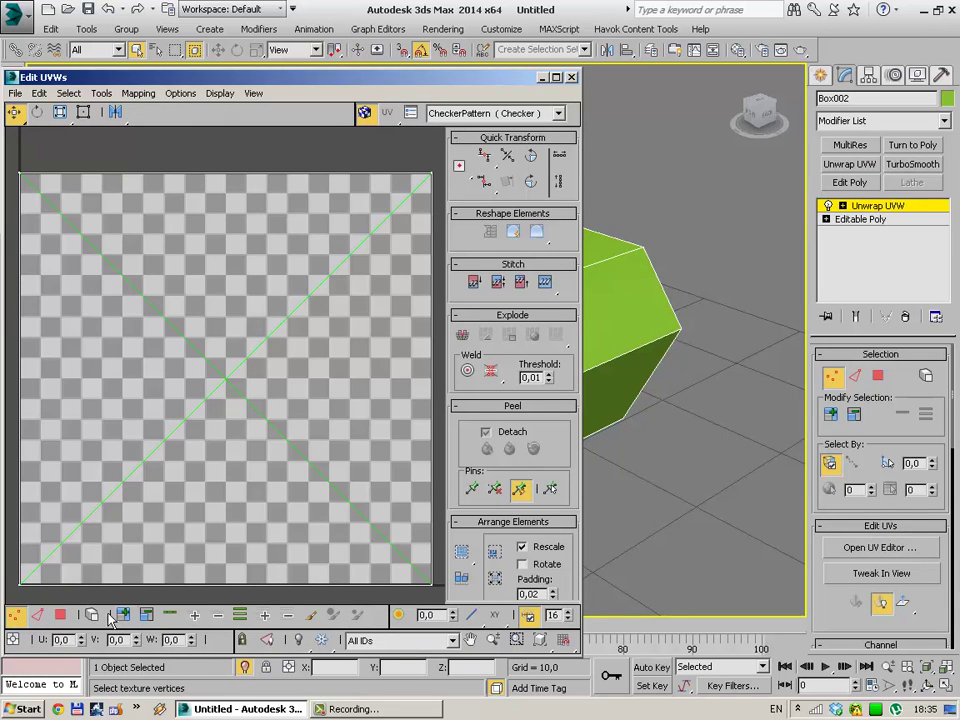
Select all the knot's UV faces and unfold them with Unfold Mapping.
left_click(60, 615)
left_click_drag(79, 596, 150, 100)
left_click(138, 93)
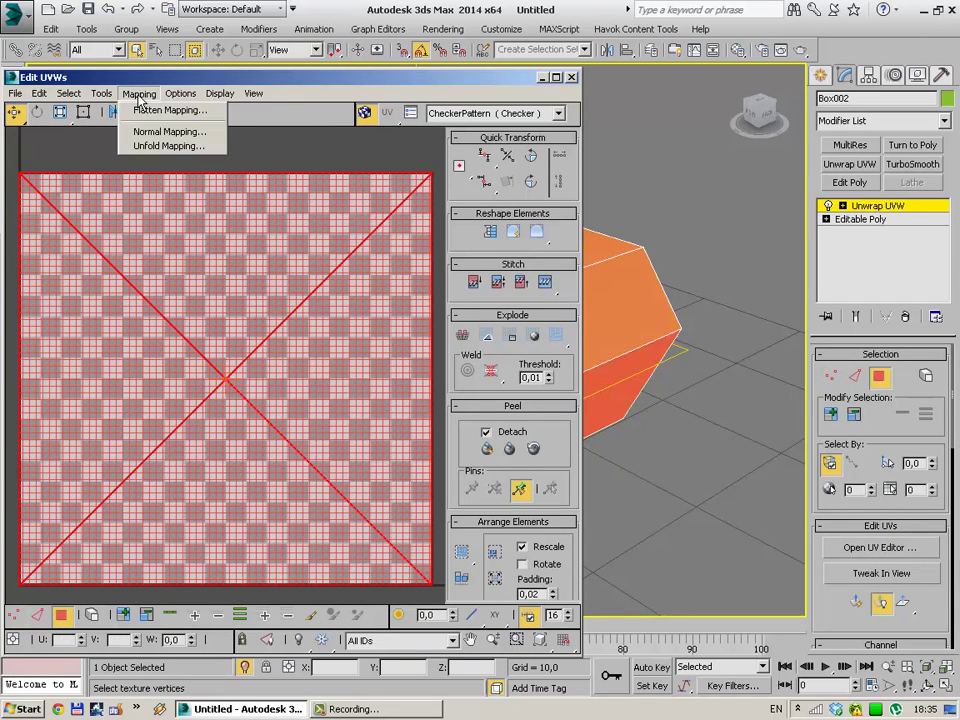
left_click(155, 146)
left_click(250, 37)
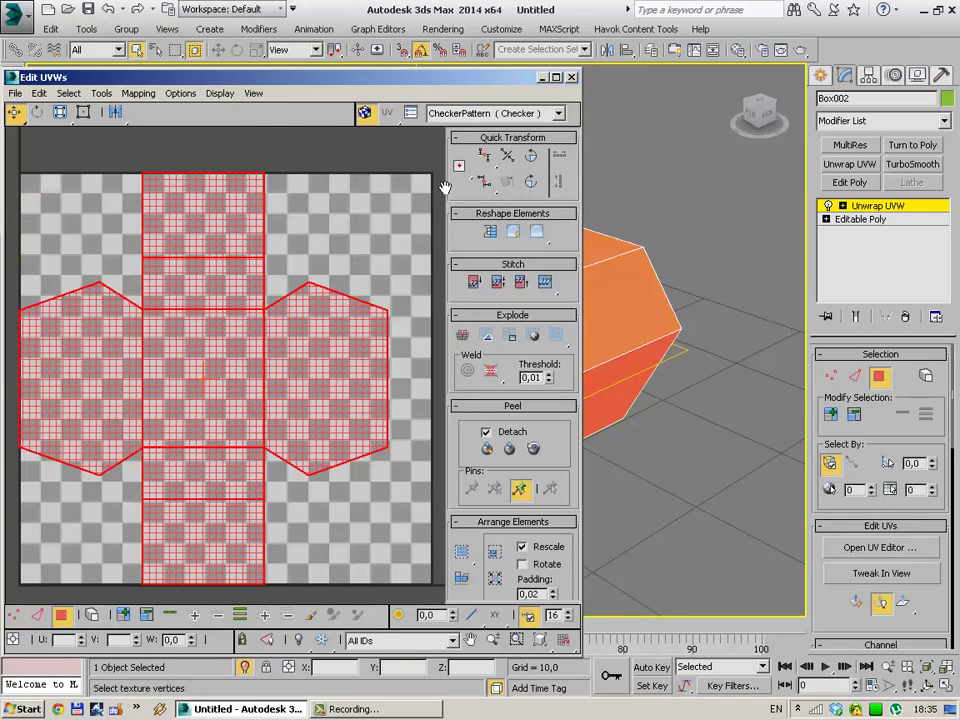
Scale the unfolded UV cross down tiny and move it outside the checker square.
left_click(381, 202)
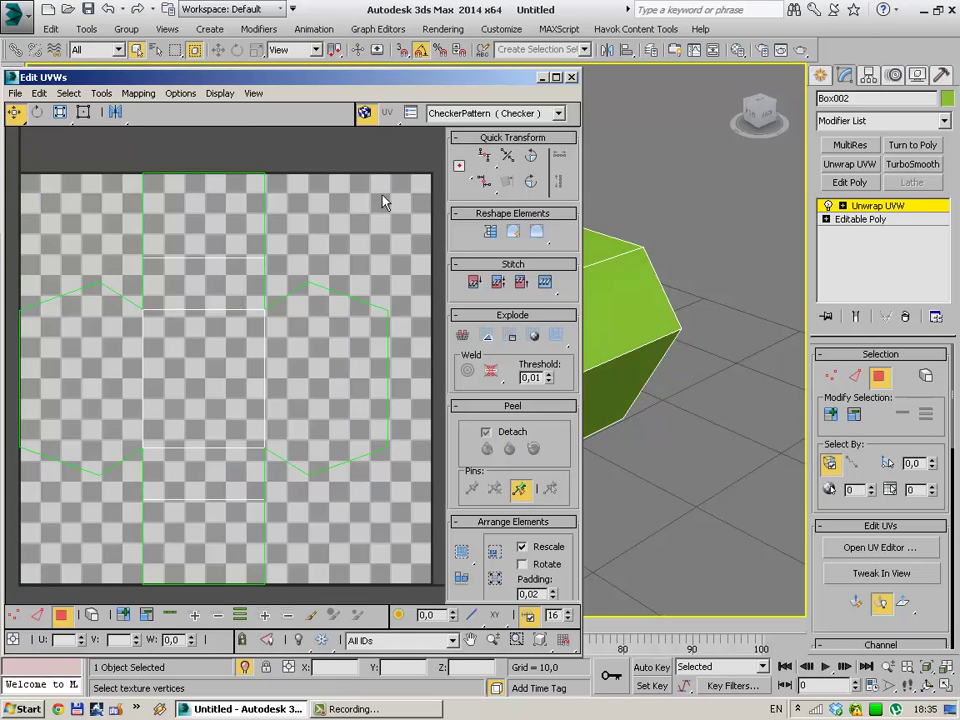
scroll(381, 202, "down", 2)
scroll(369, 193, "down", 2)
left_click_drag(52, 442, 52, 442)
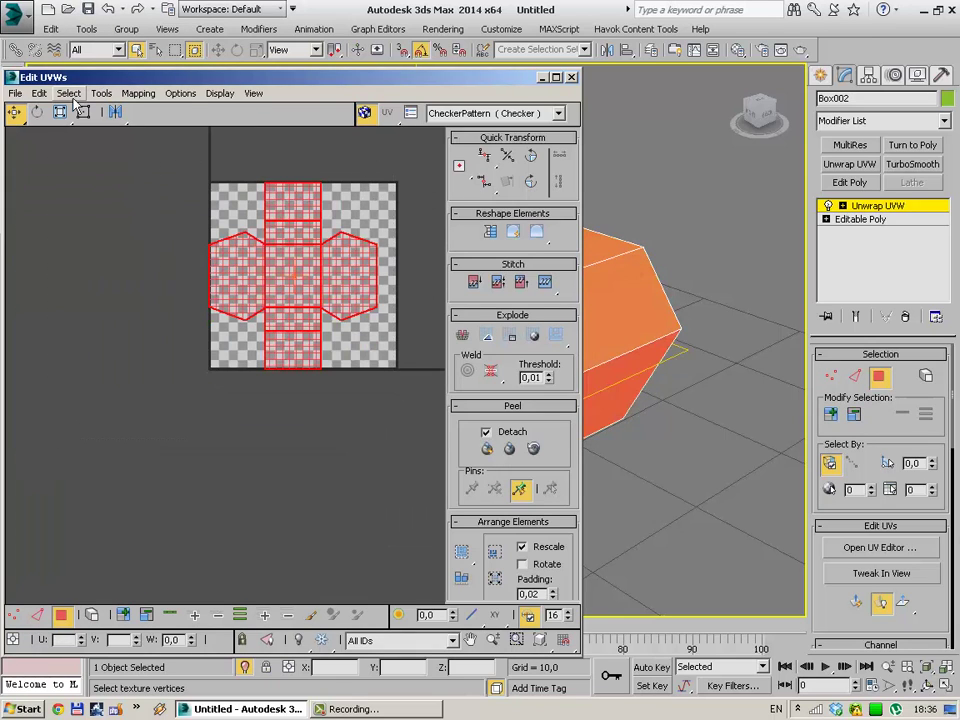
left_click(60, 112)
mouse_move(268, 249)
left_mouse_down()
mouse_move(231, 431)
mouse_move(260, 372)
left_mouse_up()
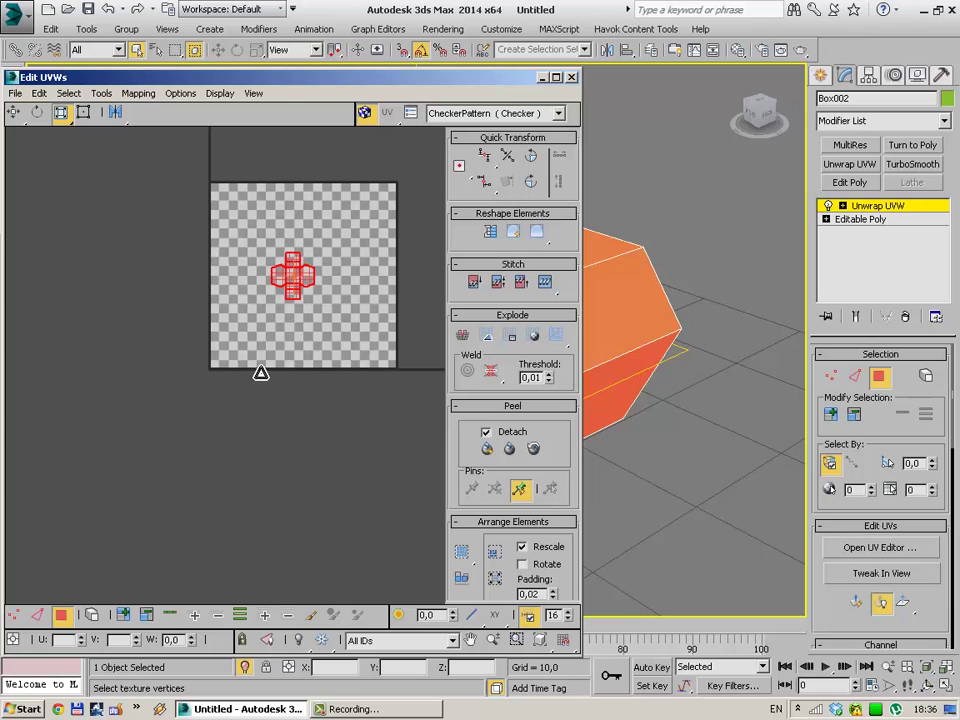
left_click(14, 112)
left_click_drag(291, 276, 420, 205)
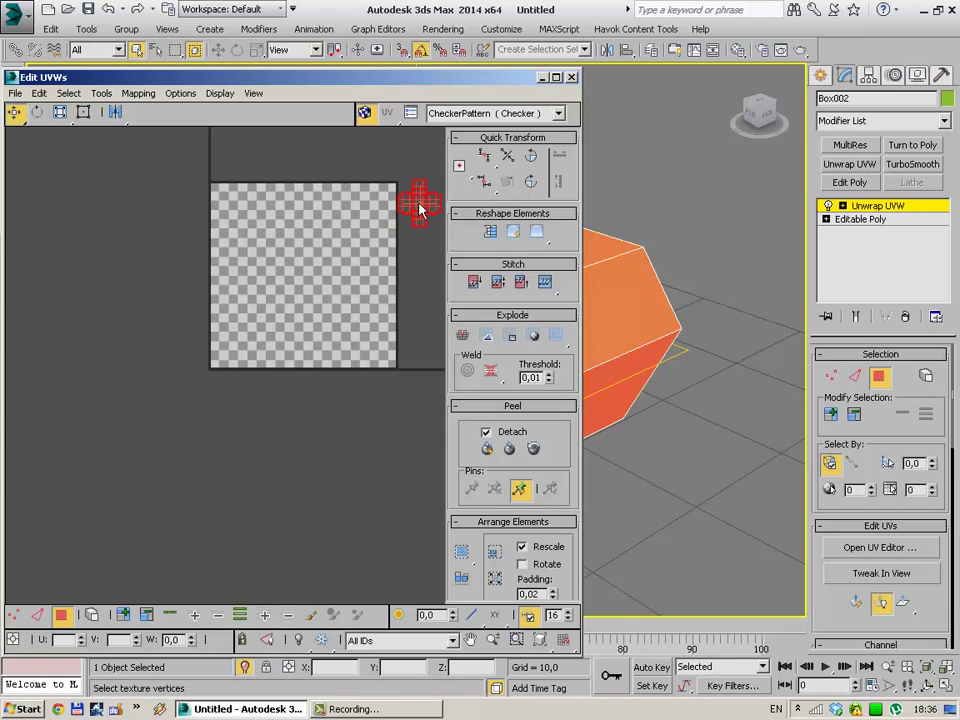
Deselect the UV cross and close the Edit UVWs editor.
left_click(418, 172)
middle_click_drag(417, 172, 343, 204)
left_click(348, 245)
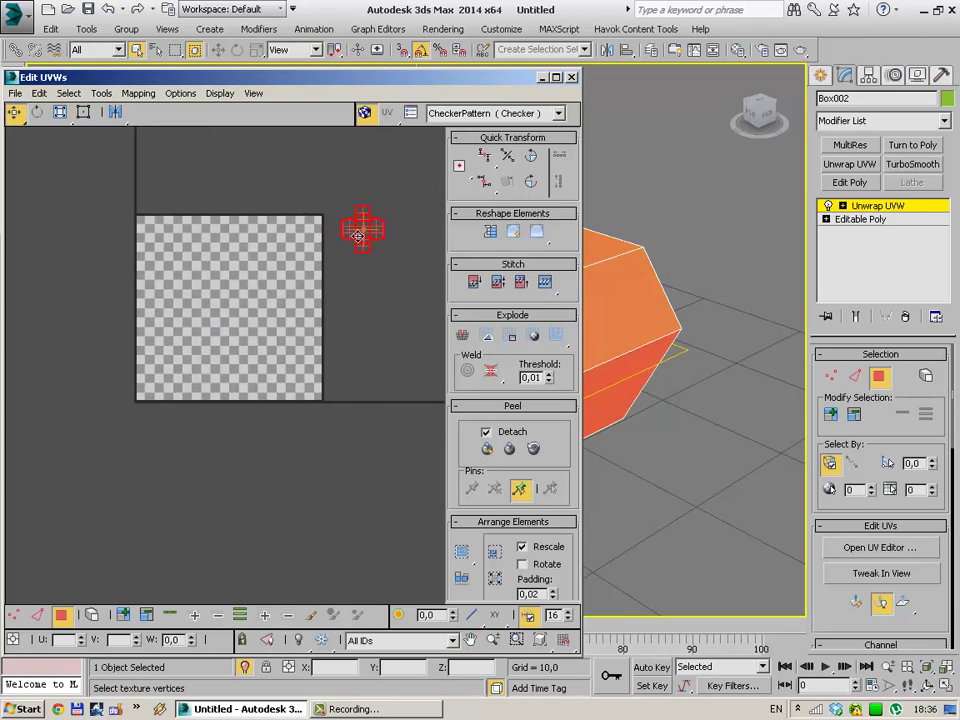
left_click(268, 177)
left_click(573, 78)
Add an Unwrap UVW modifier to the ribbon strip and open its UV editor.
left_click(510, 390)
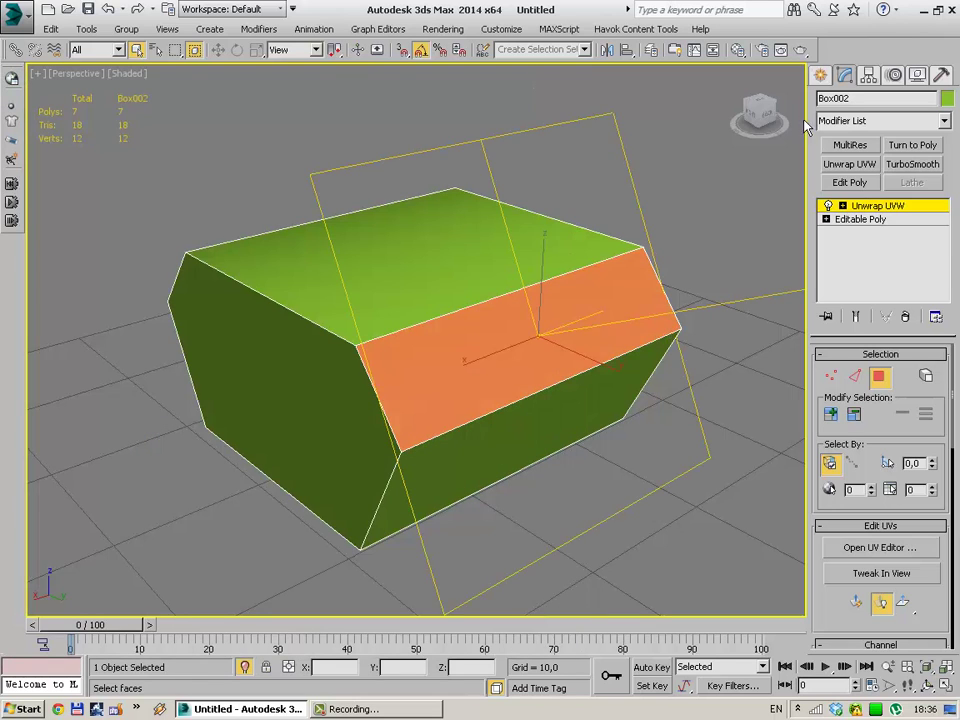
left_click(602, 89)
left_click(822, 77)
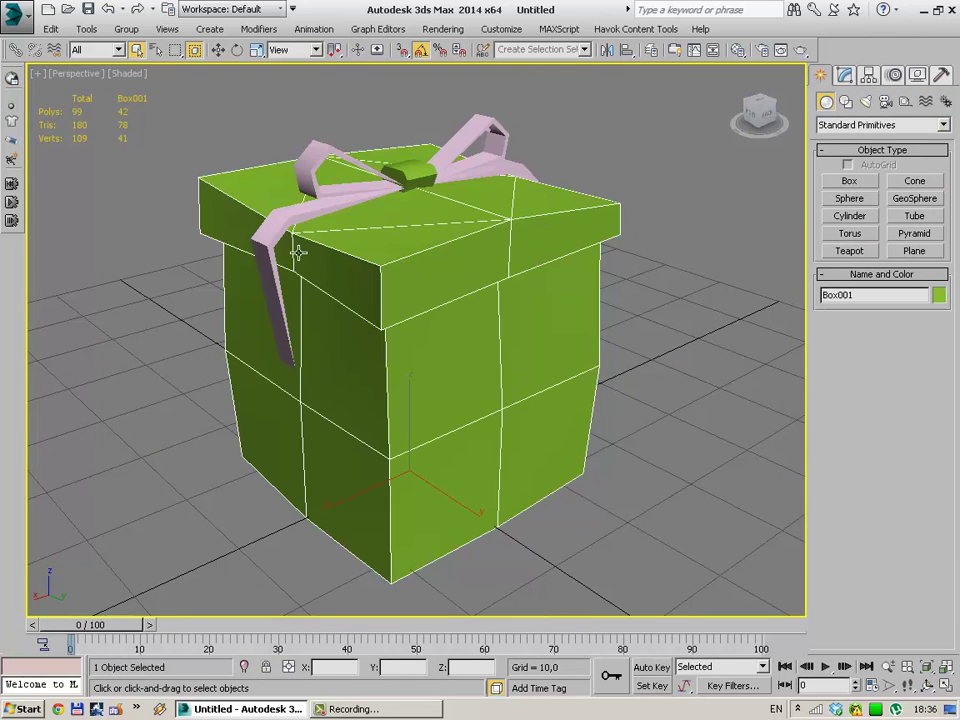
left_click(845, 75)
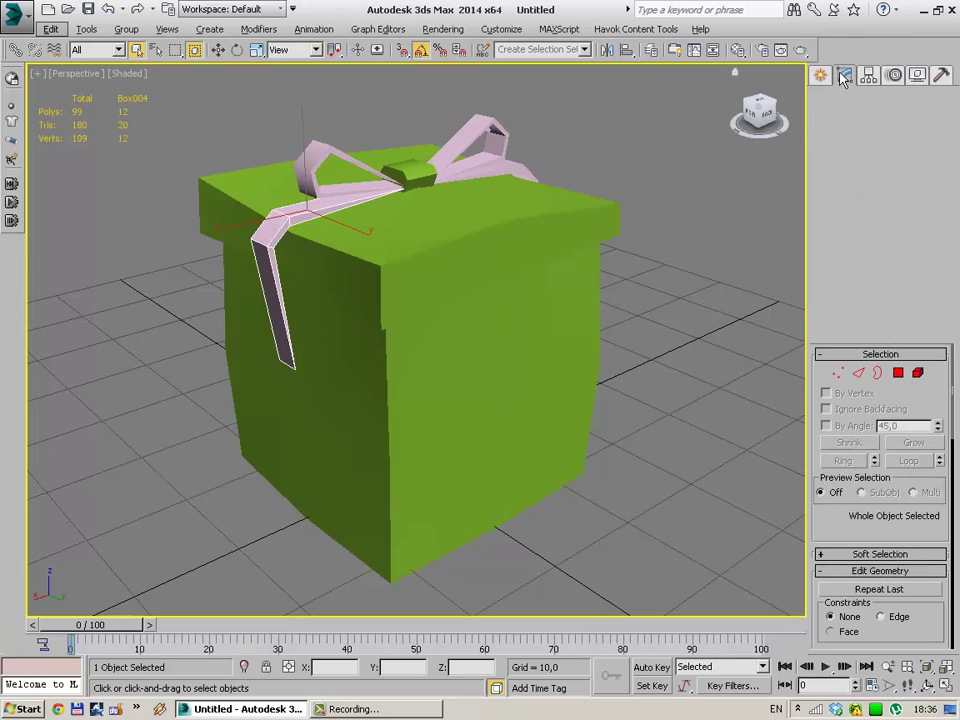
left_click(850, 165)
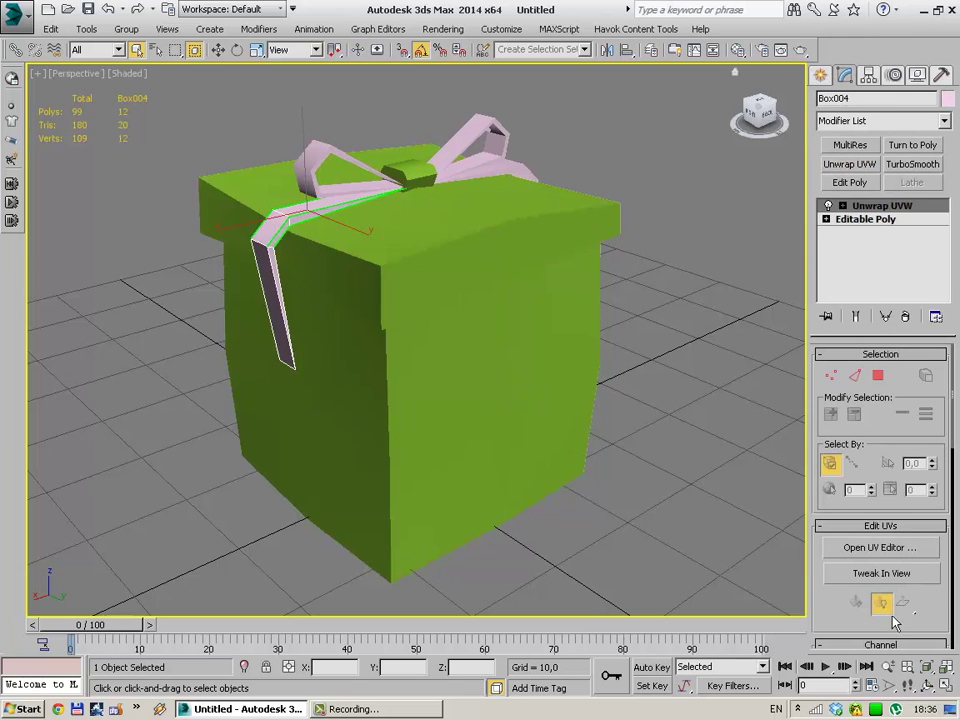
left_click(880, 548)
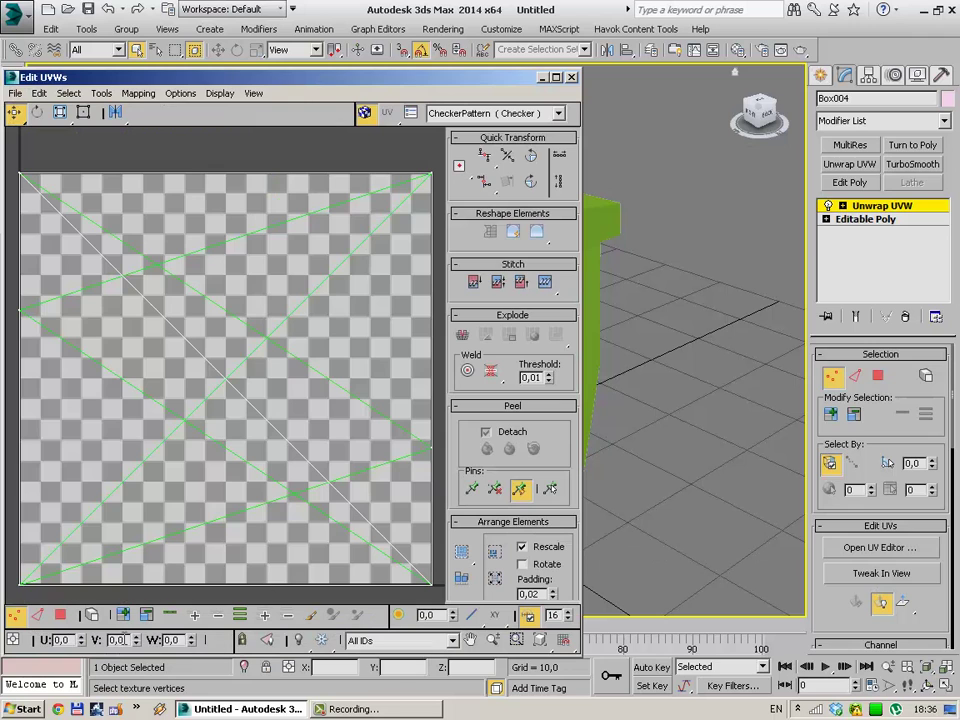
Unfold all of the ribbon's UV faces with Unfold Mapping, showing strips over the checker.
key("3")
key("ctrl+a")
left_click(139, 93)
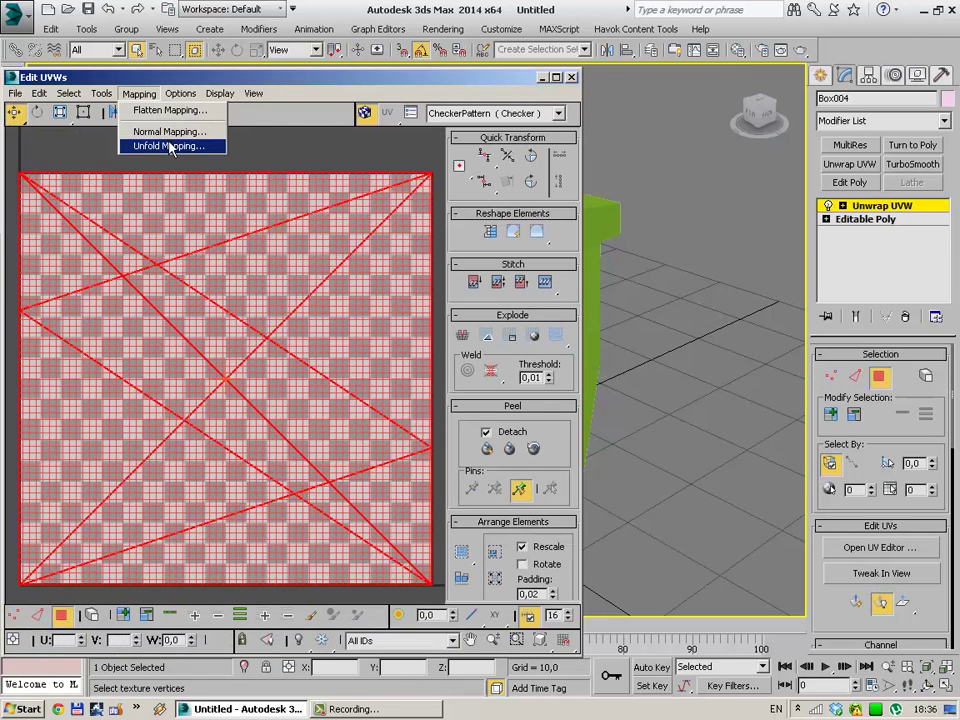
left_click(167, 145)
left_click(228, 36)
left_click(335, 175)
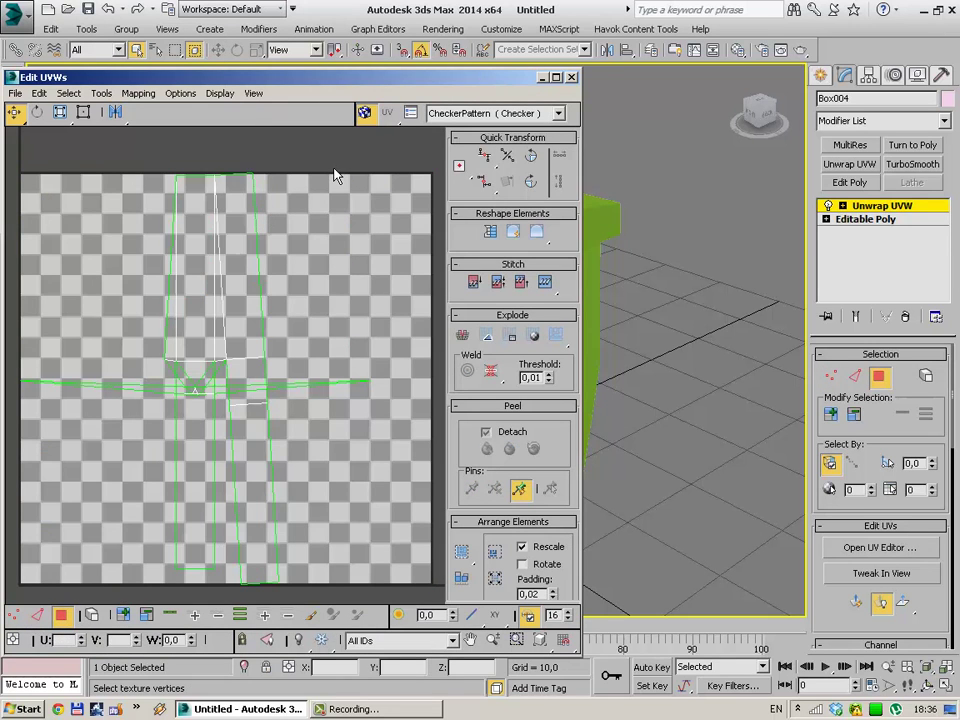
key("ctrl+a")
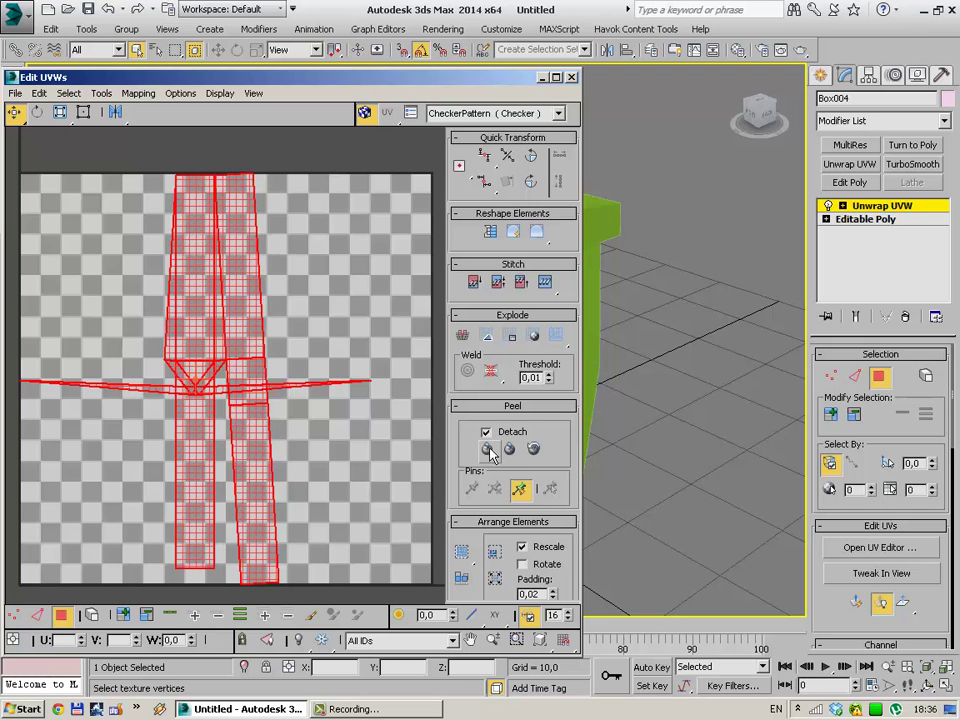
mouse_move(570, 457)
left_mouse_down()
mouse_move(574, 272)
mouse_move(582, 483)
mouse_move(555, 300)
left_mouse_up()
scroll(908, 402, "down", 5)
scroll(908, 402, "down", 2)
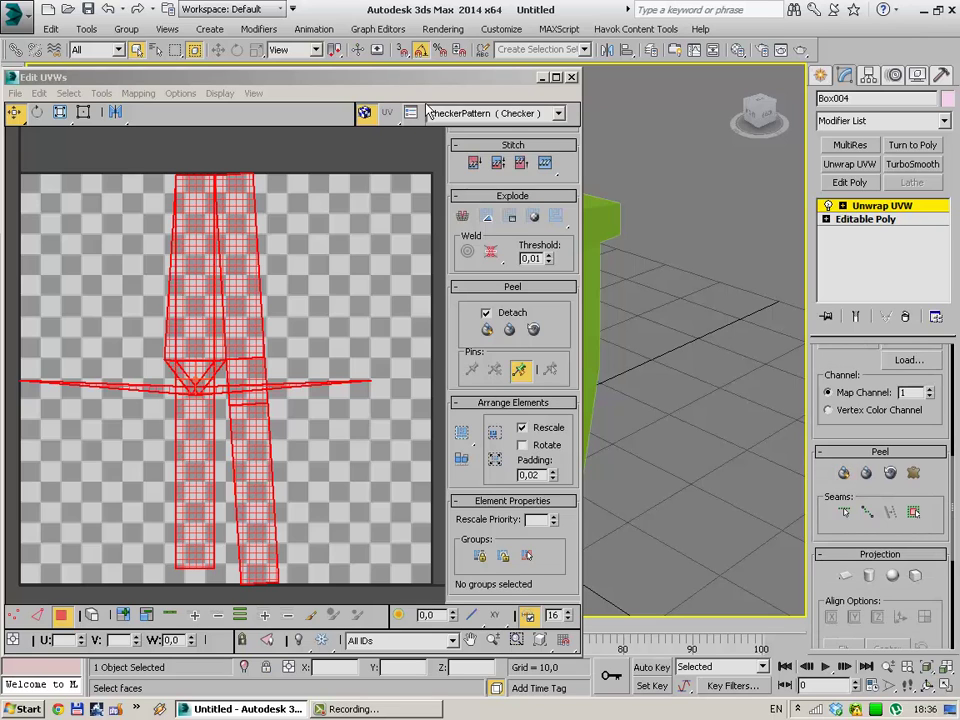
Try Pelt Map stretching and relaxing on the ribbon UVs, then cancel it.
left_click(913, 473)
left_click(488, 186)
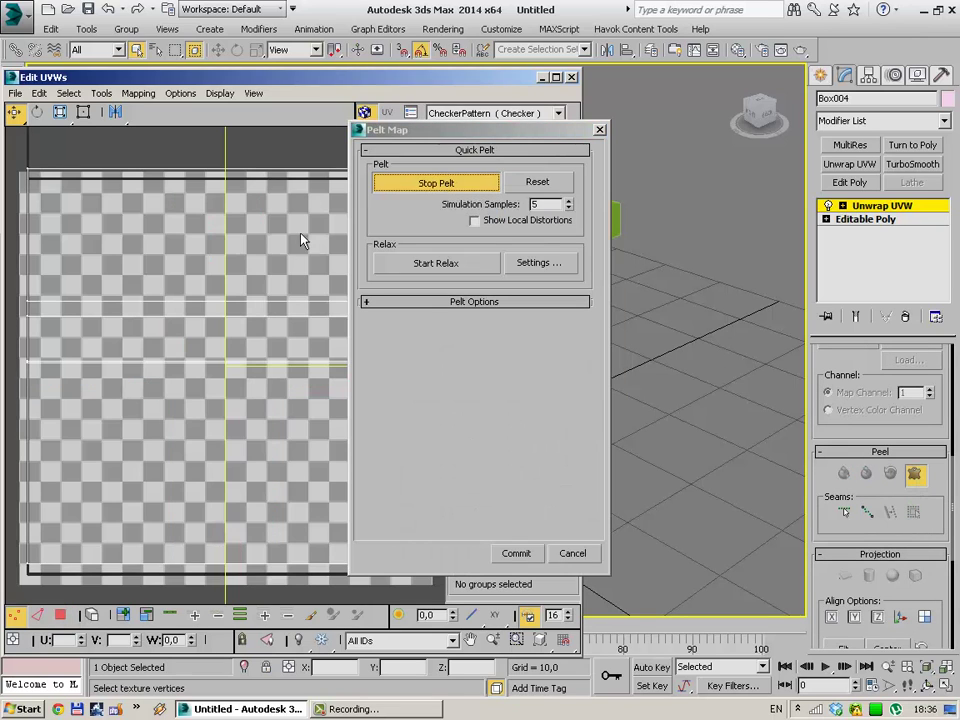
scroll(216, 381, "down", 3)
scroll(229, 392, "down", 3)
scroll(240, 385, "down", 3)
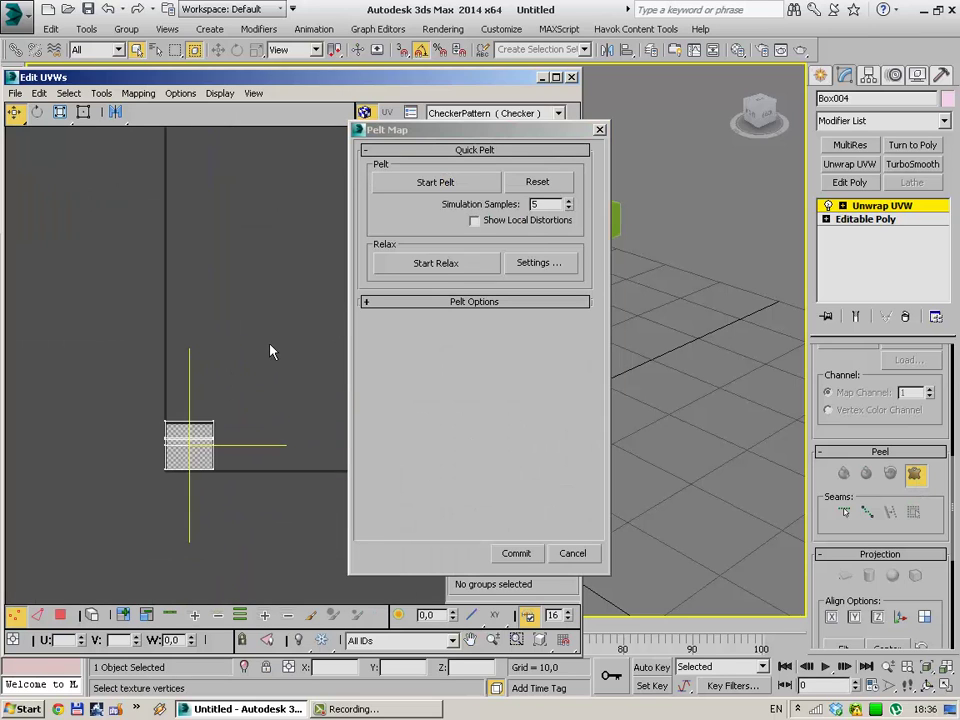
left_click(428, 266)
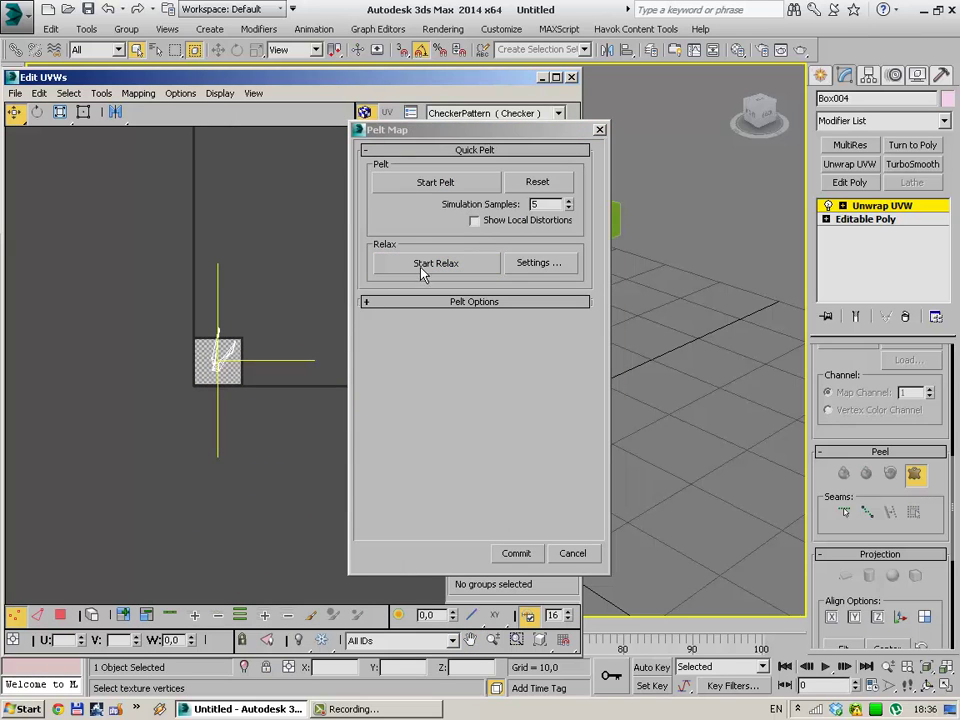
scroll(294, 280, "up", 1)
scroll(257, 326, "up", 2)
scroll(240, 350, "up", 3)
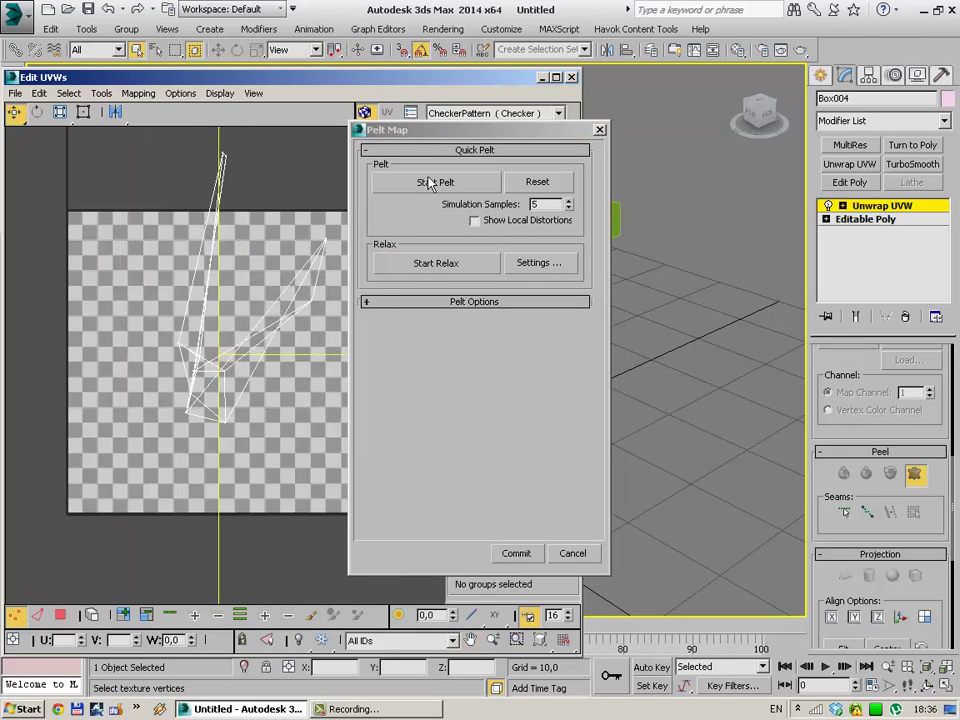
left_click(421, 183)
left_click(437, 265)
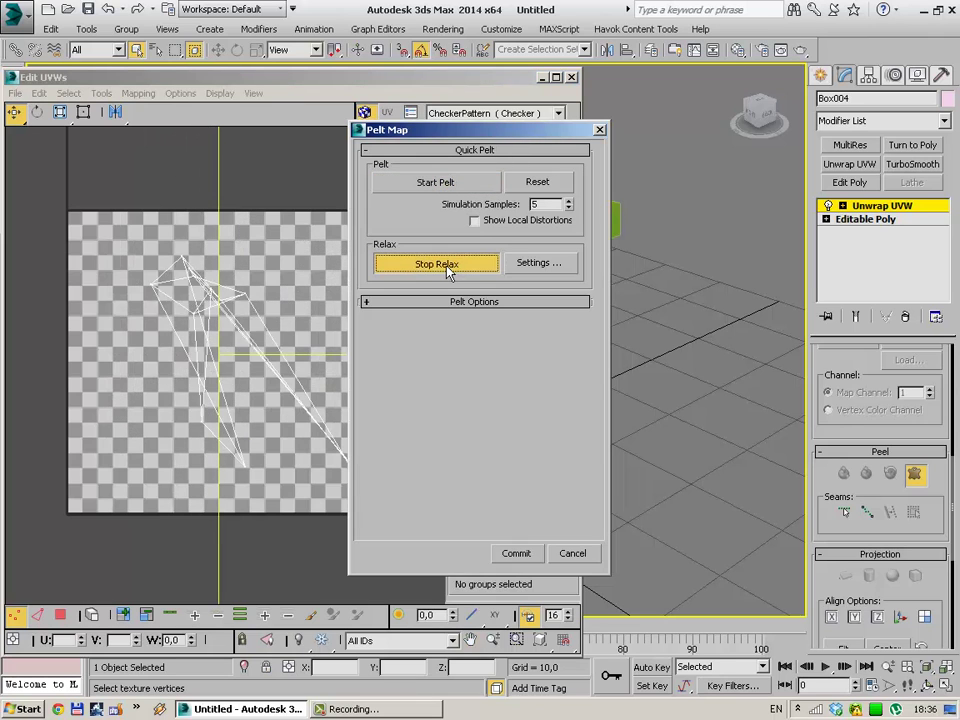
left_click(580, 557)
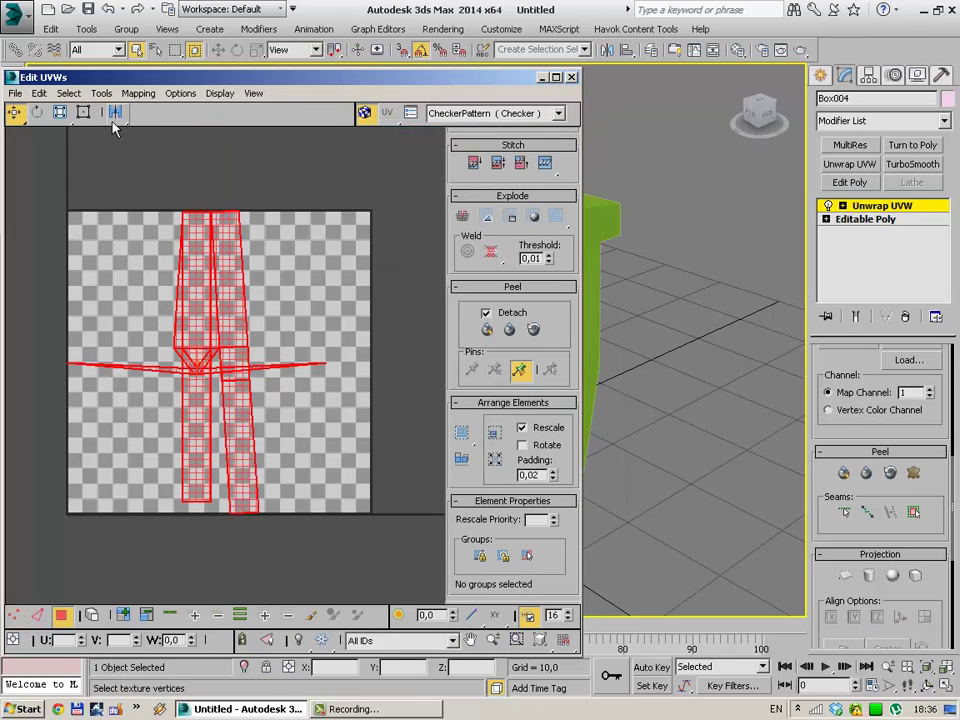
Relax the ribbon's UV shells By Edge Angles, then close the Relax tool and UV editor.
left_click(145, 94)
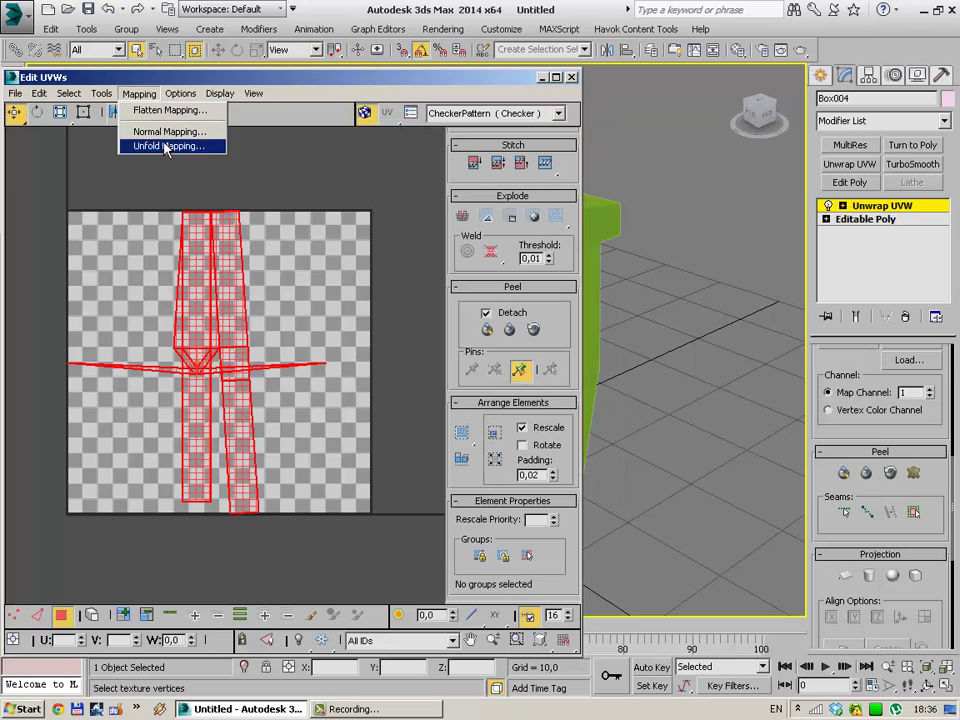
left_click(150, 333)
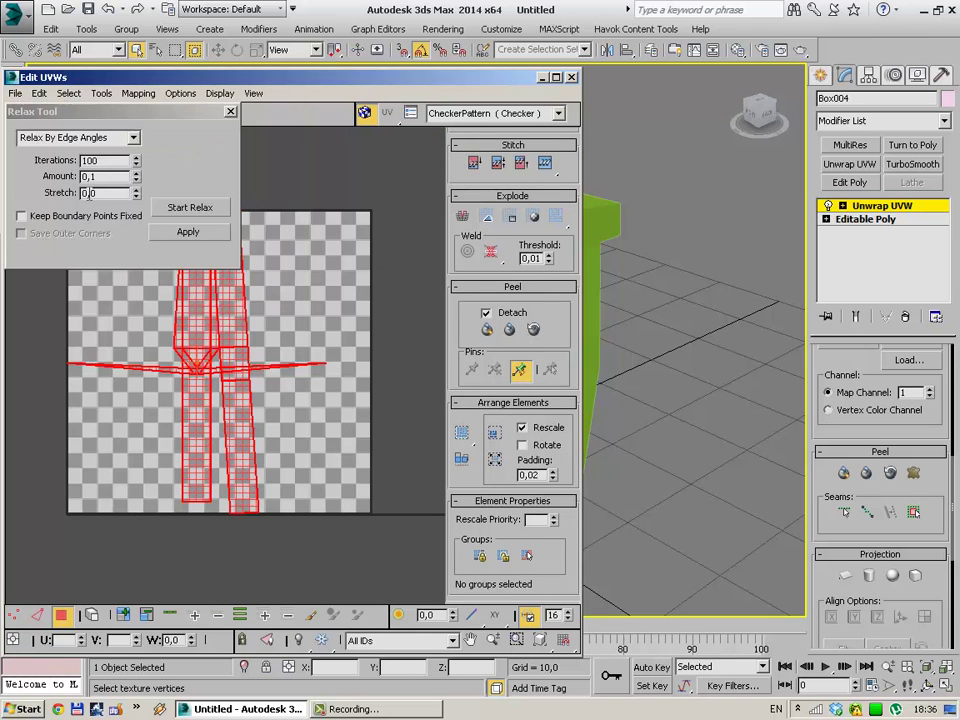
left_click(189, 208)
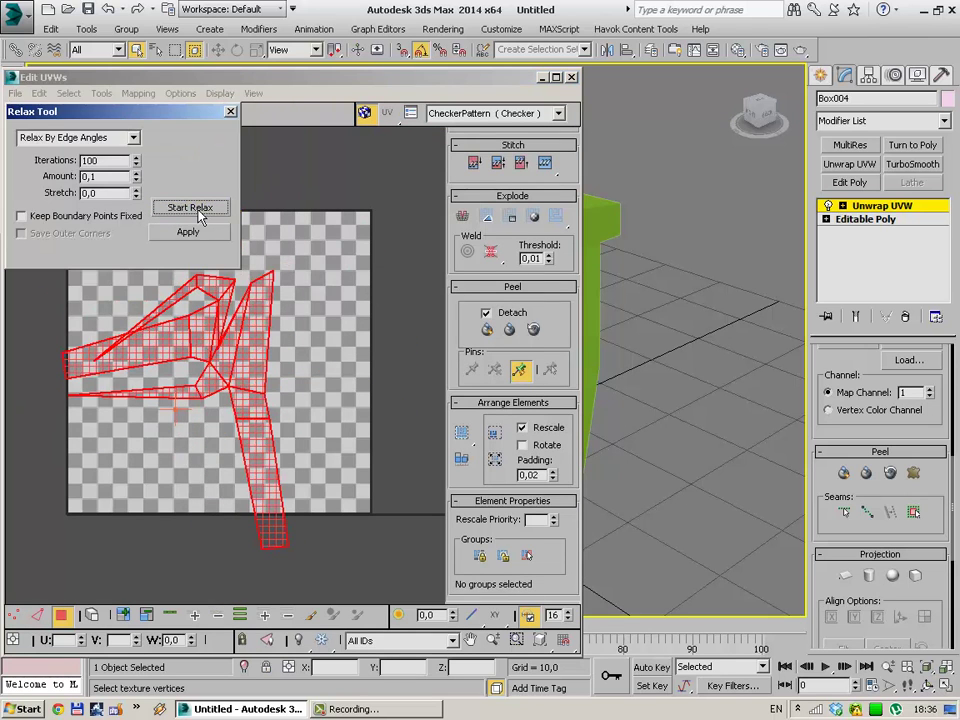
left_click(199, 210)
left_click(192, 208)
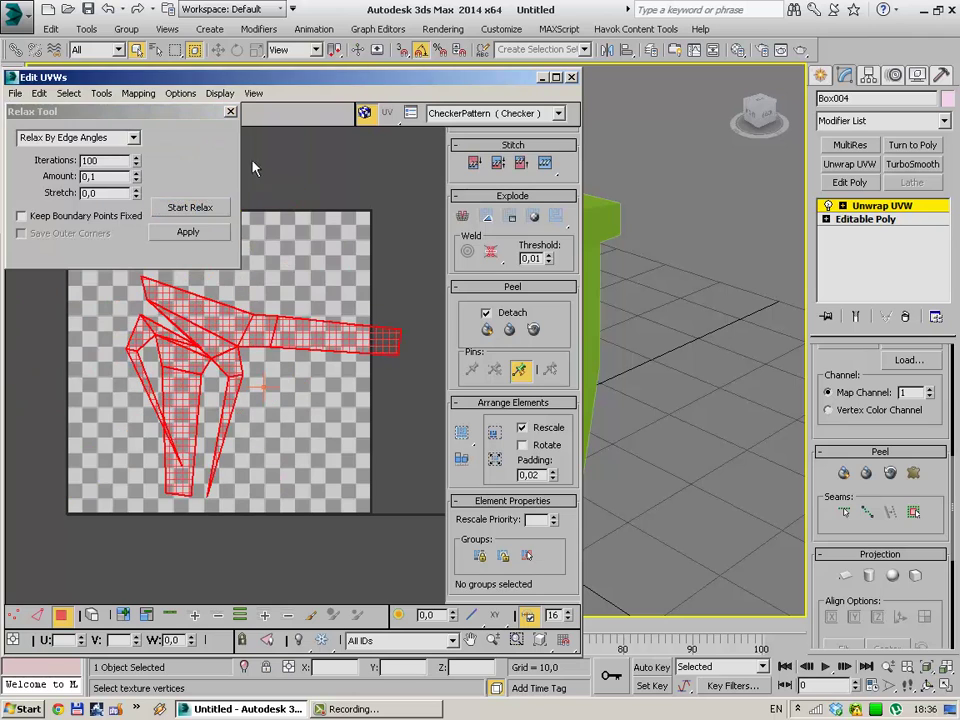
left_click(230, 111)
left_click(571, 77)
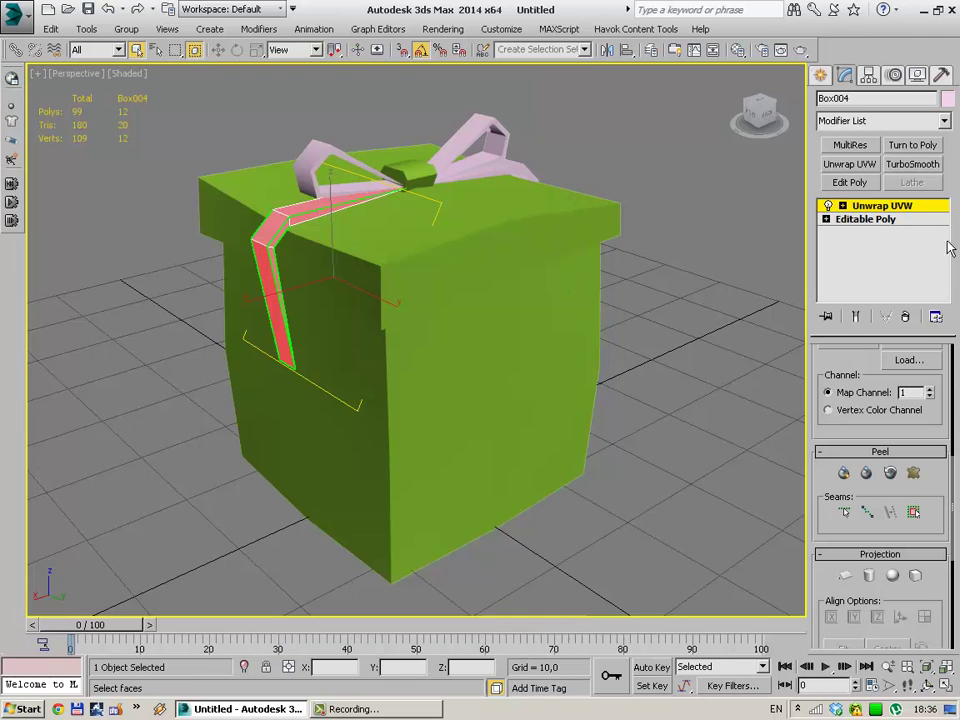
Remove the ribbon's Unwrap UVW modifier and isolate the ribbon piece Box004.
left_click(905, 316)
left_click(740, 335)
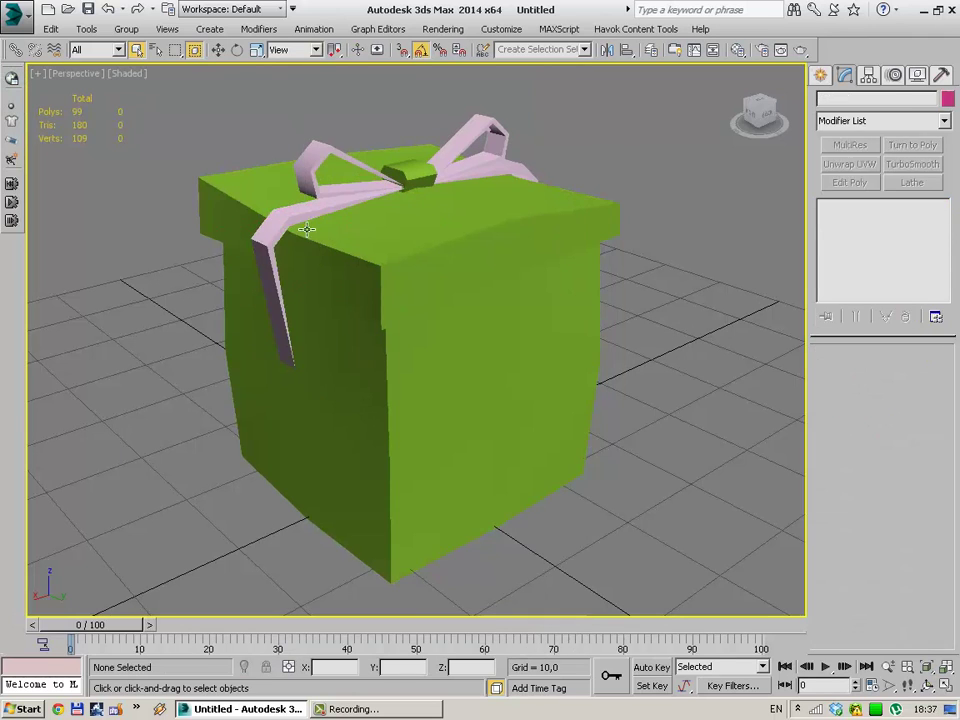
left_click(285, 222)
key("alt+q")
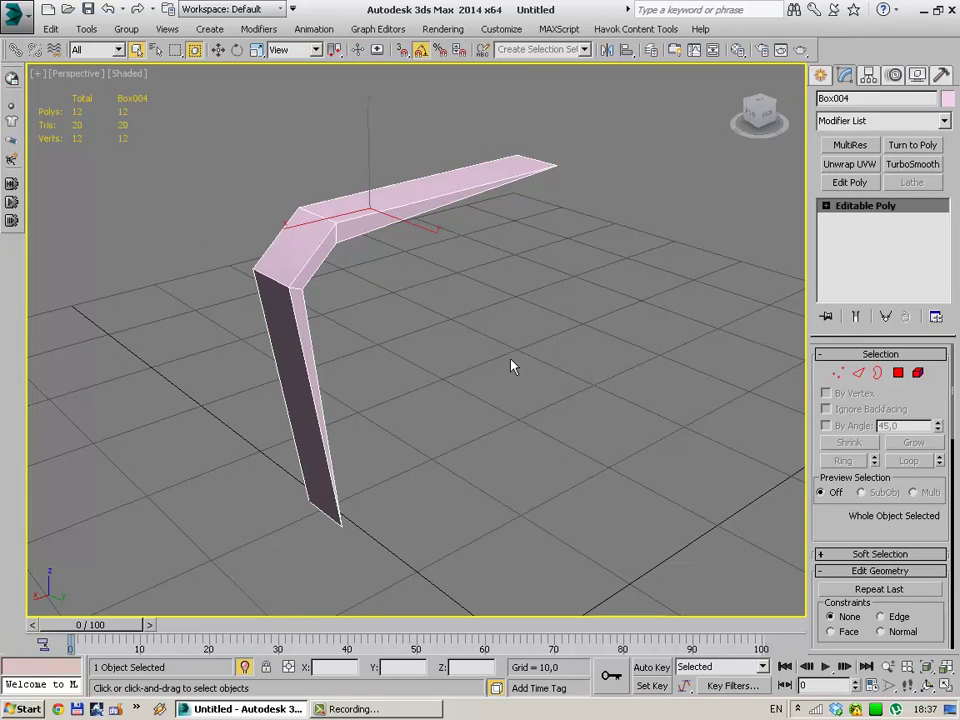
middle_click_drag(511, 366, 409, 330, "alt")
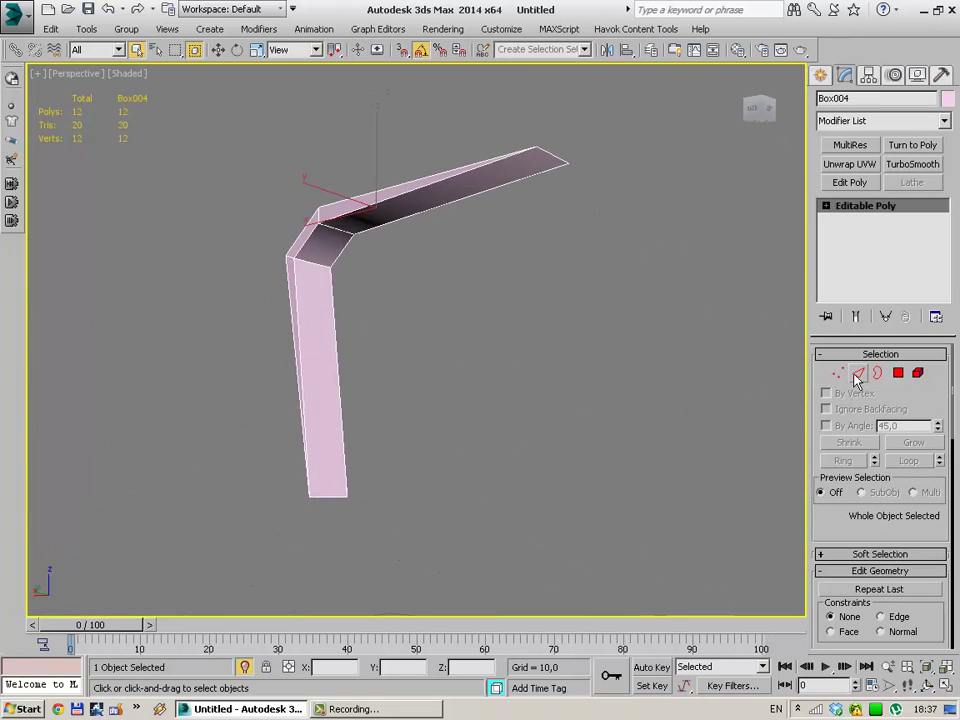
Delete the ribbon's top, corner and vertical faces, then apply a new Unwrap UVW.
left_click(898, 372)
left_click(366, 214)
left_click(332, 231, "ctrl")
left_click(336, 320, "ctrl")
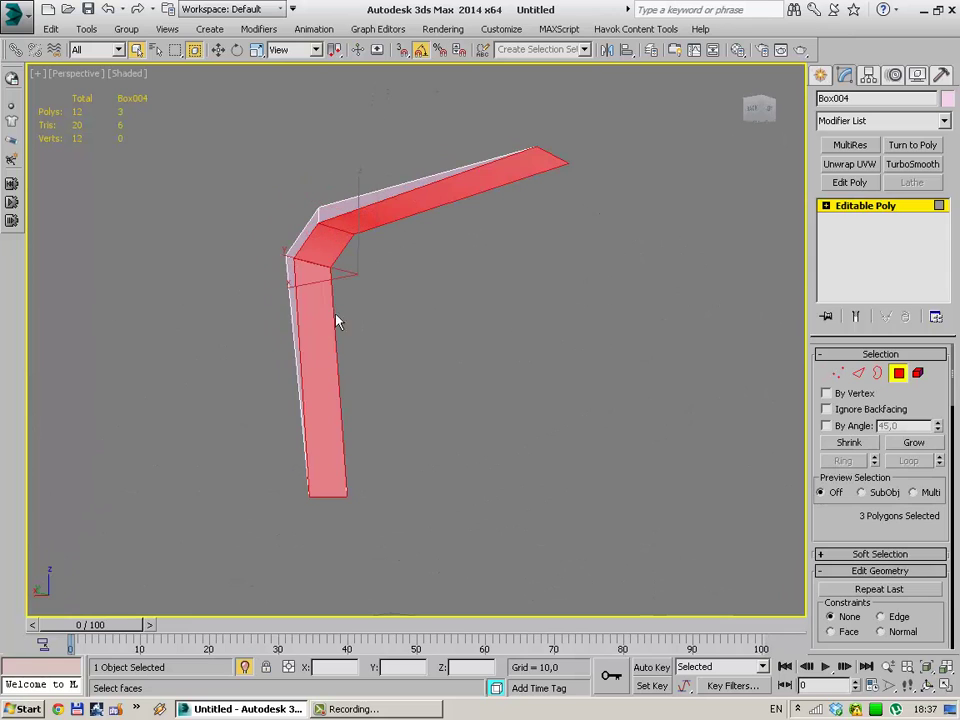
key("Delete")
middle_click_drag(409, 336, 563, 390, "alt")
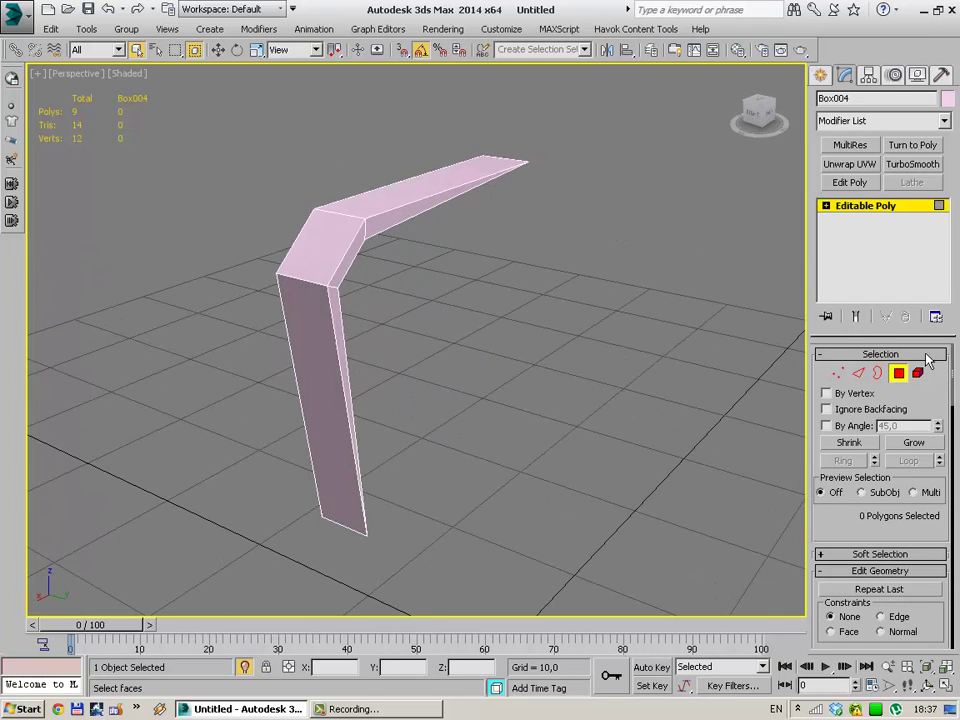
left_click(898, 372)
left_click(849, 164)
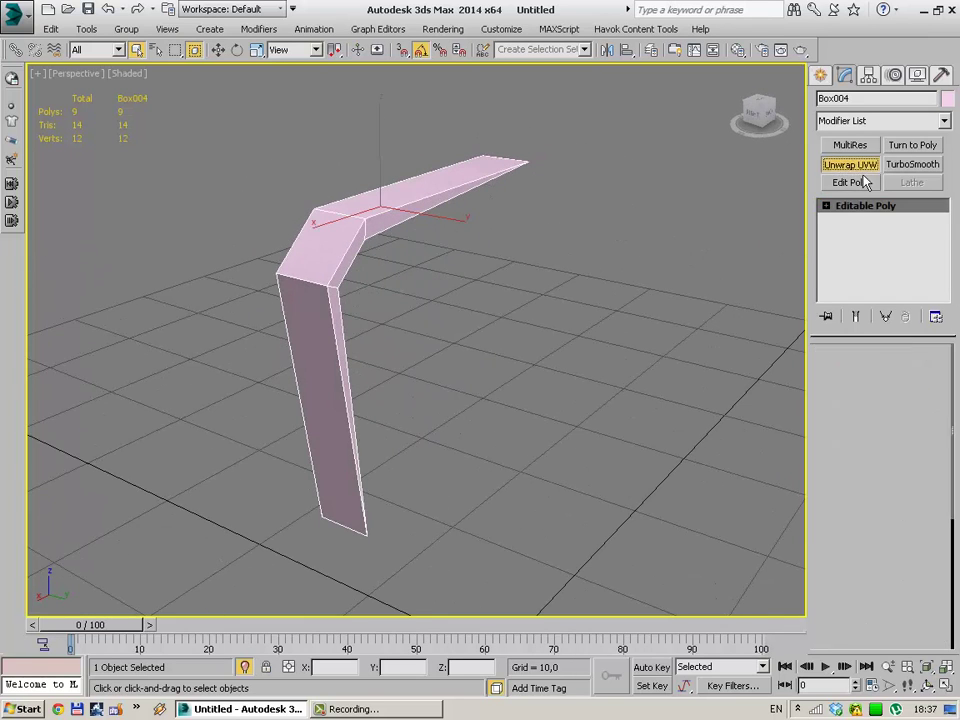
mouse_move(955, 380)
left_mouse_down()
mouse_move(957, 560)
mouse_move(958, 388)
left_mouse_up()
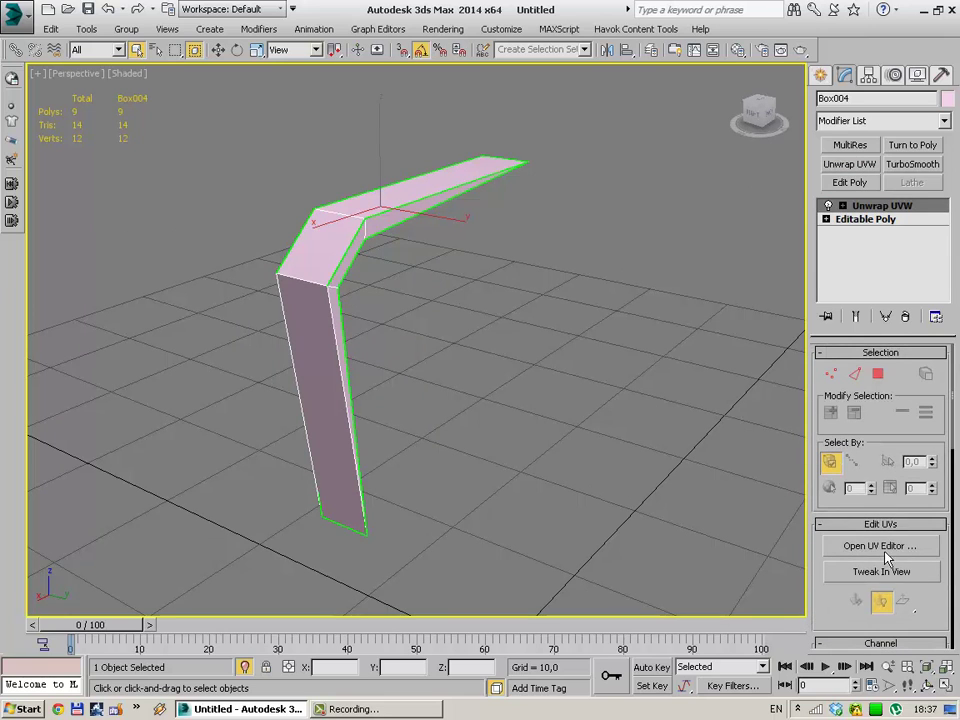
Select all the ribbon's UVs in the UV editor and Quick Peel them.
left_click(884, 551)
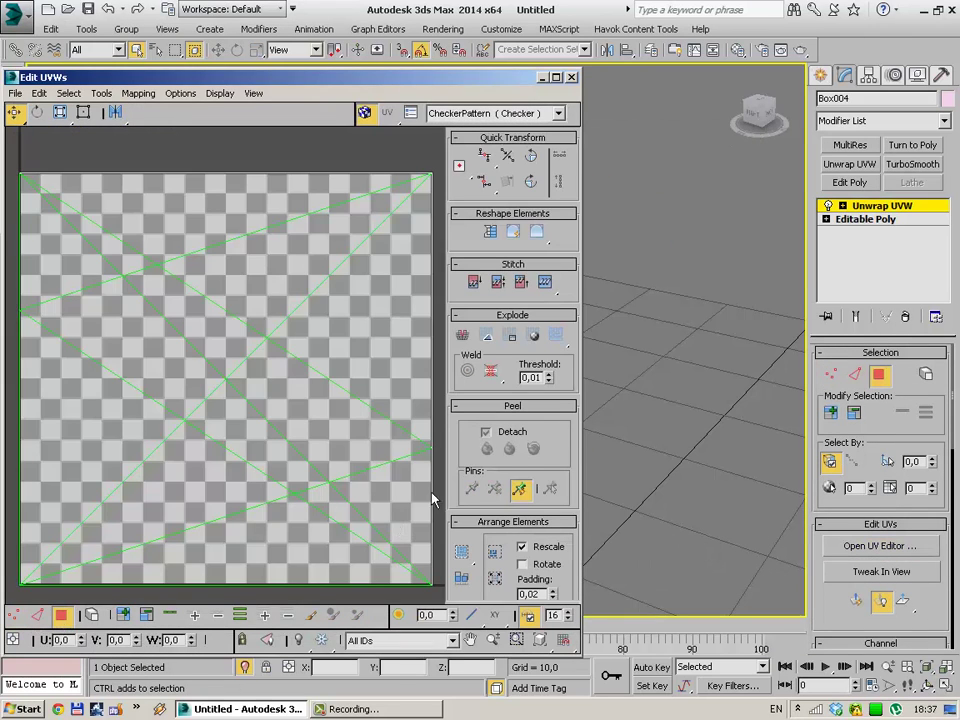
key("ctrl+a")
left_click_drag(955, 480, 955, 578)
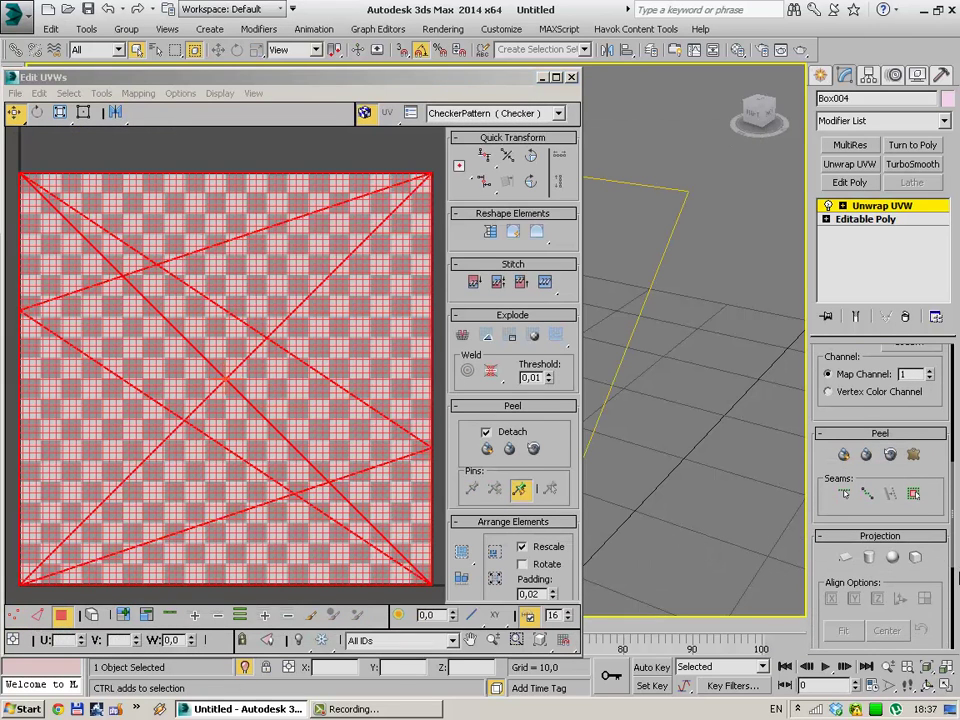
left_click(912, 464)
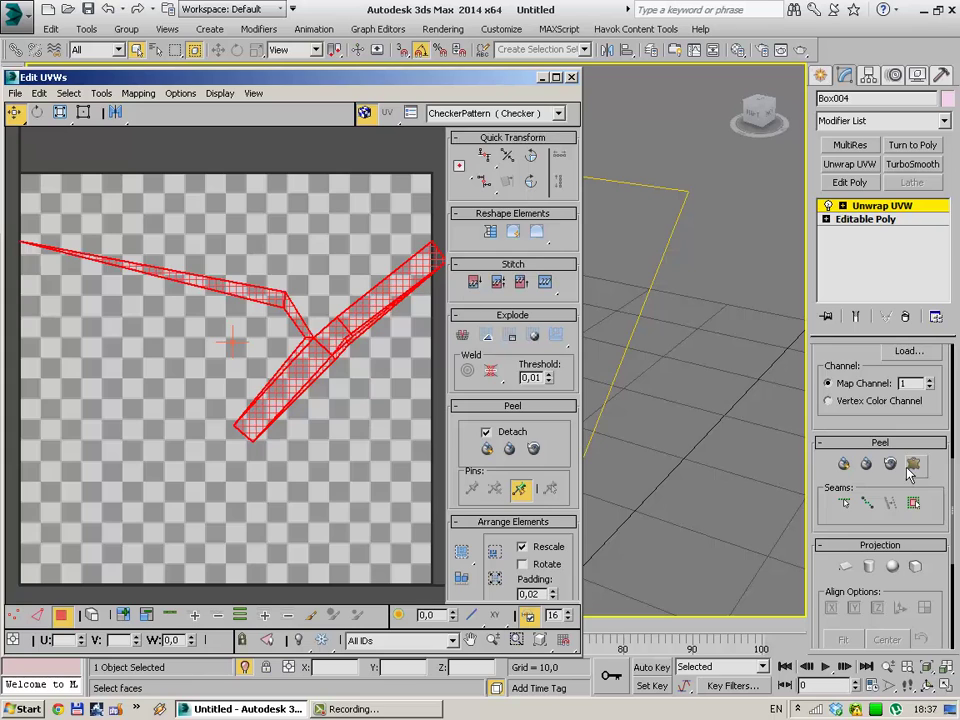
Pelt-map the UVs with Start Pelt and Start Relax, commit, and move the editor down.
left_click(912, 464)
left_click(420, 184)
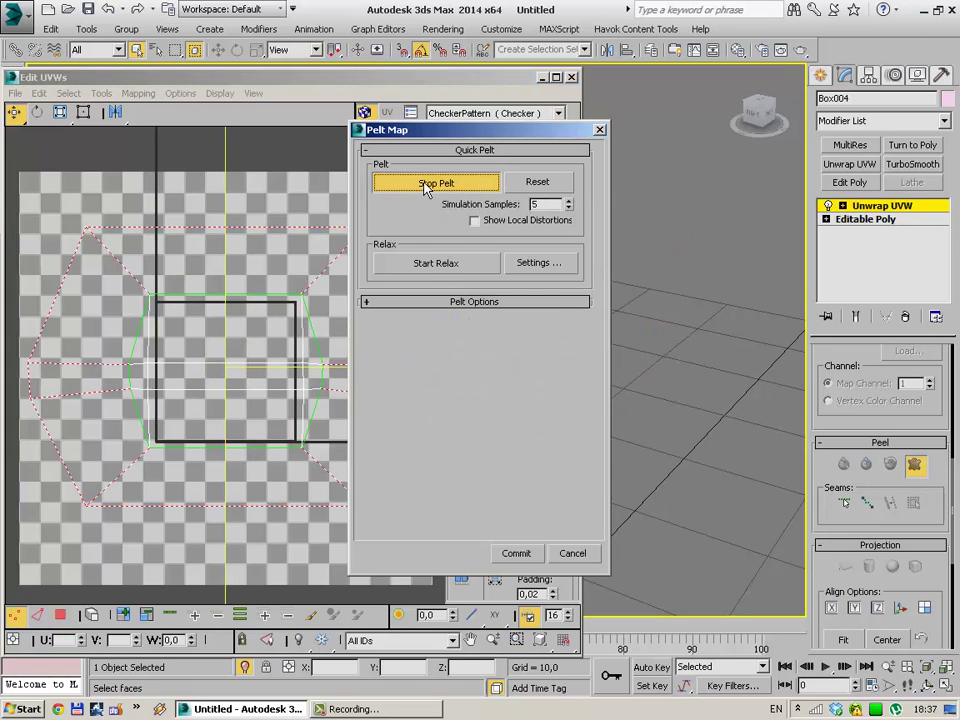
left_click(436, 263)
left_click(436, 263)
left_click(442, 184)
left_click(516, 553)
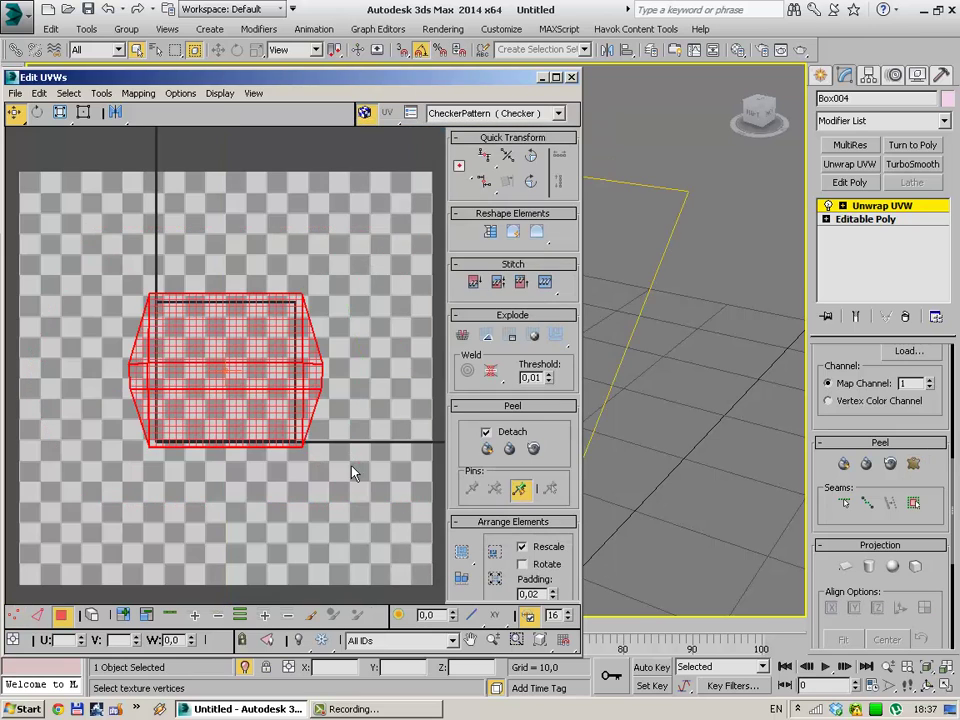
left_click(393, 352)
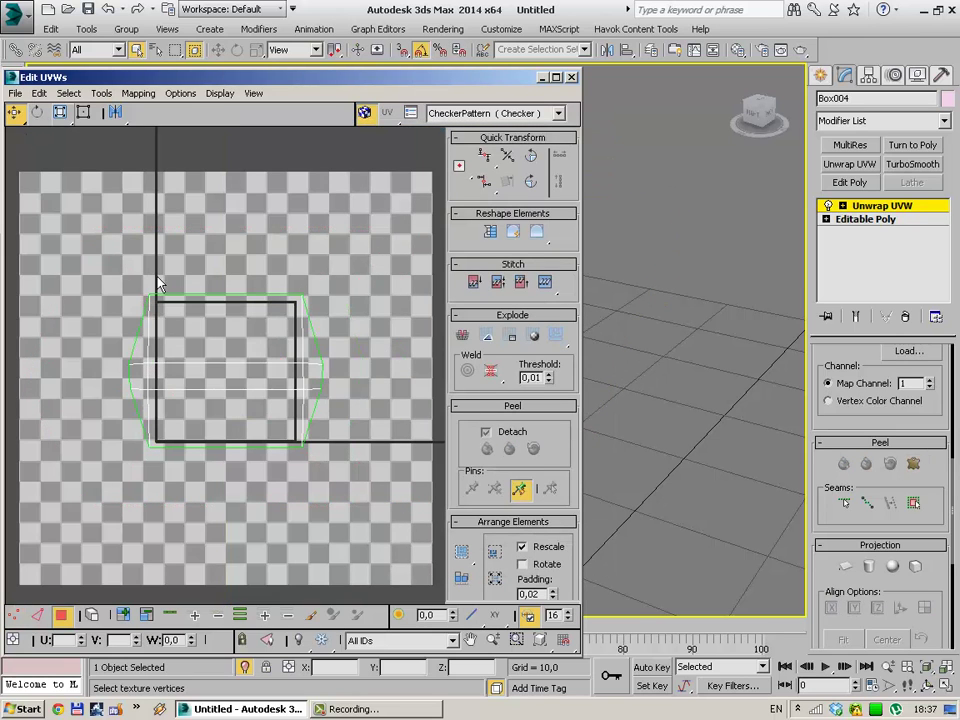
left_click(193, 305)
left_click_drag(257, 81, 538, 403)
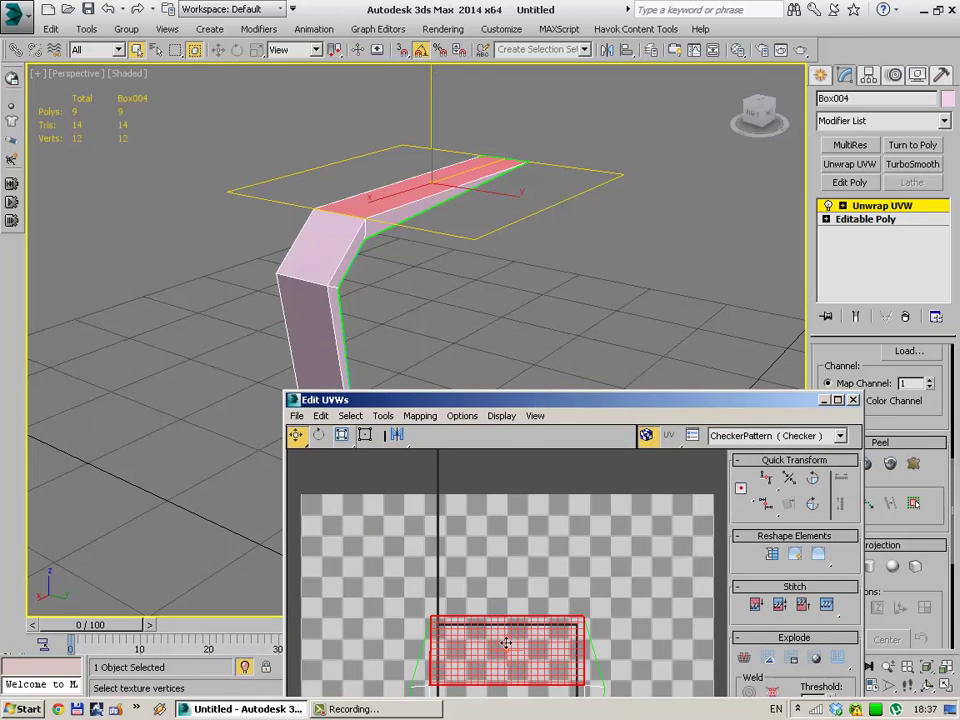
Select all the ribbon's UV faces and squeeze the shell narrower with Freeform transform.
middle_click_drag(506, 643, 514, 578)
left_click(506, 595)
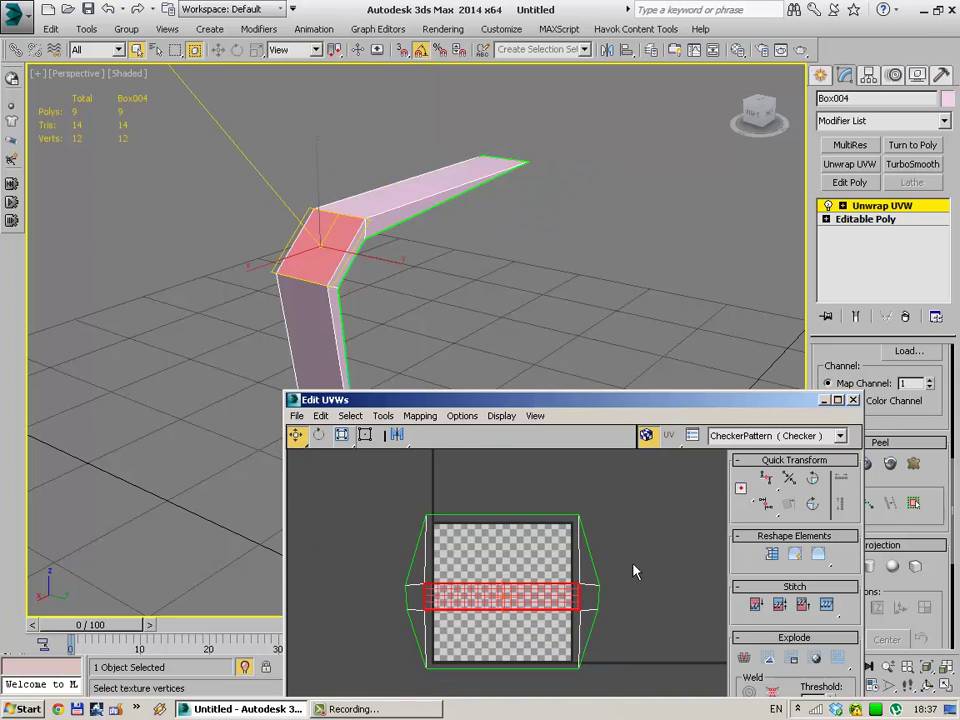
left_click_drag(643, 504, 384, 679)
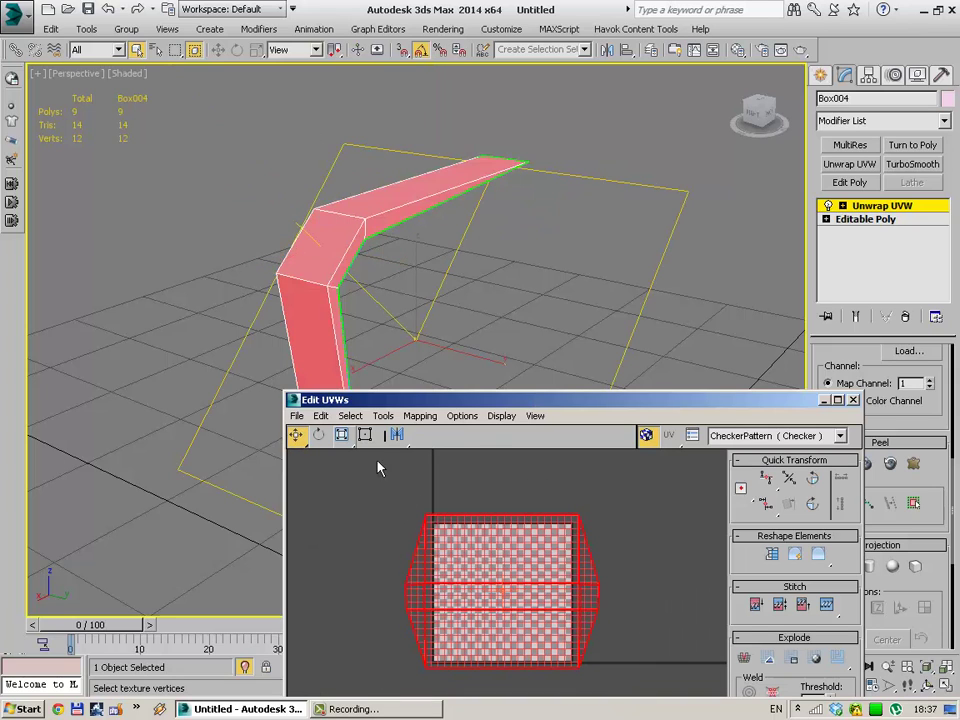
left_click(342, 434)
left_click(366, 435)
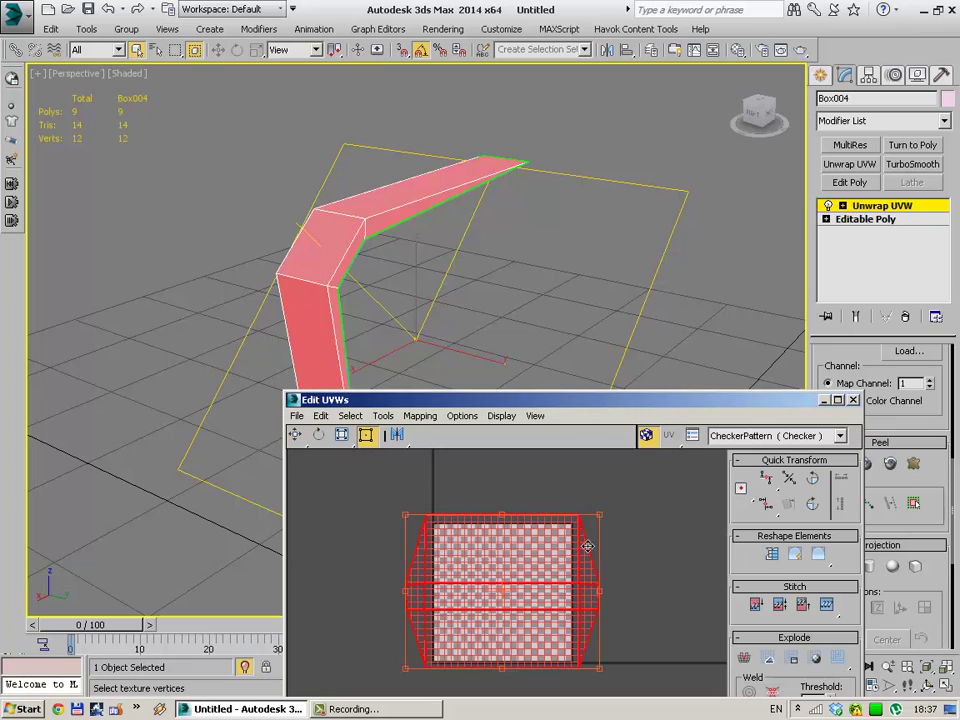
left_click(599, 591)
left_click_drag(600, 514, 437, 512)
Show the CheckerPattern background behind the UVs and inspect the ribbon piece.
left_click(735, 437)
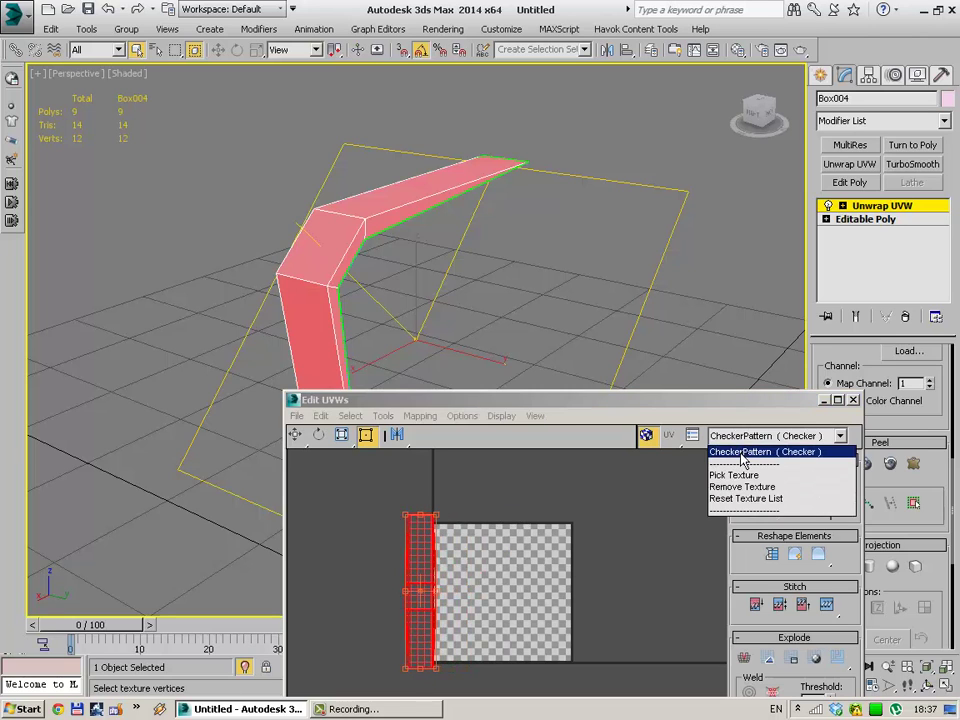
left_click(776, 451)
middle_click_drag(621, 375, 471, 338, "alt")
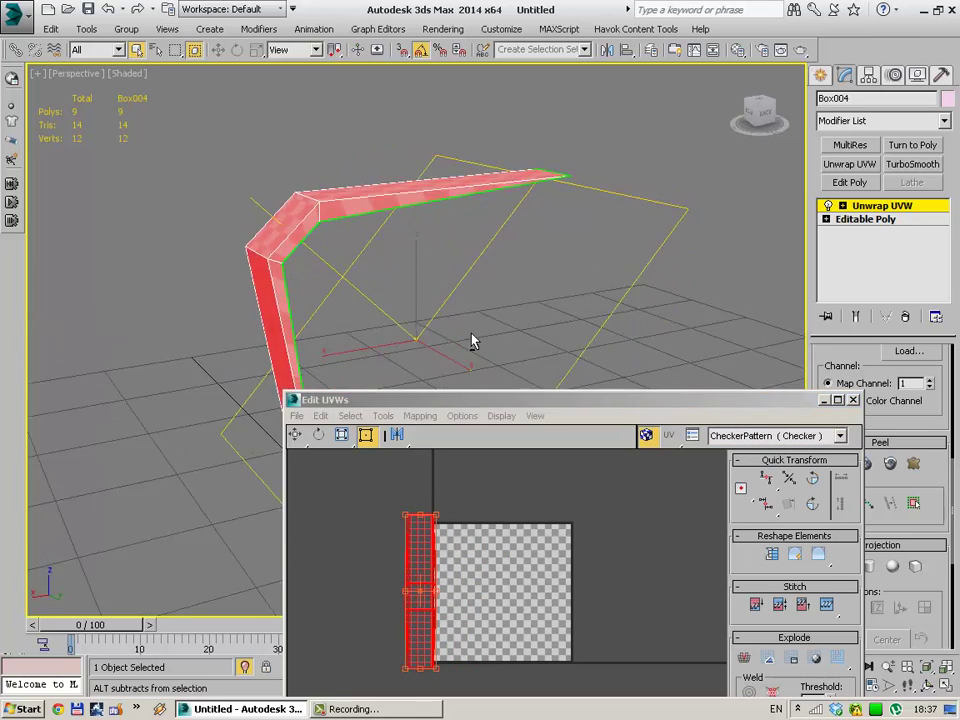
scroll(470, 545, "up", 2)
scroll(523, 529, "up", 2)
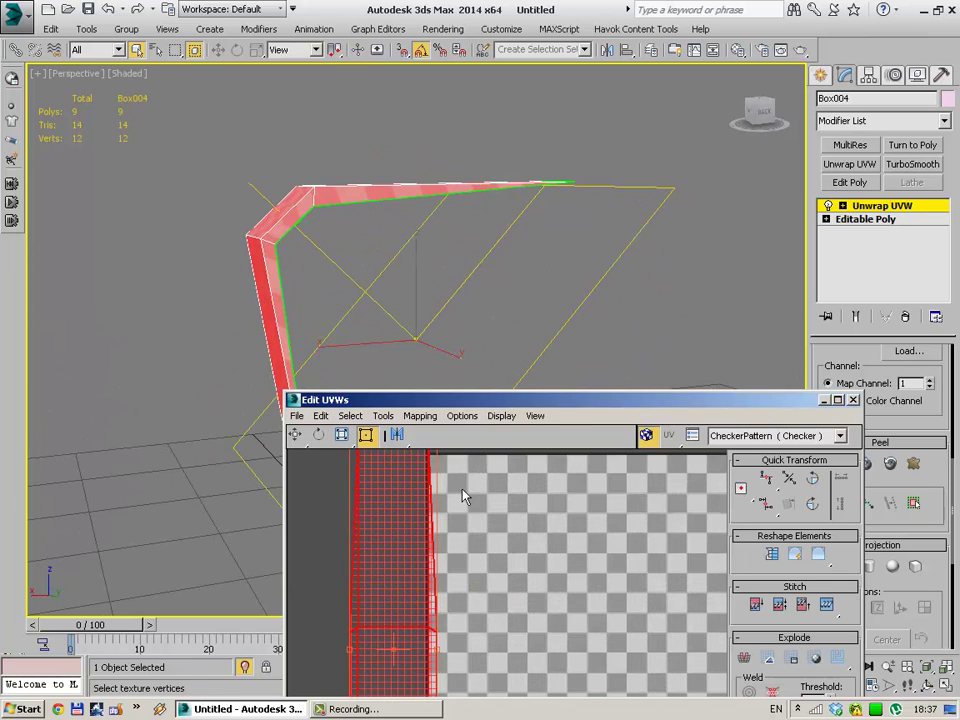
middle_click_drag(463, 495, 506, 541)
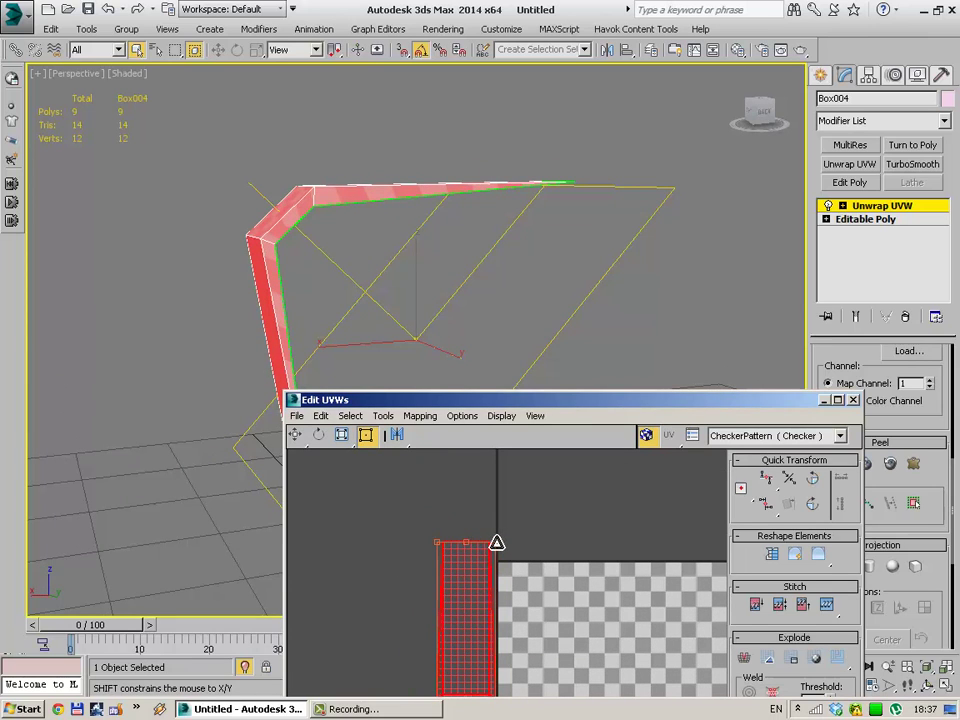
mouse_move(375, 370)
middle_mouse_down("alt")
mouse_move(439, 394)
mouse_move(412, 374)
middle_mouse_up("alt")
Close the UV editor and clear the ribbon's face selection.
left_click(853, 400)
left_click(670, 387)
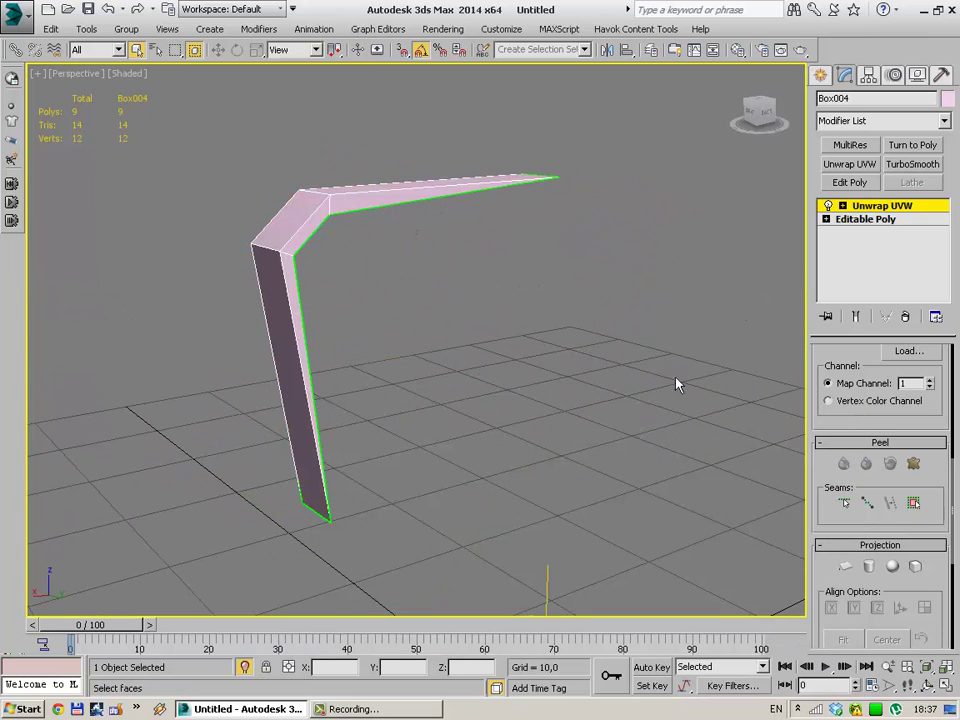
left_click(435, 199)
left_click(645, 357)
Collapse the ribbon's whole modifier stack to bake the unwrap into the mesh.
right_click(870, 286)
left_click(846, 405)
left_click(820, 75)
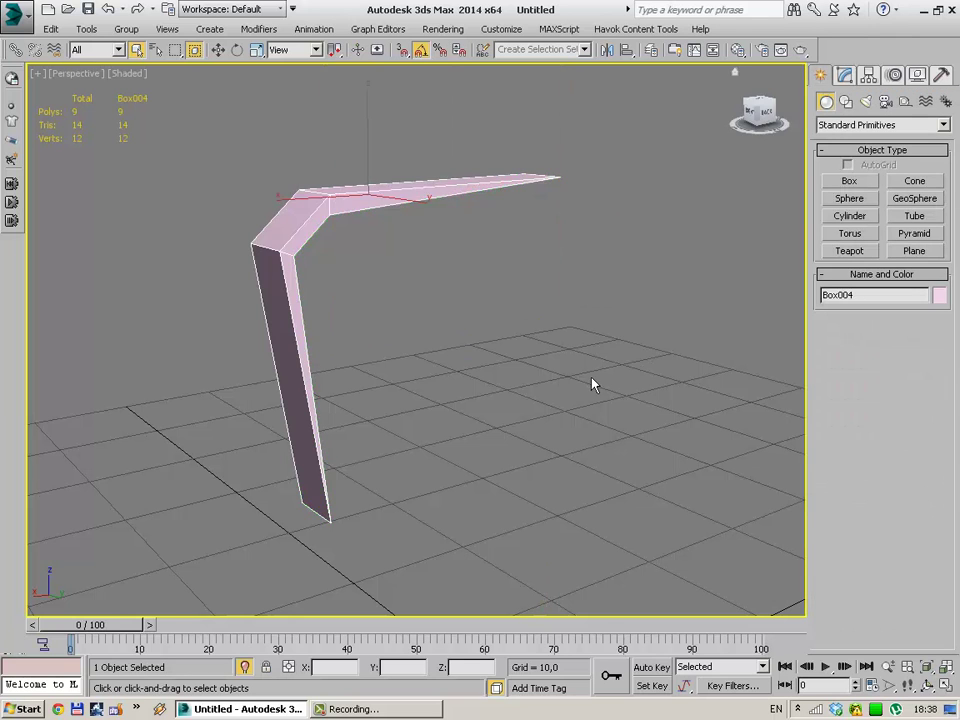
left_click(592, 385)
Exit isolation, select the ribbon loop Box005 and isolate it with Alt+Q.
scroll(560, 405, "down", 2)
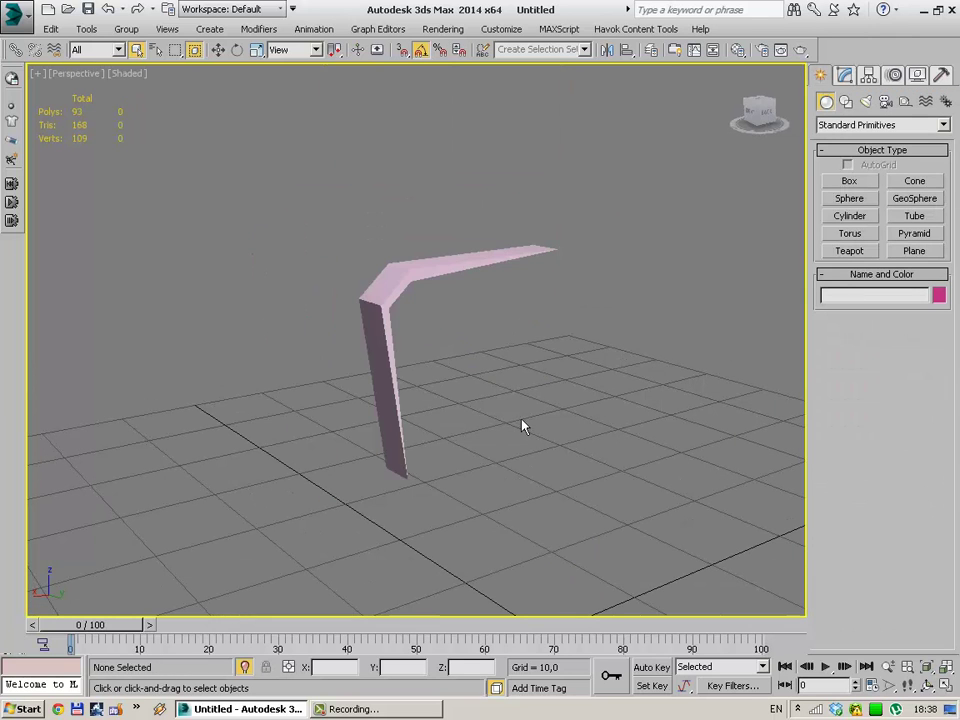
left_click(246, 669)
middle_click_drag(491, 178, 406, 195, "alt")
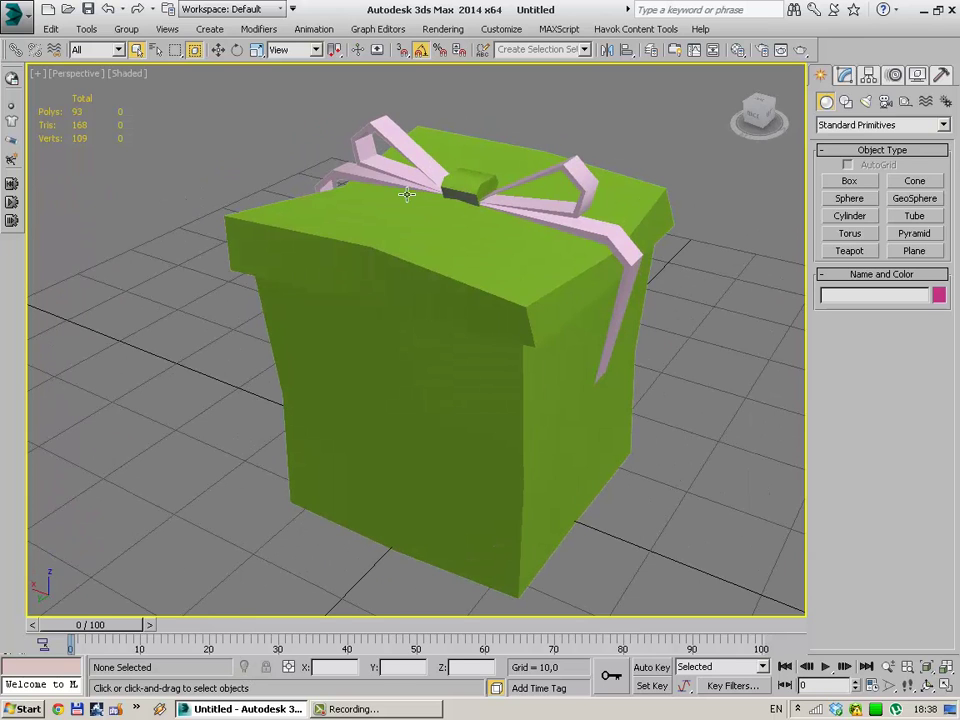
left_click(416, 178)
key("alt+q")
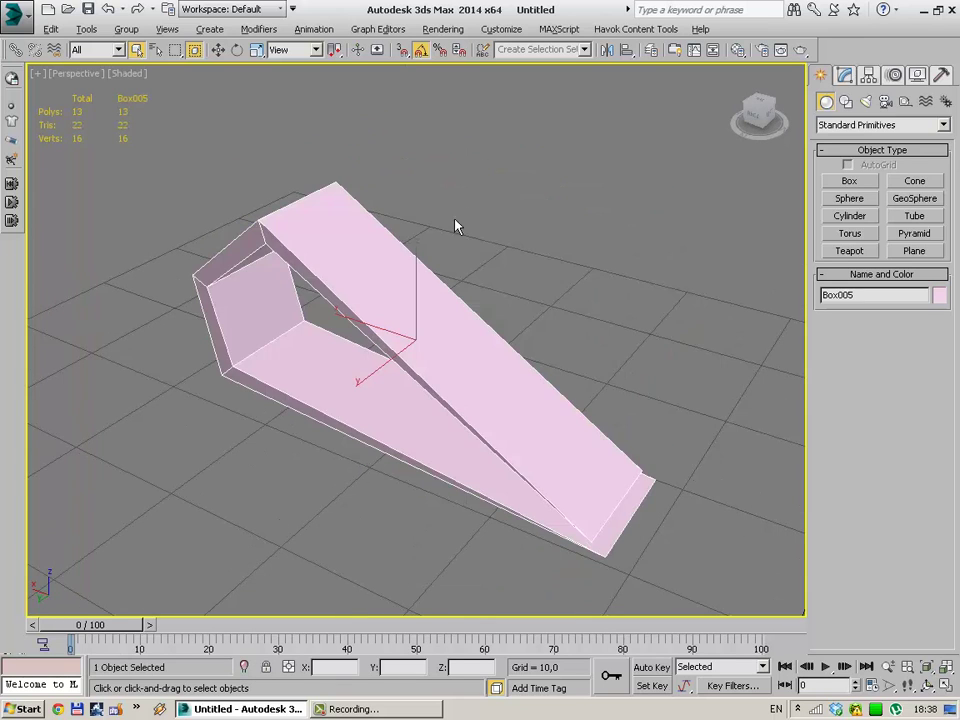
mouse_move(454, 223)
middle_mouse_down("alt")
mouse_move(446, 263)
mouse_move(453, 249)
middle_mouse_up("alt")
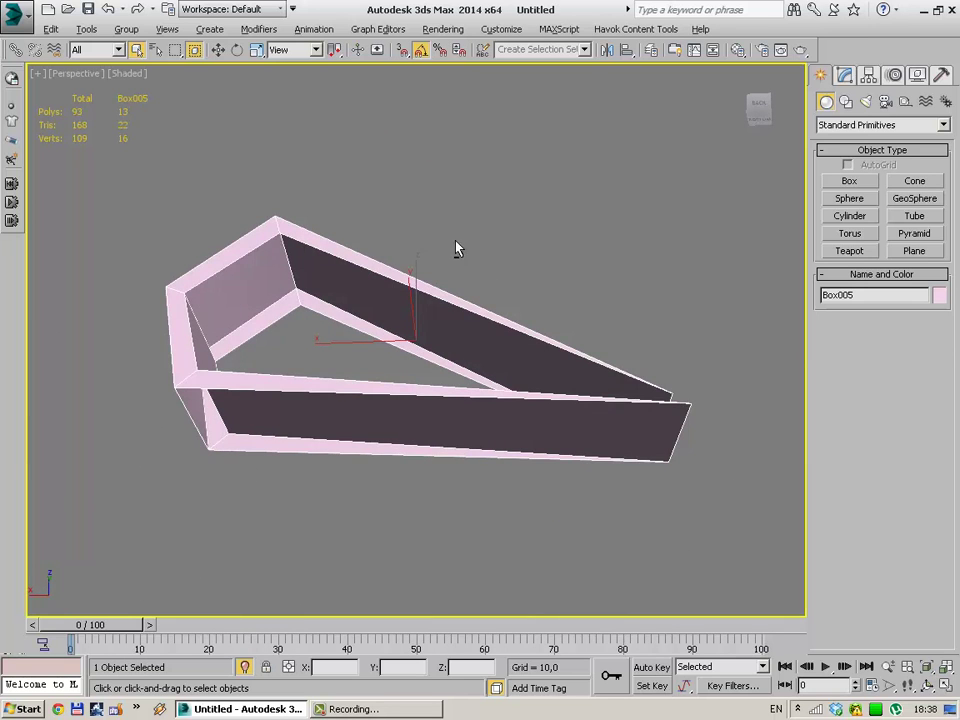
mouse_move(454, 246)
middle_mouse_down("alt")
mouse_move(399, 257)
mouse_move(435, 279)
mouse_move(456, 277)
mouse_move(426, 266)
mouse_move(420, 251)
mouse_move(452, 262)
middle_mouse_up("alt")
Add an Unwrap UVW modifier to Box005.
left_click(843, 76)
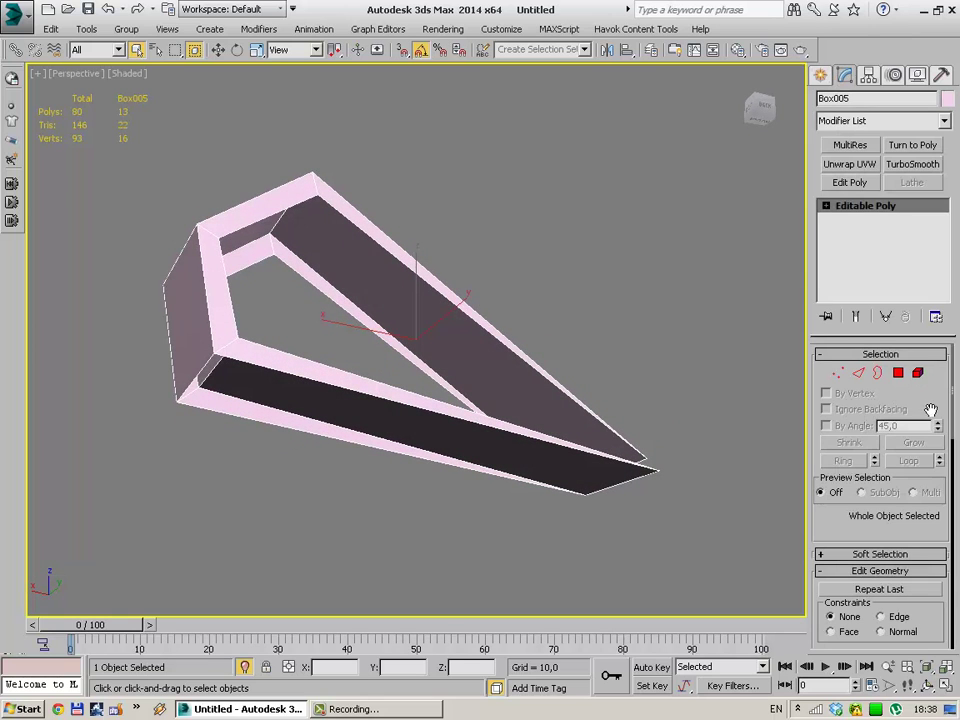
left_click(849, 164)
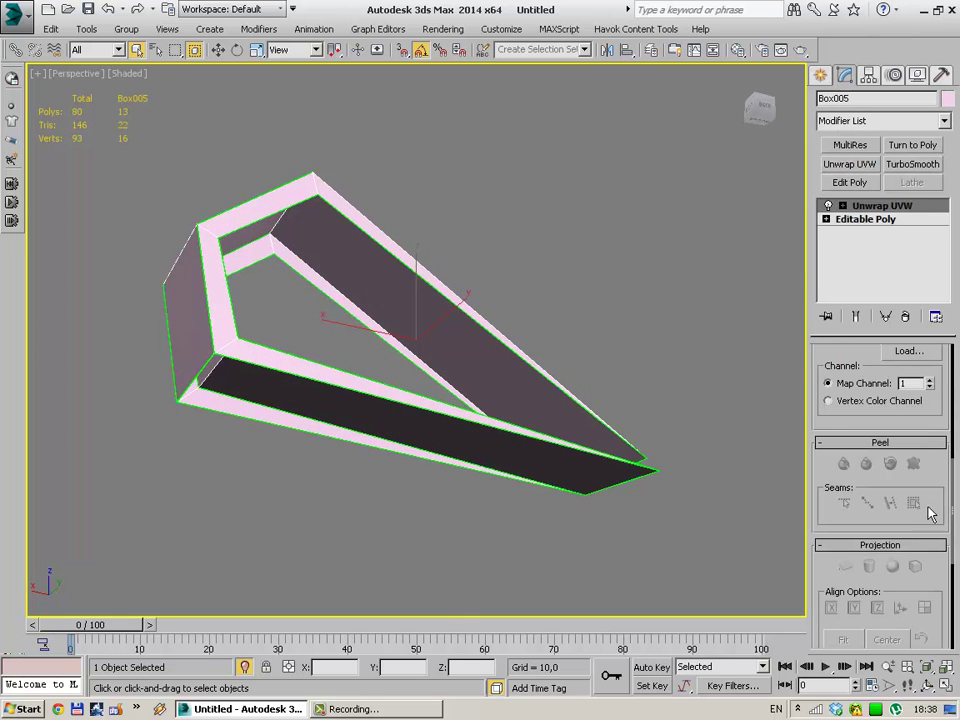
left_click_drag(955, 465, 957, 358)
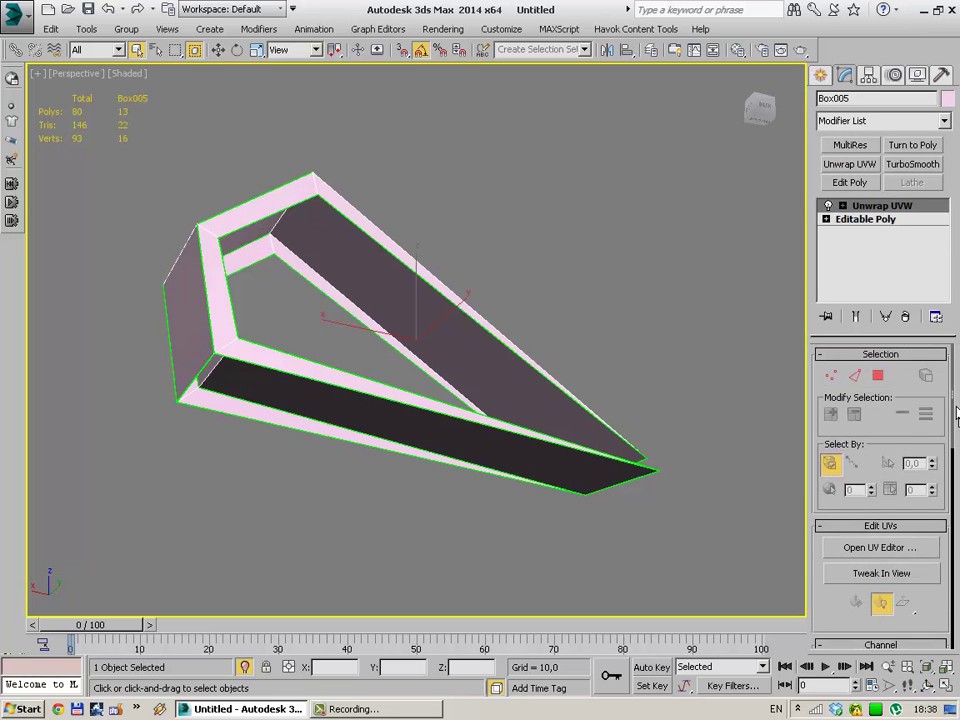
mouse_move(955, 450)
left_mouse_down()
mouse_move(955, 560)
mouse_move(955, 450)
left_mouse_up()
Select all Box005's faces, unfold them with Unfold Mapping, and close the UV editor.
left_click(877, 378)
key("ctrl+a")
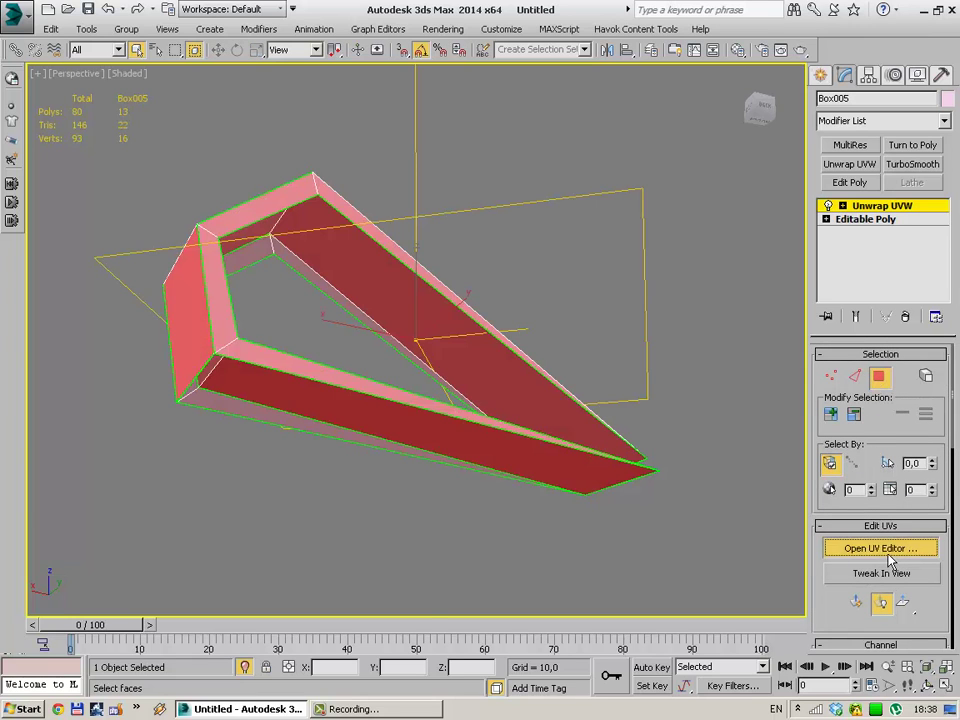
left_click(880, 547)
left_click(138, 93)
left_click(167, 146)
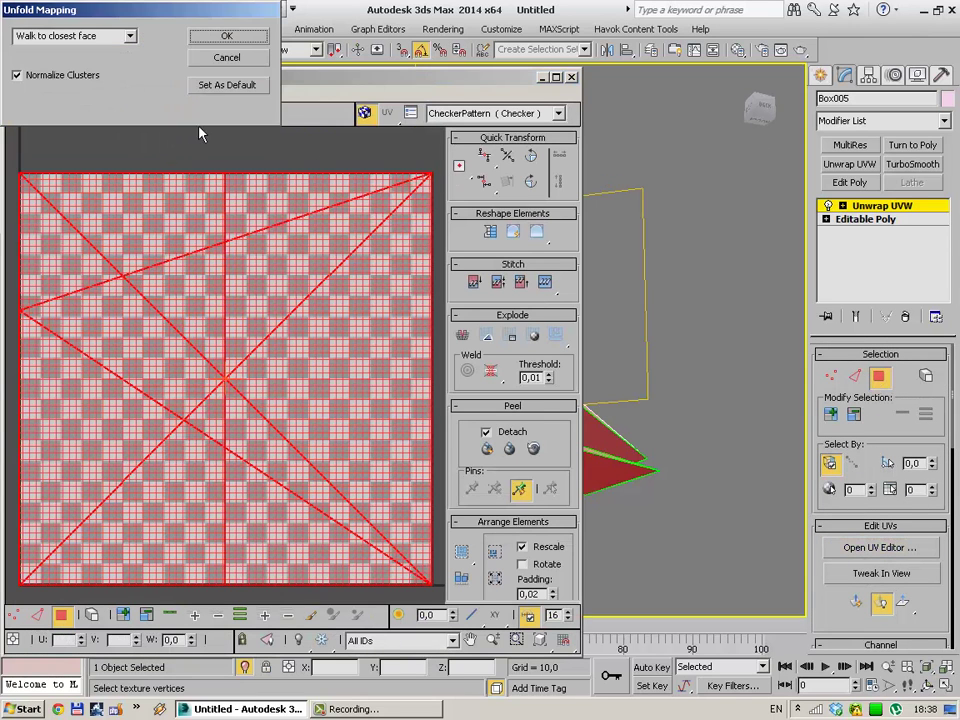
left_click(227, 37)
left_click(409, 336)
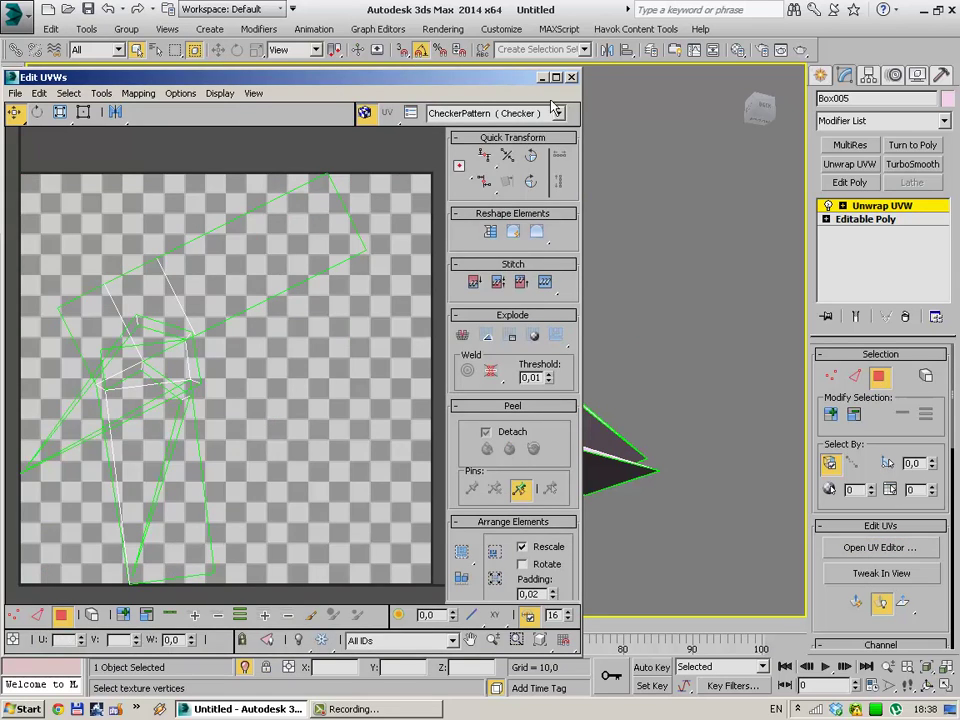
left_click(571, 77)
left_click(877, 375)
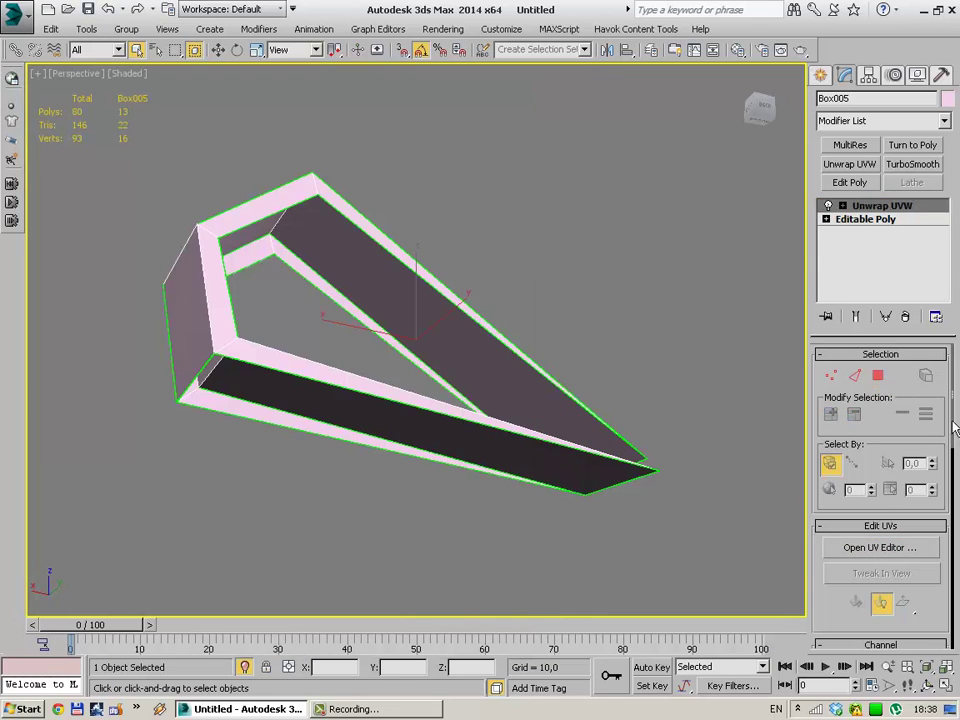
Enable Edit Seams at Face level and orbit around Box005 to check its edges.
scroll(953, 428, "down", 5)
scroll(953, 428, "down", 2)
scroll(940, 410, "up", 7)
left_click(878, 375)
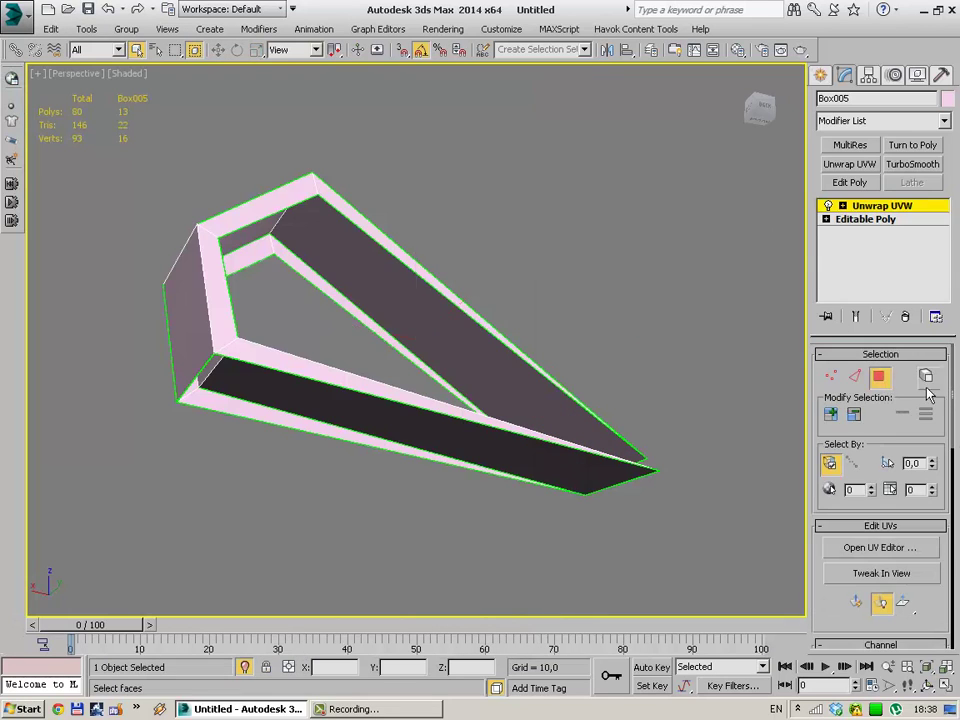
left_click_drag(953, 395, 956, 540)
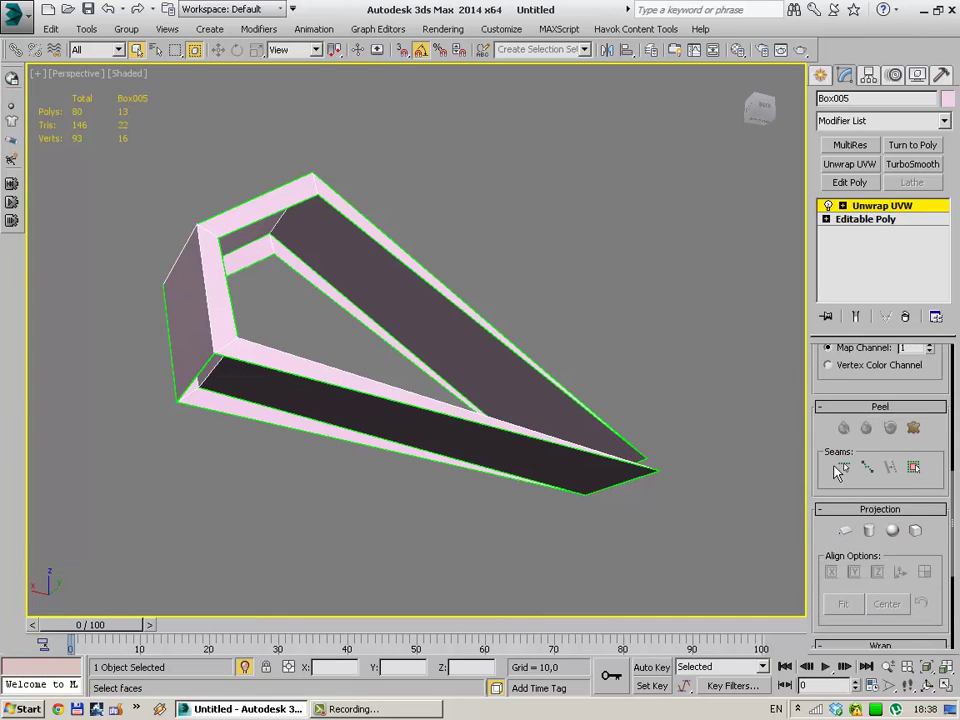
left_click(845, 467)
mouse_move(522, 354)
middle_mouse_down("alt")
mouse_move(422, 388)
mouse_move(426, 407)
mouse_move(416, 343)
mouse_move(481, 352)
middle_mouse_up("alt")
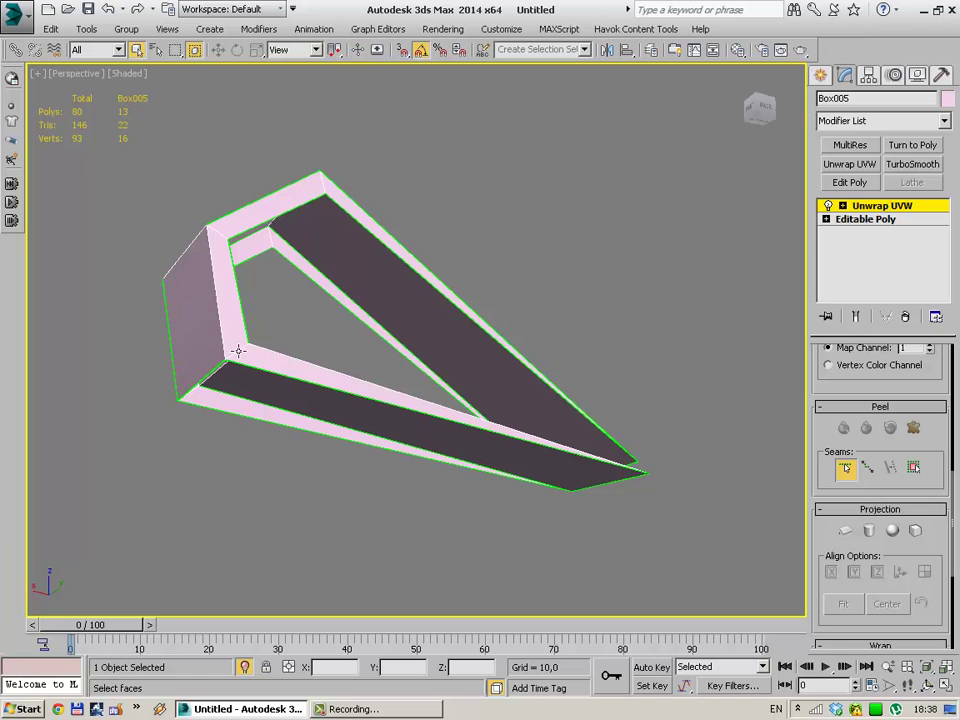
mouse_move(190, 388)
middle_mouse_down("alt")
mouse_move(150, 411)
mouse_move(152, 377)
mouse_move(178, 376)
mouse_move(178, 386)
mouse_move(191, 371)
mouse_move(404, 366)
middle_mouse_up("alt")
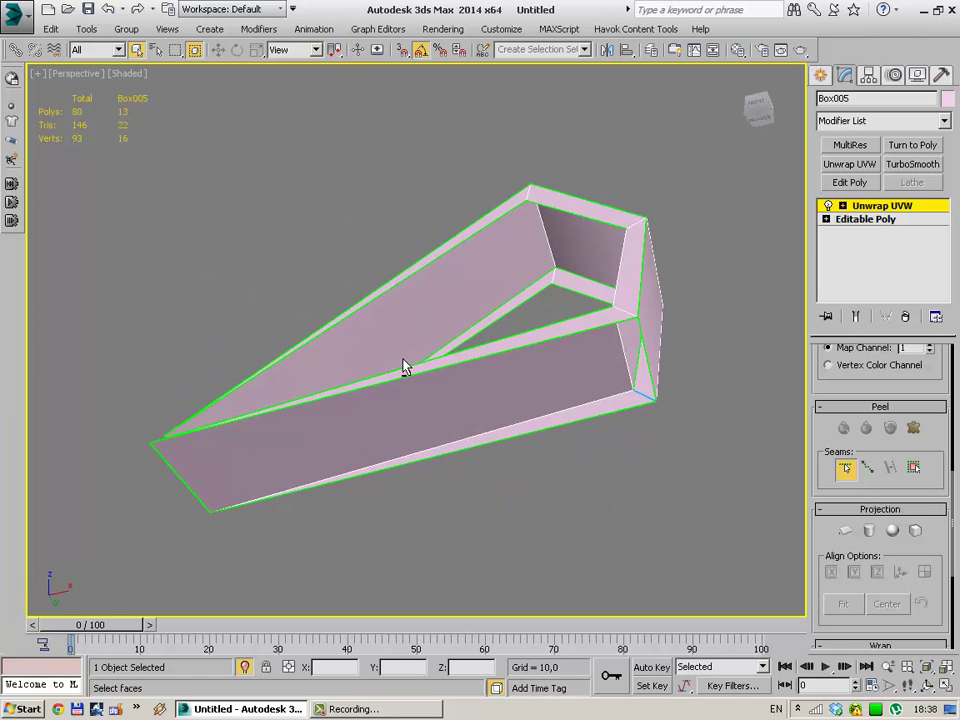
mouse_move(619, 311)
middle_mouse_down("alt")
mouse_move(638, 379)
mouse_move(611, 305)
middle_mouse_up("alt")
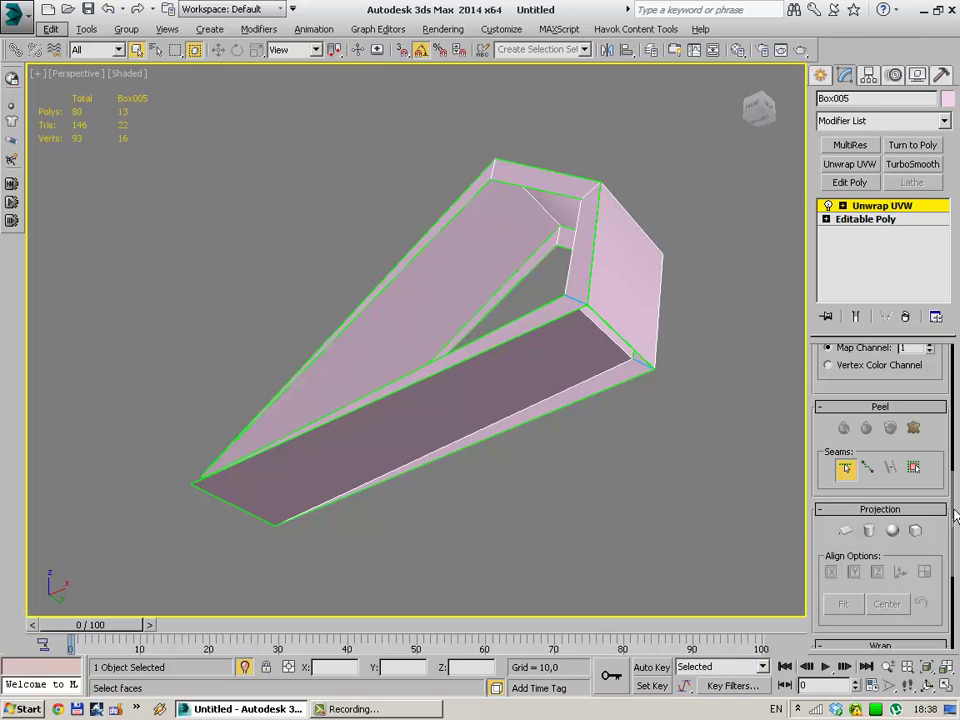
Uncheck Map Seams so only the blue peel seams on Box005's end edges show.
left_click_drag(955, 515, 957, 597)
left_click(859, 538)
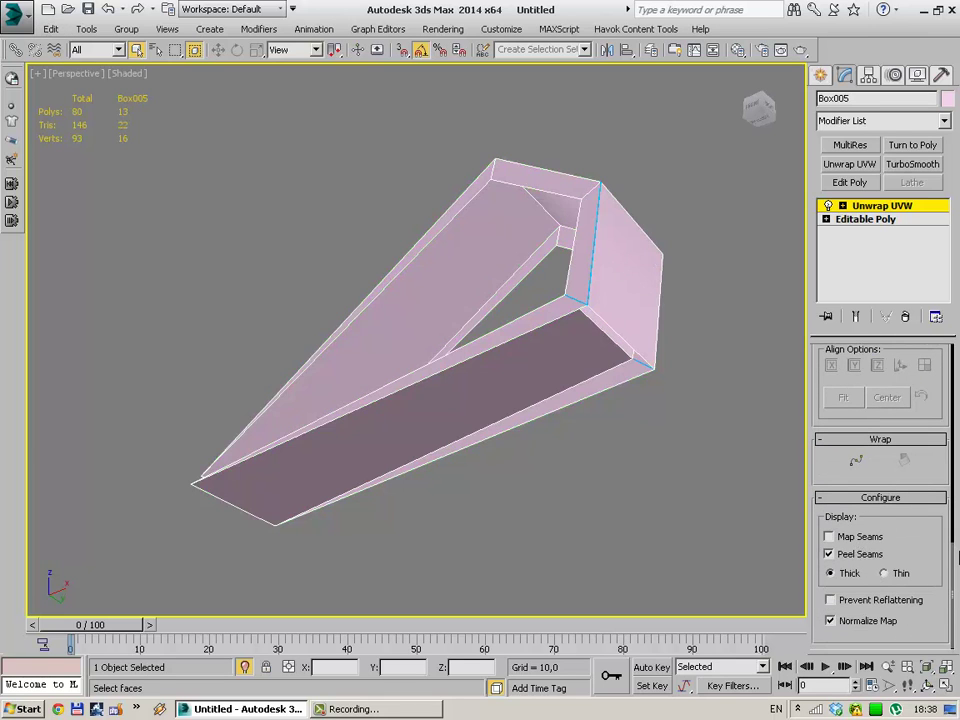
mouse_move(690, 374)
middle_mouse_down("alt")
mouse_move(664, 354)
mouse_move(700, 442)
mouse_move(671, 446)
mouse_move(573, 349)
middle_mouse_up("alt")
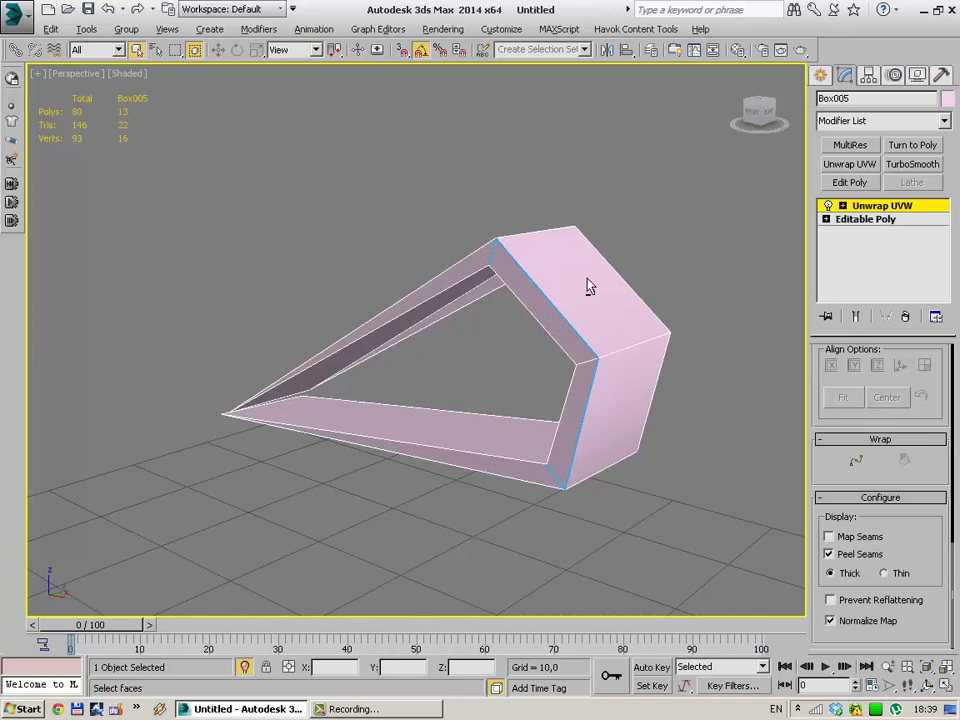
mouse_move(587, 279)
middle_mouse_down("alt")
mouse_move(574, 306)
mouse_move(534, 301)
middle_mouse_up("alt")
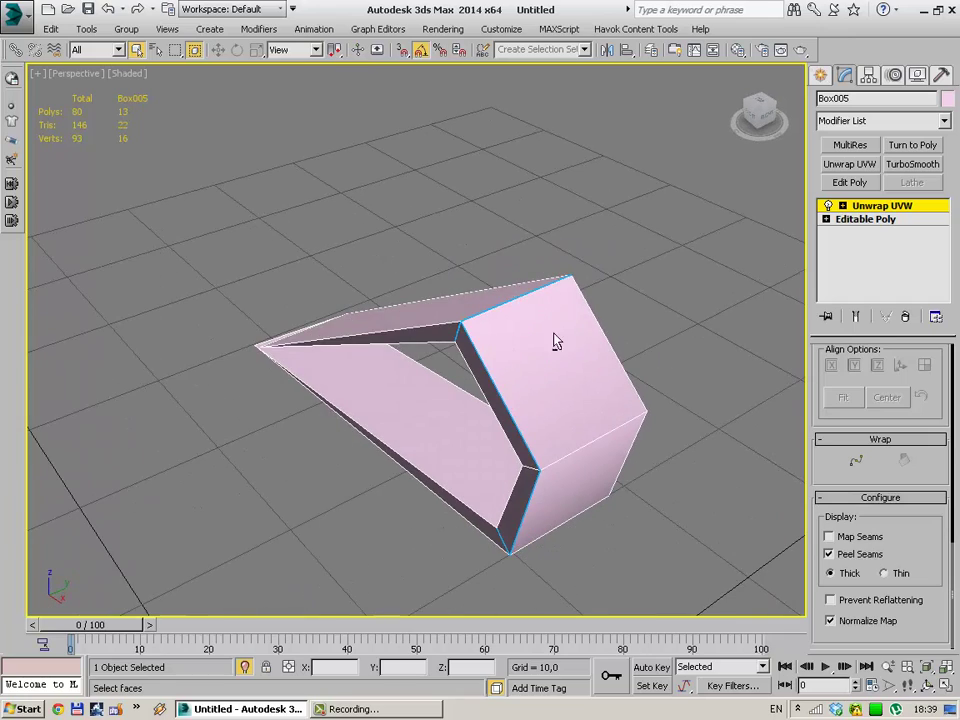
mouse_move(557, 341)
middle_mouse_down("alt")
mouse_move(574, 379)
mouse_move(461, 381)
mouse_move(393, 299)
middle_mouse_up("alt")
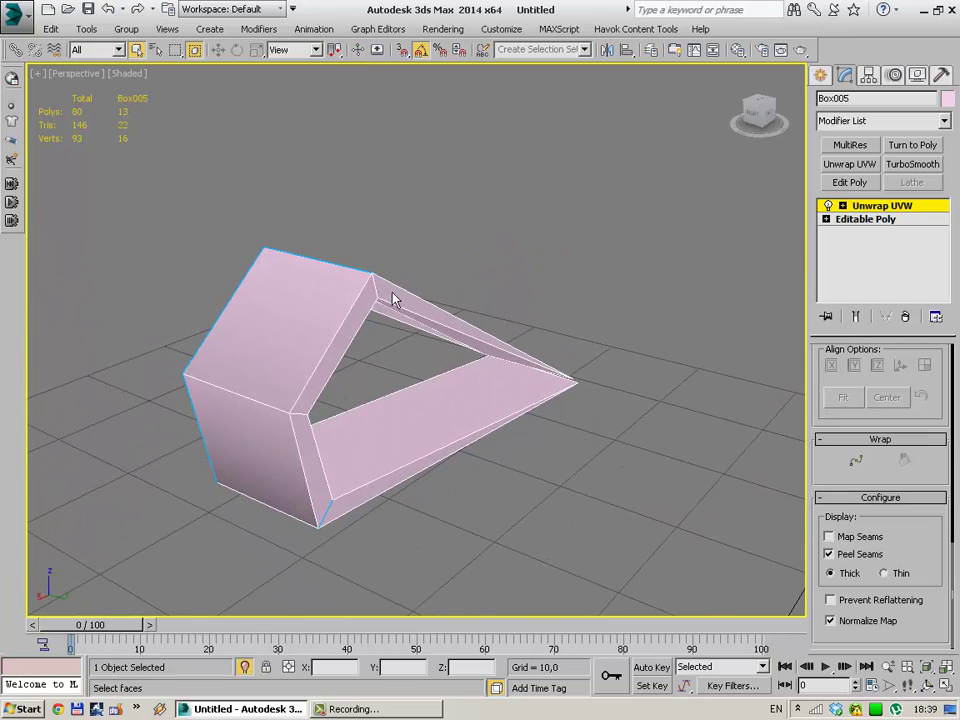
mouse_move(392, 424)
middle_mouse_down("alt")
mouse_move(362, 401)
mouse_move(328, 441)
mouse_move(284, 346)
mouse_move(358, 371)
mouse_move(375, 366)
mouse_move(366, 338)
mouse_move(424, 298)
mouse_move(389, 351)
mouse_move(285, 381)
mouse_move(700, 445)
middle_mouse_up("alt")
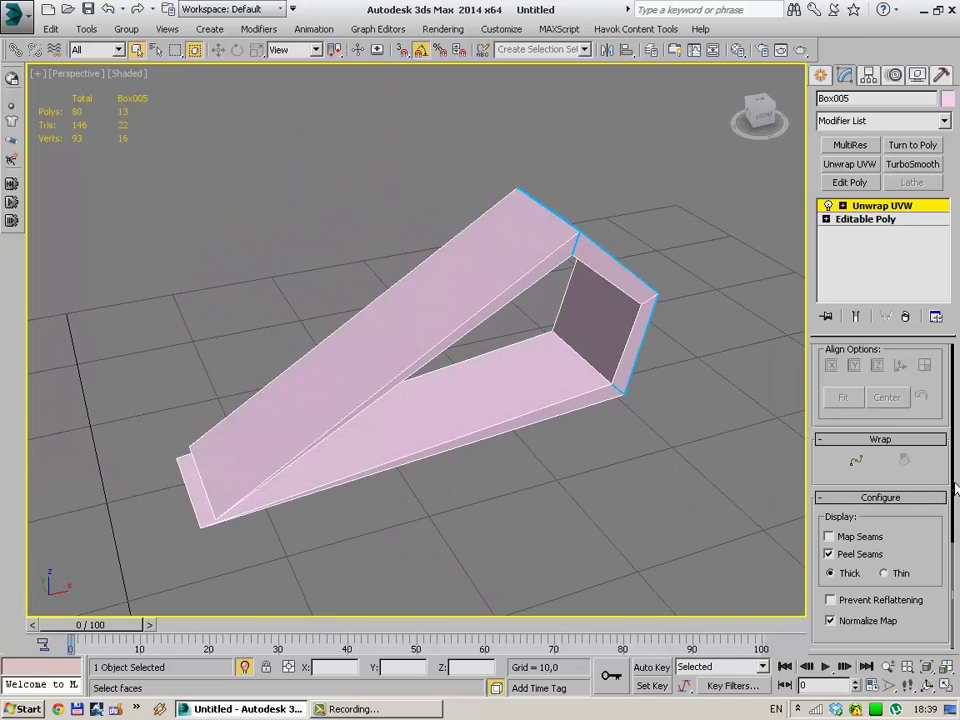
left_click_drag(957, 628, 955, 460)
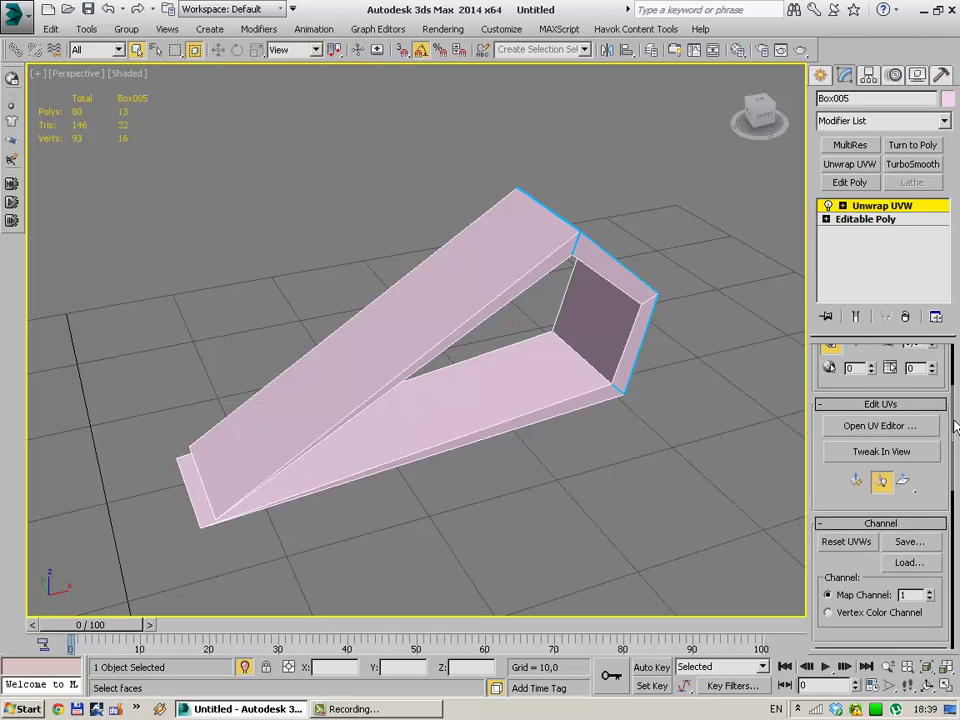
Pelt-map all of Box005's UV faces, stretch and relax them, and commit the layout.
left_click(879, 425)
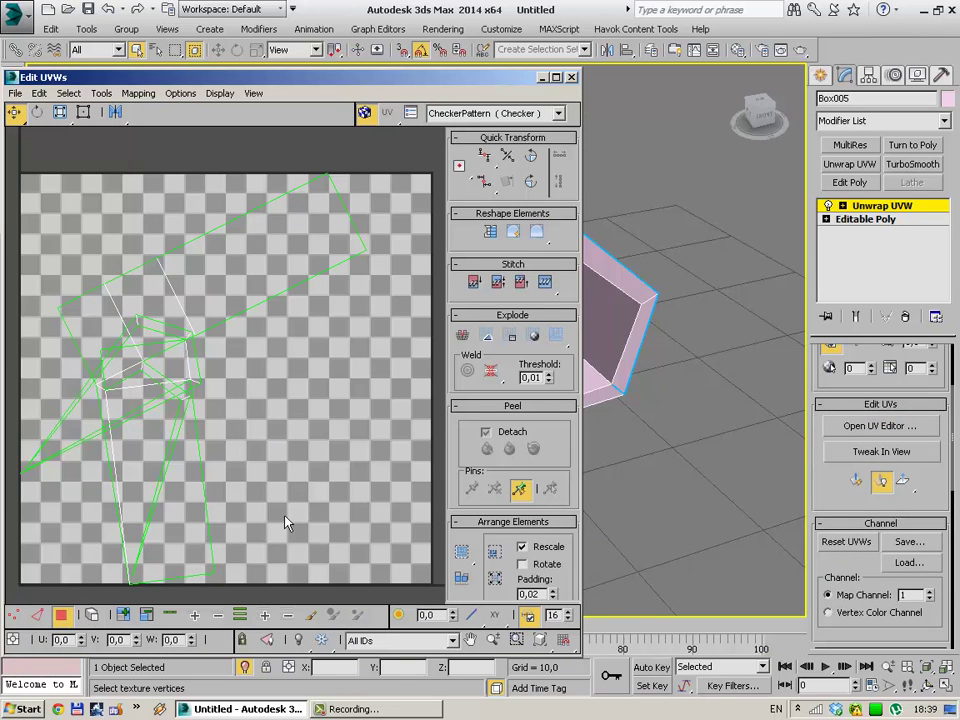
key("ctrl+a")
scroll(940, 505, "down", 5)
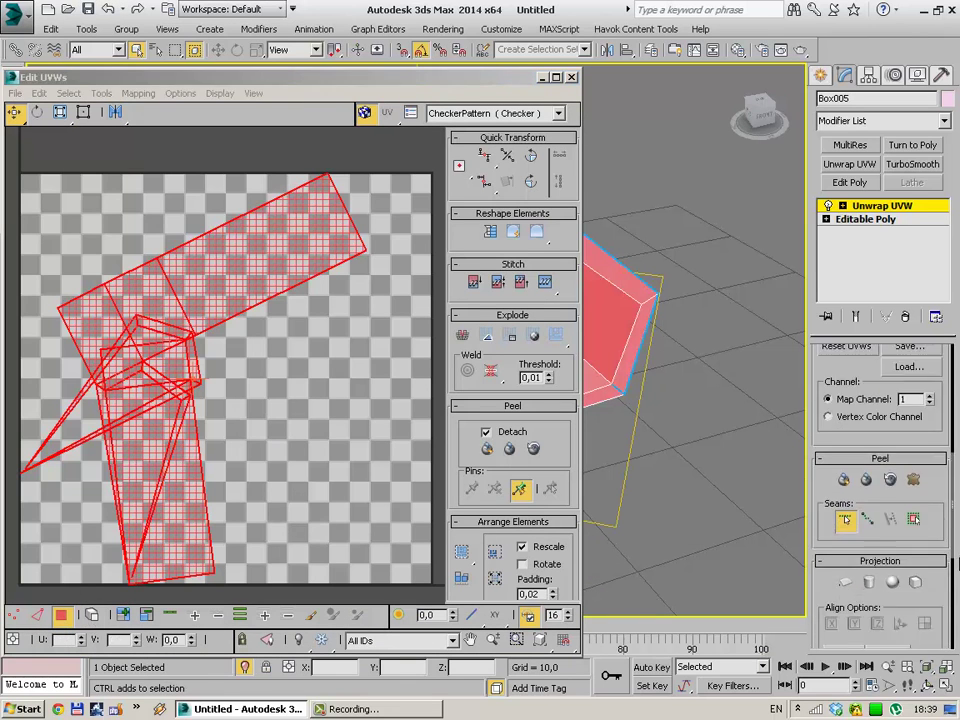
scroll(935, 510, "down", 5)
scroll(930, 515, "up", 5)
scroll(926, 520, "up", 1)
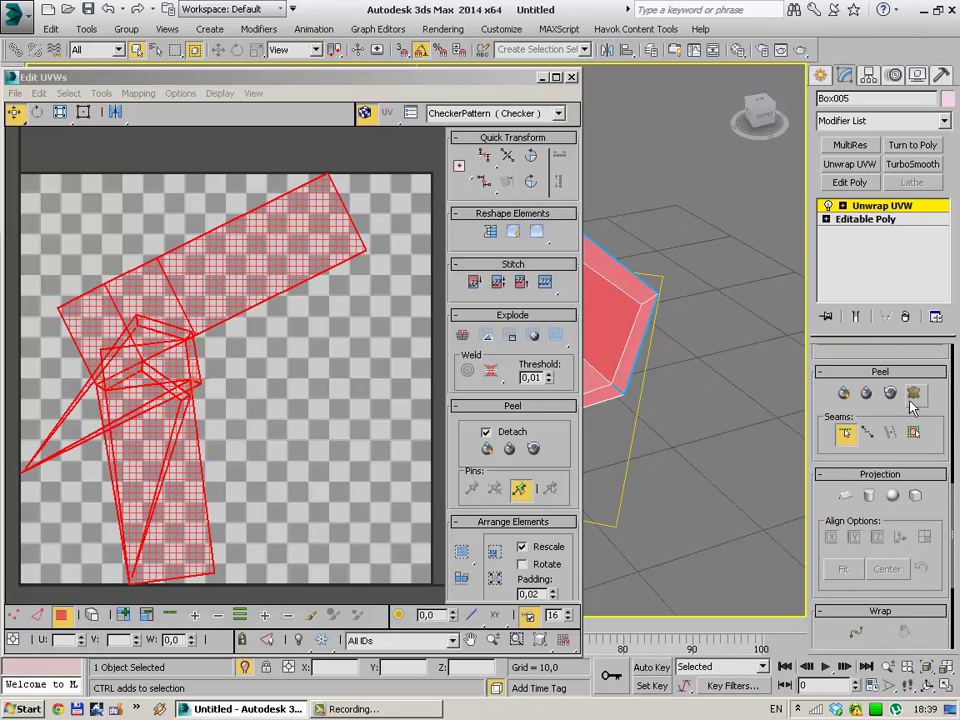
left_click(913, 395)
left_click(437, 183)
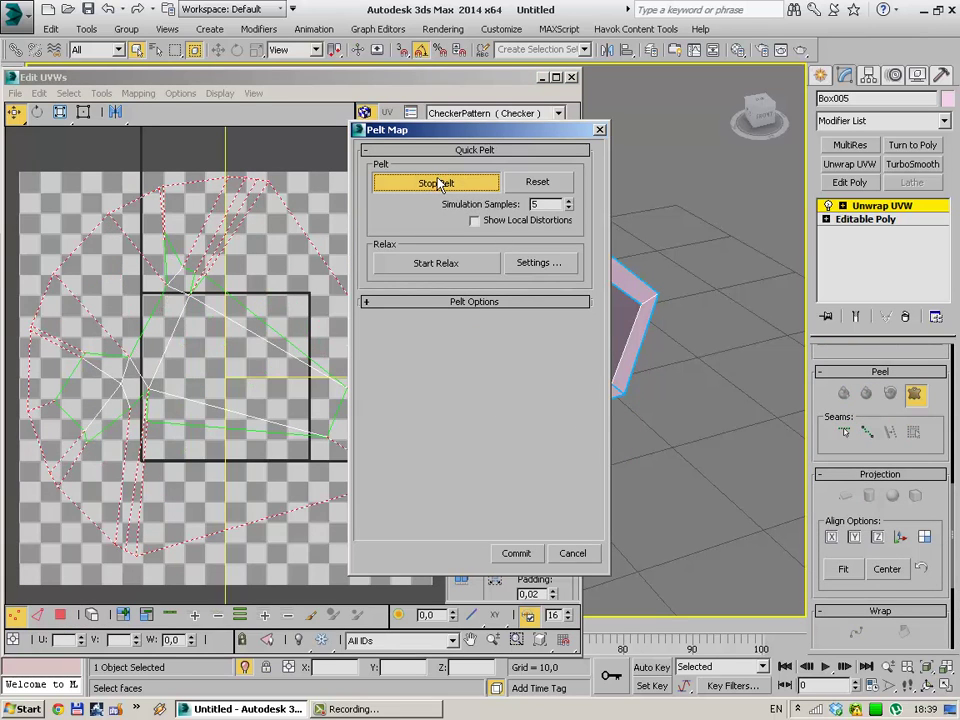
left_click(440, 185)
left_click(435, 263)
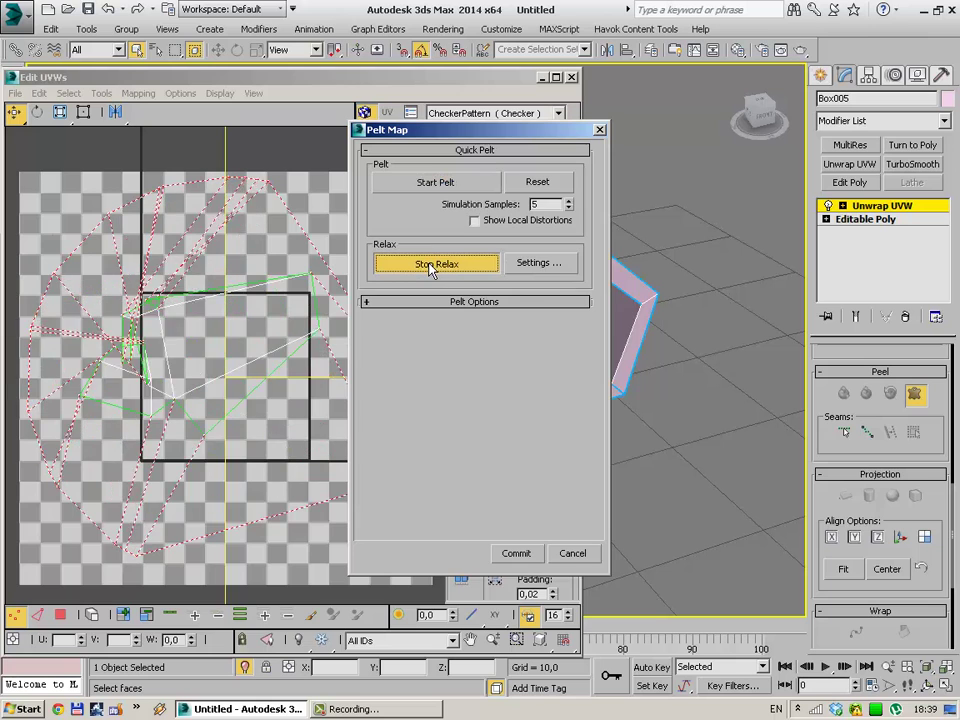
left_click(433, 265)
left_click(446, 188)
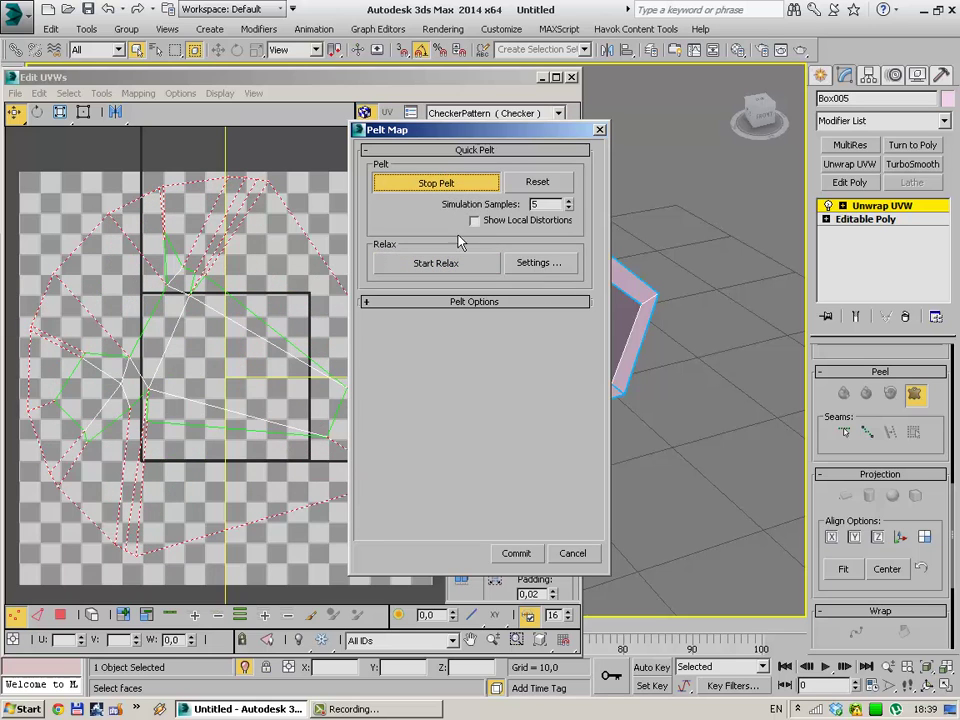
left_click(520, 555)
Relax the UV shells with Relax By Polygon Angles and apply the result.
left_click(136, 98)
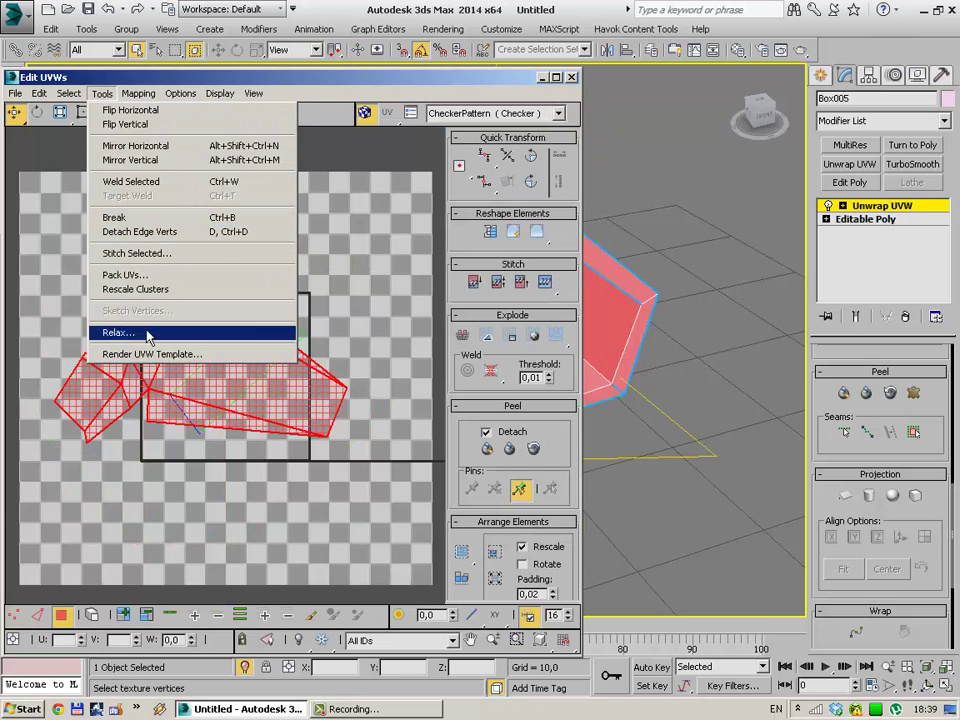
left_click(120, 332)
left_click(188, 208)
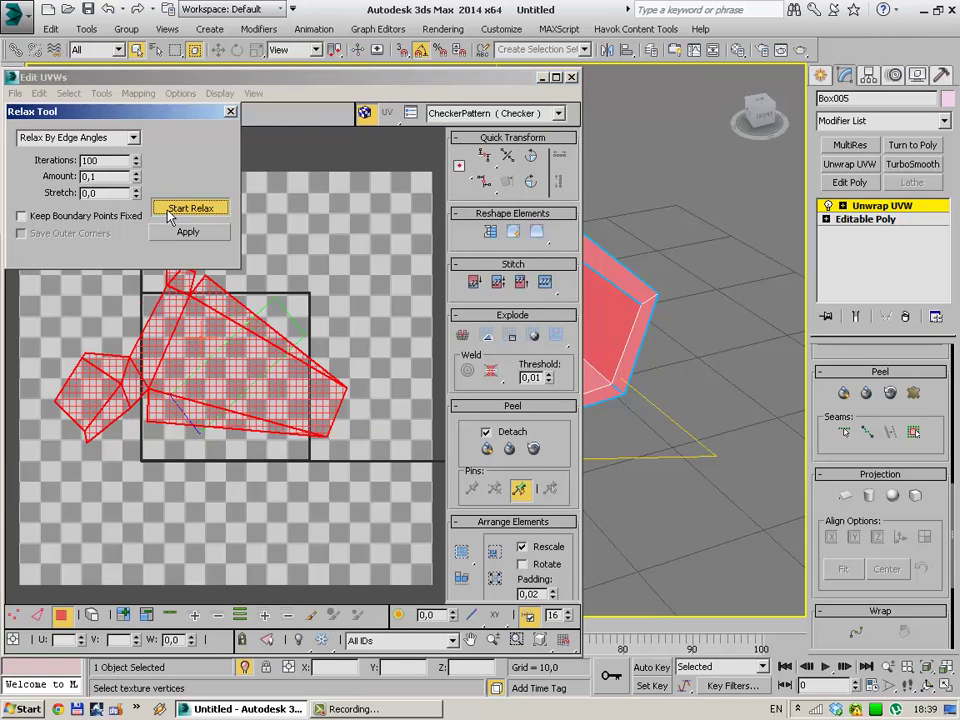
left_click(184, 212)
key("ctrl+z")
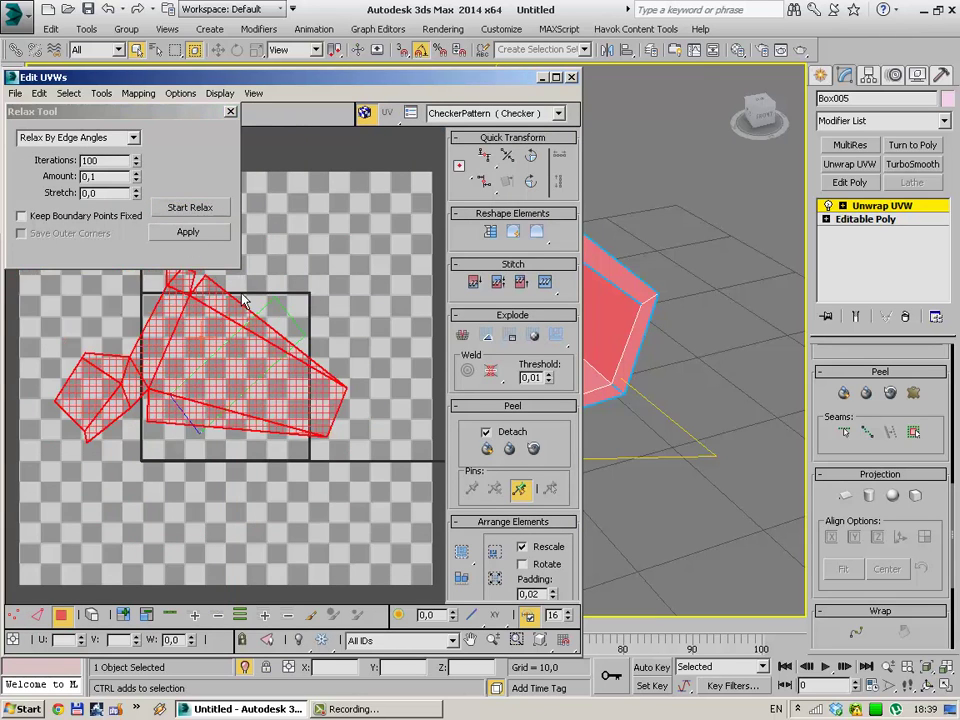
left_click(75, 137)
left_click(60, 153)
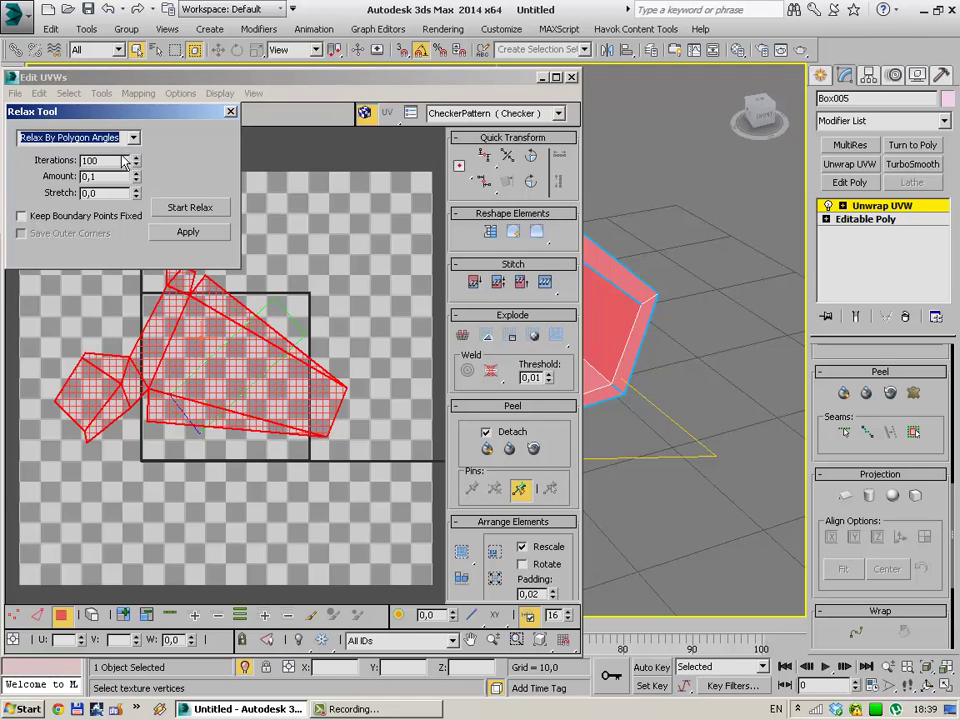
left_click(179, 212)
left_click(181, 212)
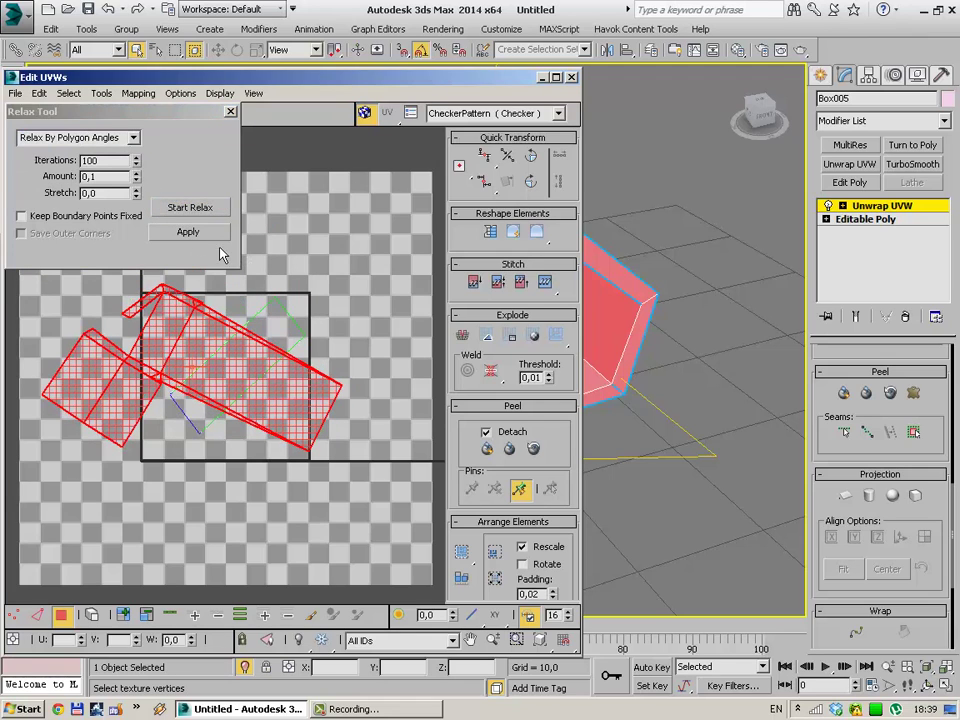
left_click(186, 232)
Move one UV shell below the checker square and close the UV editor.
left_click(213, 303)
left_click(287, 335)
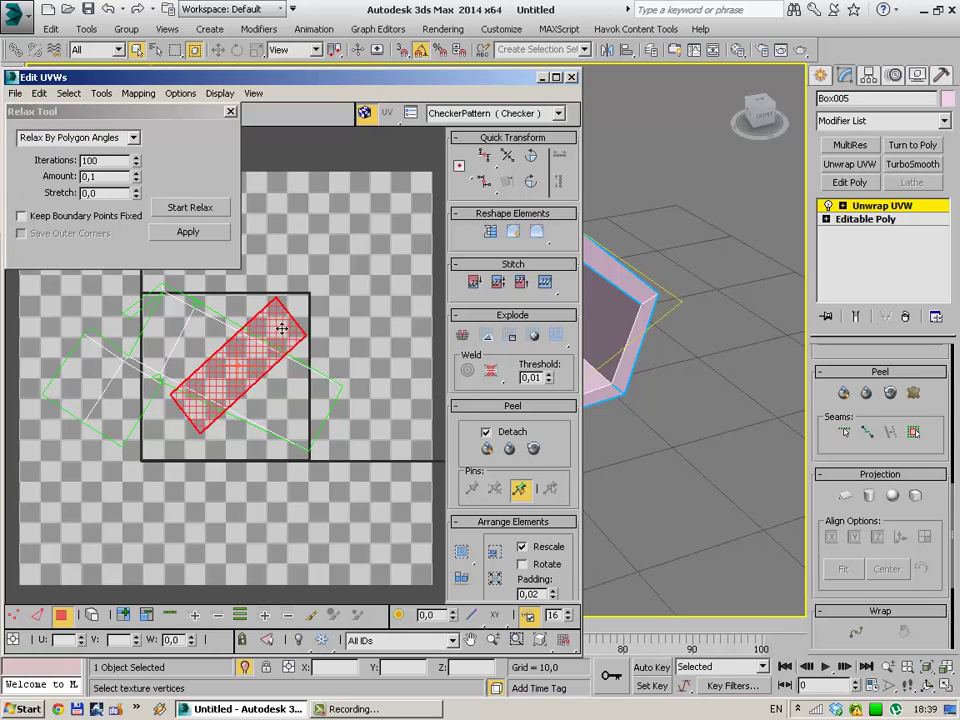
mouse_move(287, 335)
left_mouse_down()
mouse_move(386, 429)
mouse_move(312, 535)
mouse_move(233, 546)
left_mouse_up()
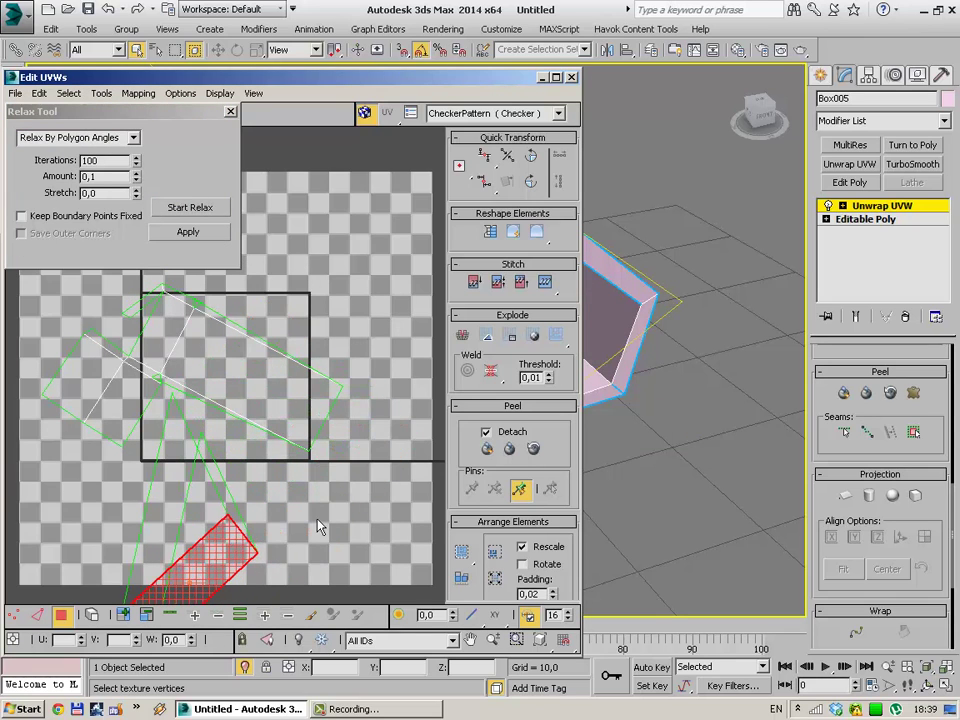
left_click(572, 78)
mouse_move(466, 348)
middle_mouse_down("alt")
mouse_move(411, 306)
mouse_move(394, 261)
mouse_move(386, 343)
mouse_move(417, 339)
middle_mouse_up("alt")
Orbit around the triangular ribbon piece and select all its faces with Ctrl+A.
left_click(665, 236)
mouse_move(665, 236)
middle_mouse_down("alt")
mouse_move(570, 326)
mouse_move(545, 368)
middle_mouse_up("alt")
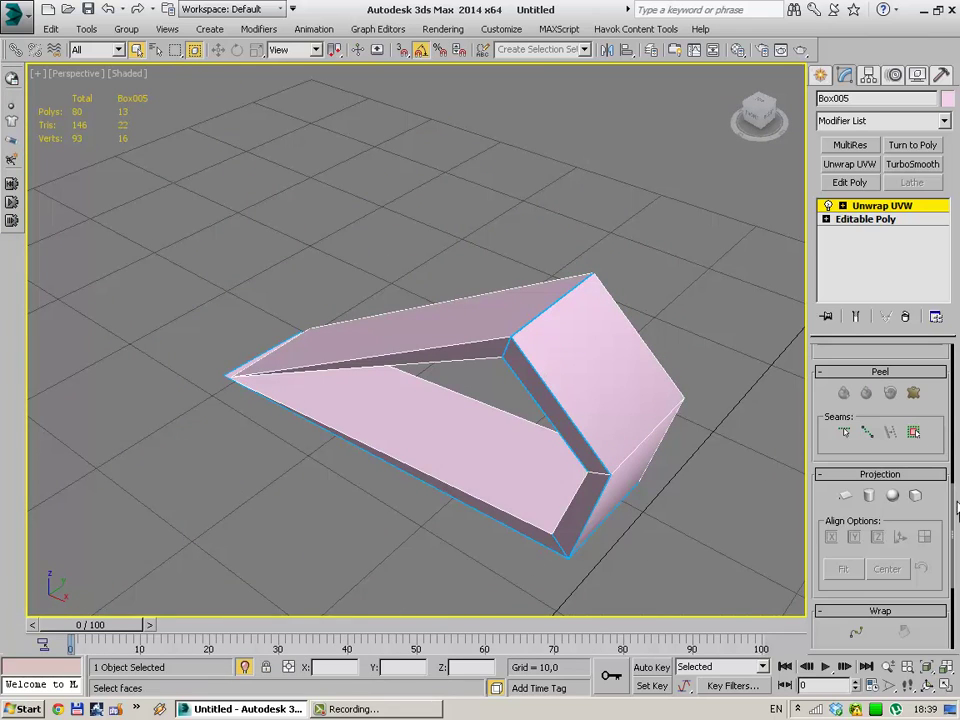
scroll(957, 510, "down", 3)
scroll(930, 490, "up", 3)
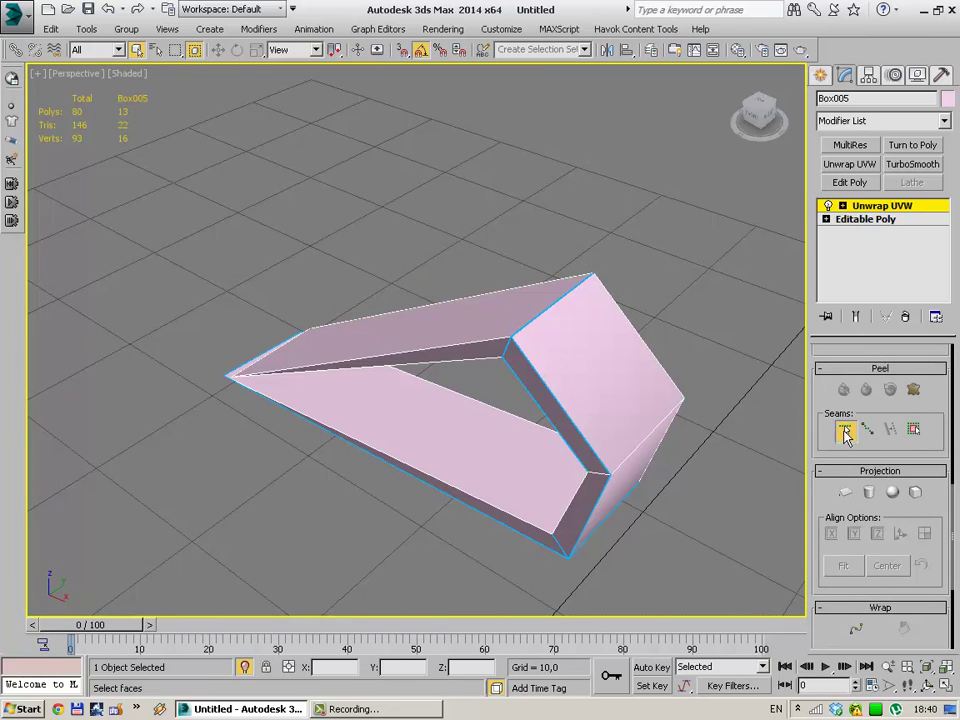
middle_click_drag(544, 311, 596, 360, "alt")
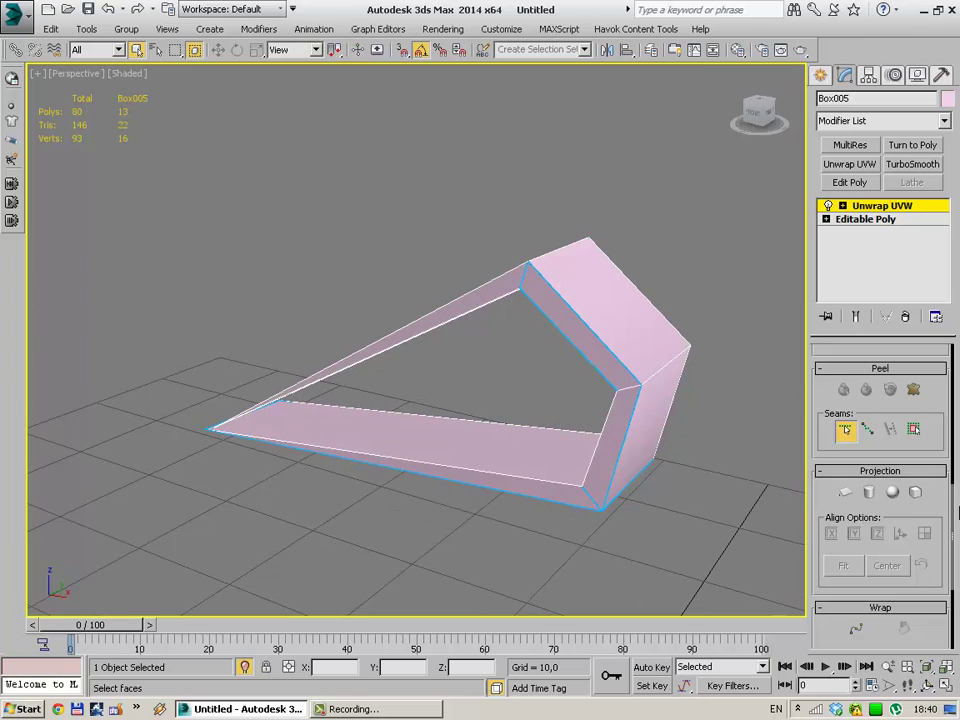
scroll(950, 514, "down", 1)
scroll(955, 513, "down", 1)
scroll(955, 513, "up", 3)
scroll(955, 520, "up", 2)
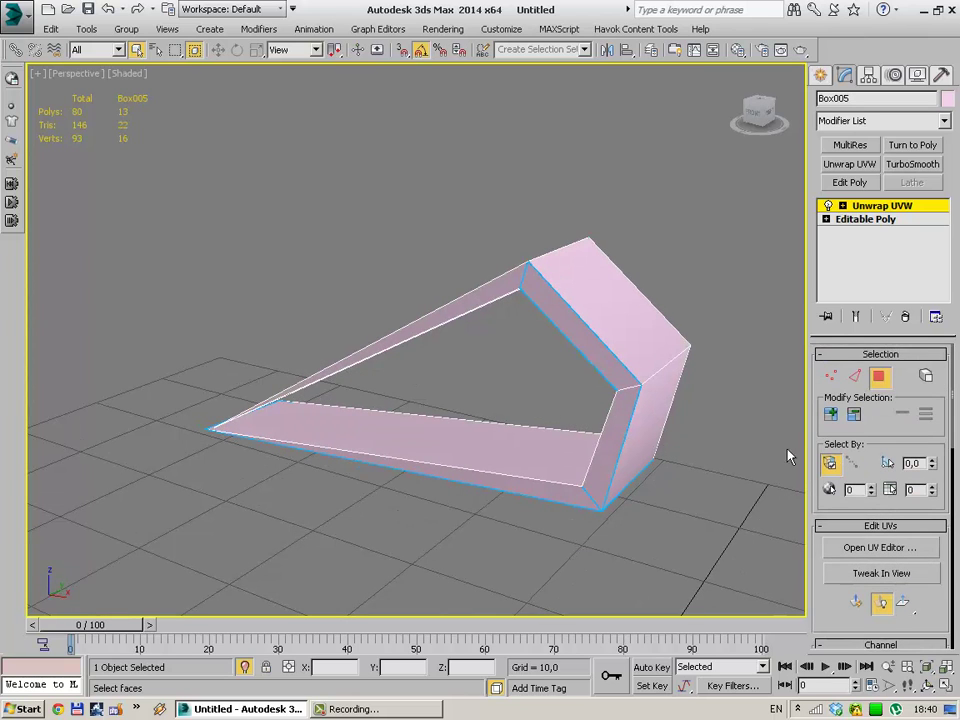
key("ctrl+a")
scroll(955, 455, "down", 5)
scroll(955, 455, "down", 3)
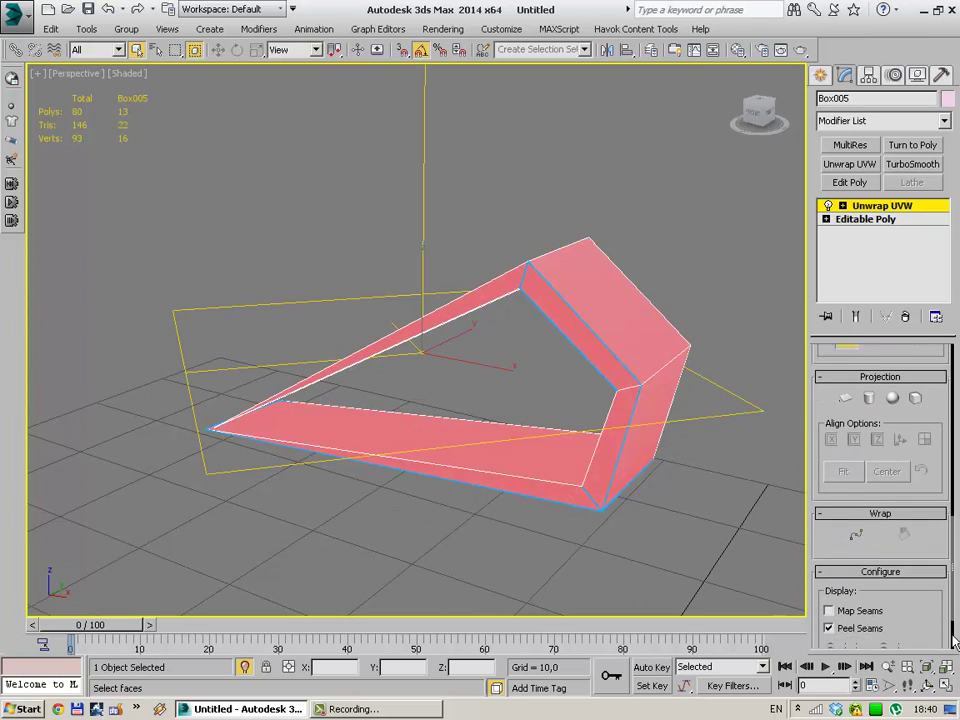
scroll(955, 455, "down", 3)
scroll(955, 600, "up", 3)
scroll(952, 560, "up", 2)
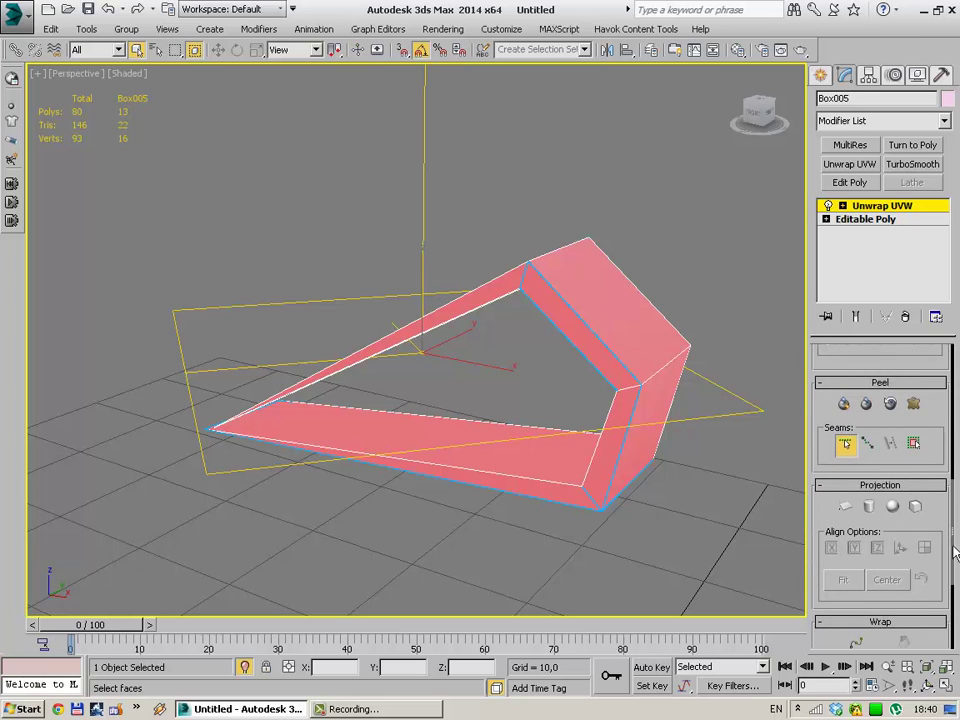
scroll(950, 520, "up", 3)
scroll(945, 487, "up", 2)
scroll(945, 487, "up", 1)
scroll(945, 470, "up", 1)
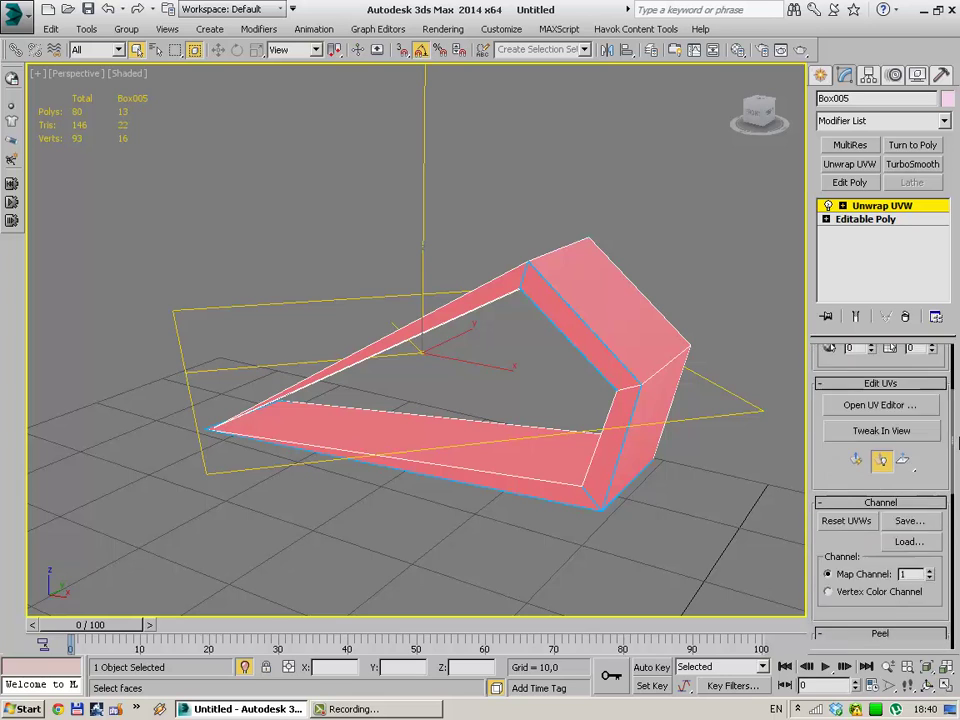
scroll(948, 470, "down", 3)
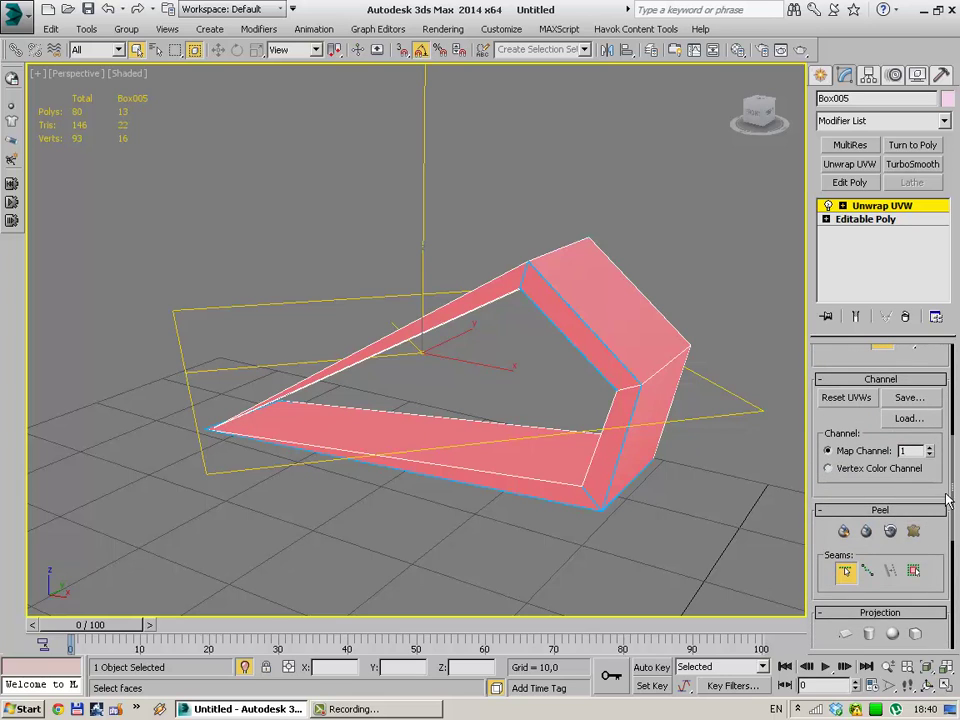
Pelt-unwrap the ribbon piece's selected faces, relax the UVs and commit the layout.
scroll(948, 495, "up", 3)
left_click(885, 484)
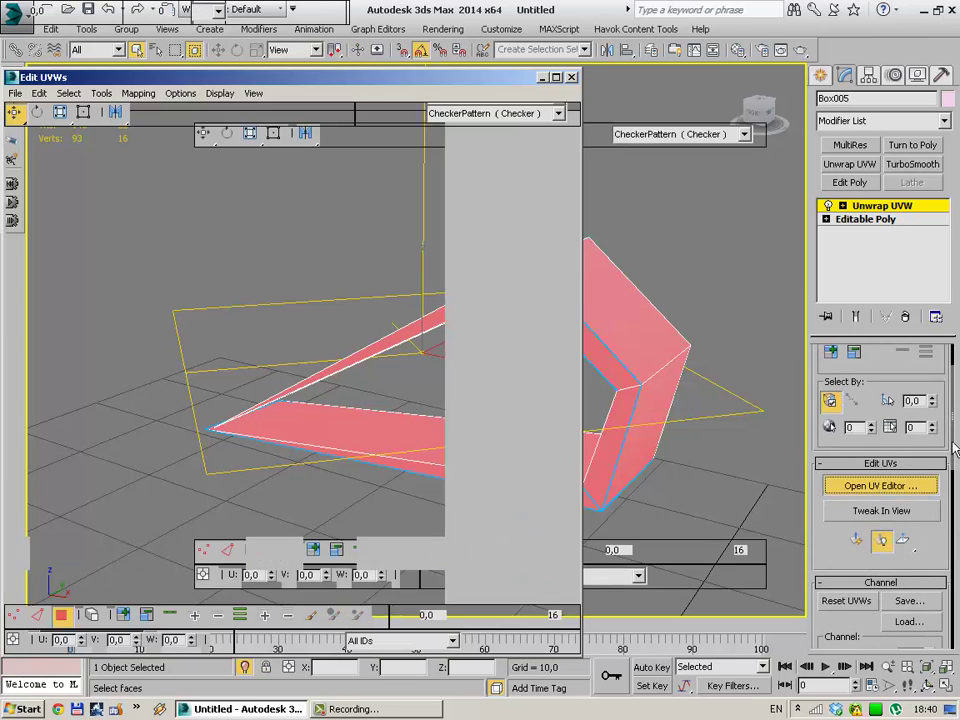
scroll(955, 500, "down", 4)
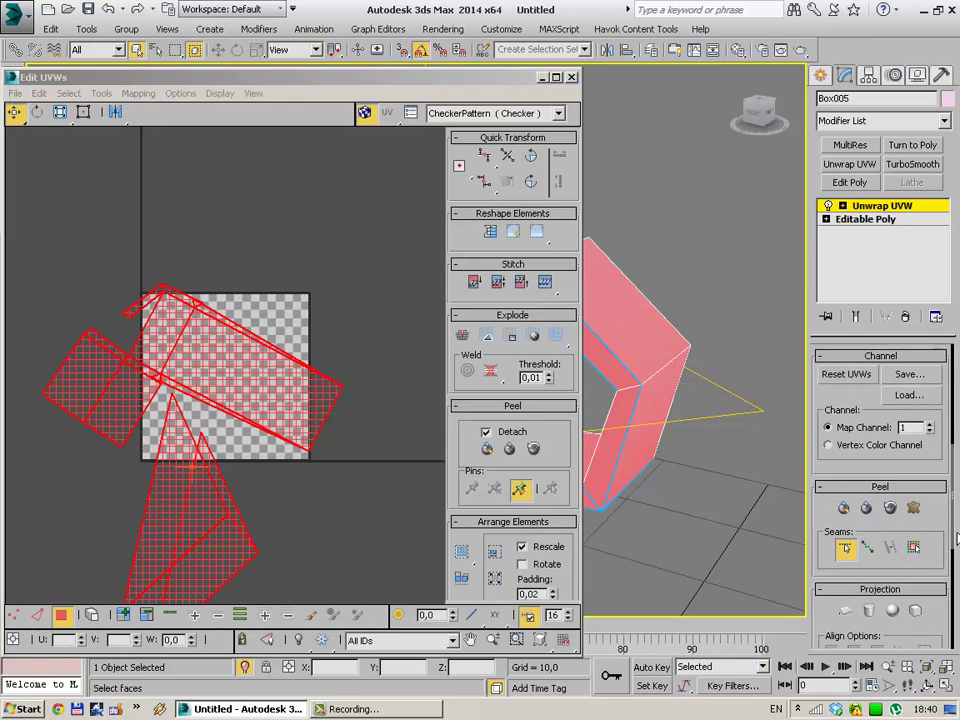
scroll(950, 540, "up", 1)
left_click(913, 528)
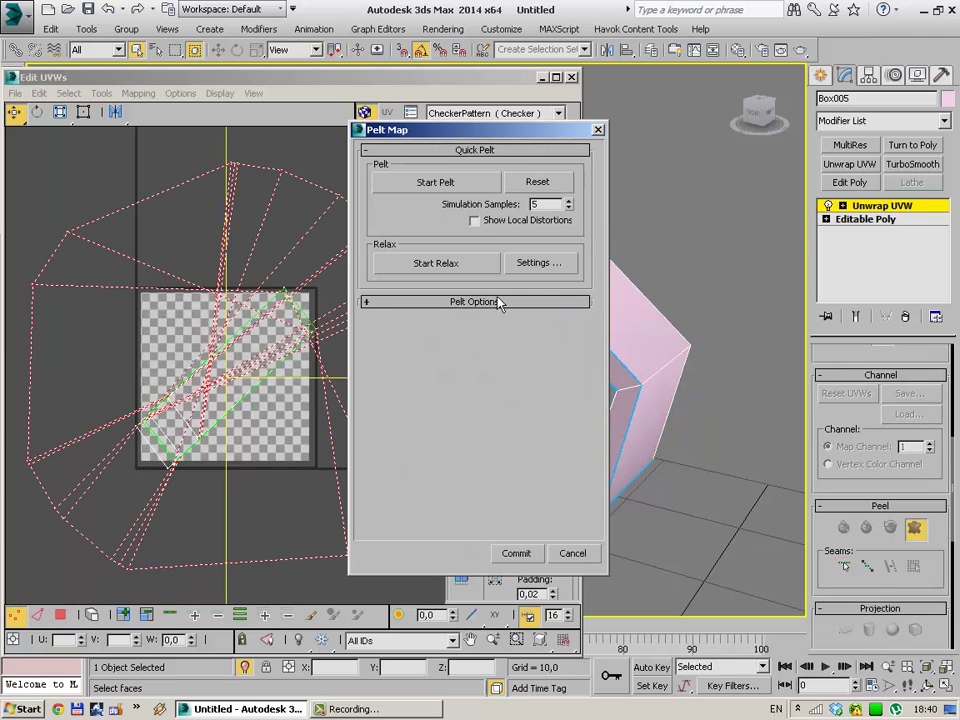
left_click(452, 184)
left_click(452, 184)
left_click(436, 264)
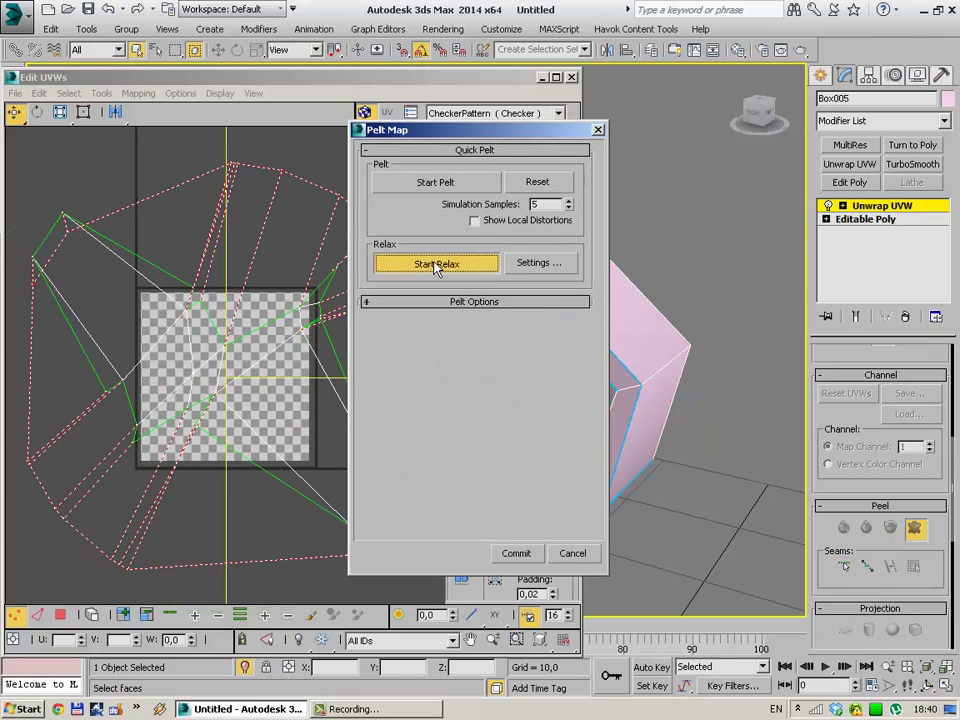
left_click(436, 265)
left_click(525, 554)
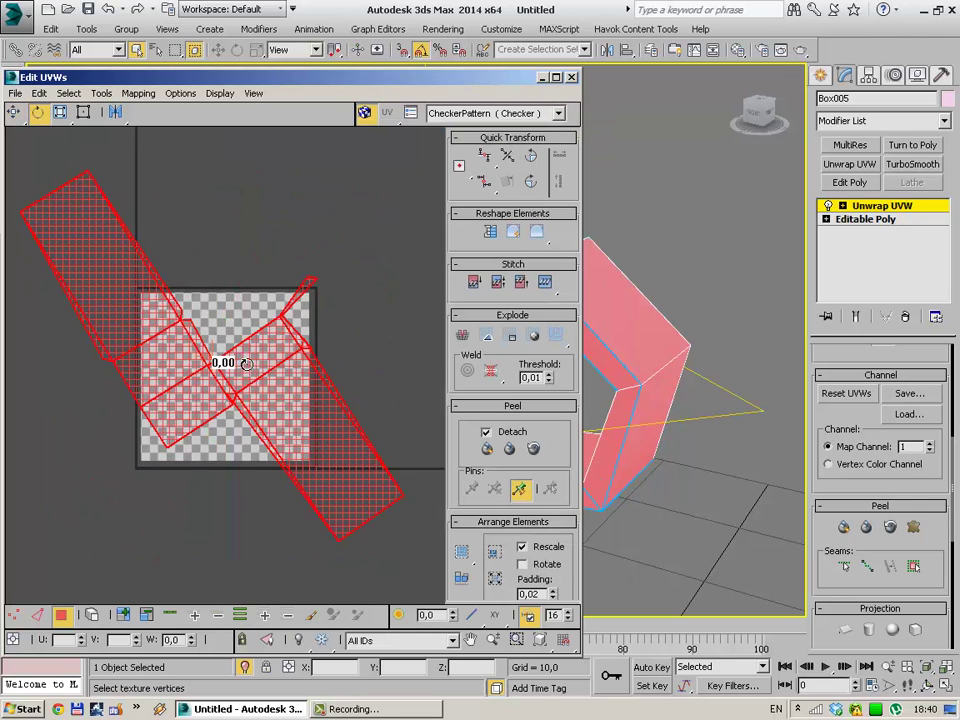
Rotate the UV cluster upright, show the CheckerPattern background, and enlarge the islands.
left_click_drag(246, 364, 241, 391)
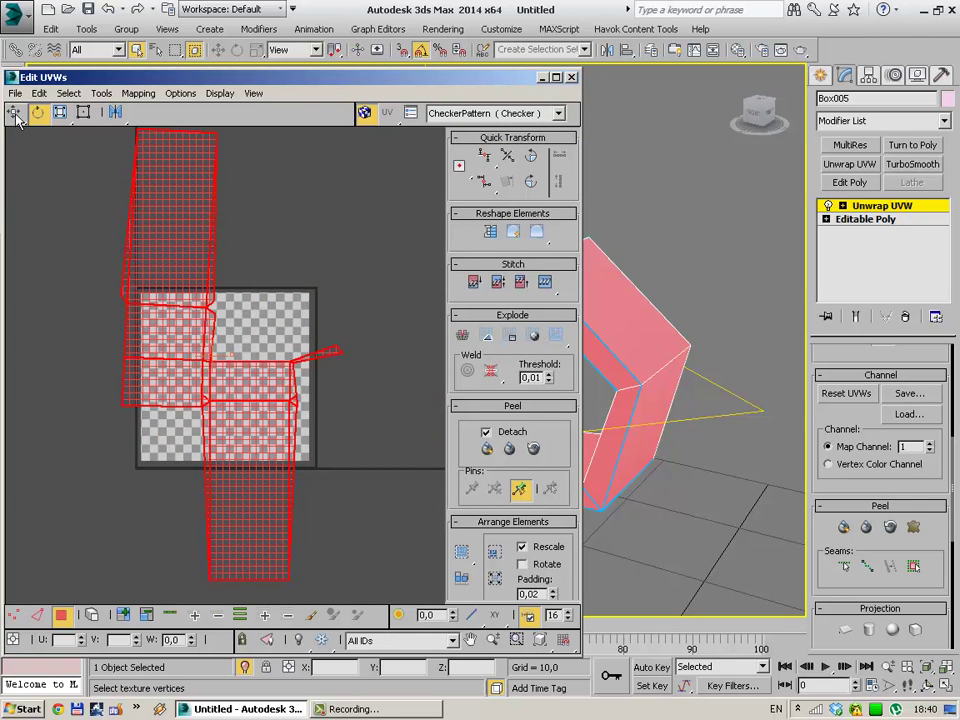
left_click_drag(179, 345, 174, 364)
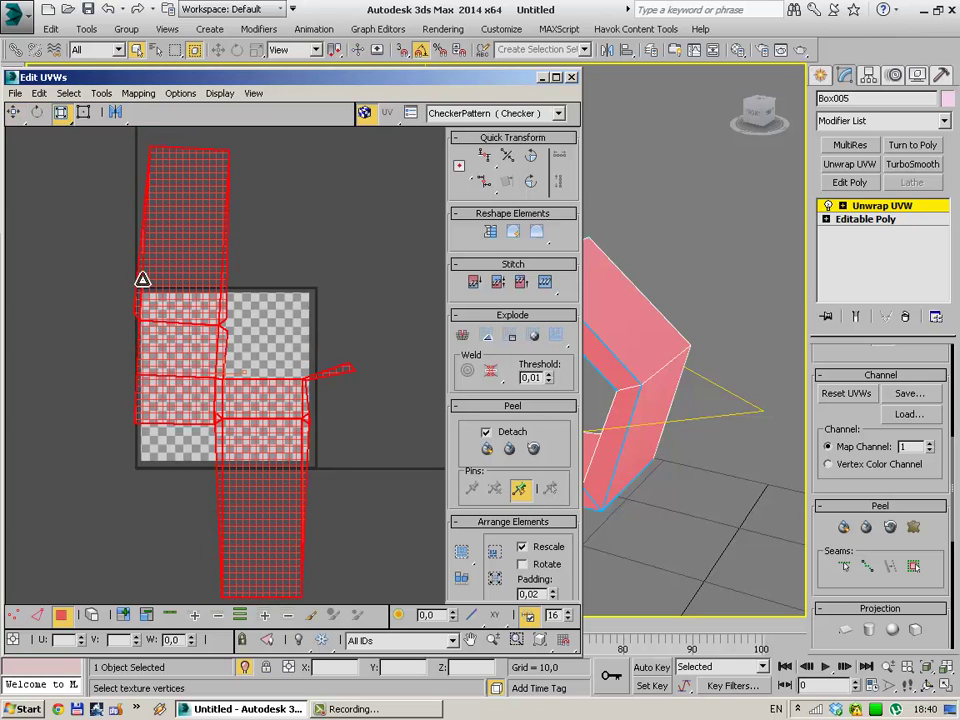
mouse_move(142, 280)
left_mouse_down()
mouse_move(165, 401)
mouse_move(122, 555)
left_mouse_up()
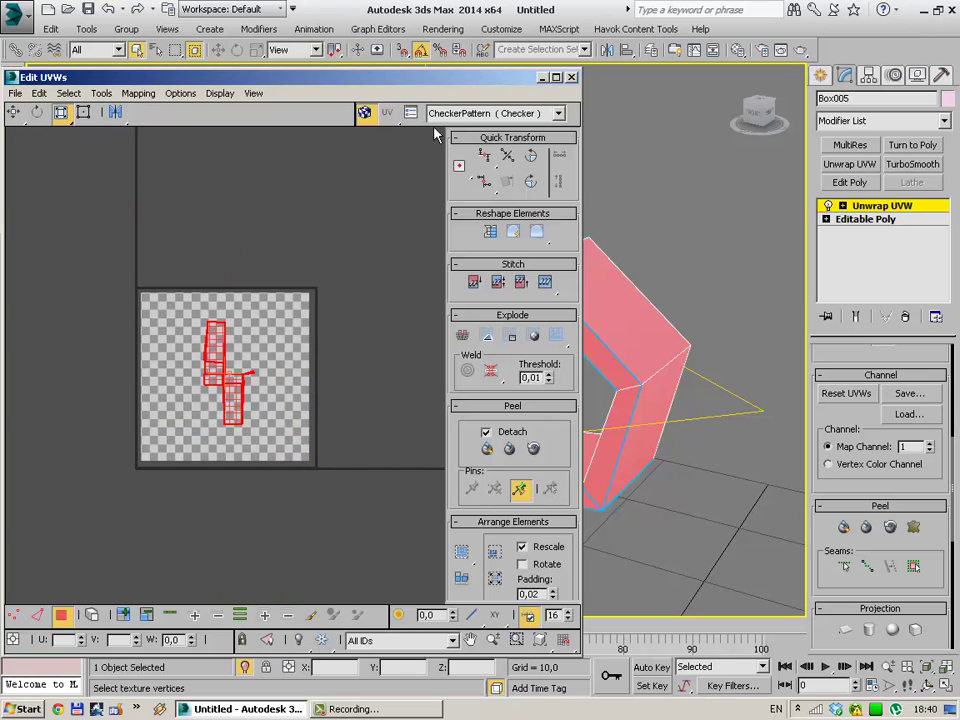
left_click(480, 113)
left_click(480, 131)
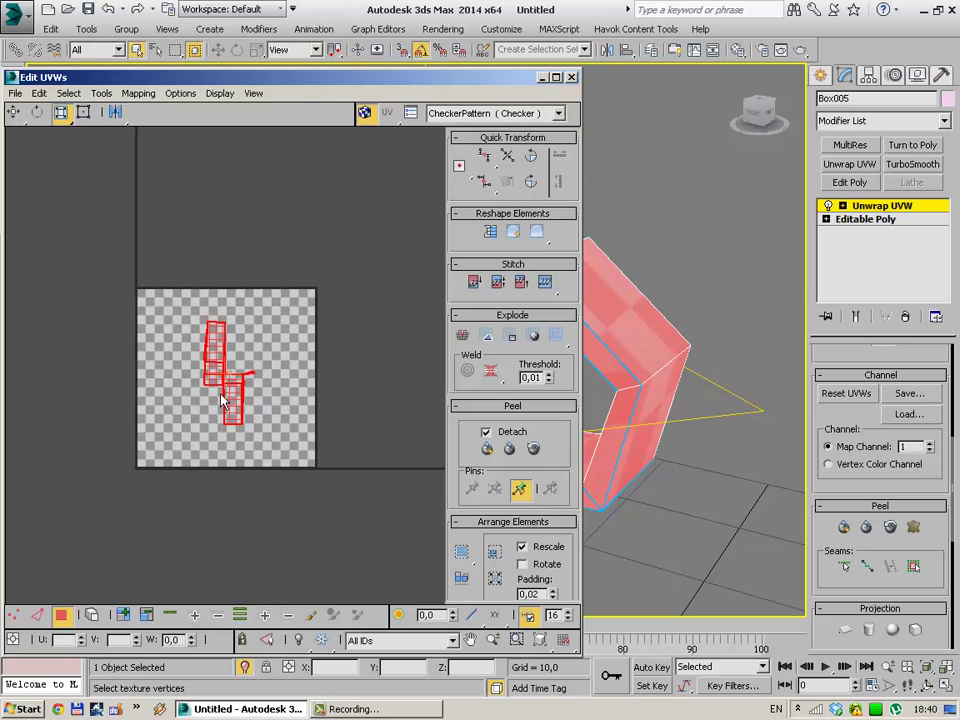
mouse_move(182, 418)
left_mouse_down()
mouse_move(251, 343)
mouse_move(255, 315)
left_mouse_up()
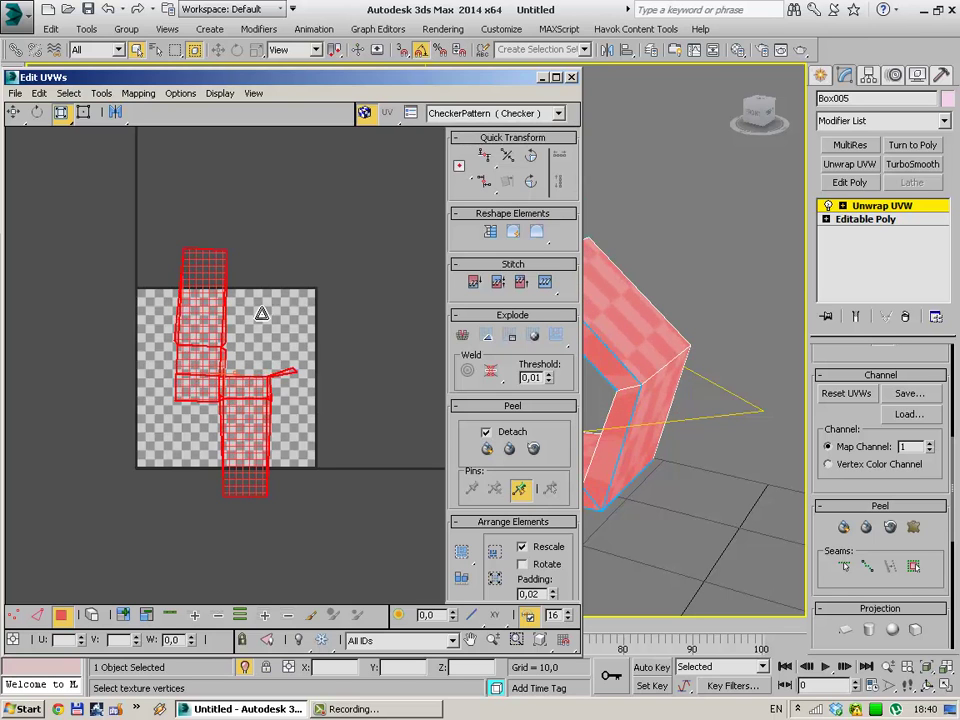
In Freeform Mode, squeeze the ribbon's UV islands narrower horizontally while checking the checker pattern.
left_click_drag(300, 77, 68, 305)
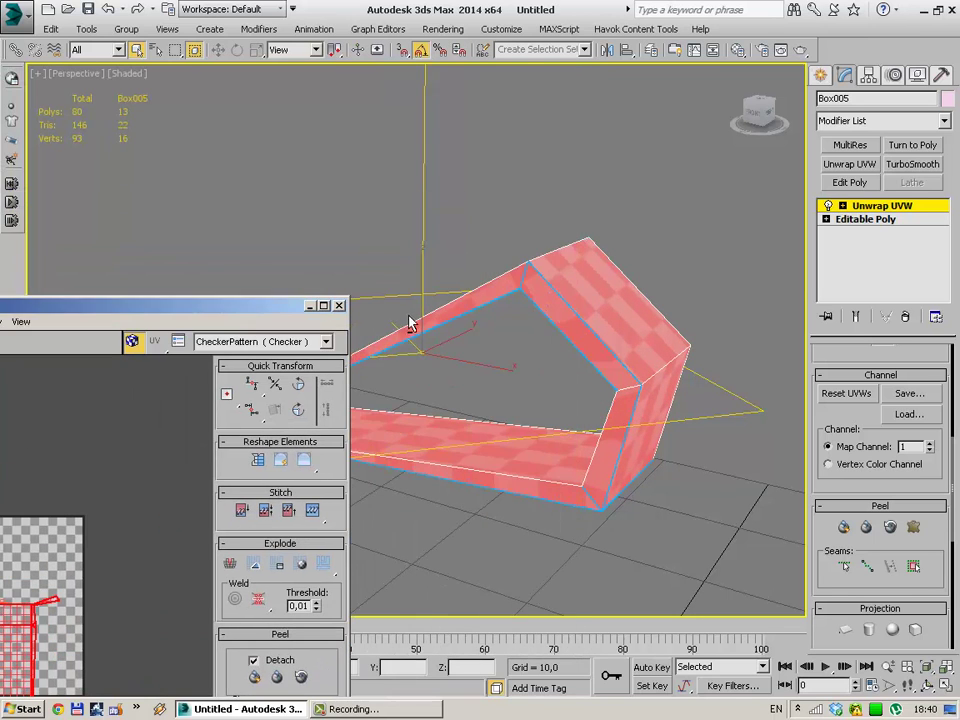
mouse_move(411, 321)
middle_mouse_down("alt")
mouse_move(381, 413)
mouse_move(390, 397)
mouse_move(300, 330)
middle_mouse_up("alt")
left_click_drag(177, 306, 347, 139)
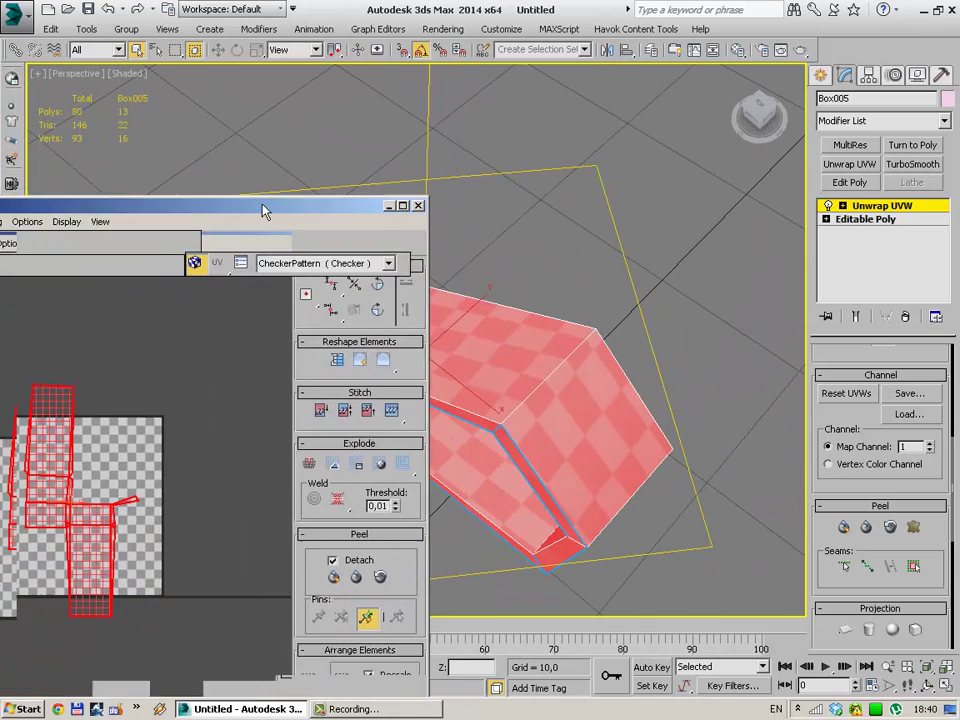
left_click(22, 168)
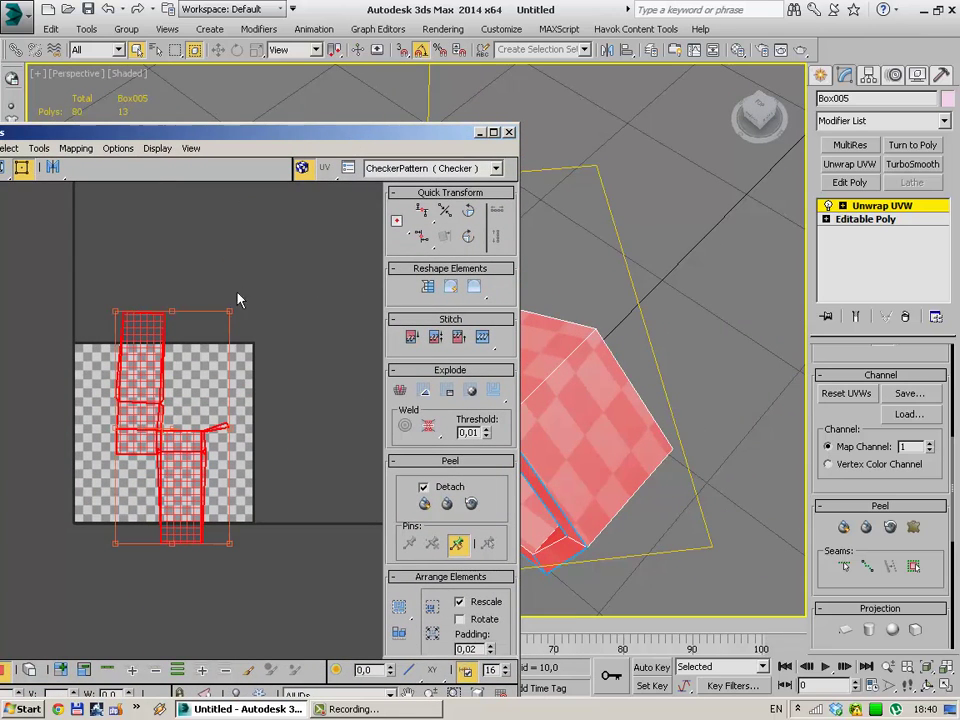
left_click_drag(230, 427, 204, 431)
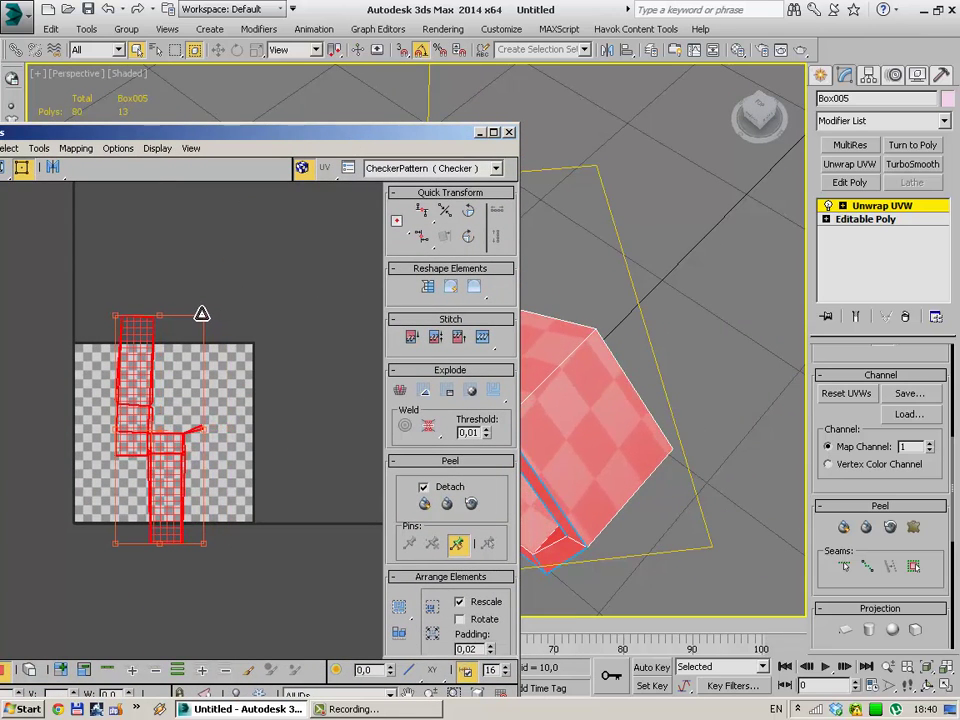
middle_click_drag(504, 372, 705, 465, "alt")
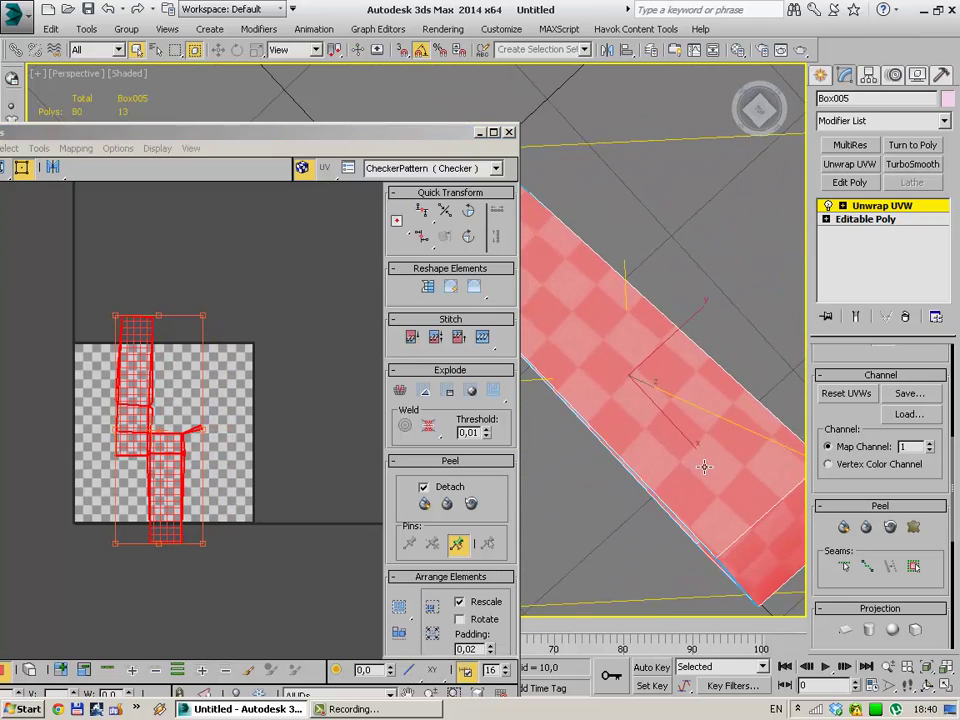
left_click_drag(200, 430, 183, 430)
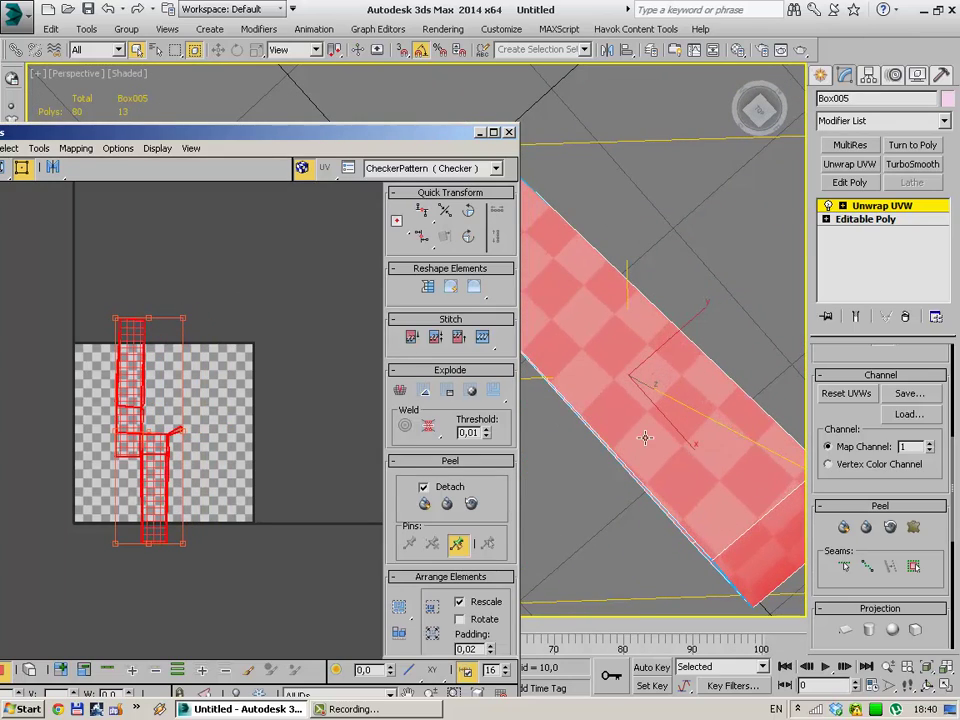
mouse_move(643, 435)
middle_mouse_down("alt")
mouse_move(602, 326)
mouse_move(687, 359)
middle_mouse_up("alt")
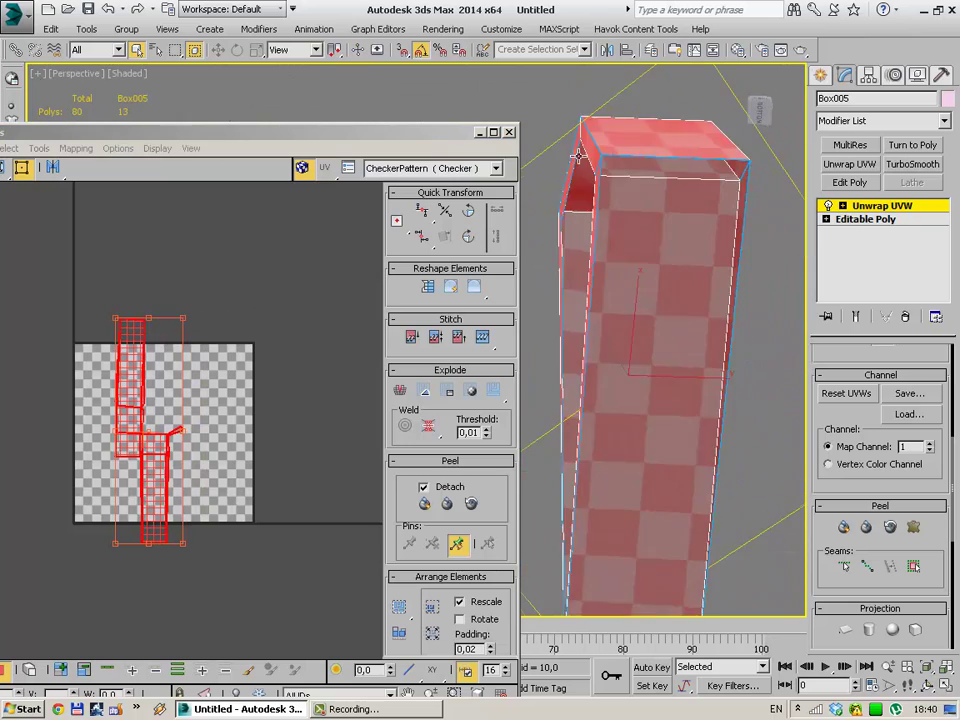
Close the UV editor and exit isolation so the whole gift box and bow show.
left_click(509, 132)
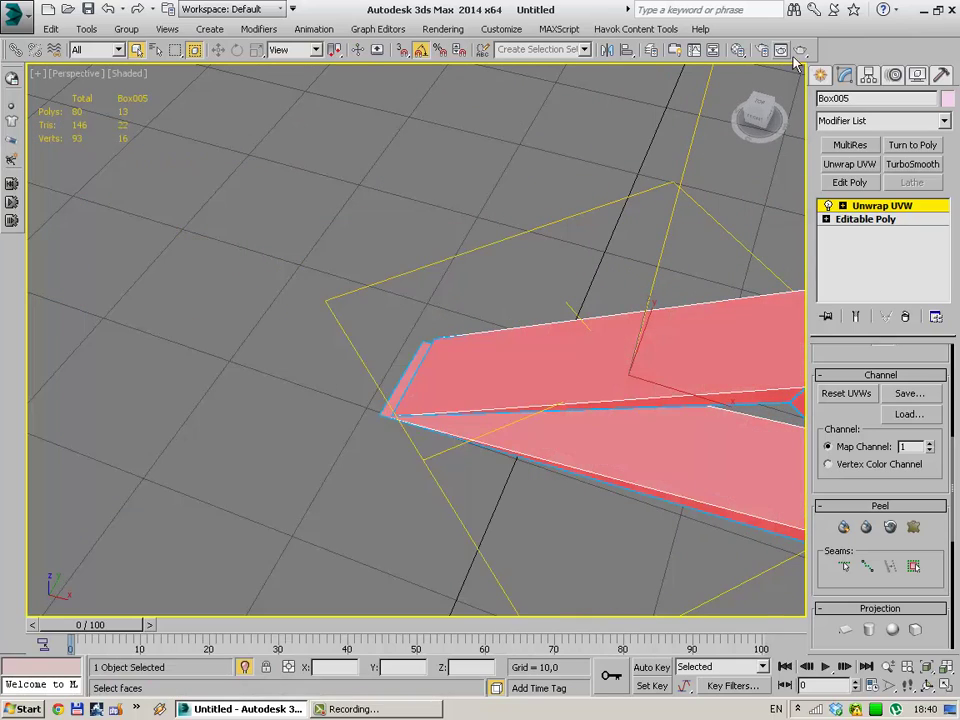
left_click(538, 276)
middle_click_drag(538, 276, 443, 308, "alt")
left_click(543, 344)
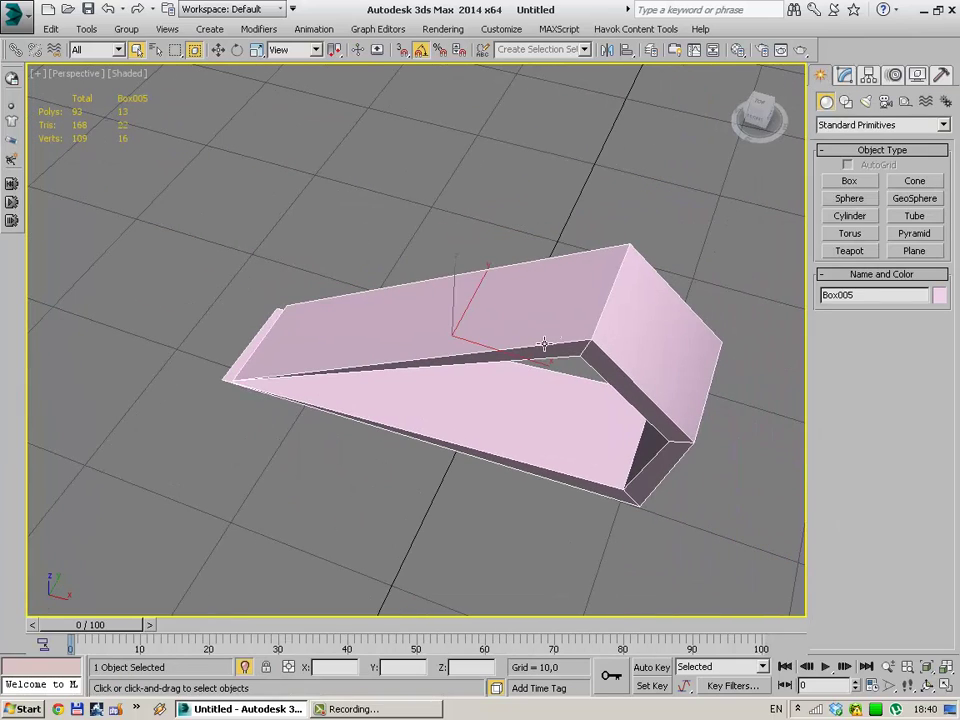
left_click(245, 668)
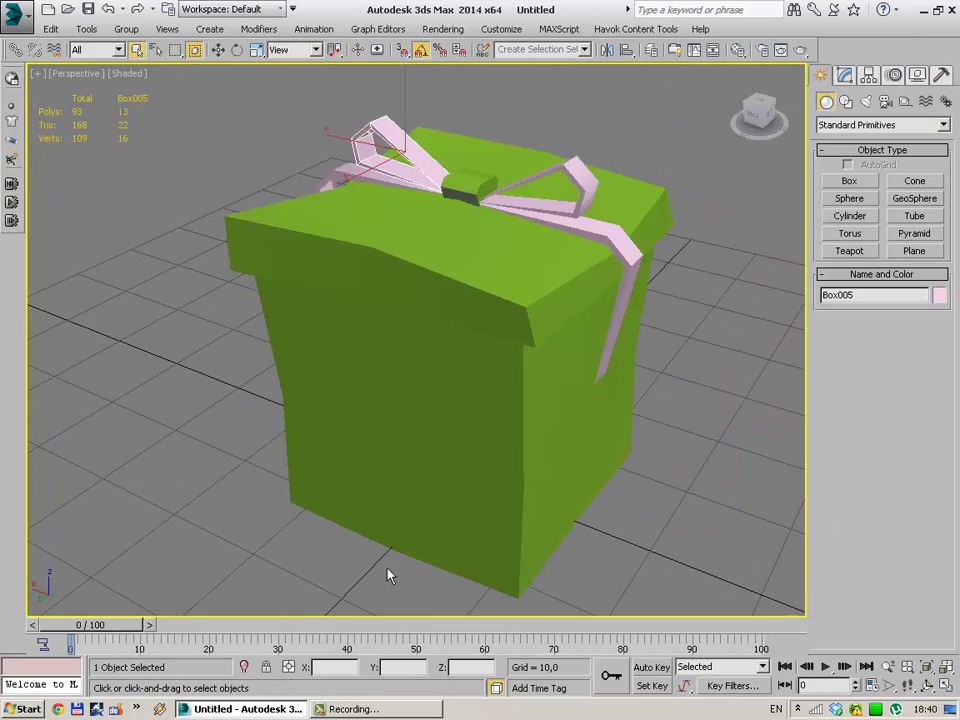
left_click(716, 317)
left_click(392, 135)
mouse_move(431, 208)
middle_mouse_down("alt")
mouse_move(568, 171)
mouse_move(602, 266)
mouse_move(553, 261)
mouse_move(566, 298)
mouse_move(632, 311)
middle_mouse_up("alt")
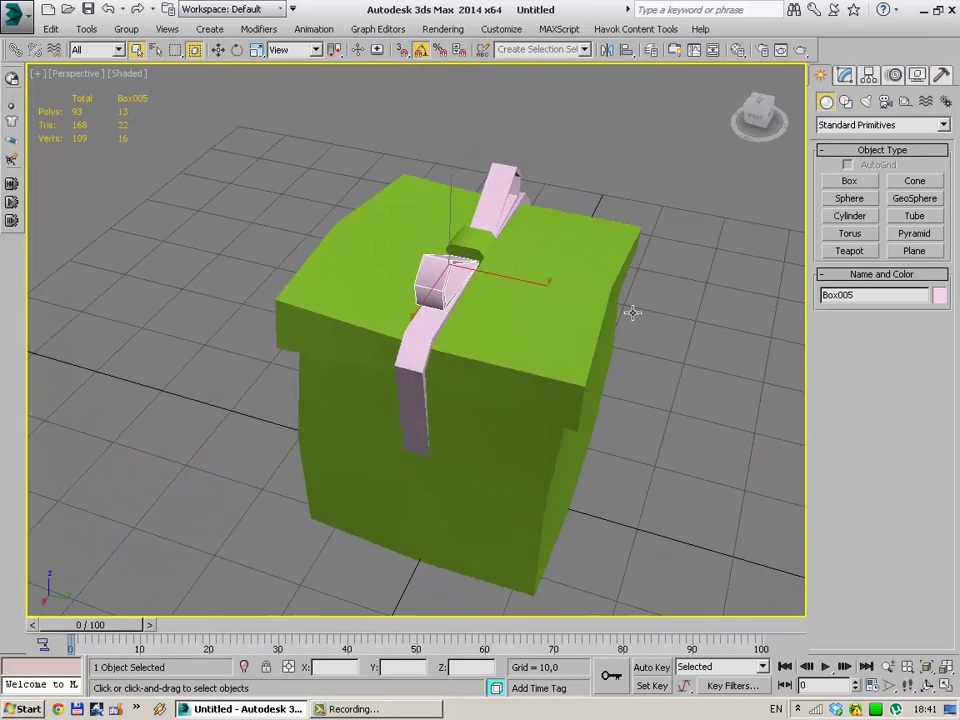
Select the green knot, Box002, and briefly check its UVs in the UV editor.
key("ctrl+d")
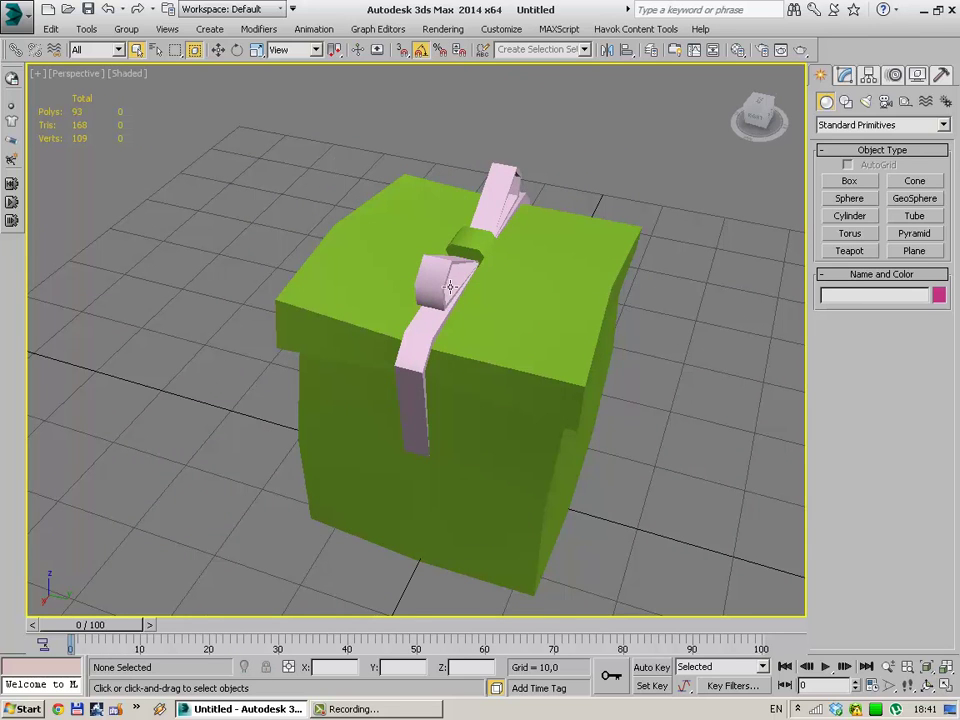
left_click(441, 274)
mouse_move(540, 332)
middle_mouse_down("alt")
mouse_move(424, 274)
mouse_move(396, 290)
mouse_move(428, 313)
mouse_move(484, 313)
middle_mouse_up("alt")
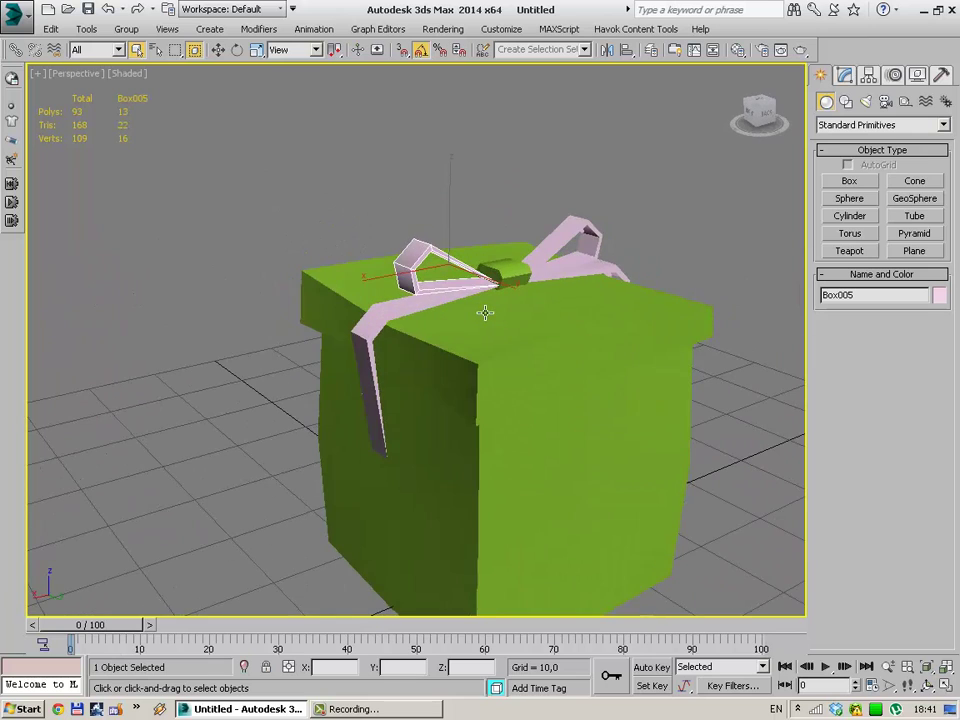
left_click(503, 270)
left_click(845, 77)
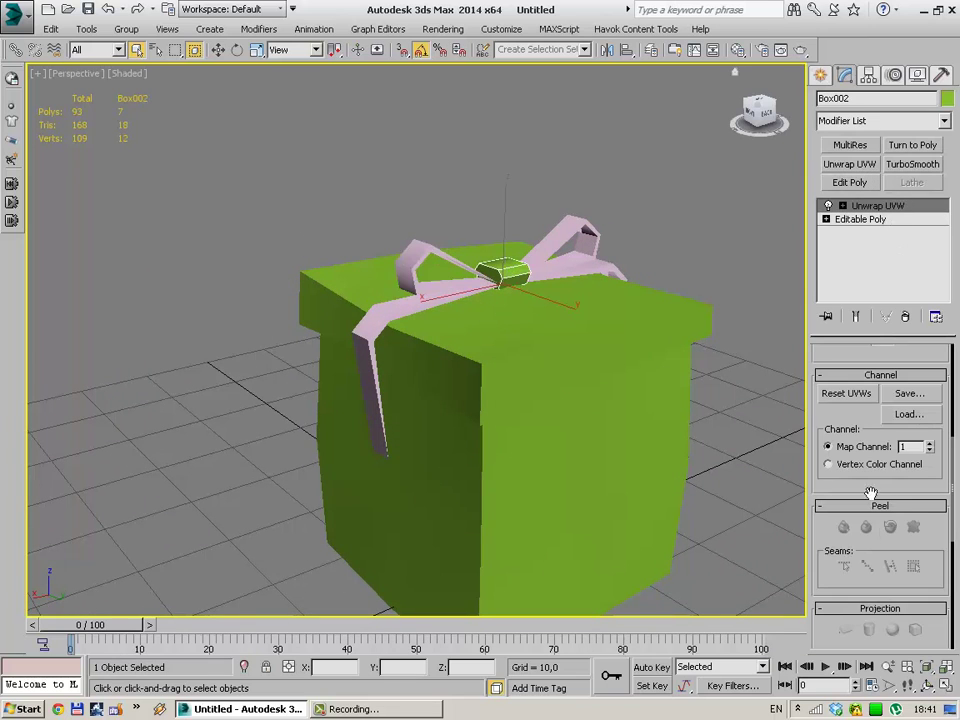
scroll(877, 490, "up", 5)
scroll(877, 490, "up", 2)
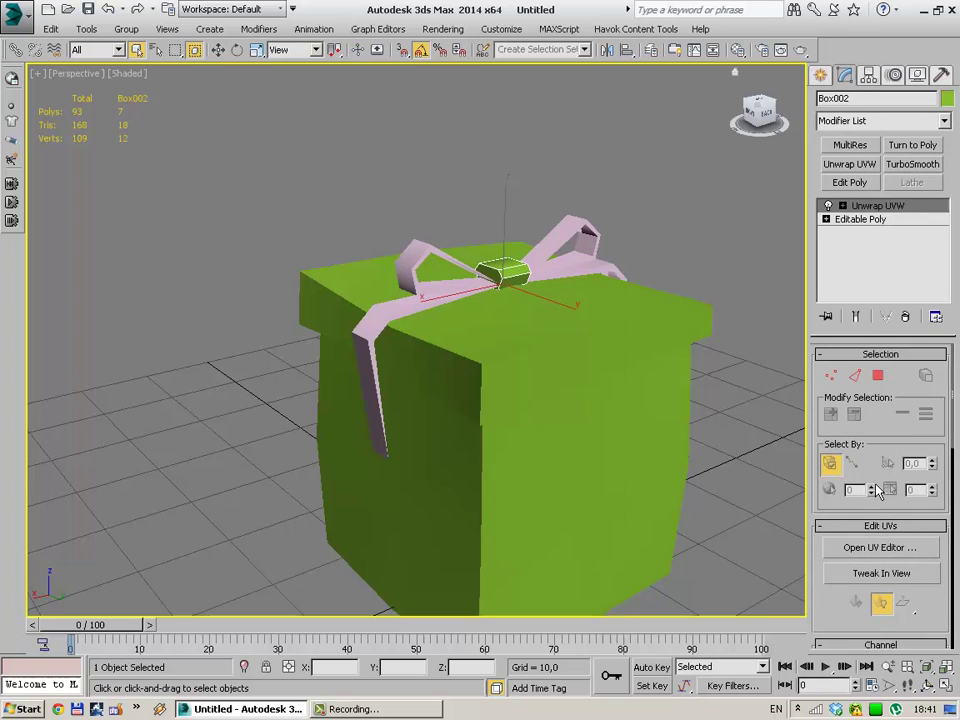
left_click(866, 549)
left_click(571, 77)
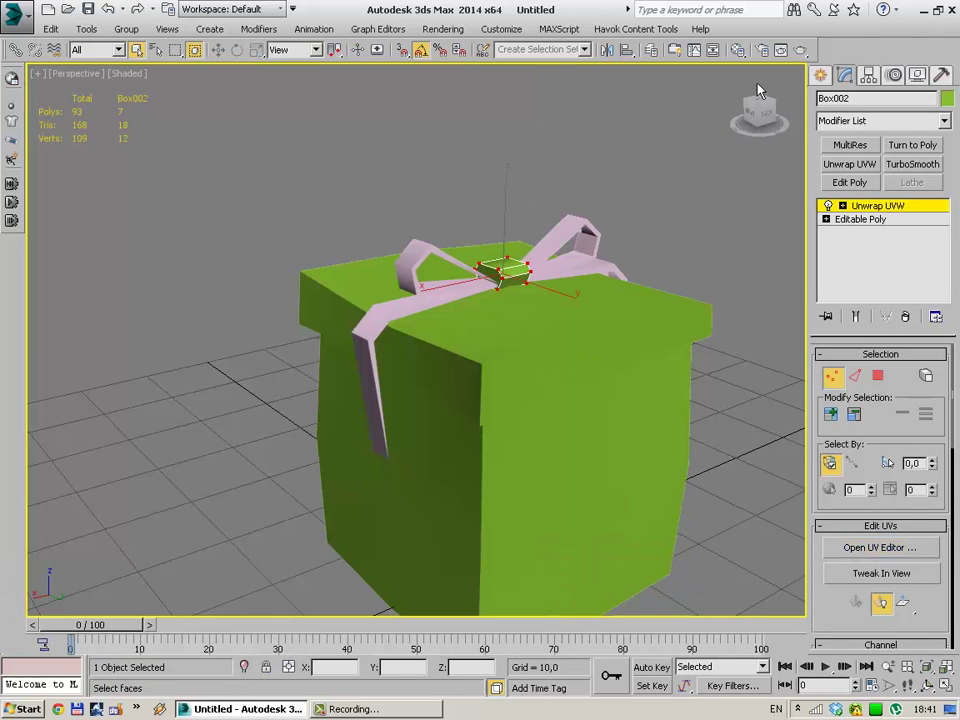
Select the green gift box, Box001.
left_click(820, 75)
left_click(715, 403)
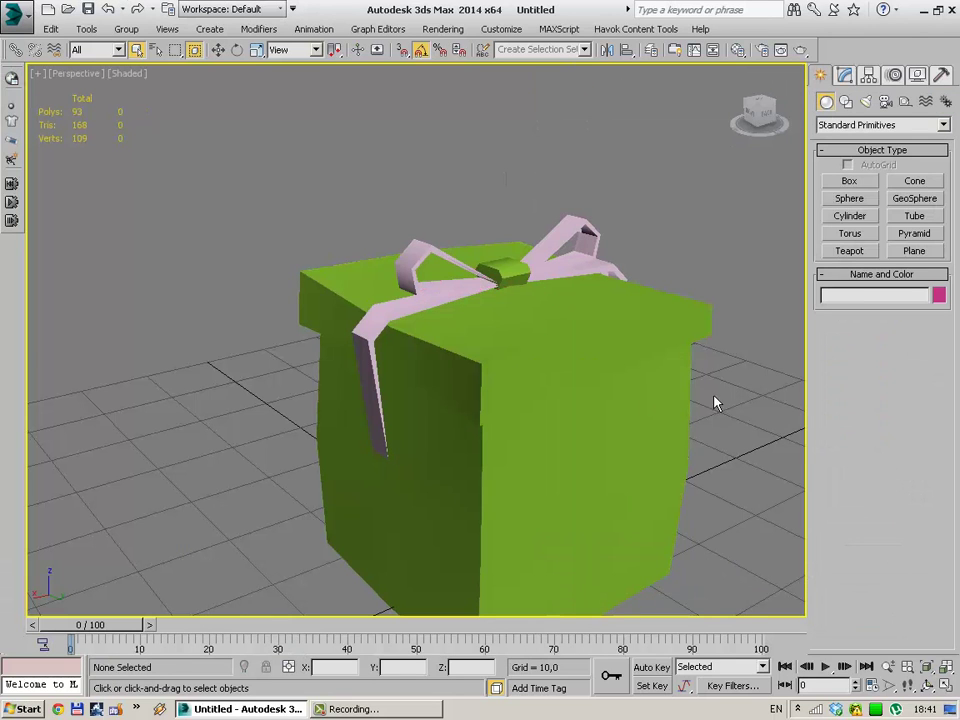
left_click(613, 397)
middle_click_drag(613, 397, 640, 370, "alt")
Collapse Box001's modifier stack into an Editable Poly.
left_click(845, 77)
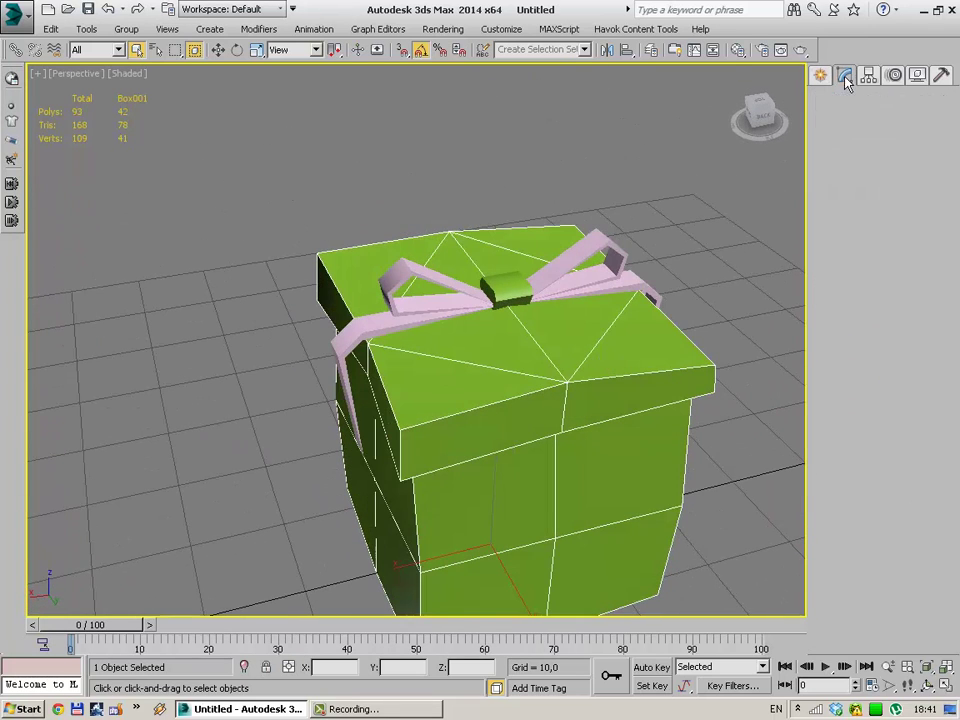
mouse_move(937, 598)
left_mouse_down()
mouse_move(918, 32)
mouse_move(917, 394)
mouse_move(936, 553)
mouse_move(943, 497)
mouse_move(933, 338)
left_mouse_up()
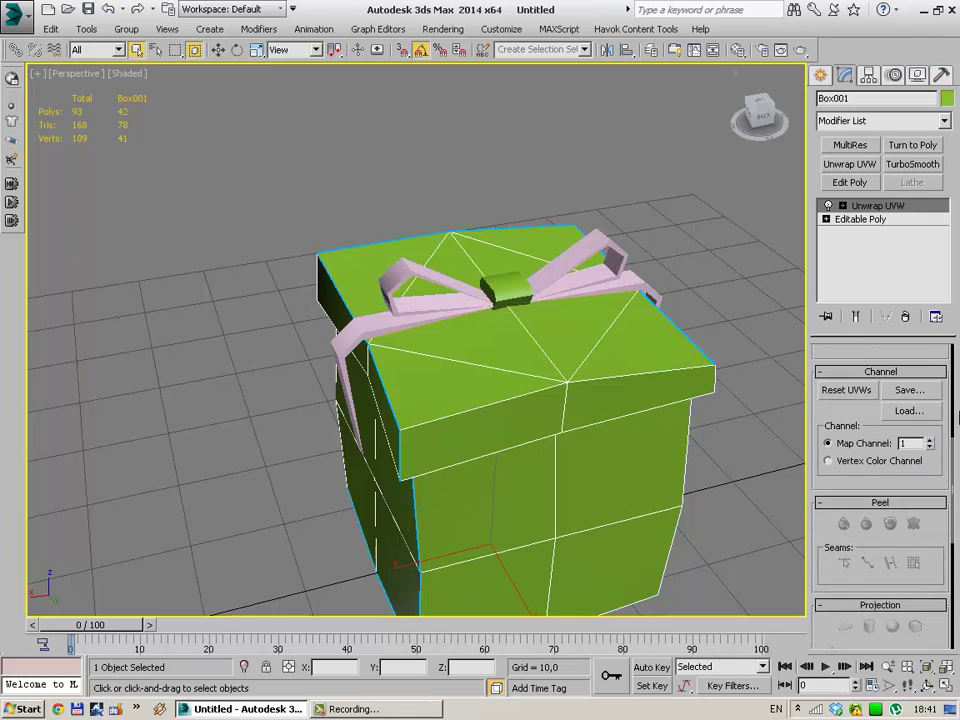
right_click(889, 276)
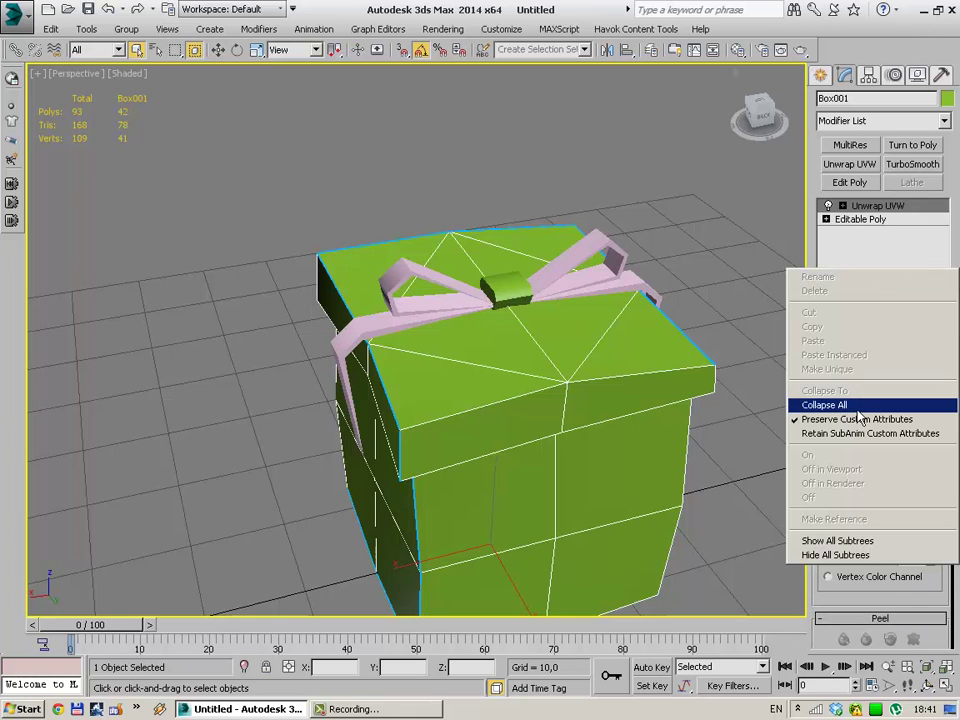
left_click(836, 401)
Attach the ribbon strip, both bow loops and the centre knot to the box.
left_click_drag(940, 533, 942, 371)
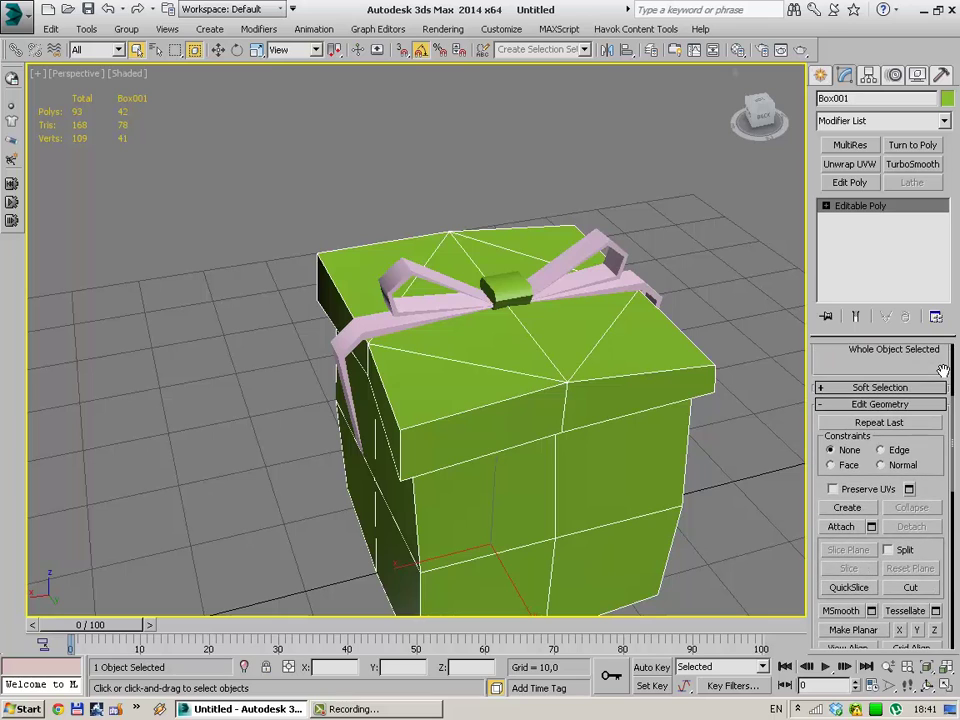
left_click(841, 526)
left_click(346, 333)
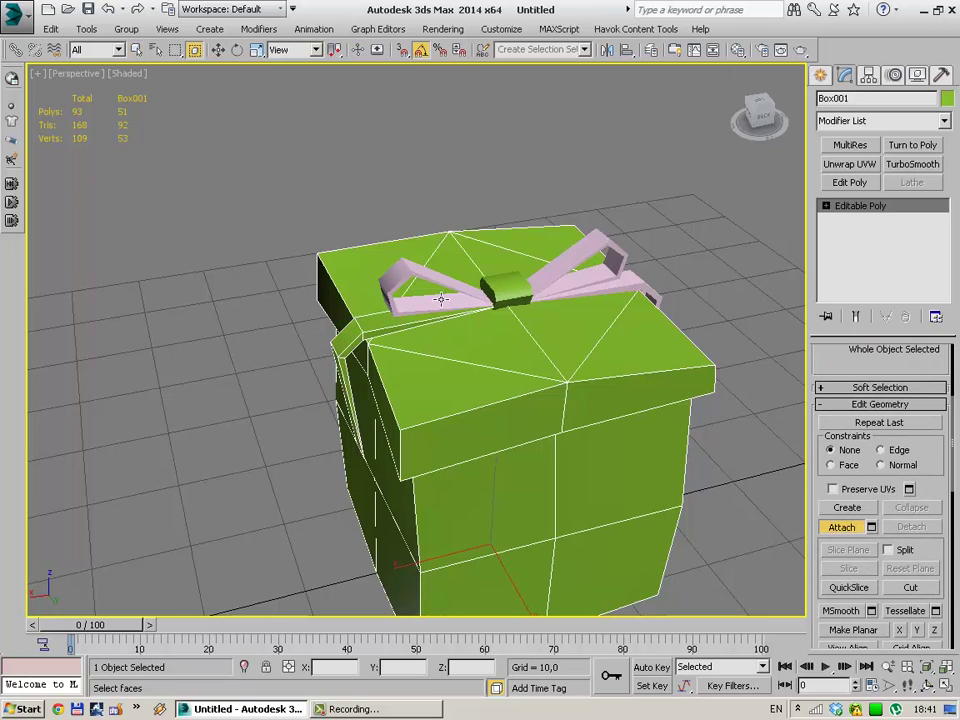
left_click(440, 298)
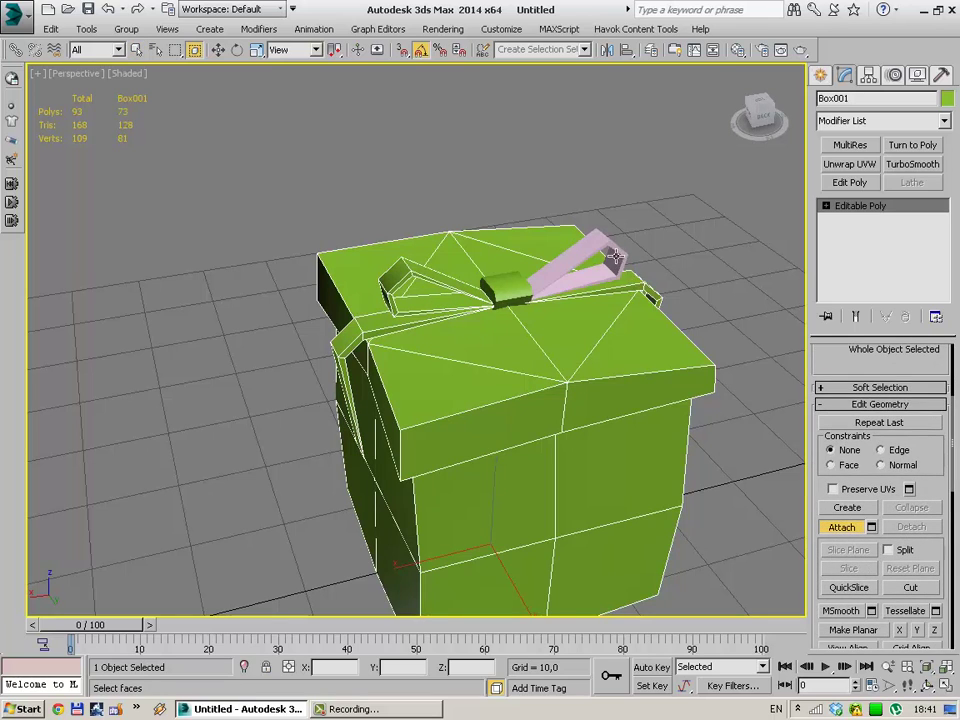
left_click(636, 284)
left_click(820, 76)
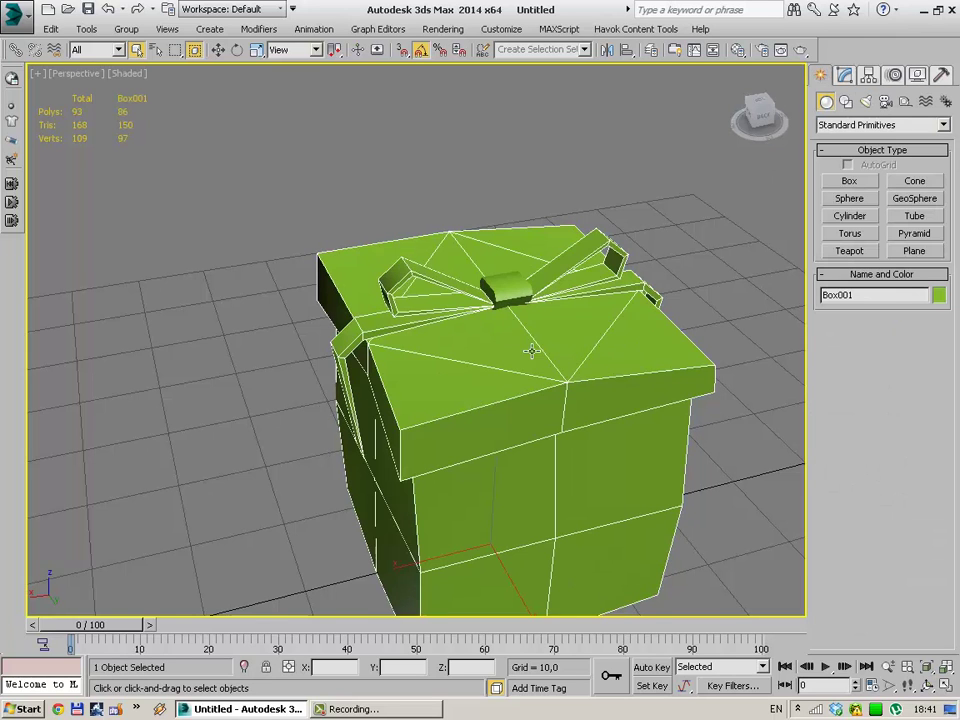
left_click(845, 76)
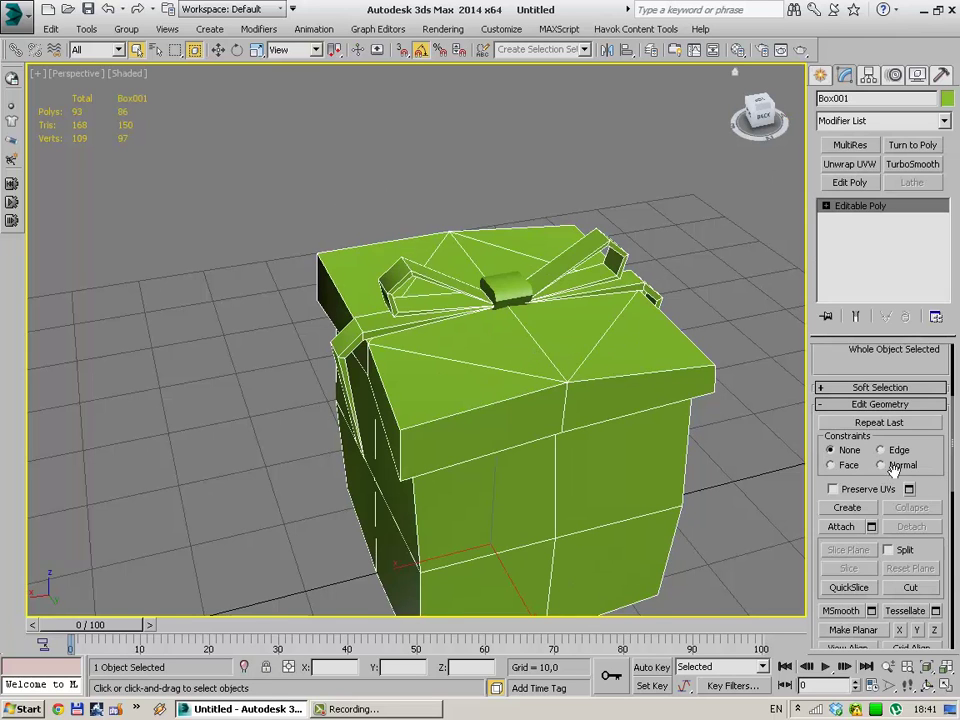
left_click(842, 527)
left_click(548, 292)
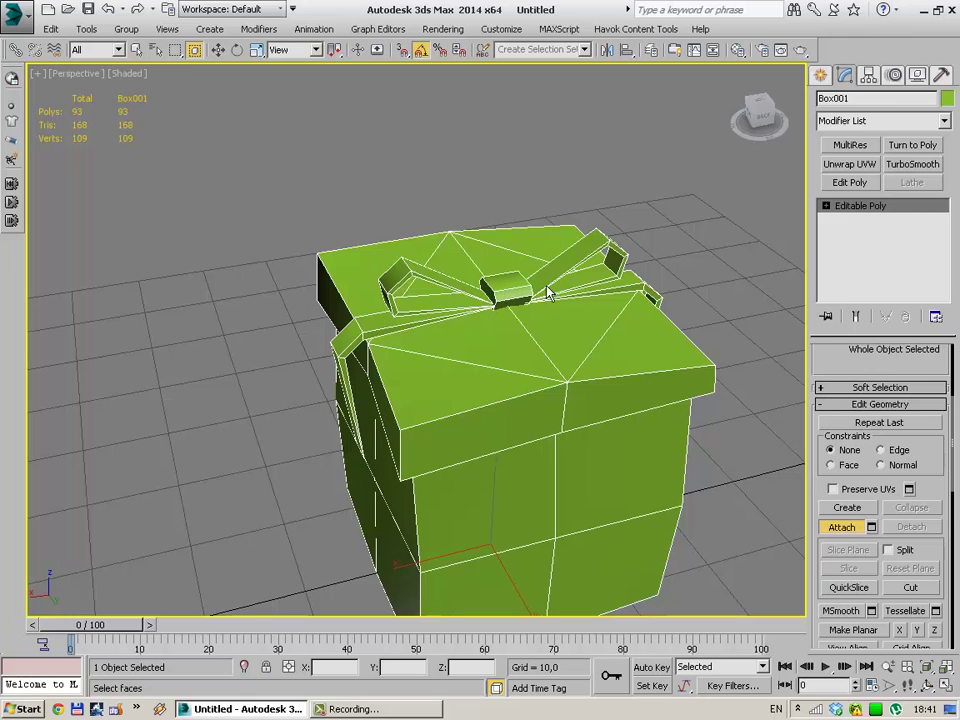
left_click(826, 72)
Test-move the combined gift as one piece, cancel, then reselect it in the Modify panel.
left_click(218, 50)
left_click(227, 381)
left_click(520, 488)
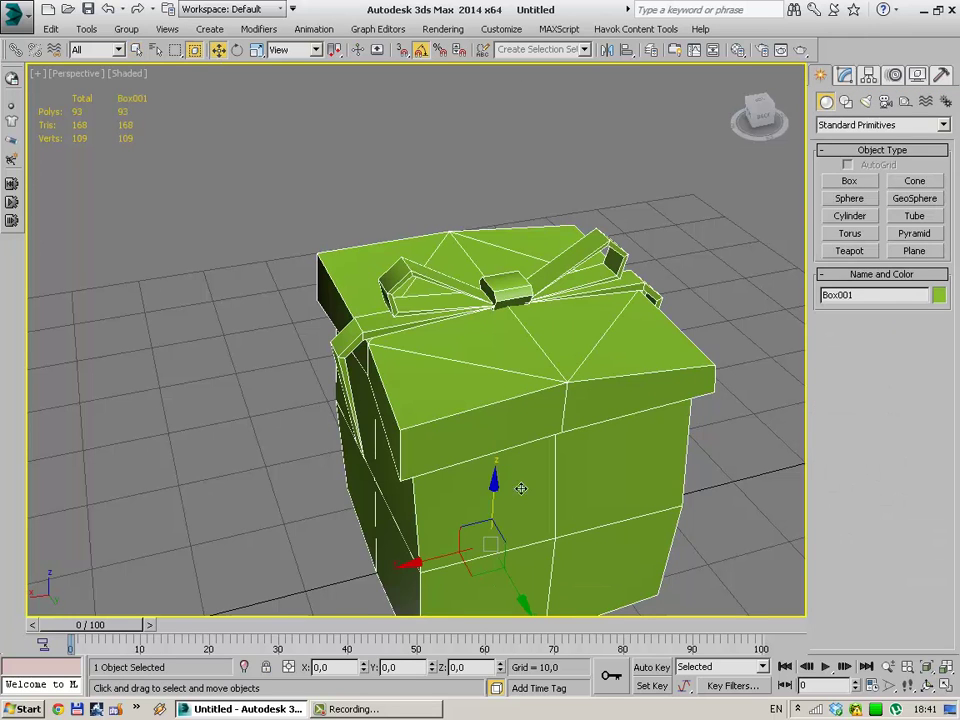
left_click_drag(483, 549, 418, 503)
right_click(418, 503)
left_click(750, 133)
mouse_move(770, 177)
middle_mouse_down("alt")
mouse_move(681, 407)
mouse_move(583, 356)
mouse_move(735, 392)
middle_mouse_up("alt")
left_click(620, 388)
middle_click_drag(620, 388, 664, 399, "alt")
left_click(664, 399)
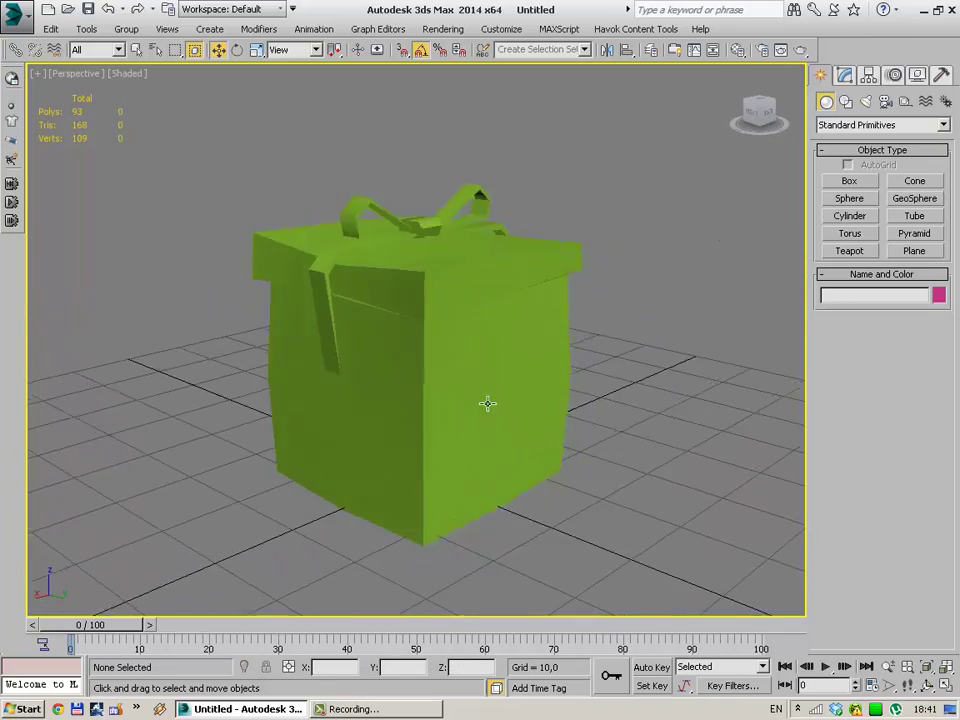
mouse_move(489, 403)
middle_mouse_down("alt")
mouse_move(454, 272)
mouse_move(334, 346)
mouse_move(493, 443)
mouse_move(391, 317)
mouse_move(317, 334)
mouse_move(489, 347)
mouse_move(484, 409)
mouse_move(489, 375)
mouse_move(527, 369)
mouse_move(493, 347)
mouse_move(504, 351)
middle_mouse_up("alt")
left_click(478, 428)
scroll(527, 369, "up", 2)
scroll(527, 373, "down", 3)
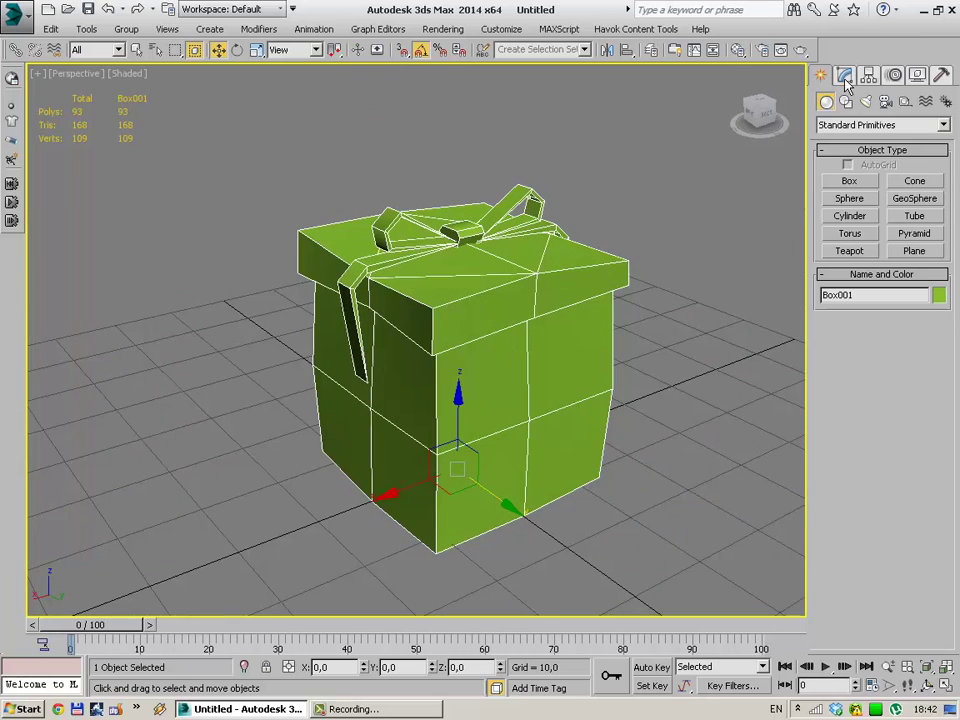
left_click(845, 78)
Add an Unwrap UVW modifier to the gift box and open its UV editor.
left_click(849, 165)
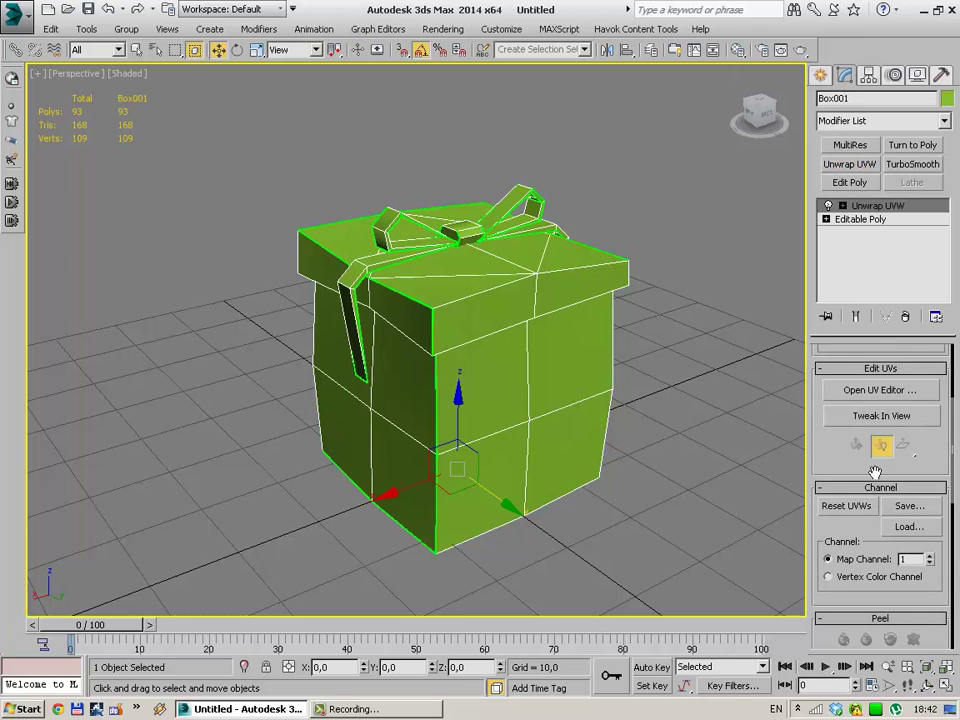
left_click(880, 391)
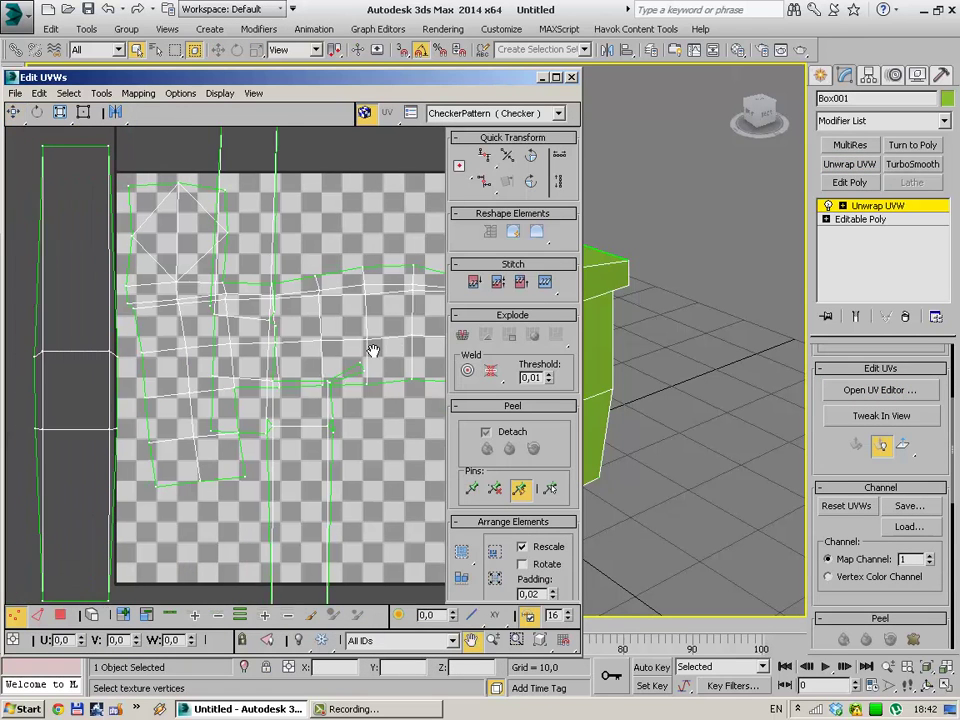
middle_click_drag(155, 484, 260, 484)
Select the box body's whole UV island and move it above the checker square.
left_click(60, 615)
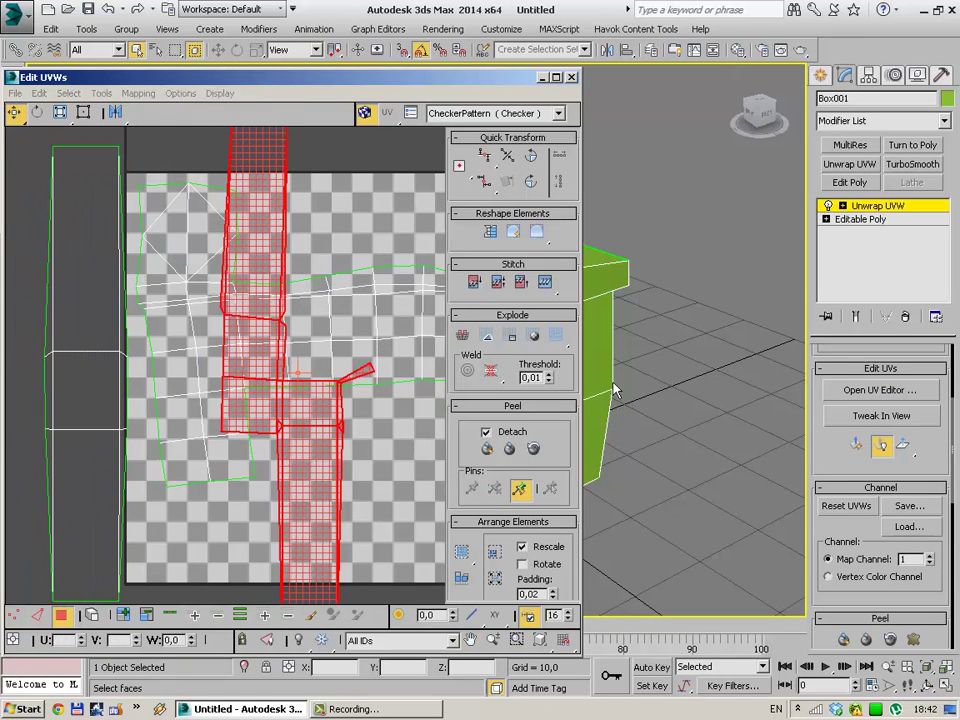
left_click(213, 322)
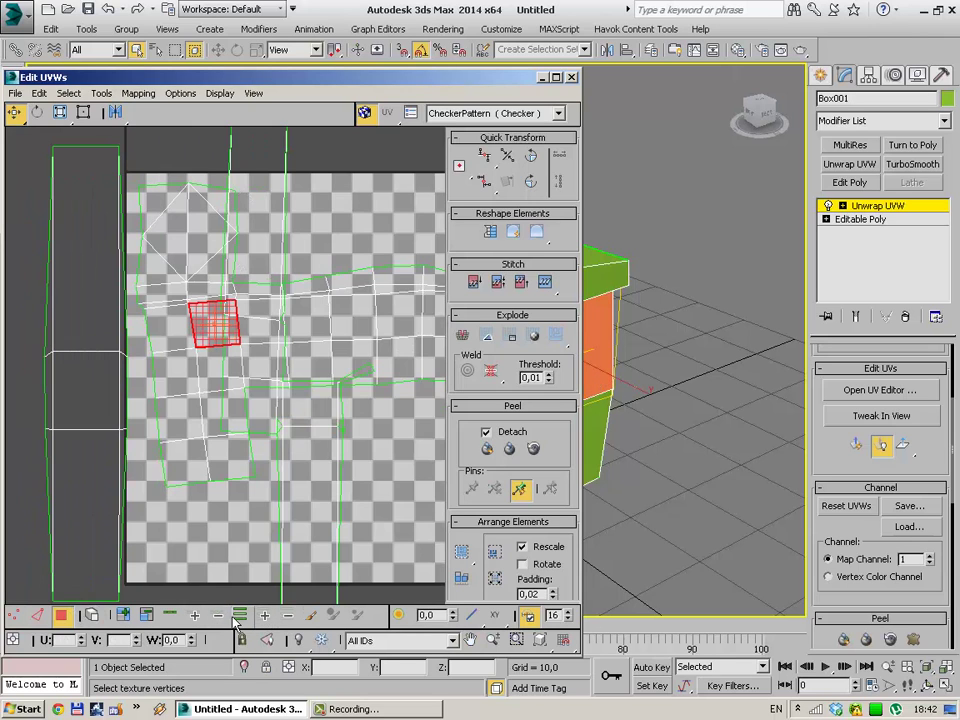
left_click(124, 616)
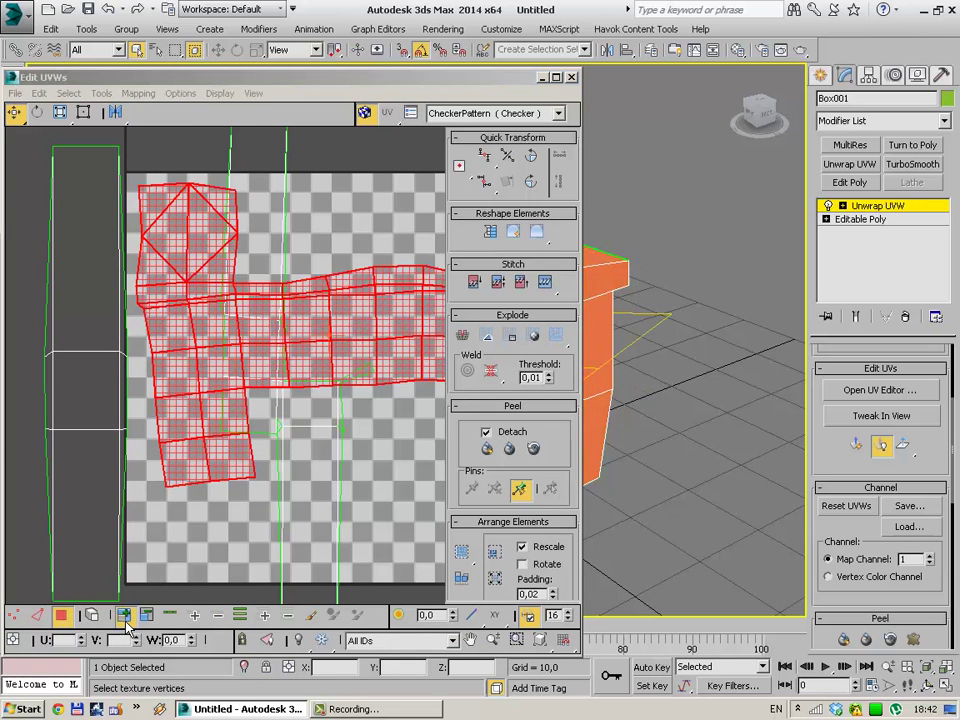
scroll(146, 345, "down", 3)
left_click_drag(175, 370, 306, 194)
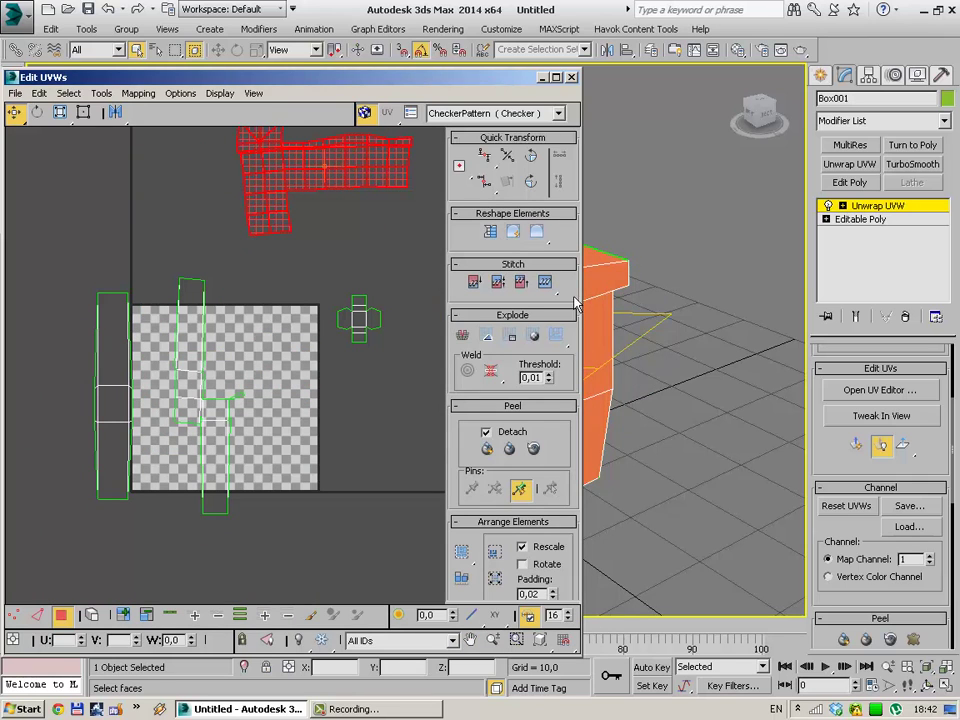
mouse_move(574, 300)
middle_mouse_down()
mouse_move(668, 293)
mouse_move(678, 220)
middle_mouse_up()
Select the bow's UV strips by element and shift them right within the checker square.
left_click(638, 224)
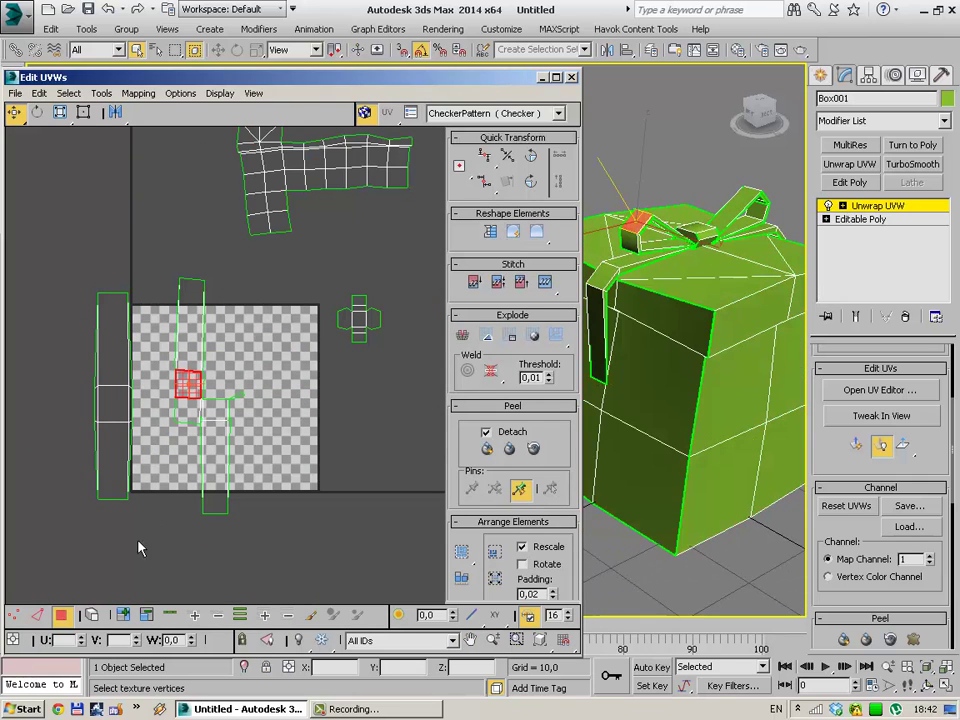
left_click(122, 616)
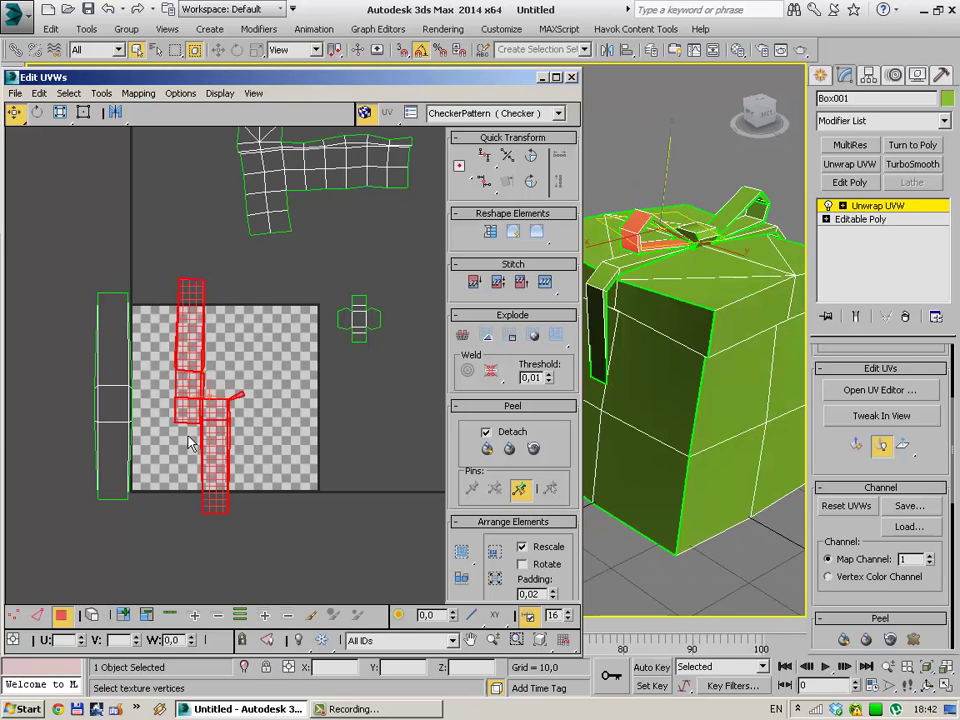
left_click_drag(215, 438, 295, 438)
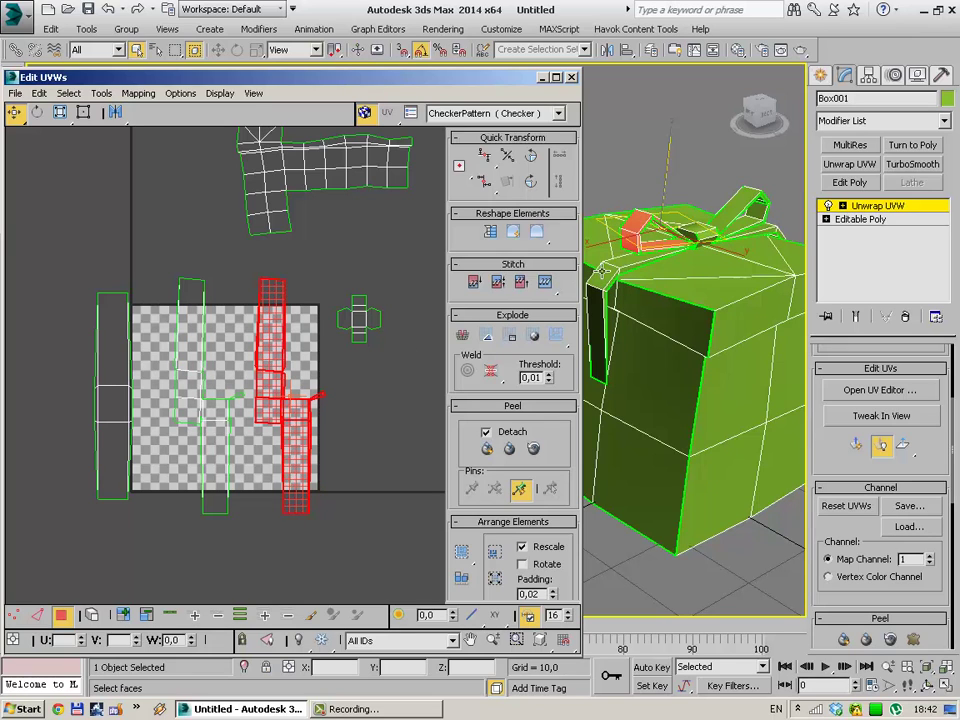
Select each long ribbon strip by element and move both to the left of the checker.
left_click(603, 277)
left_click(120, 616)
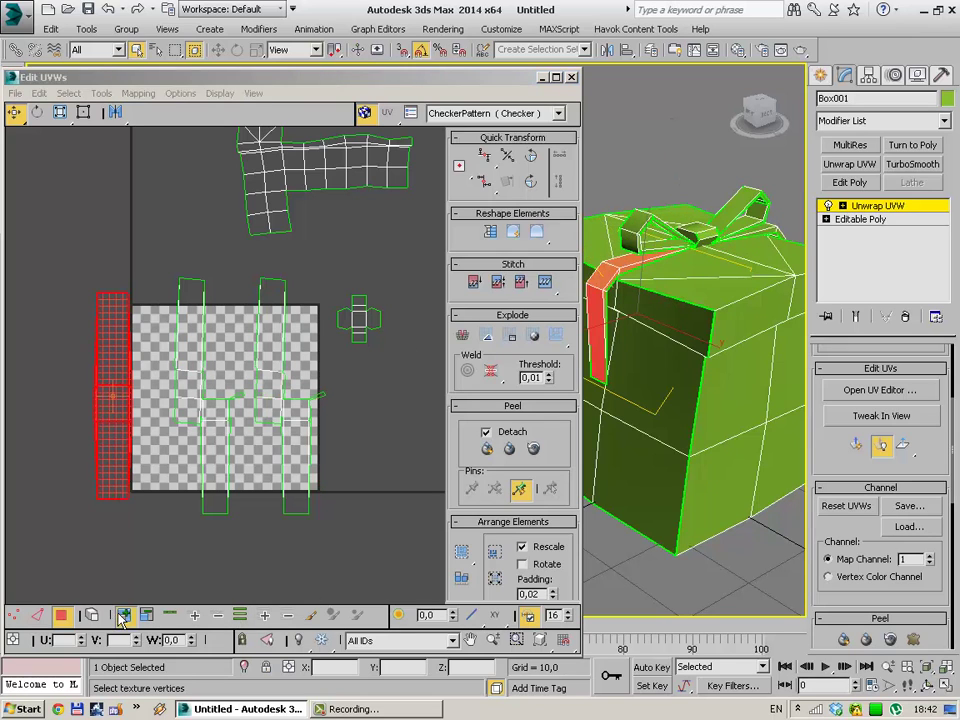
mouse_move(113, 418)
left_mouse_down()
mouse_move(176, 425)
mouse_move(66, 424)
left_mouse_up()
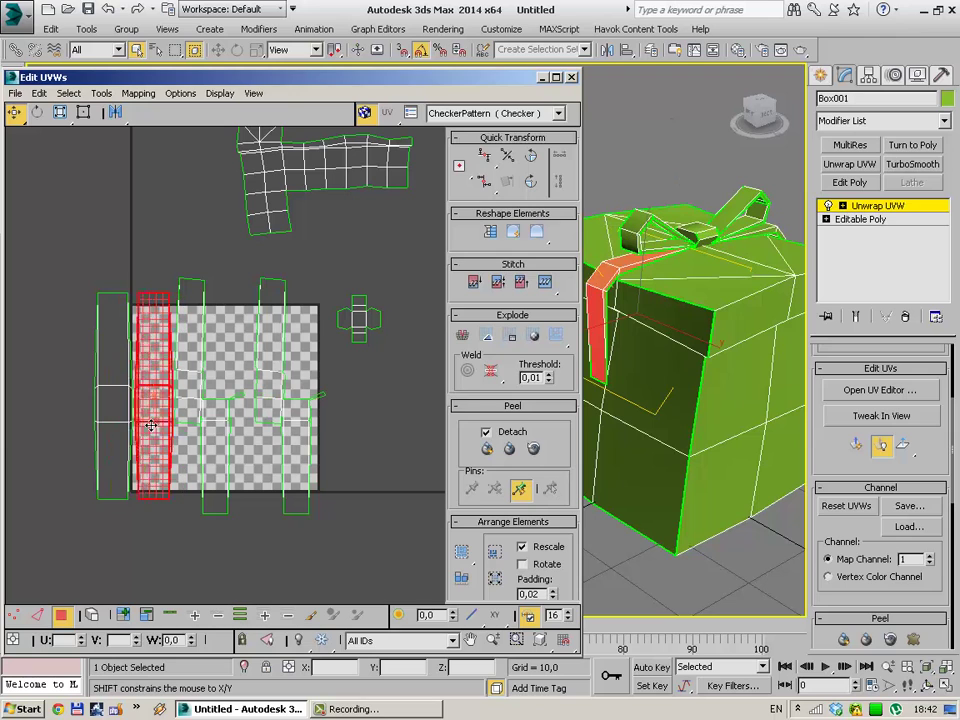
middle_click_drag(128, 268, 217, 258)
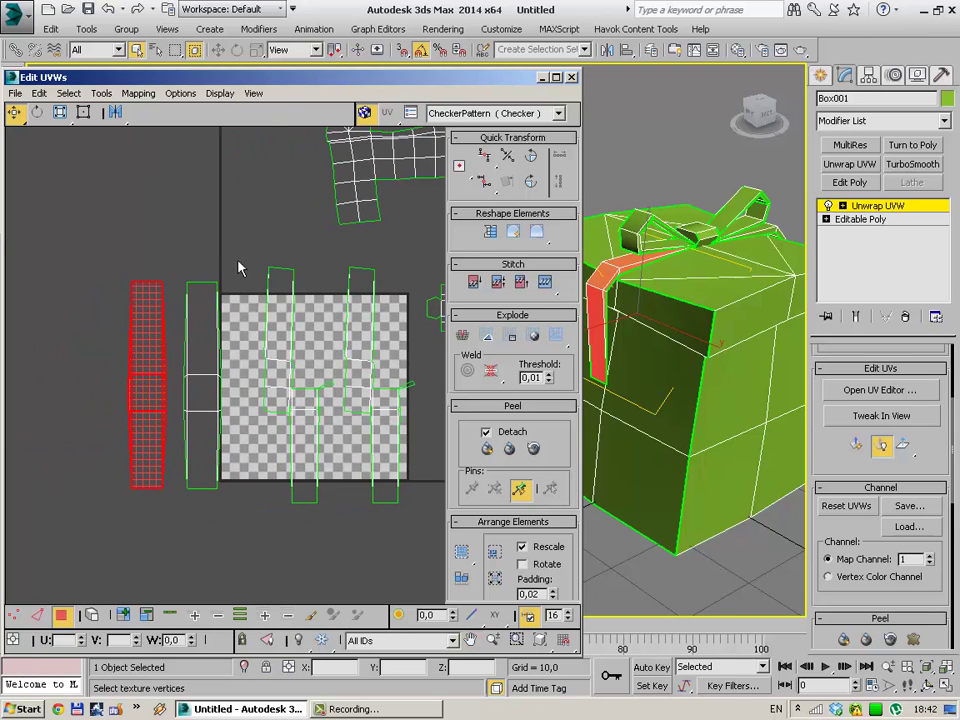
left_click(202, 470)
left_click_drag(210, 475, 110, 477)
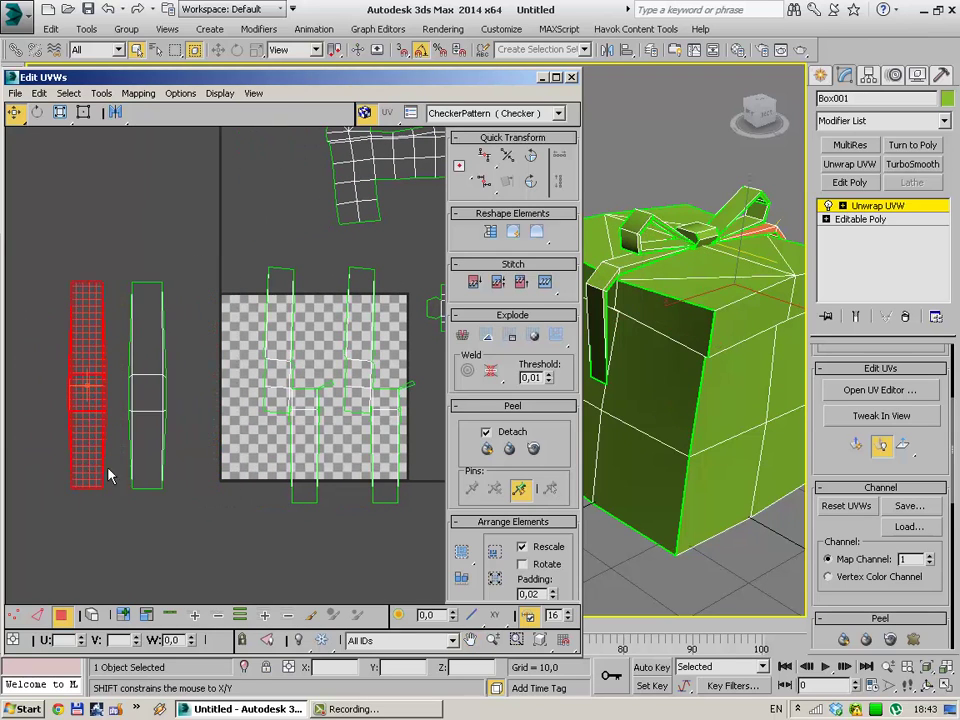
left_click(110, 477)
Marquee-select both ribbon strips and place them side by side below the checker square.
scroll(115, 440, "down", 2)
scroll(115, 430, "down", 2)
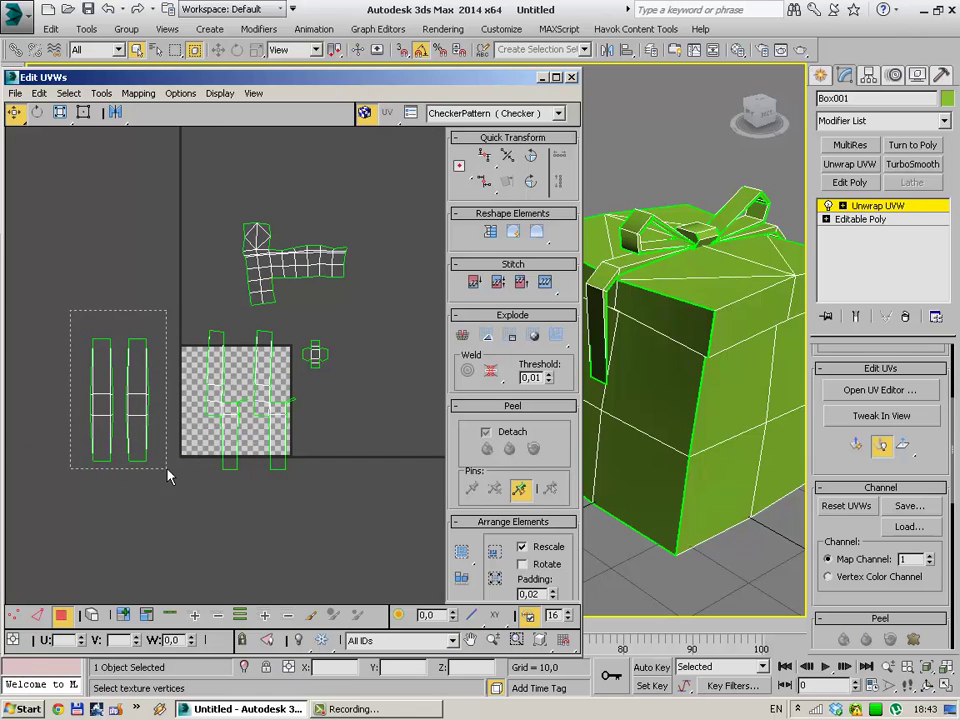
left_click_drag(168, 477, 167, 470)
left_click_drag(138, 401, 265, 555)
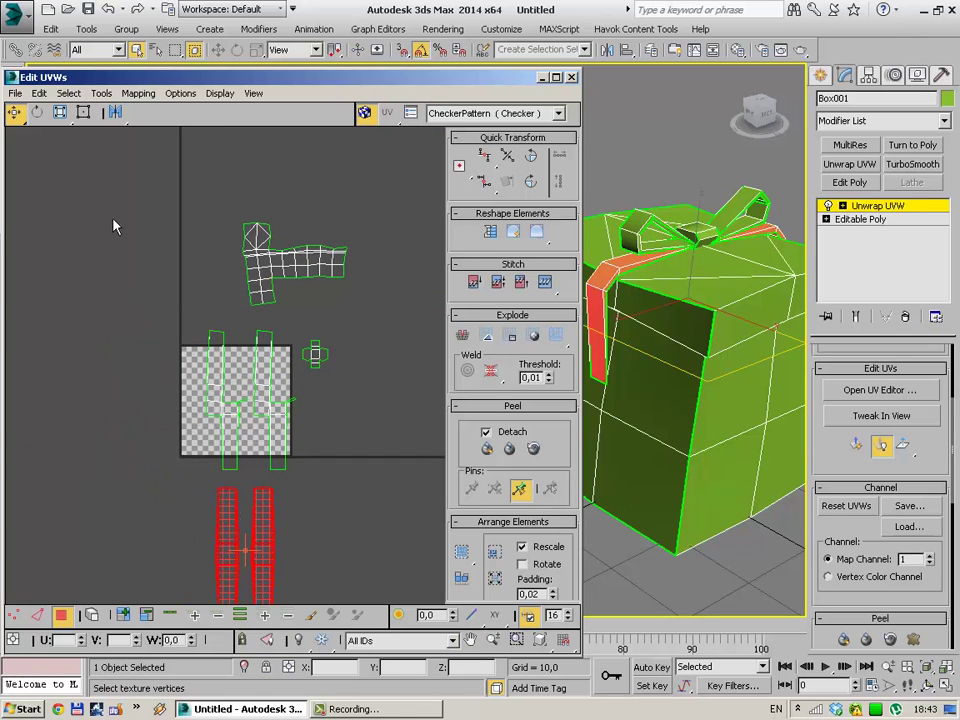
left_click_drag(115, 217, 358, 578)
left_click(352, 518)
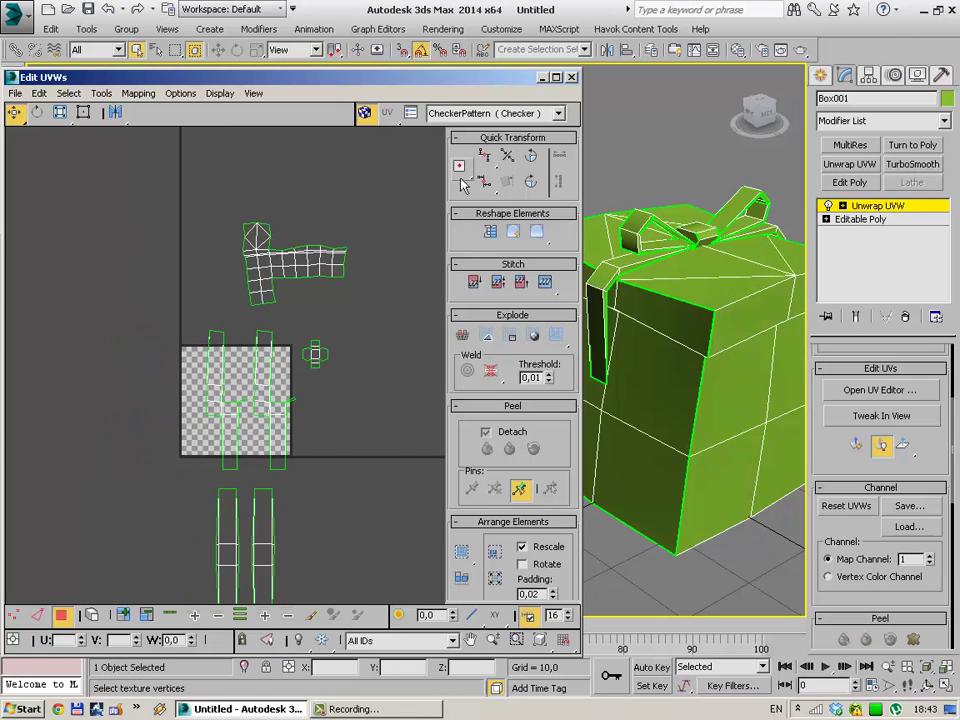
Display CheckerPattern on the box, then select the bow islands and shrink them with Free Form.
left_click(490, 113)
left_click(480, 129)
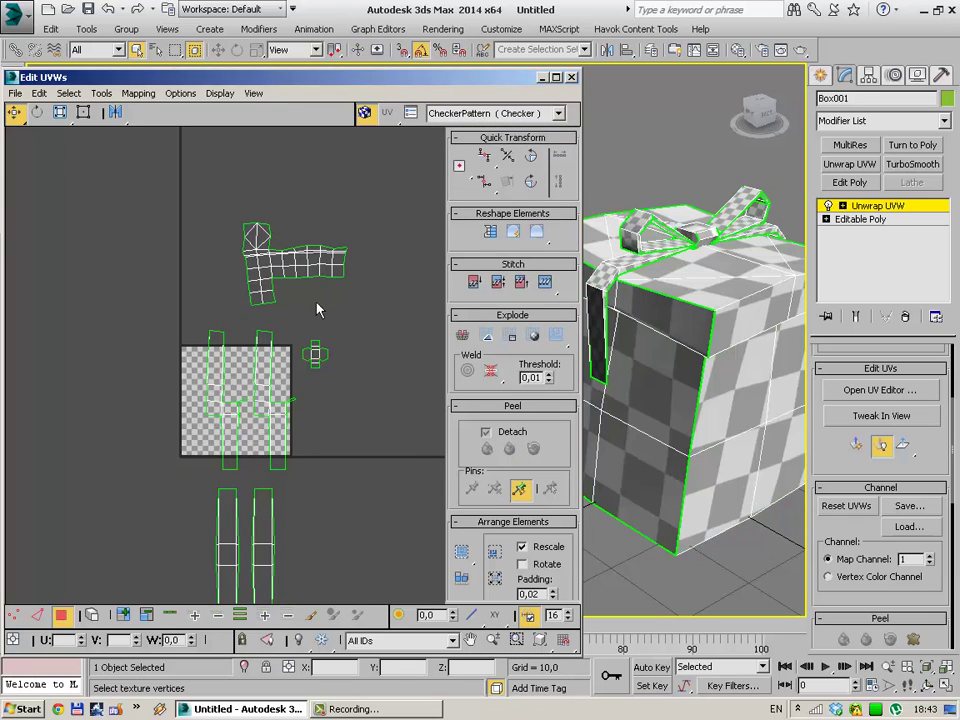
left_click_drag(185, 312, 218, 372)
left_click_drag(240, 470, 210, 405)
left_click_drag(284, 445, 291, 465)
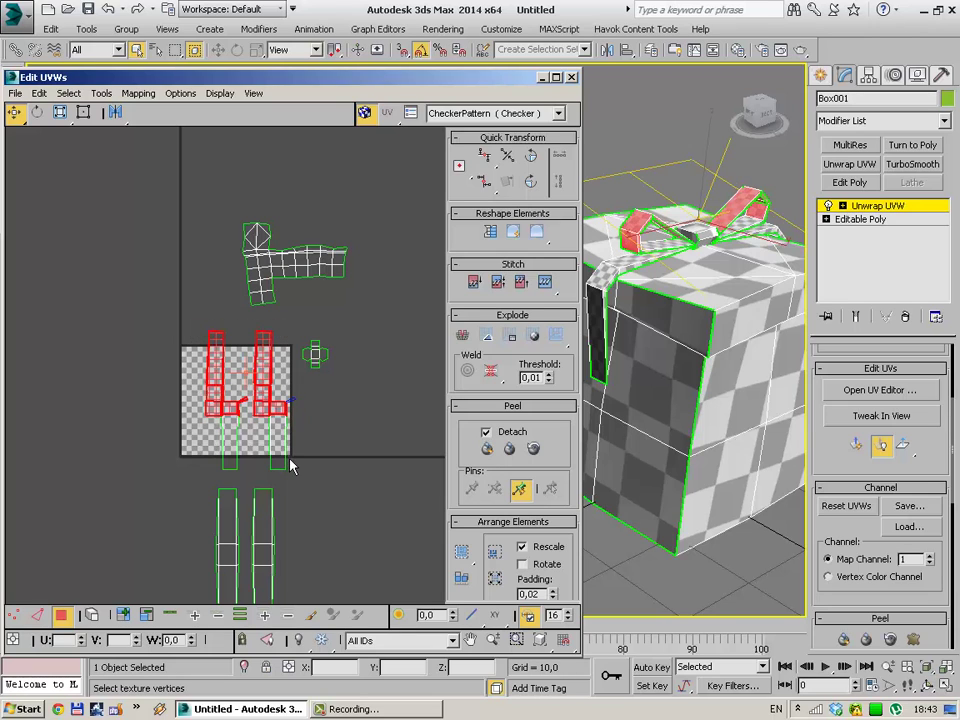
left_click(123, 616)
left_click(61, 112)
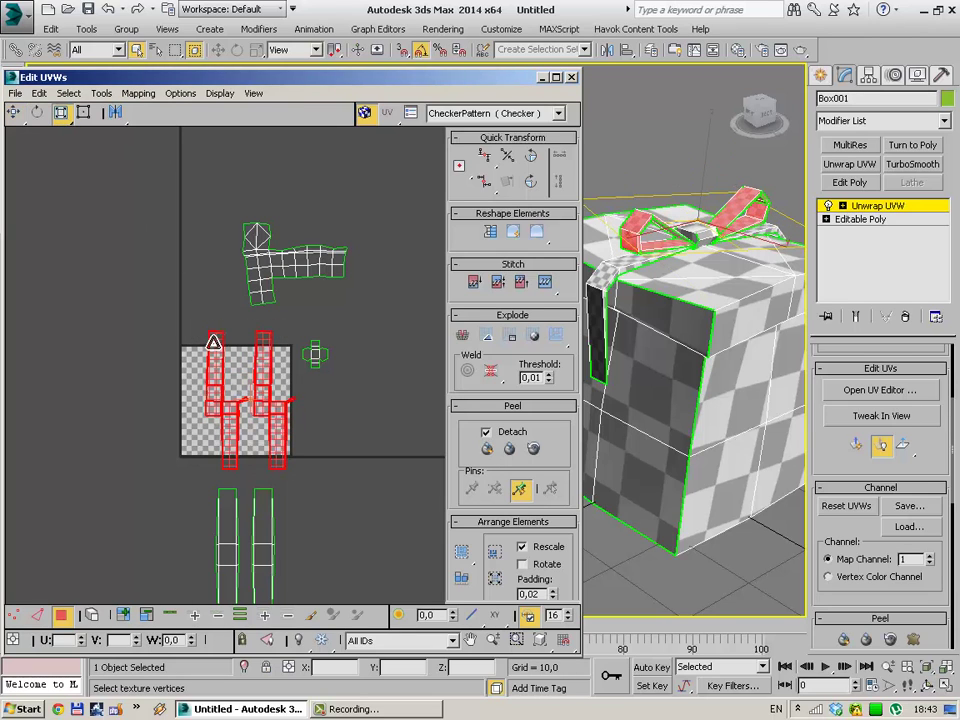
left_click_drag(213, 343, 229, 363)
mouse_move(660, 300)
middle_mouse_down("alt")
mouse_move(628, 272)
mouse_move(667, 296)
middle_mouse_up("alt")
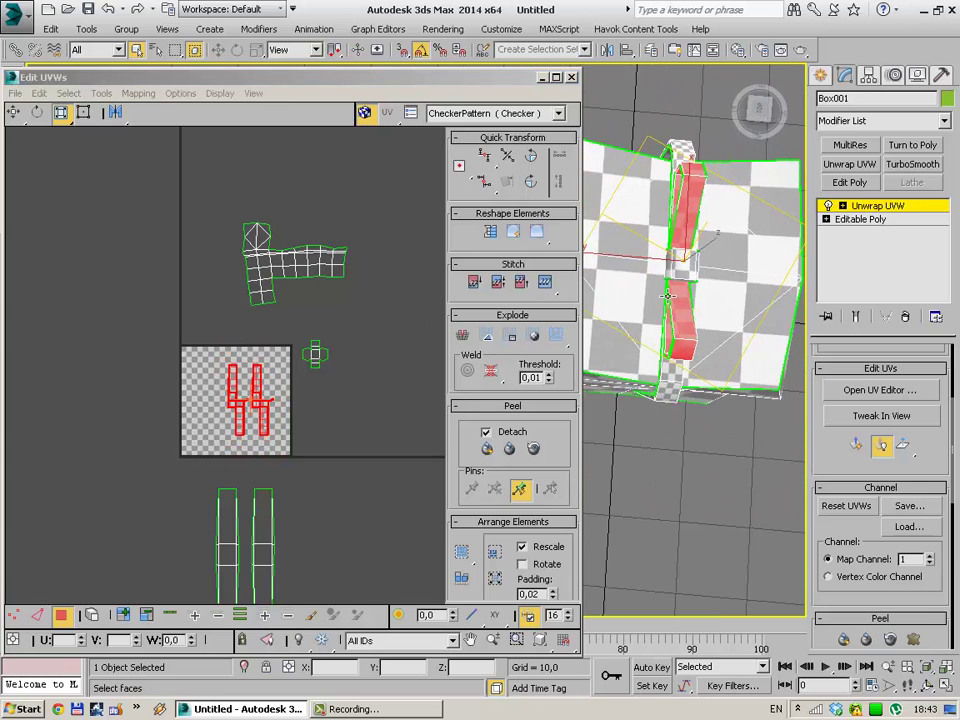
scroll(667, 296, "up", 3)
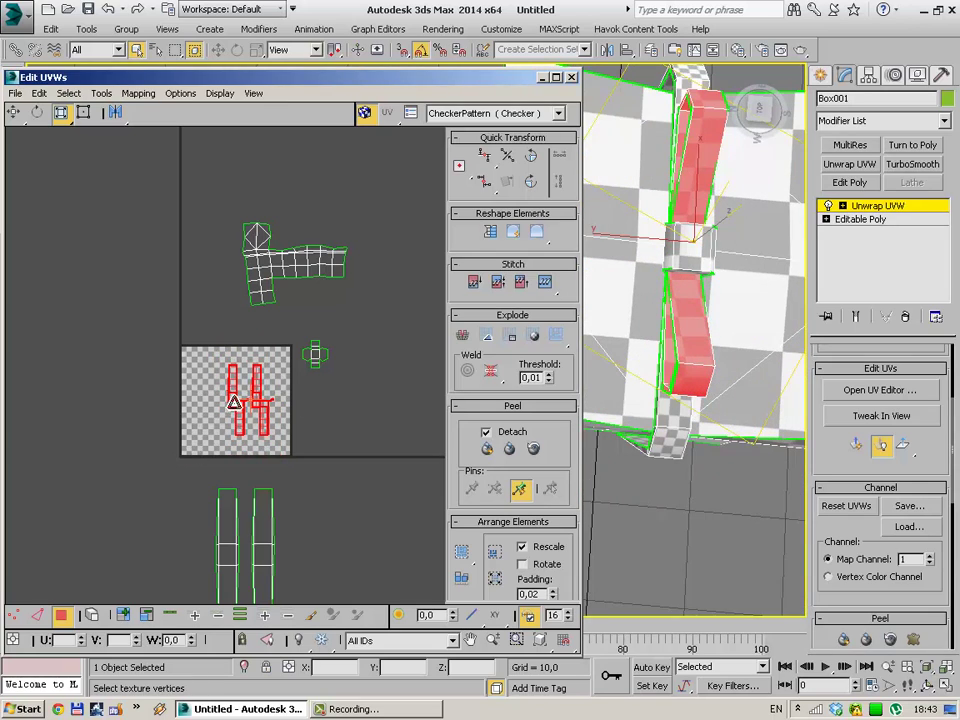
left_click_drag(233, 402, 243, 428)
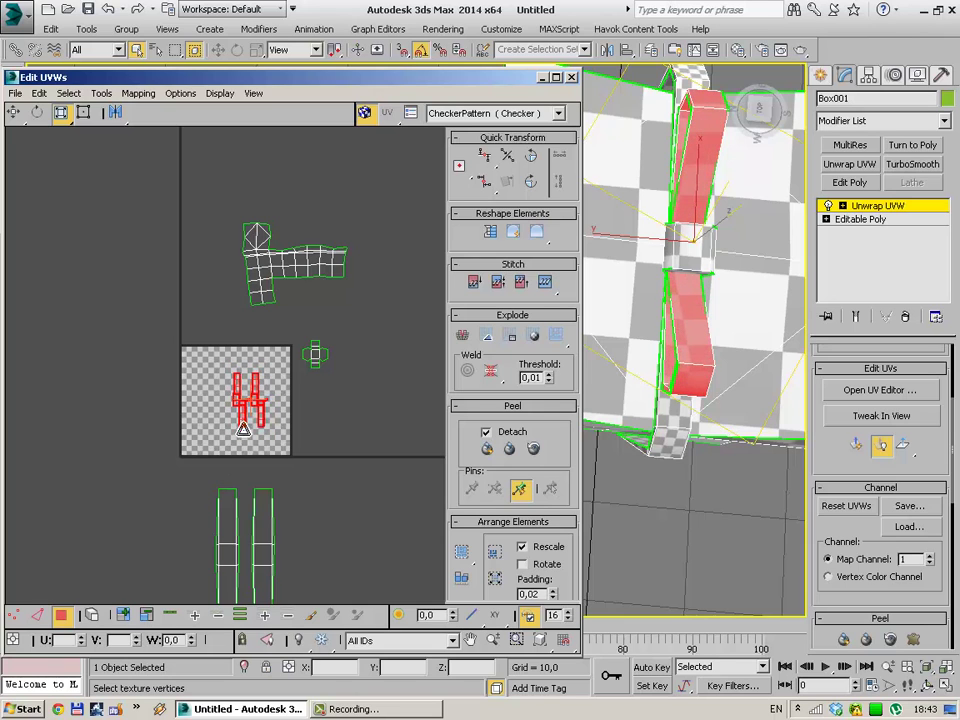
Enlarge the T-shaped box body island and move it up and left.
left_click_drag(352, 265, 418, 326)
mouse_move(353, 214)
left_mouse_down()
mouse_move(375, 209)
mouse_move(366, 211)
left_mouse_up()
left_click(14, 112)
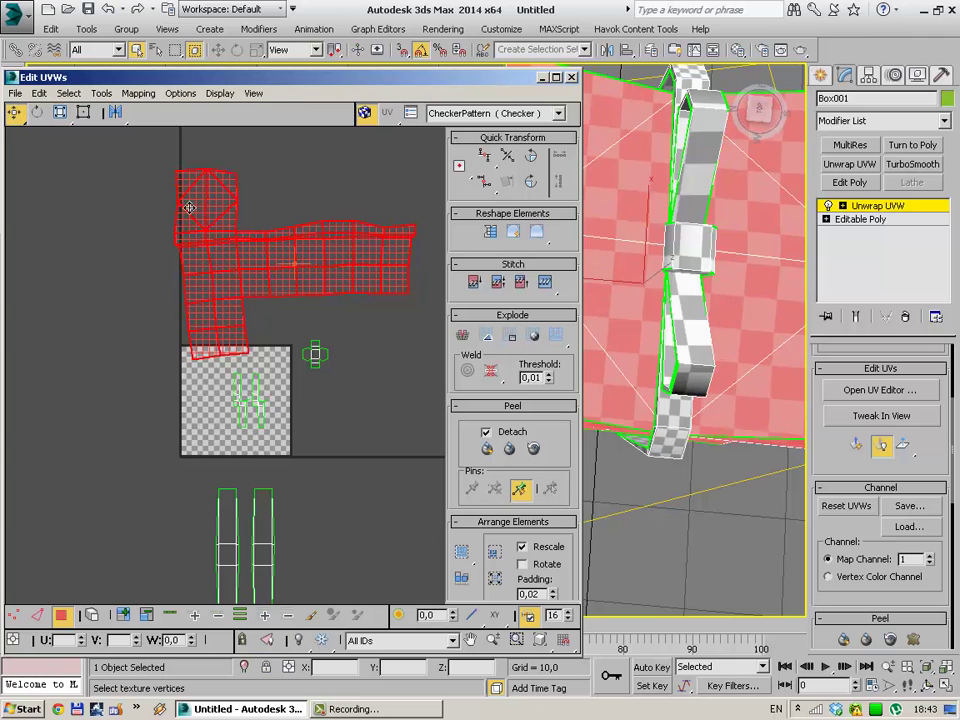
left_click_drag(181, 198, 96, 88)
Scale the H-shaped bow island down and move it up beside the box body island.
left_click_drag(196, 309, 298, 444)
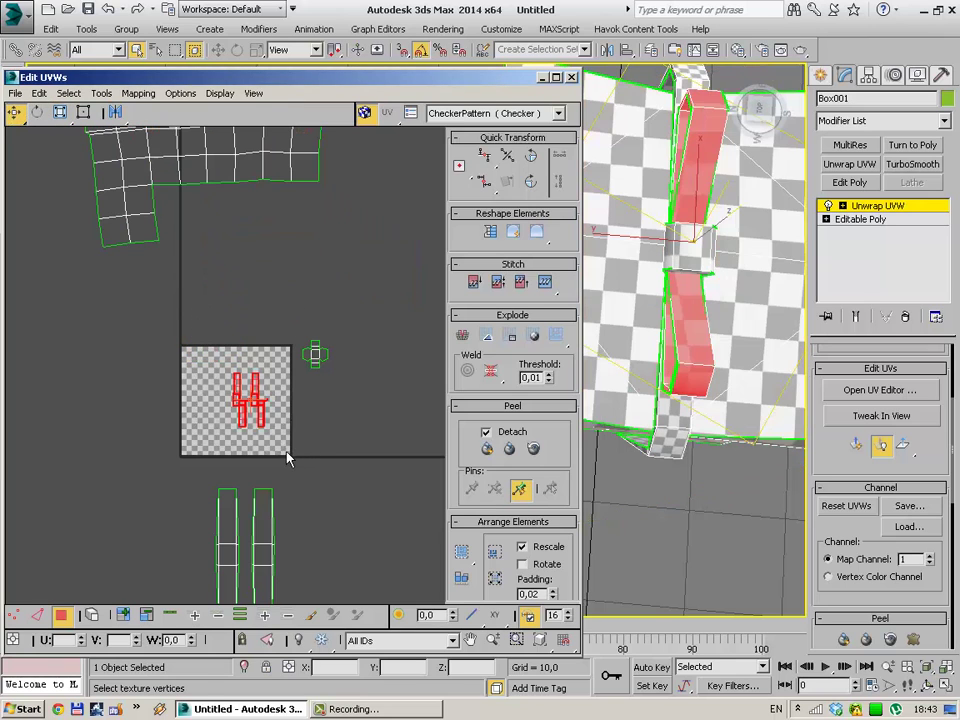
middle_click_drag(650, 300, 578, 317, "alt")
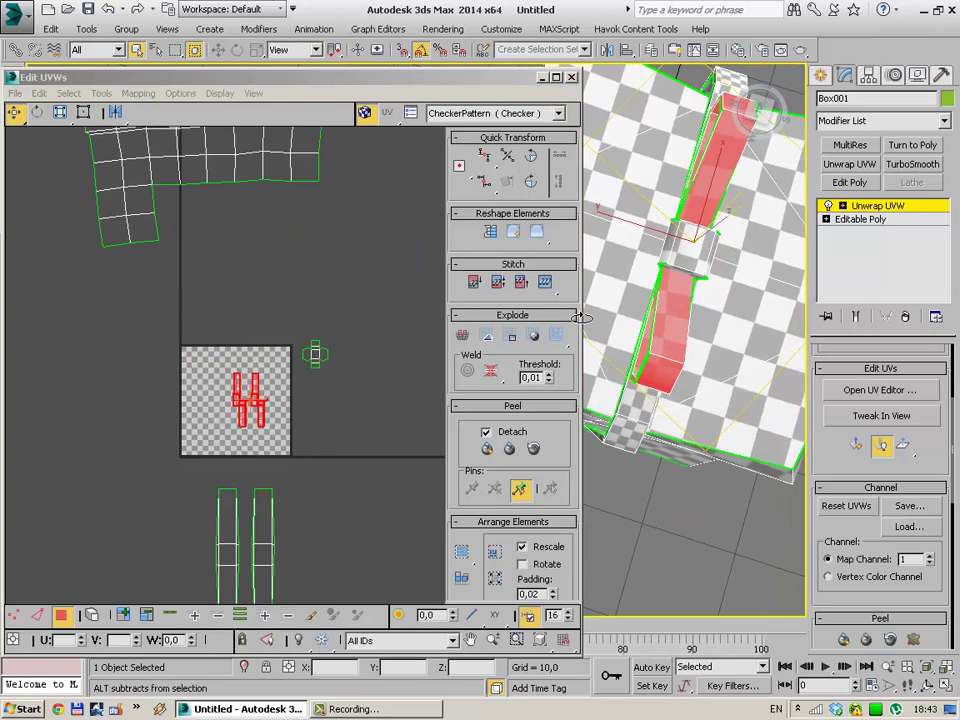
left_click(60, 112)
left_click_drag(237, 381, 250, 381)
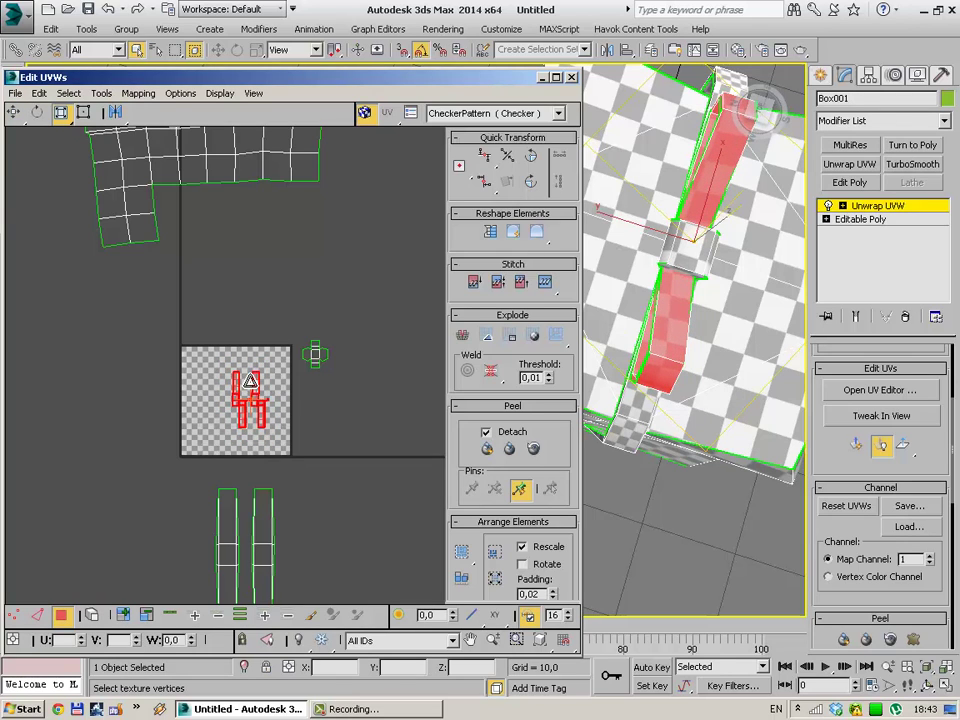
left_click(16, 113)
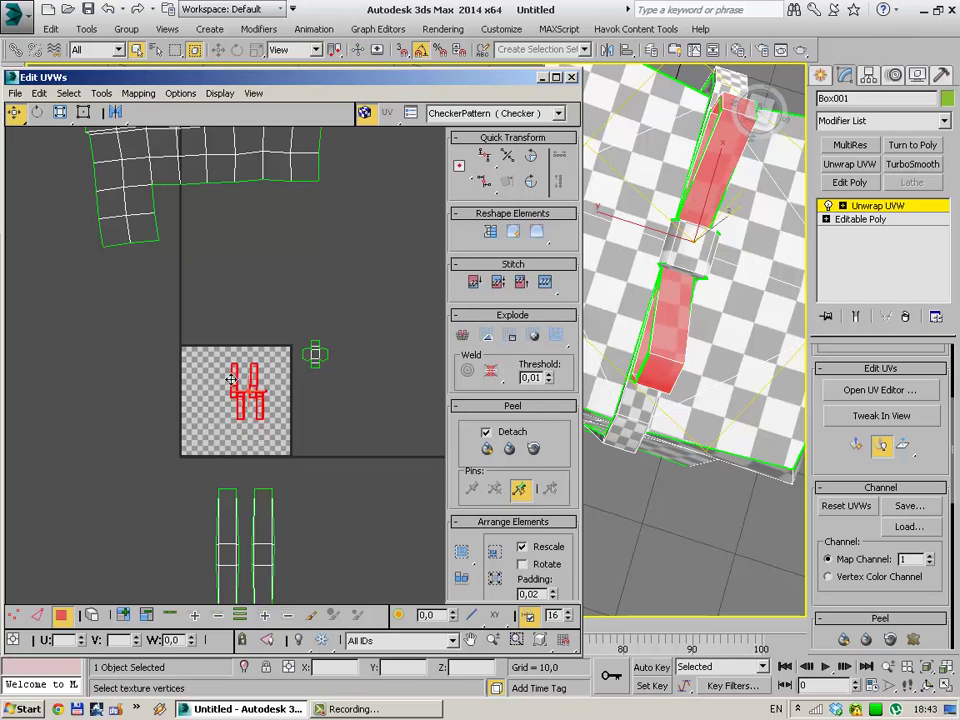
left_click_drag(236, 393, 190, 218)
left_click(280, 312)
left_click_drag(310, 300, 375, 416)
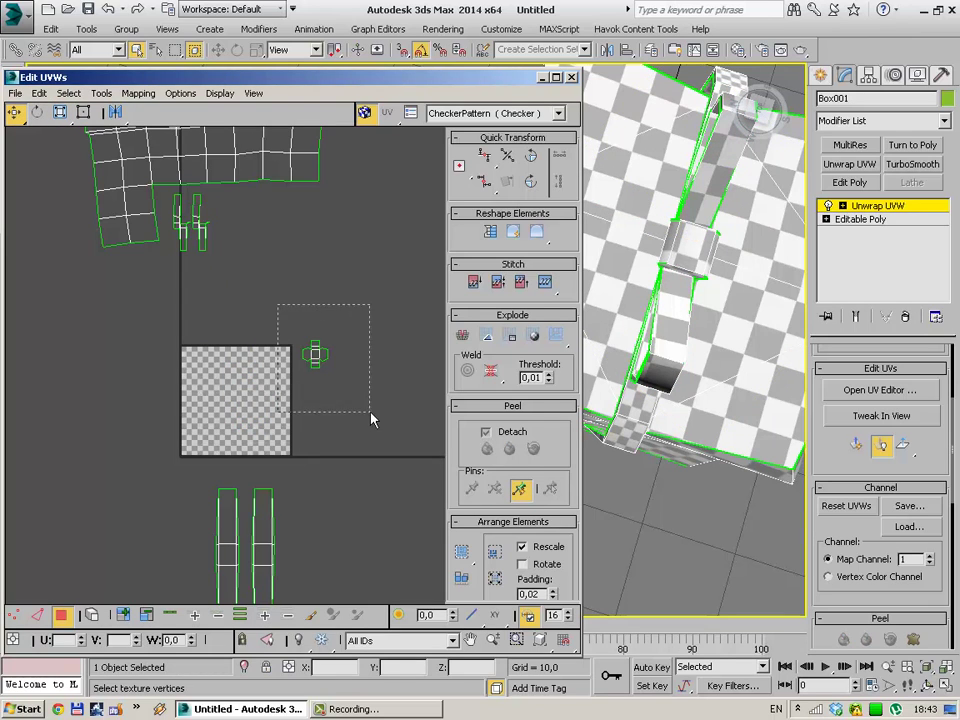
left_click(61, 112)
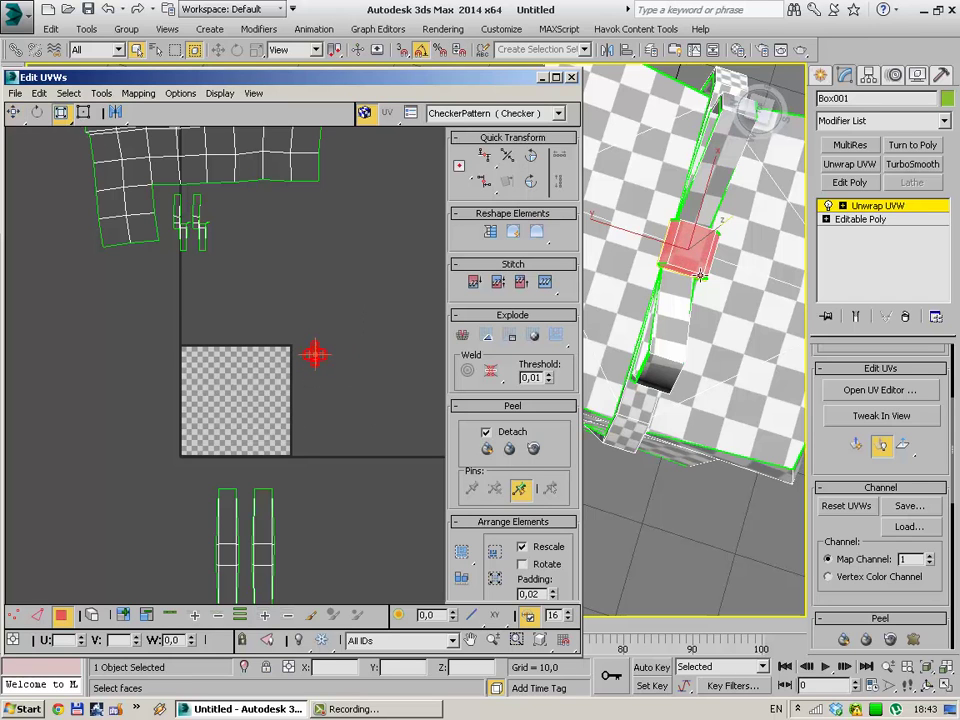
Frame the cross-shaped UV layout and switch to vertex editing.
mouse_move(701, 275)
middle_mouse_down("alt")
mouse_move(733, 225)
mouse_move(924, 452)
middle_mouse_up("alt")
mouse_move(598, 386)
middle_mouse_down("alt")
mouse_move(624, 317)
mouse_move(610, 330)
middle_mouse_up("alt")
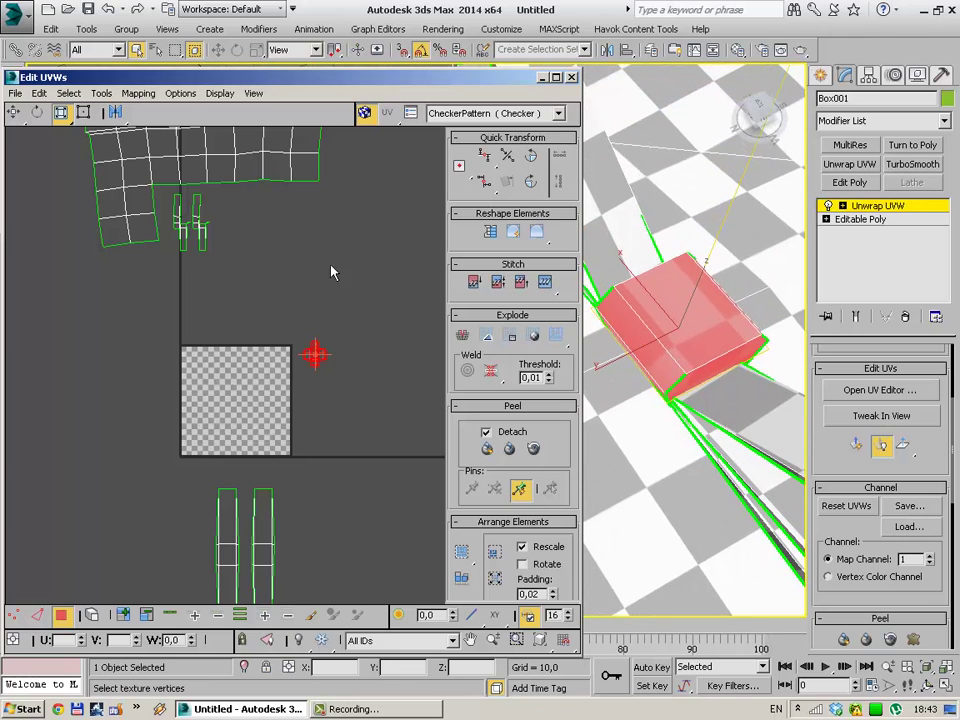
scroll(334, 295, "up", 3)
scroll(336, 317, "up", 4)
scroll(308, 397, "up", 2)
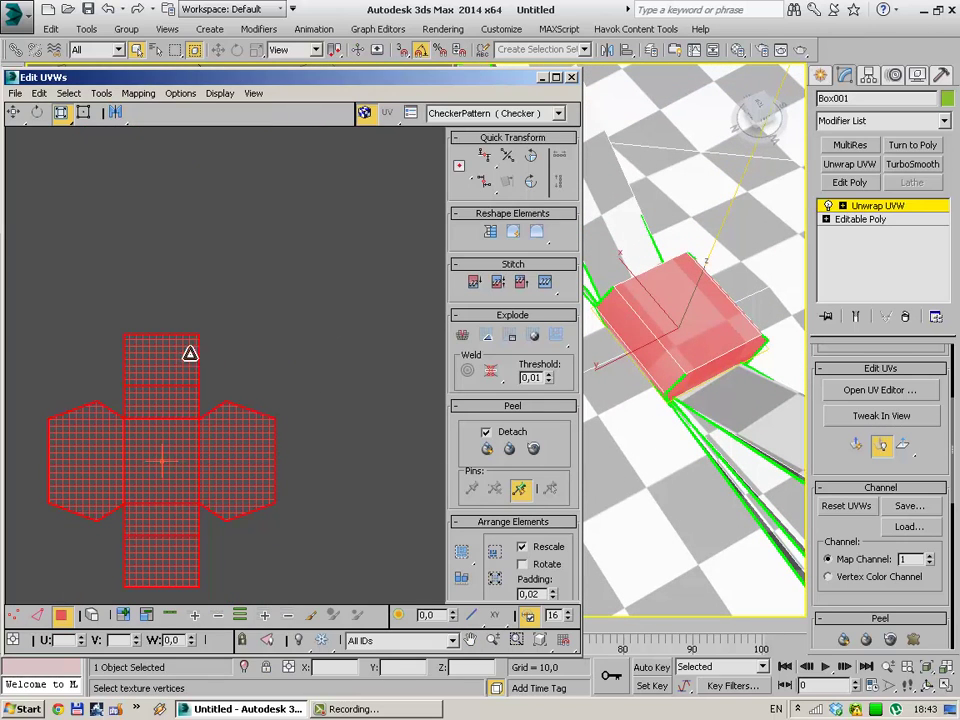
middle_click_drag(188, 351, 206, 265)
left_click(119, 180)
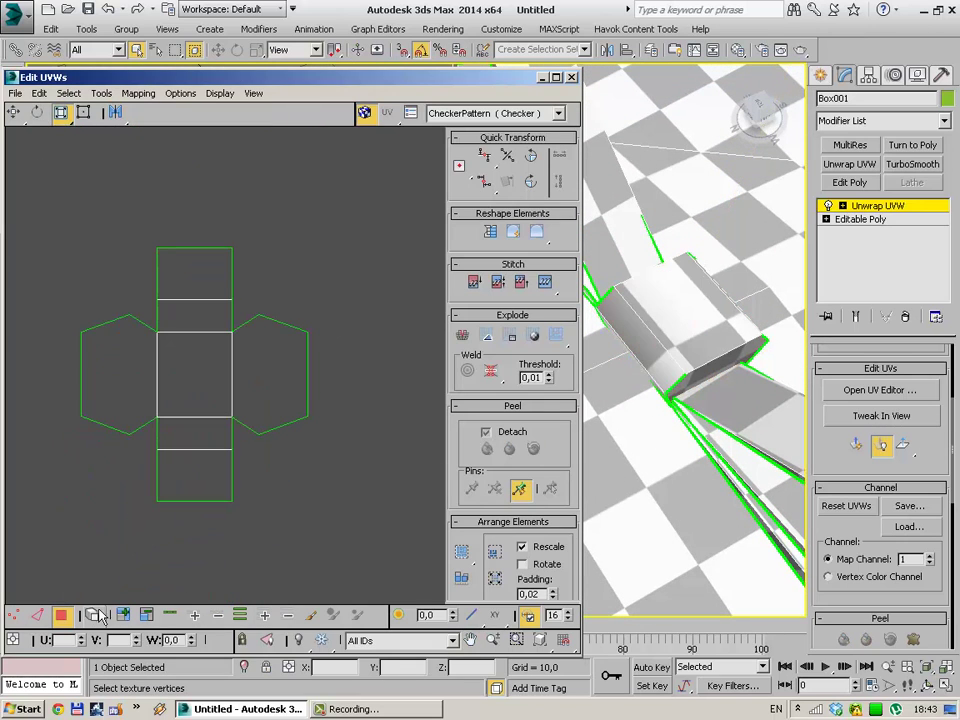
left_click(37, 616)
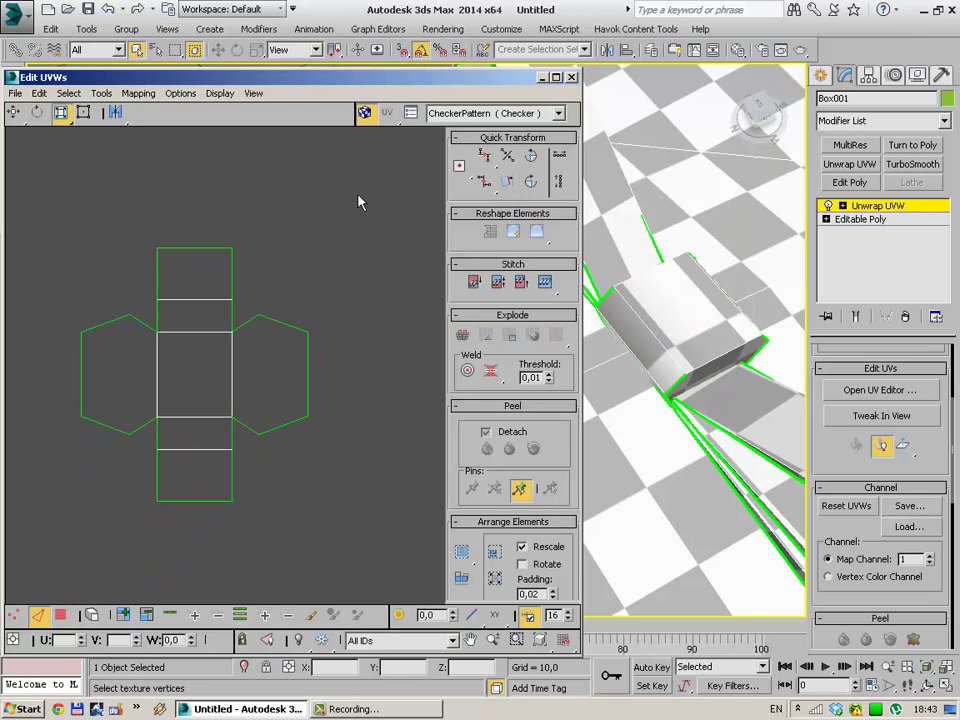
left_click_drag(350, 209, 207, 544)
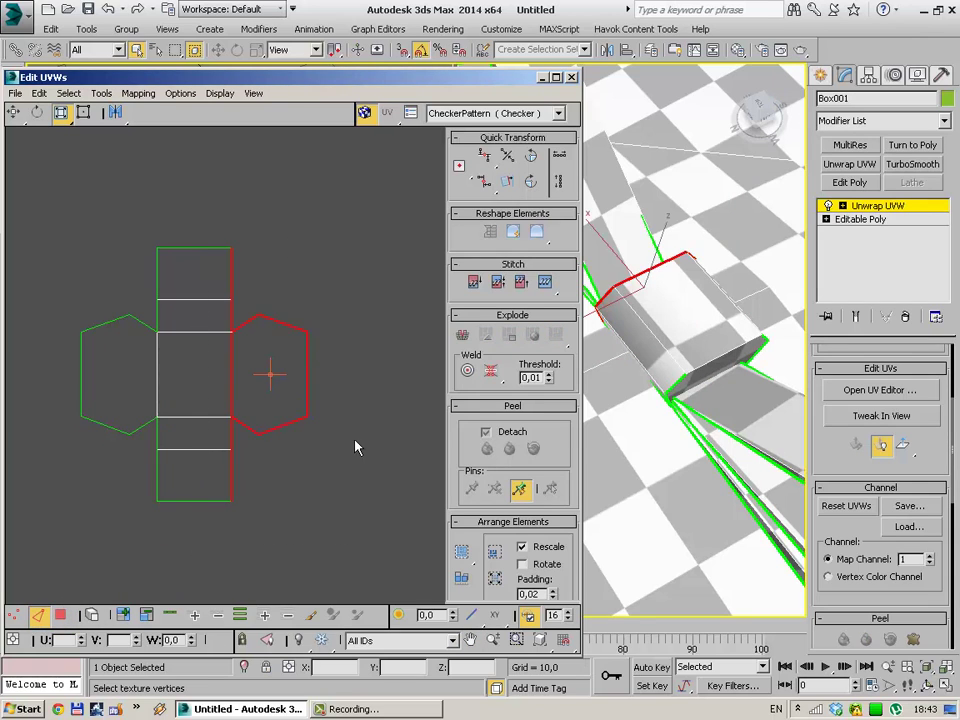
left_click(88, 265)
left_click_drag(385, 540, 385, 541)
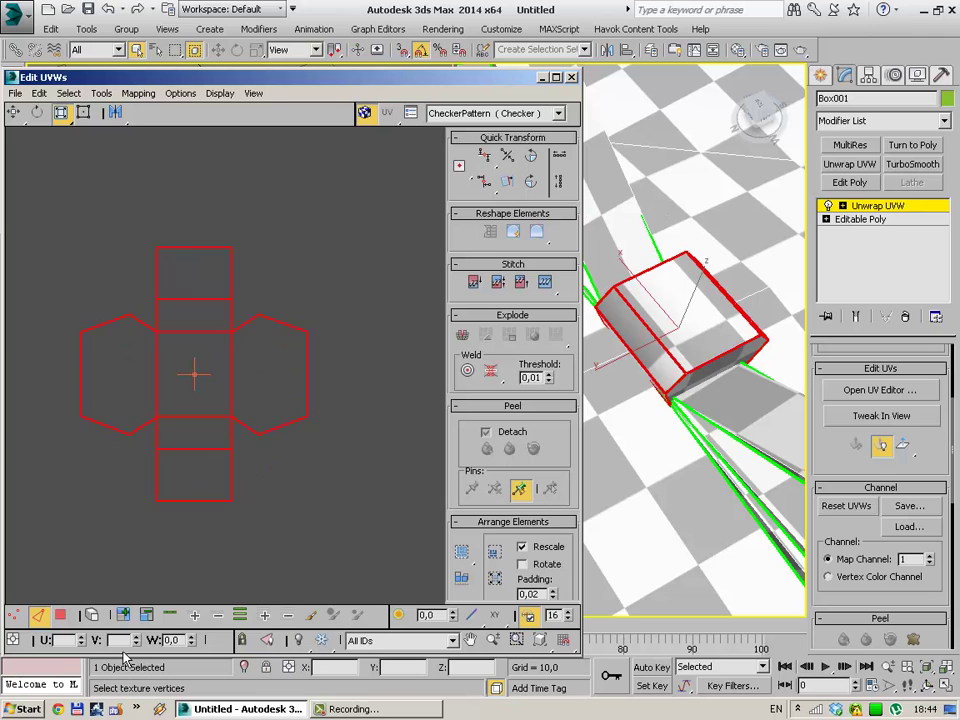
left_click(321, 471)
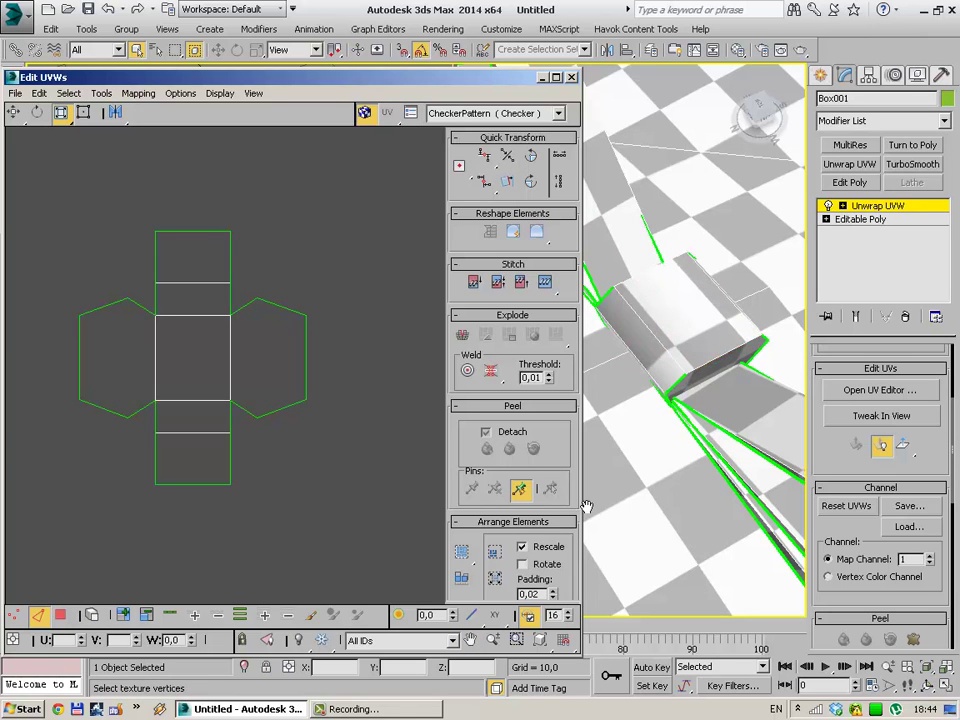
mouse_move(619, 436)
middle_mouse_down("alt")
mouse_move(583, 399)
mouse_move(611, 390)
middle_mouse_up("alt")
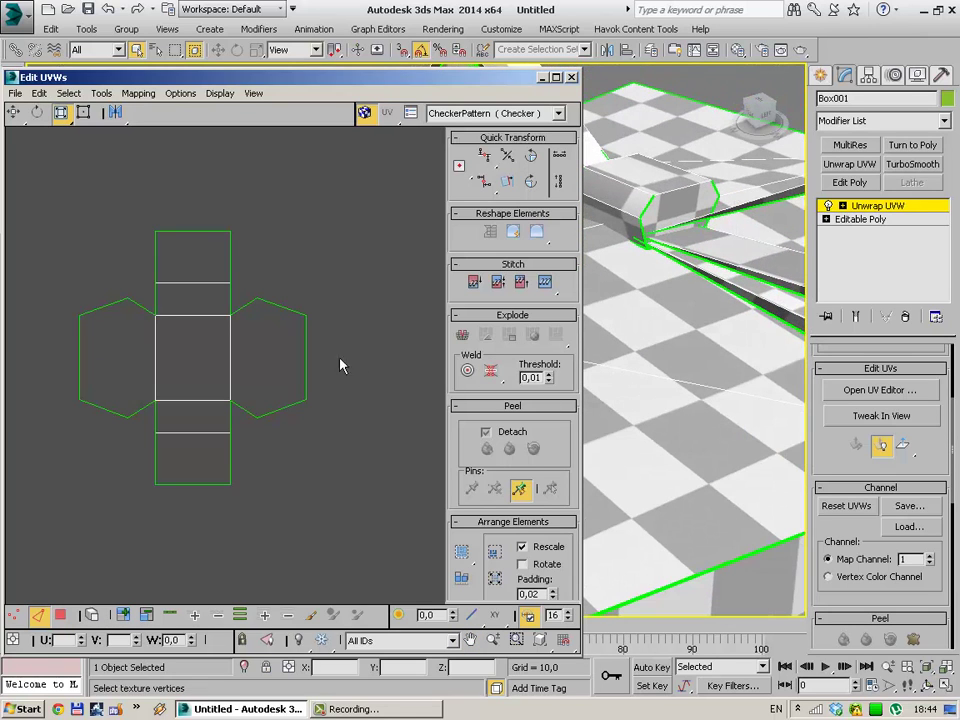
Trial-stretch the right hexagon flap and central square face, undoing both attempts.
left_click(307, 362)
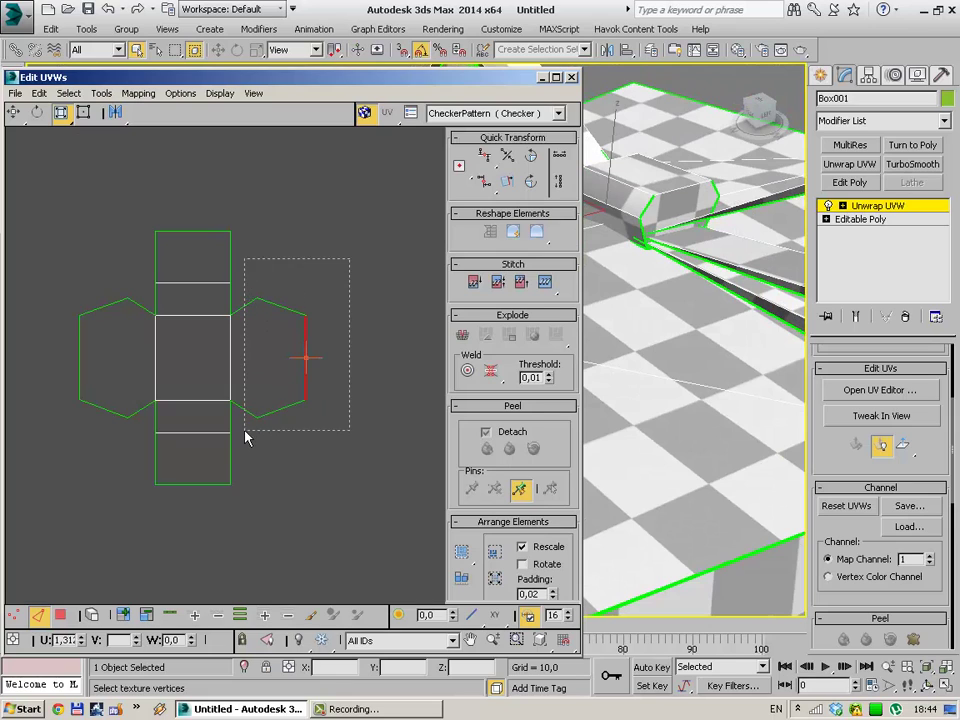
left_click_drag(245, 436, 245, 436)
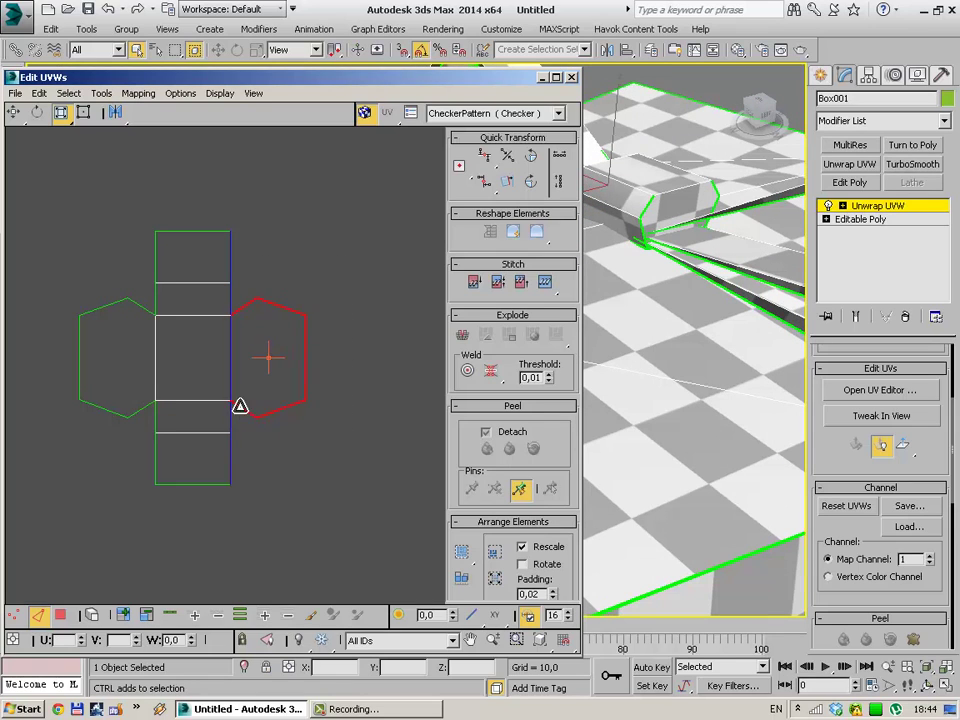
left_click(84, 112)
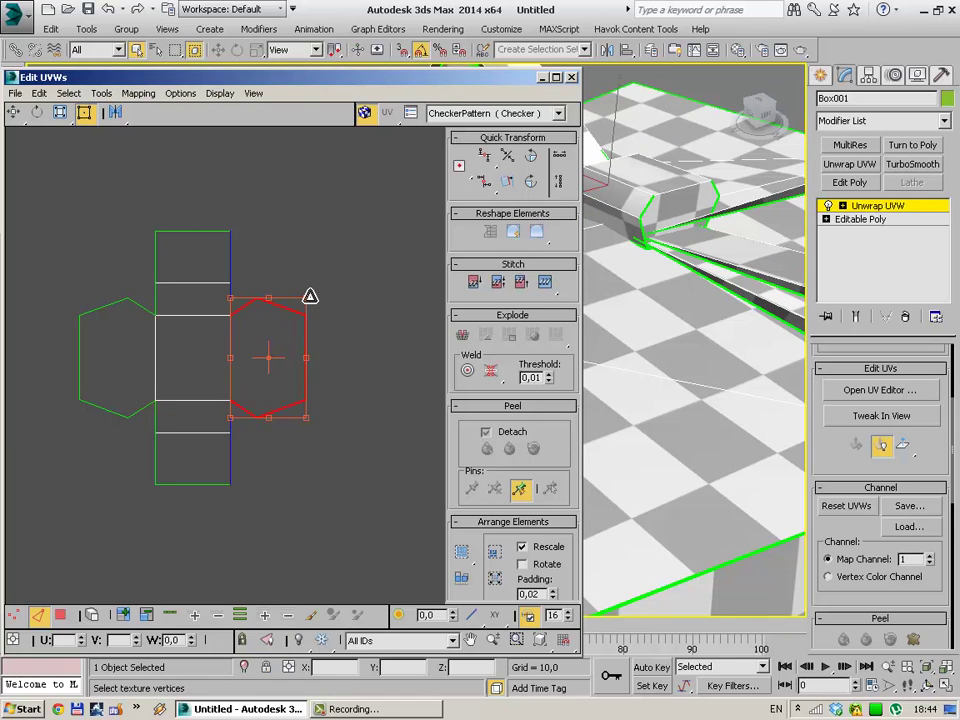
left_click_drag(309, 303, 328, 297)
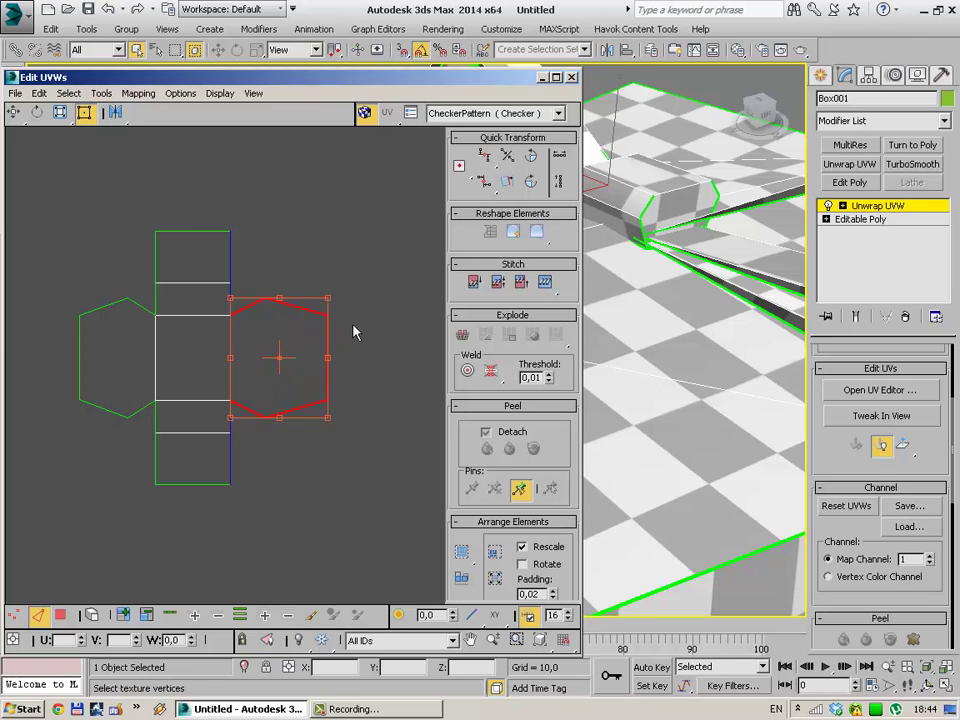
key("ctrl+z")
key("3")
left_click(259, 364)
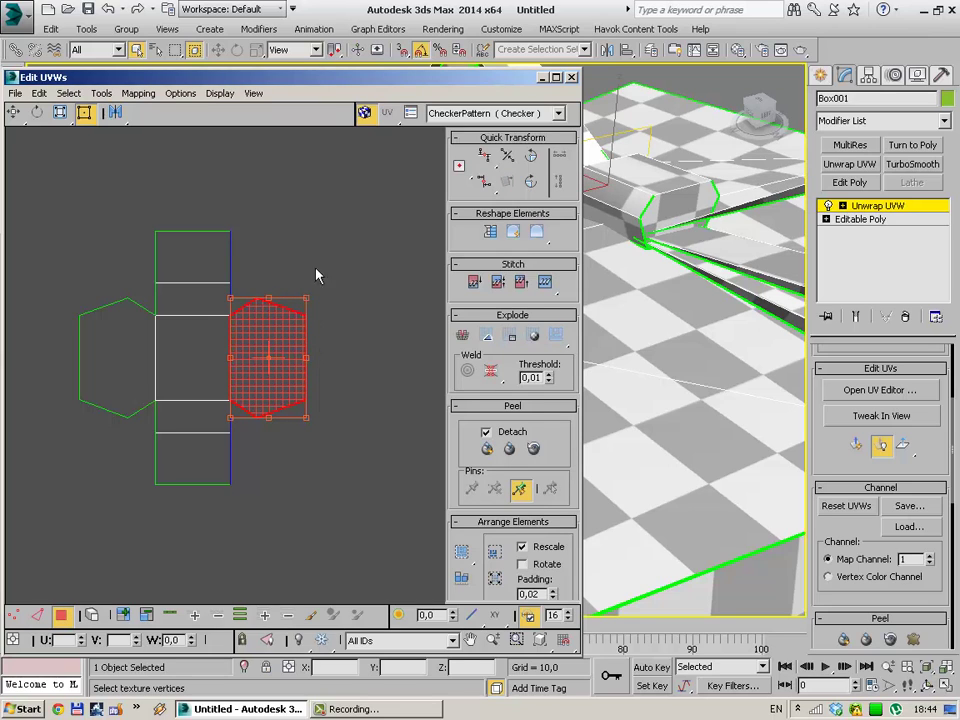
left_click(316, 276)
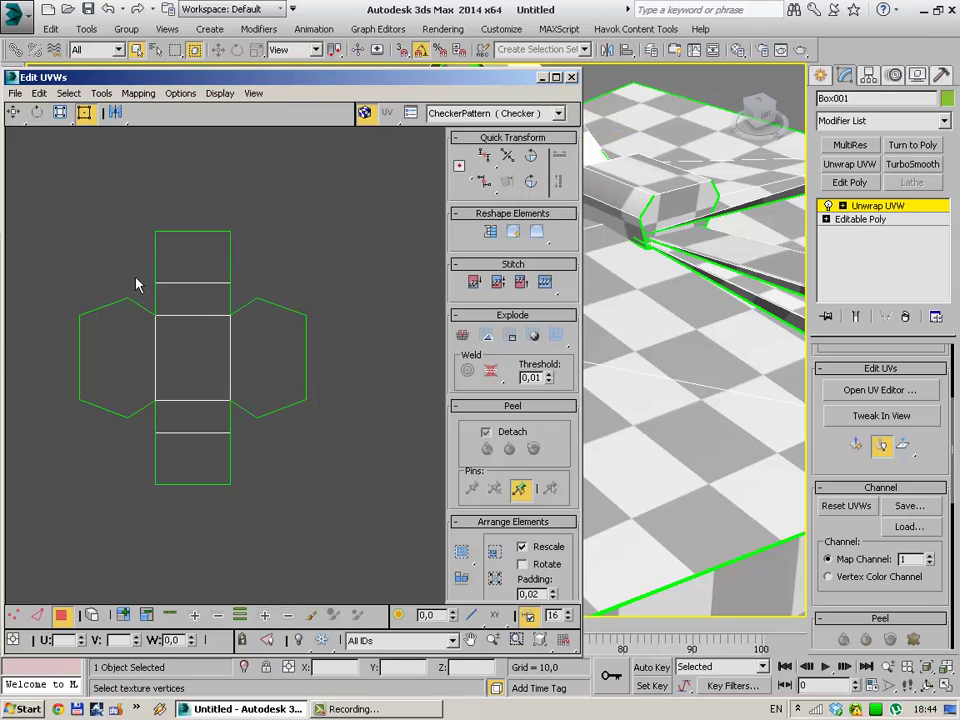
left_click(194, 354)
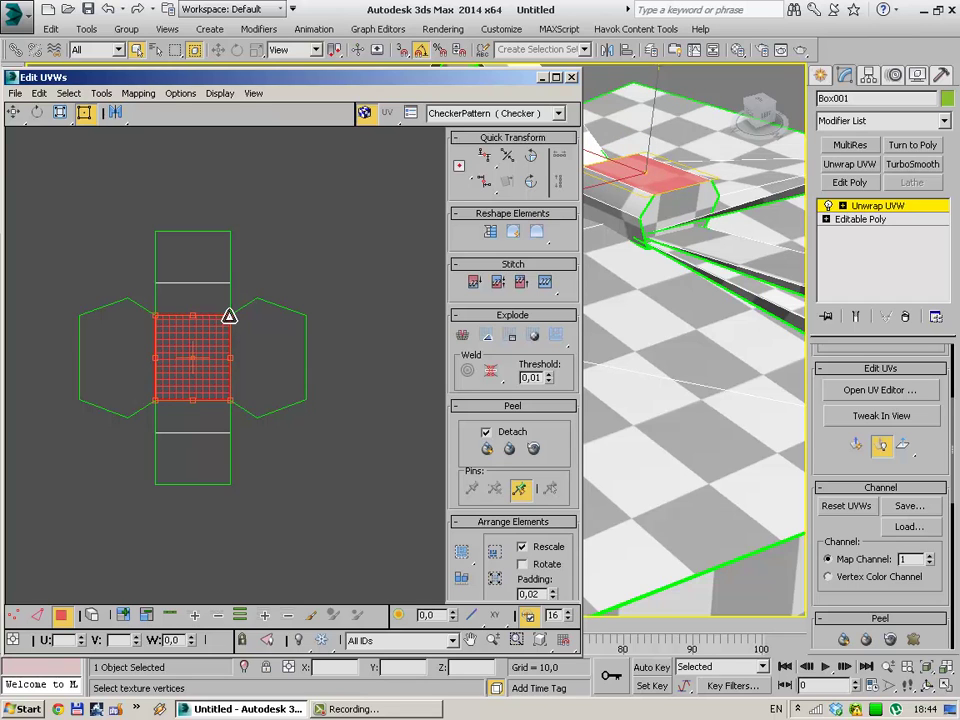
left_click_drag(229, 316, 260, 315)
middle_click_drag(620, 330, 657, 291, "alt")
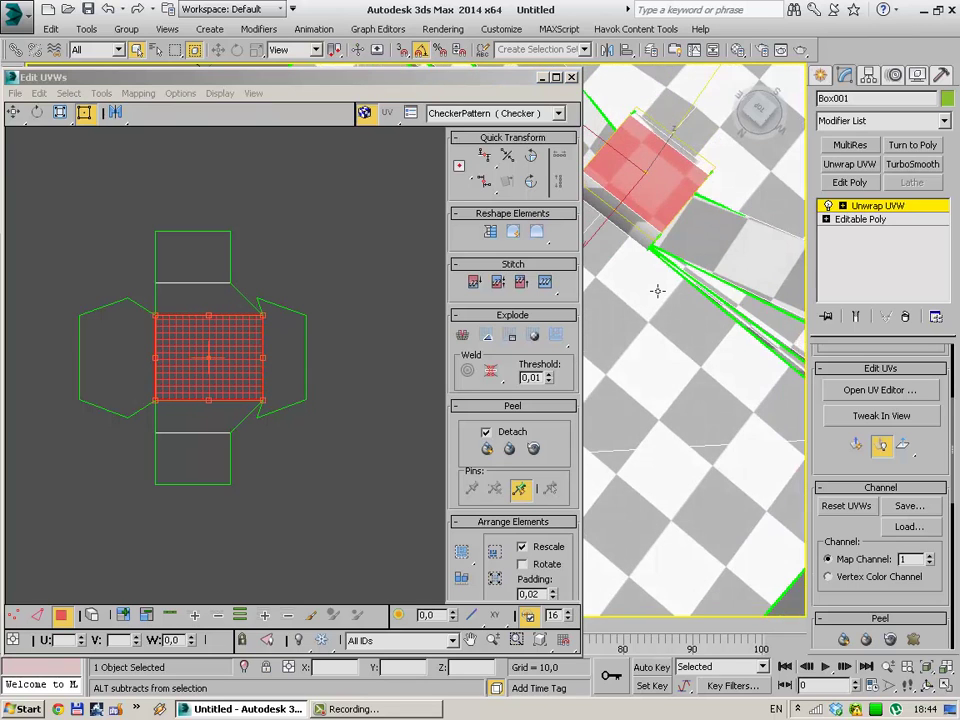
key("ctrl+z")
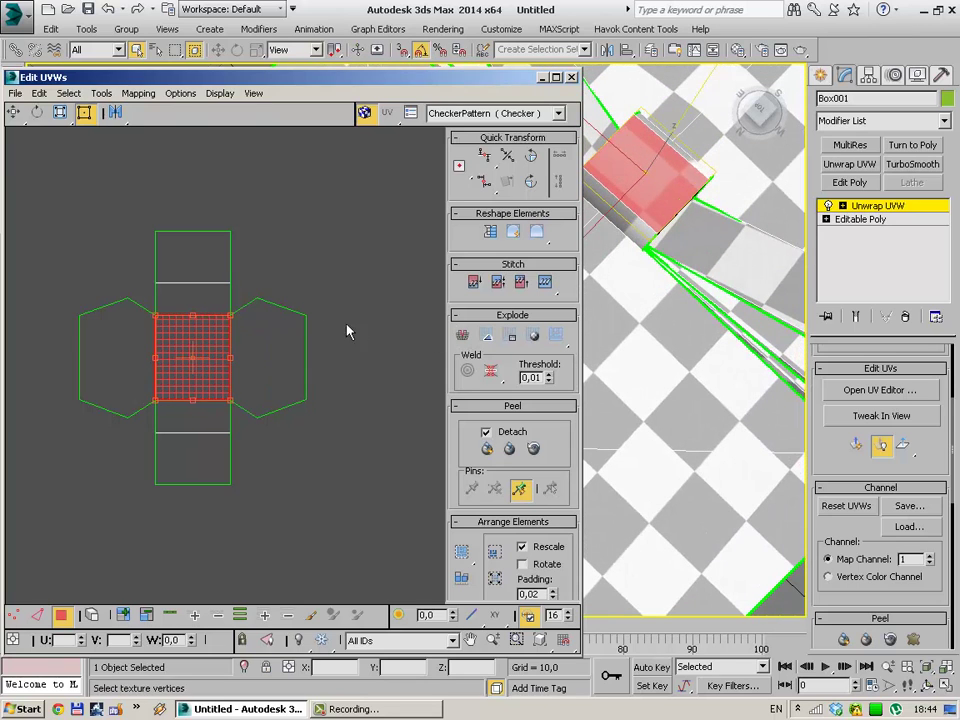
left_click(360, 206)
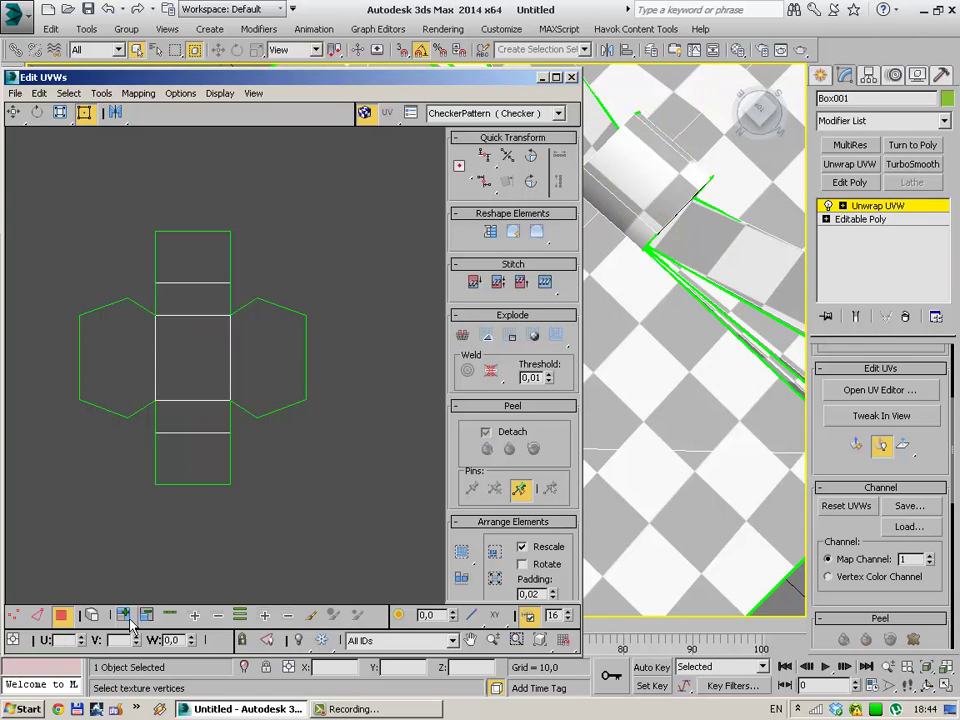
Move the right hexagon flap and strip edge right to widen the central strip.
left_click(37, 615)
left_click_drag(265, 165, 253, 467)
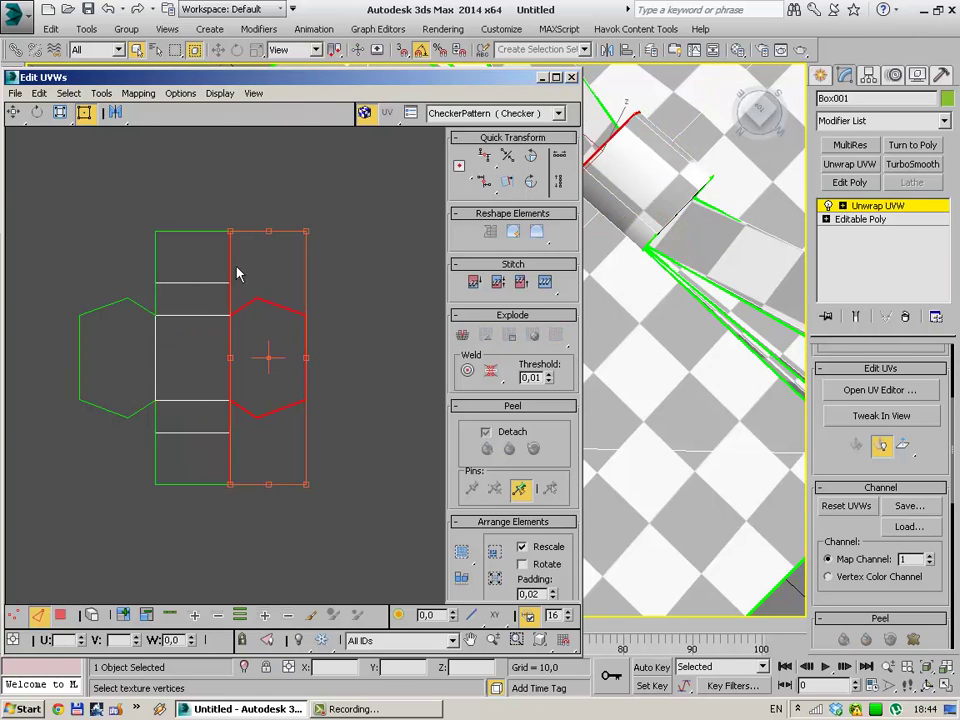
left_click(14, 112)
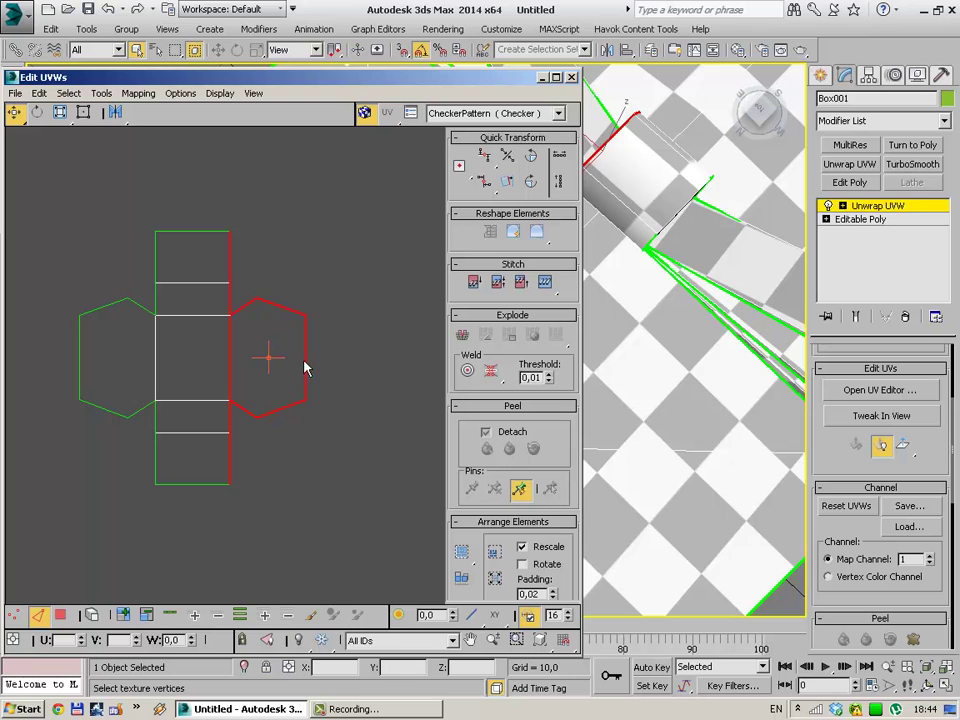
left_click_drag(307, 368, 347, 368)
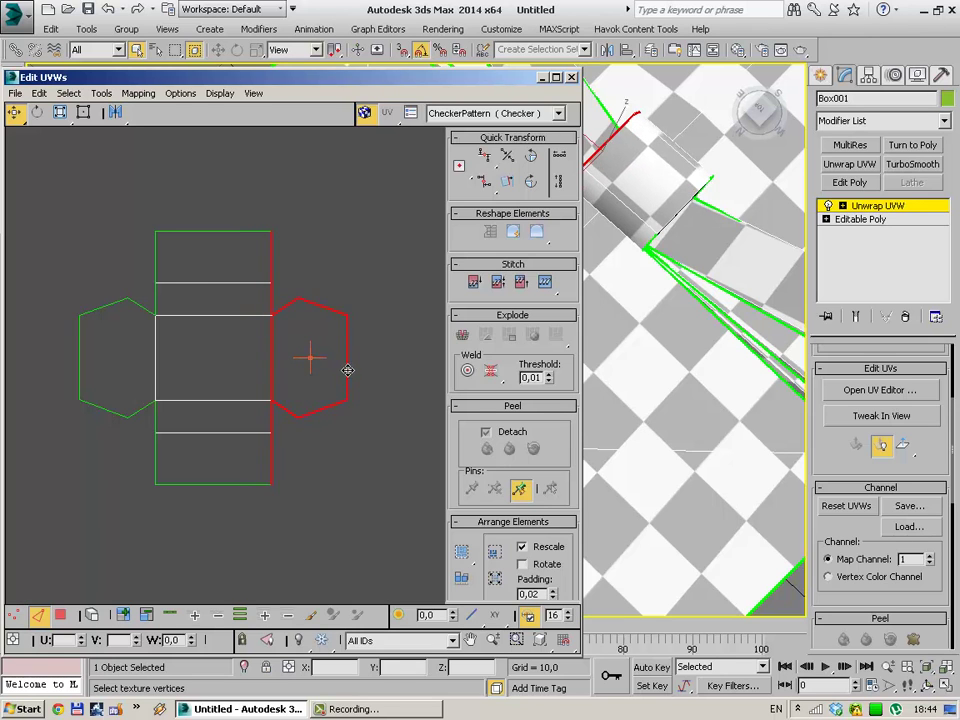
mouse_move(640, 330)
middle_mouse_down("alt")
mouse_move(596, 257)
mouse_move(600, 242)
middle_mouse_up("alt")
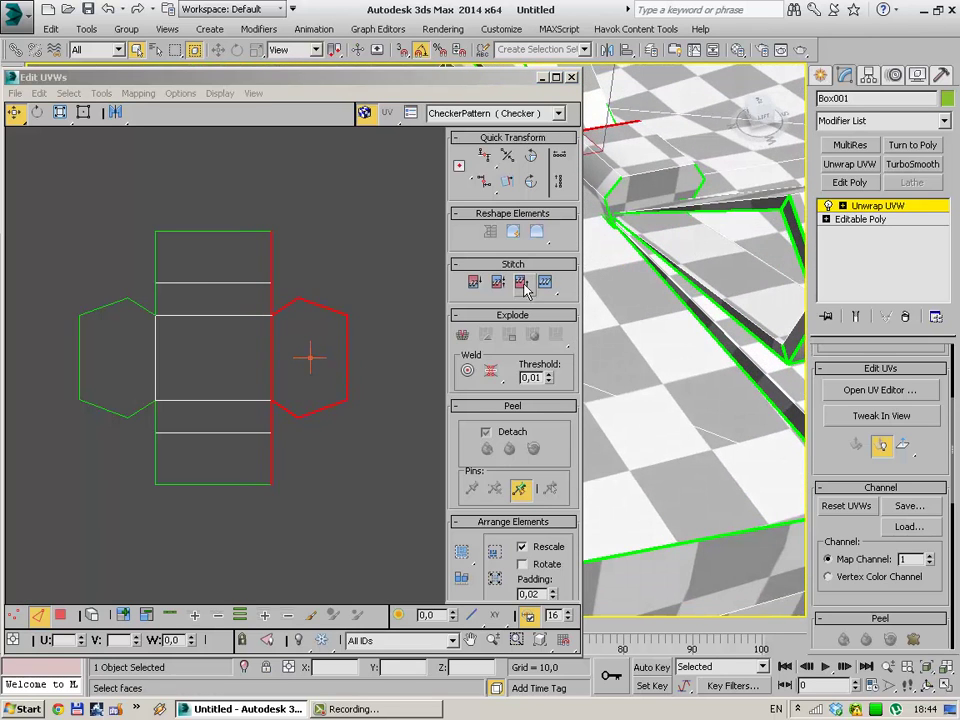
left_click(435, 350)
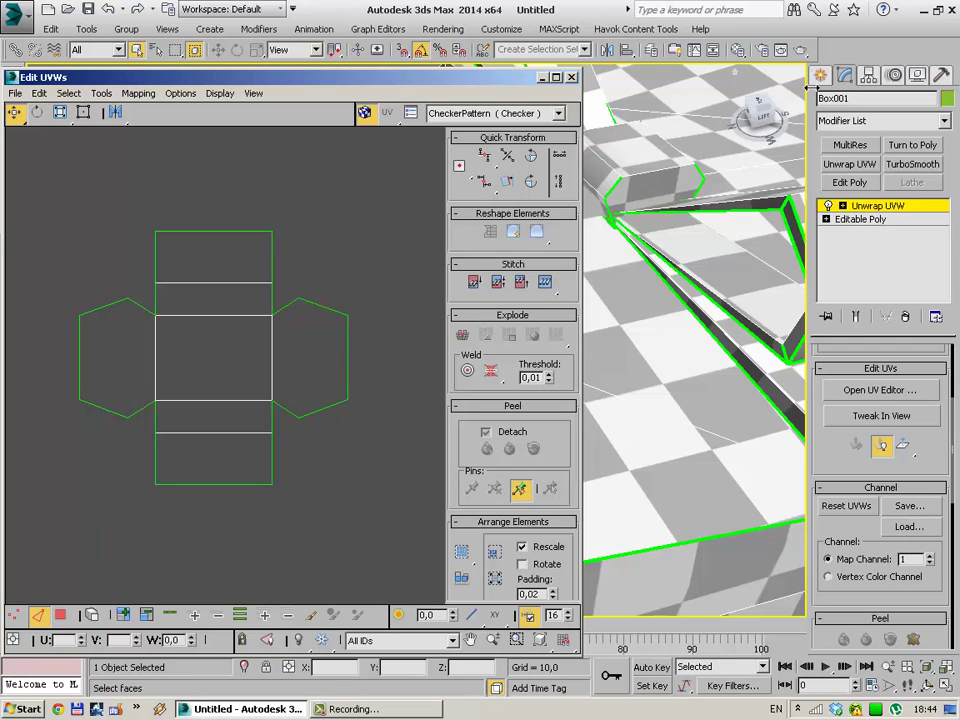
Pull the outer edges of both left and right hexagon flaps inward.
left_click(347, 358)
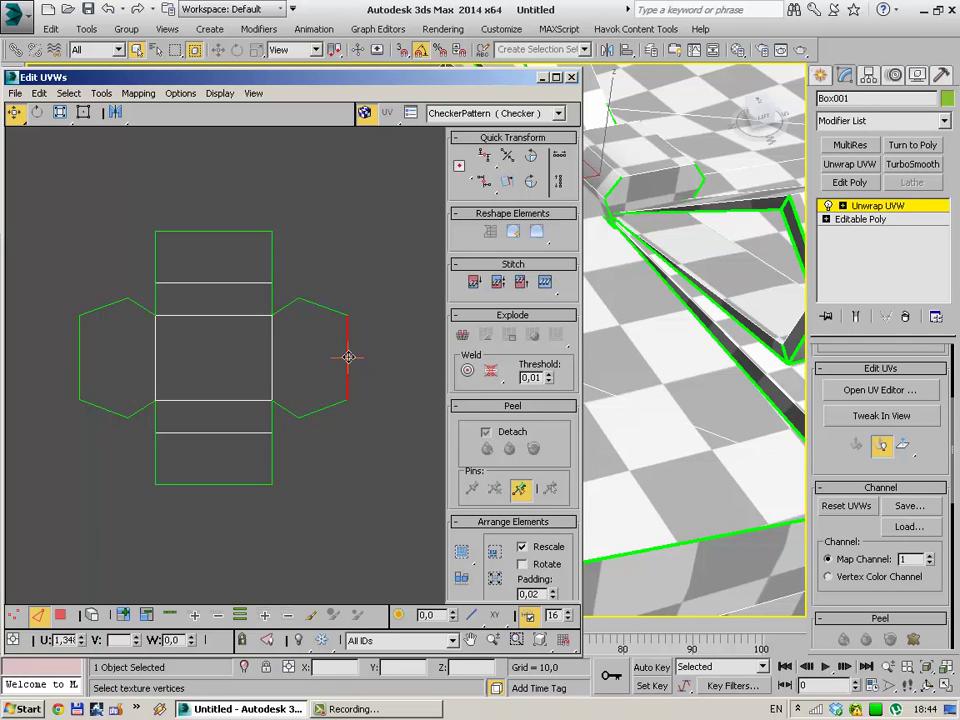
mouse_move(348, 357)
left_mouse_down()
mouse_move(386, 357)
mouse_move(347, 358)
left_mouse_up()
left_click(79, 356)
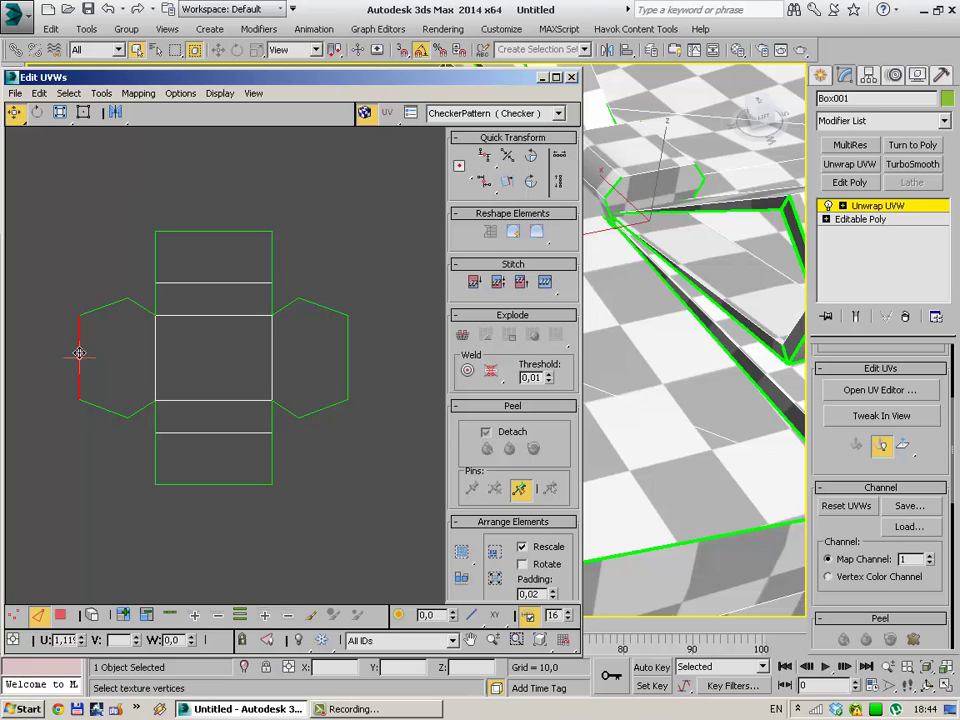
mouse_move(80, 358)
left_mouse_down()
mouse_move(127, 357)
mouse_move(113, 357)
left_mouse_up()
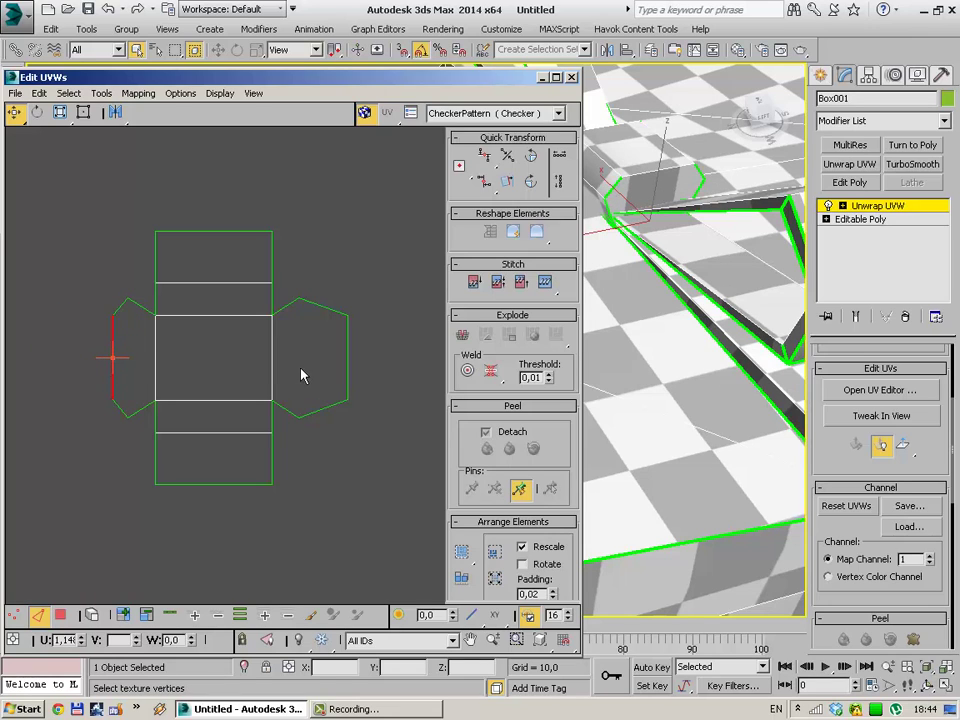
left_click(348, 364)
left_click_drag(348, 364, 317, 363)
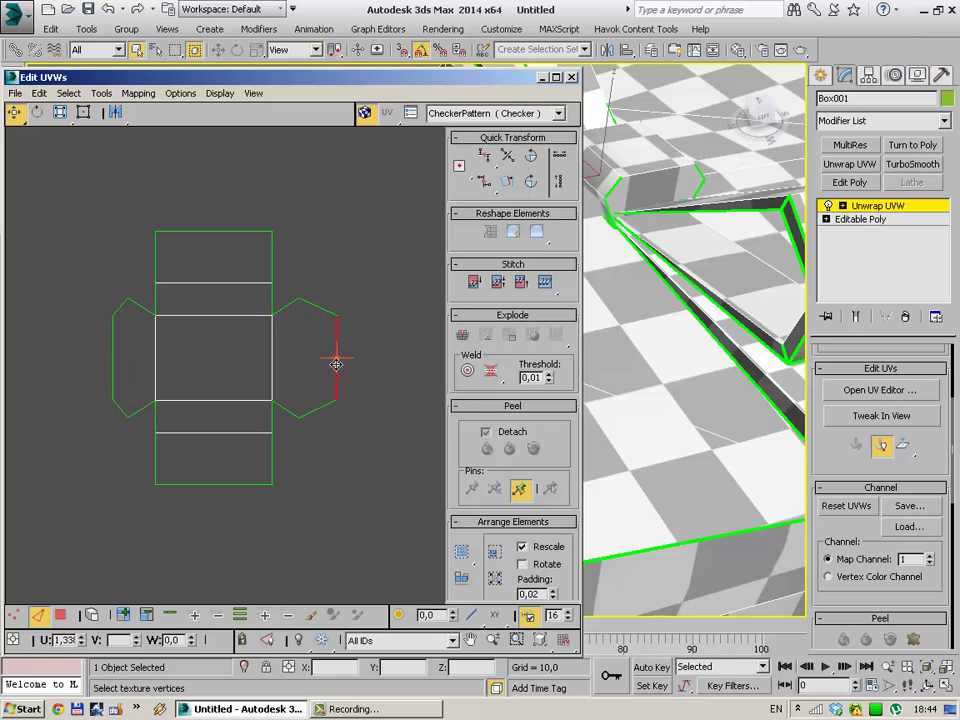
left_click(190, 258)
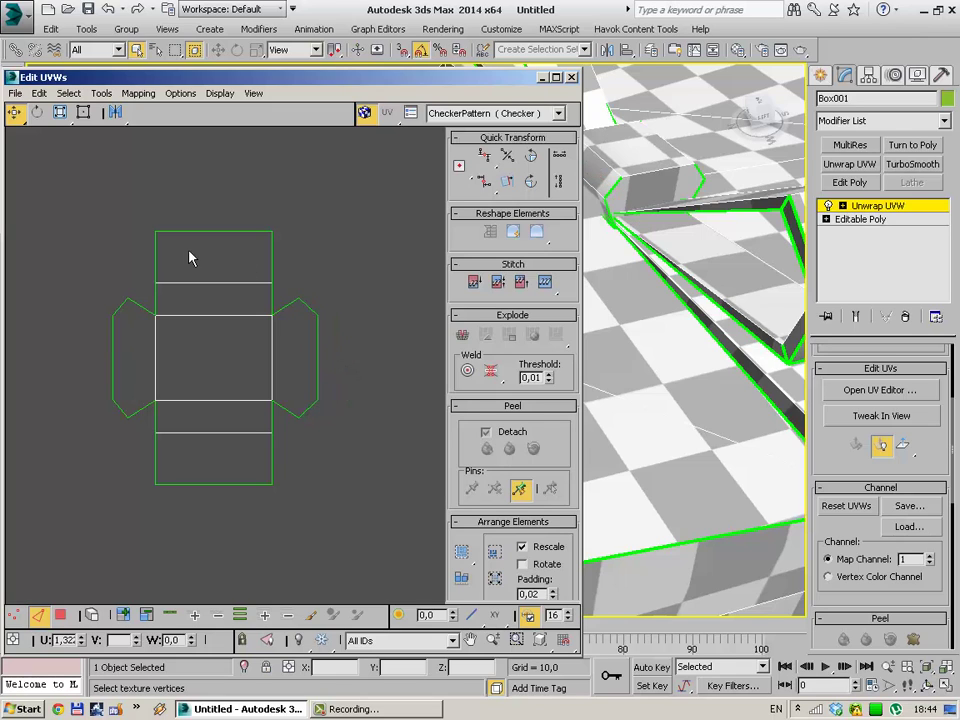
Close the UV editor and Collapse All the Unwrap UVW into Box001's editable poly.
left_click(571, 77)
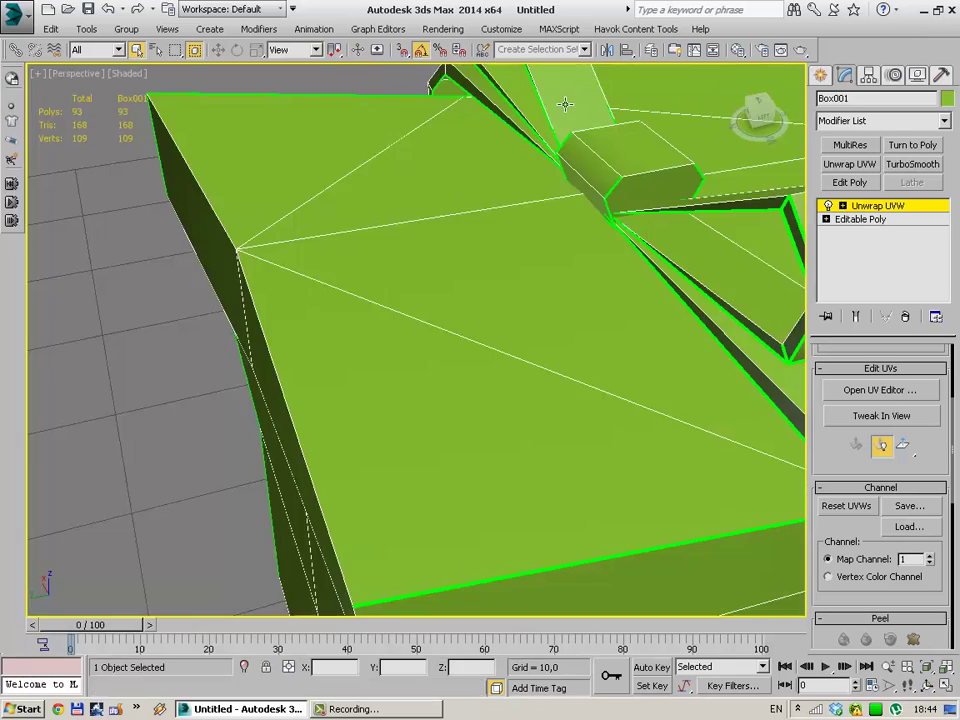
scroll(484, 396, "down", 2)
scroll(603, 403, "down", 6)
mouse_move(760, 112)
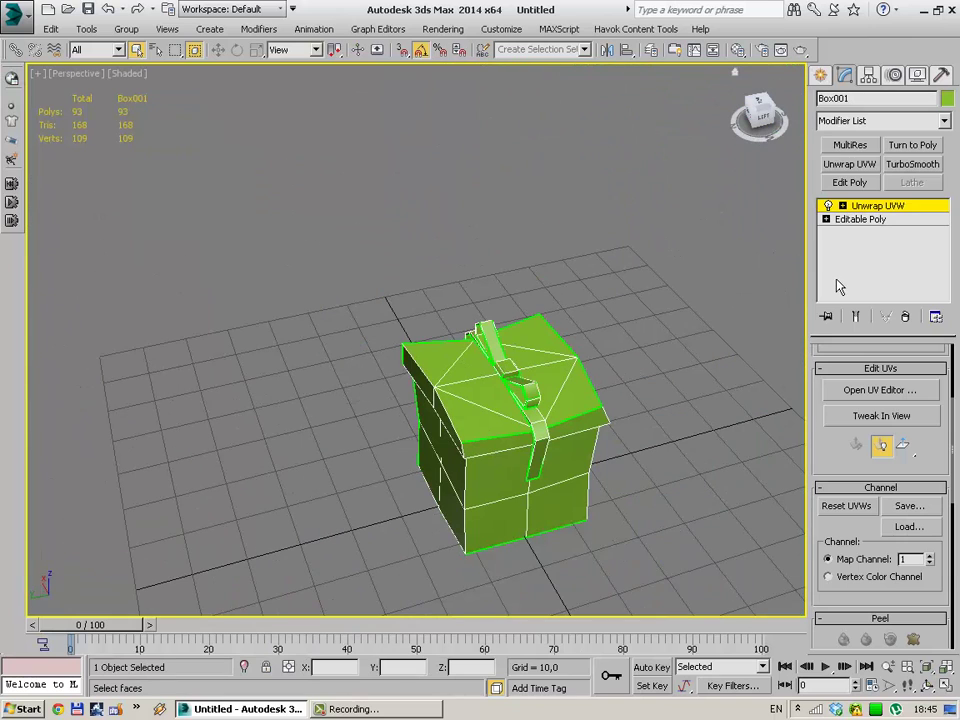
right_click(838, 287)
left_click(842, 413)
left_click(692, 392)
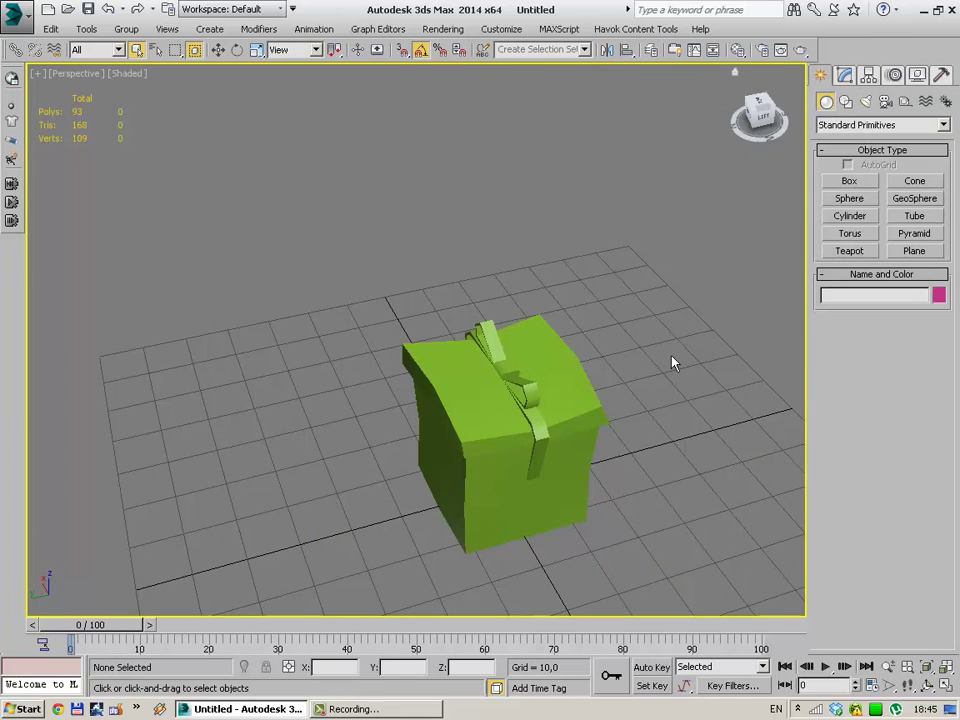
Select Box001, add a new Unwrap UVW modifier and open its UV editor.
middle_click_drag(672, 363, 481, 368, "alt")
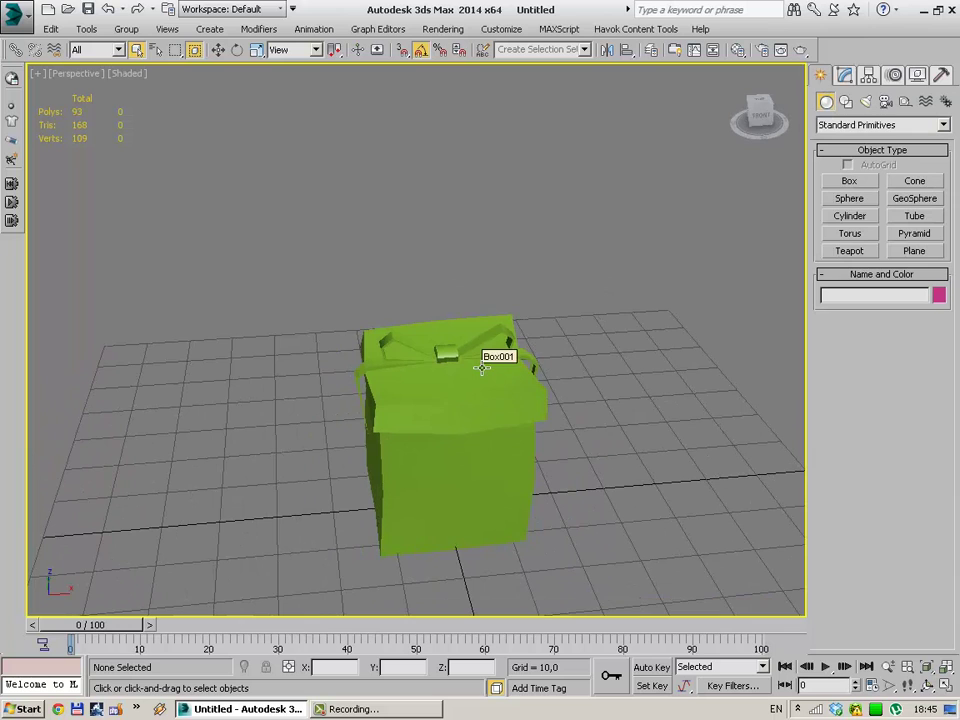
left_click(482, 368)
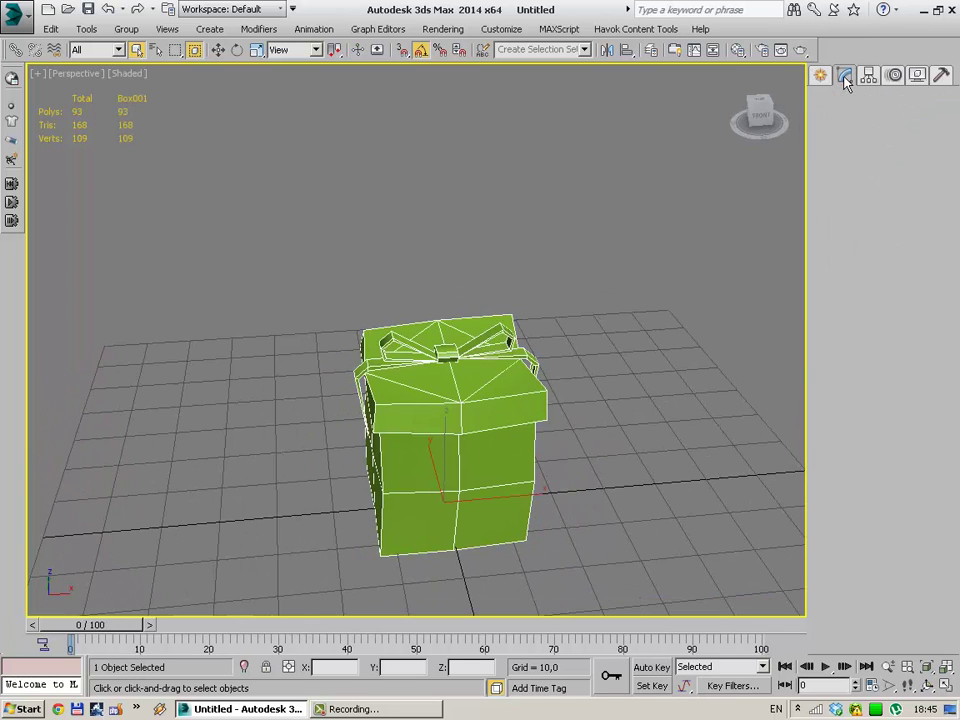
left_click(845, 75)
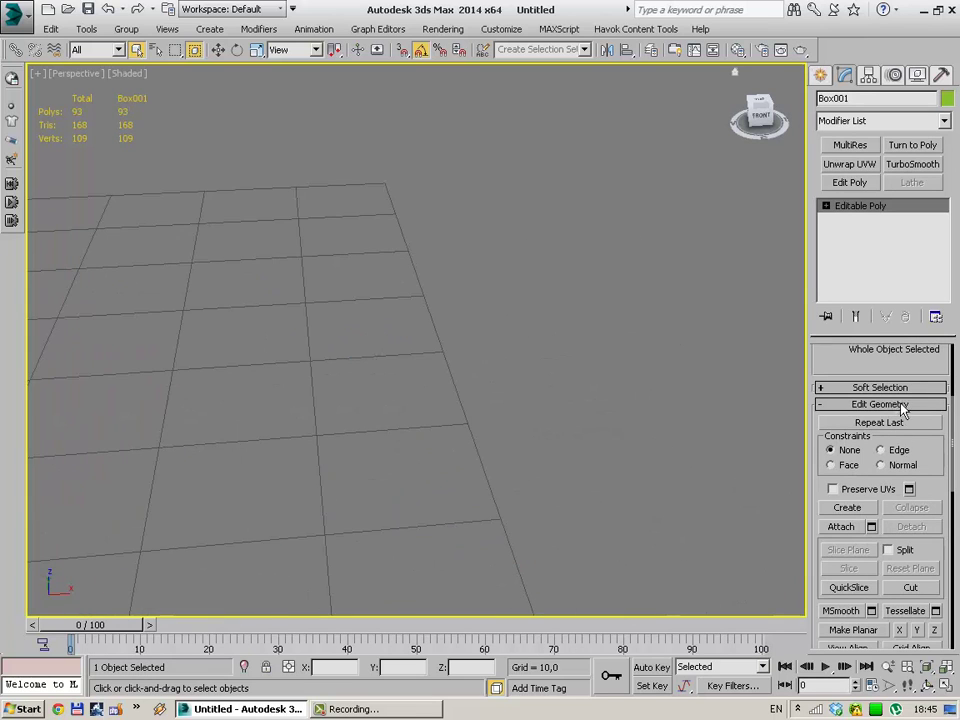
scroll(371, 343, "down", 3)
scroll(326, 343, "down", 3)
scroll(326, 343, "up", 3)
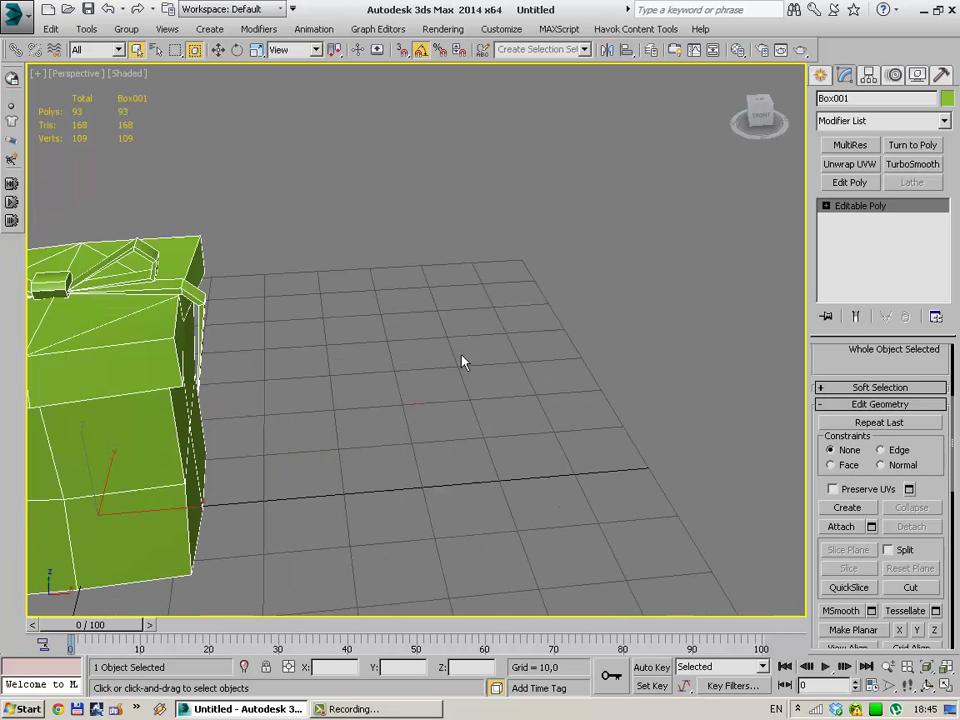
left_click(291, 368)
middle_click_drag(291, 368, 328, 336)
left_click(328, 336)
left_click(862, 164)
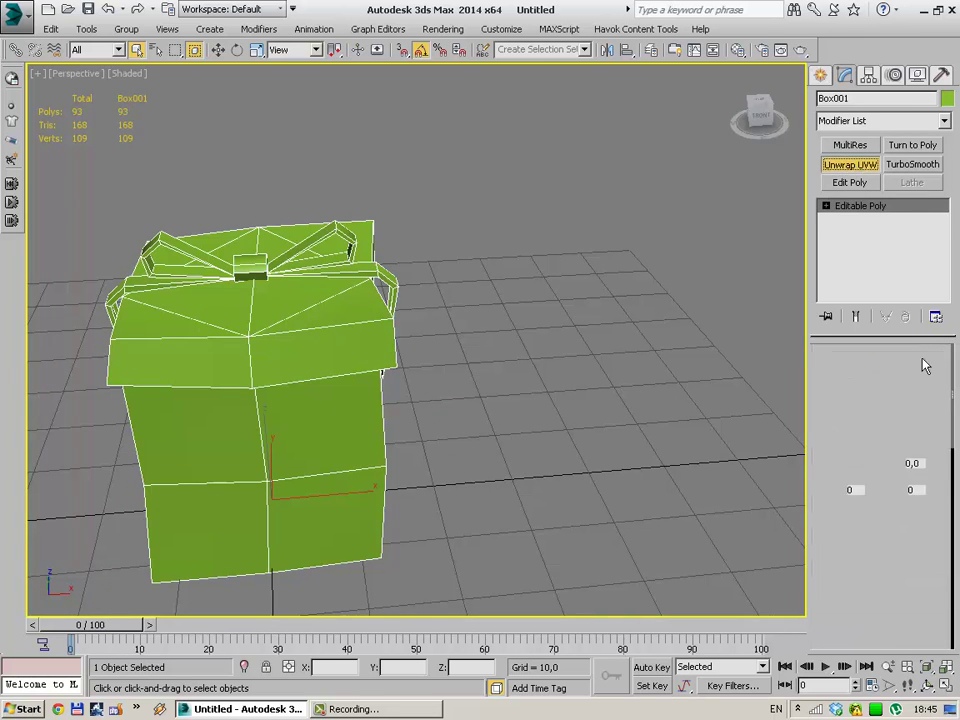
left_click(876, 391)
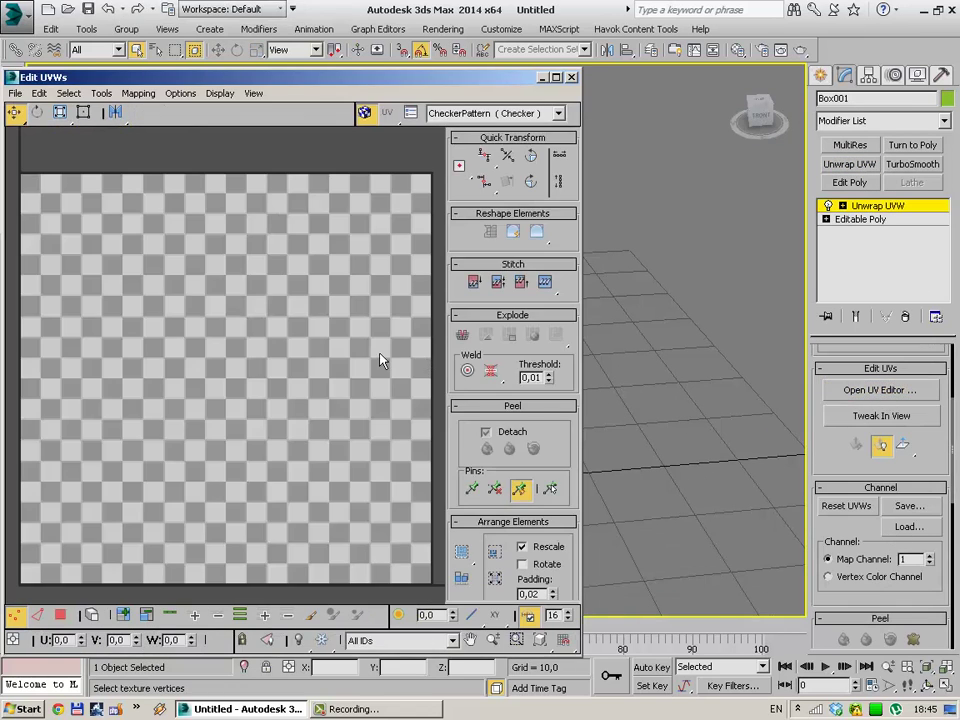
Move the small round UV element up beside the other islands.
scroll(383, 405, "down", 1)
scroll(317, 373, "up", 3)
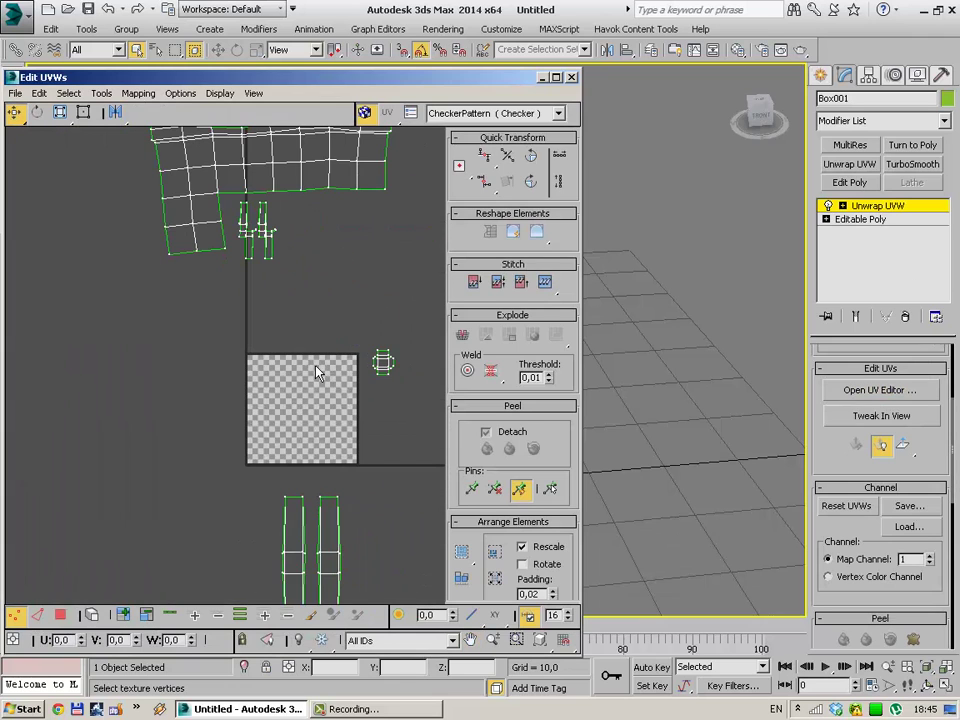
left_click(60, 614)
left_click(383, 362)
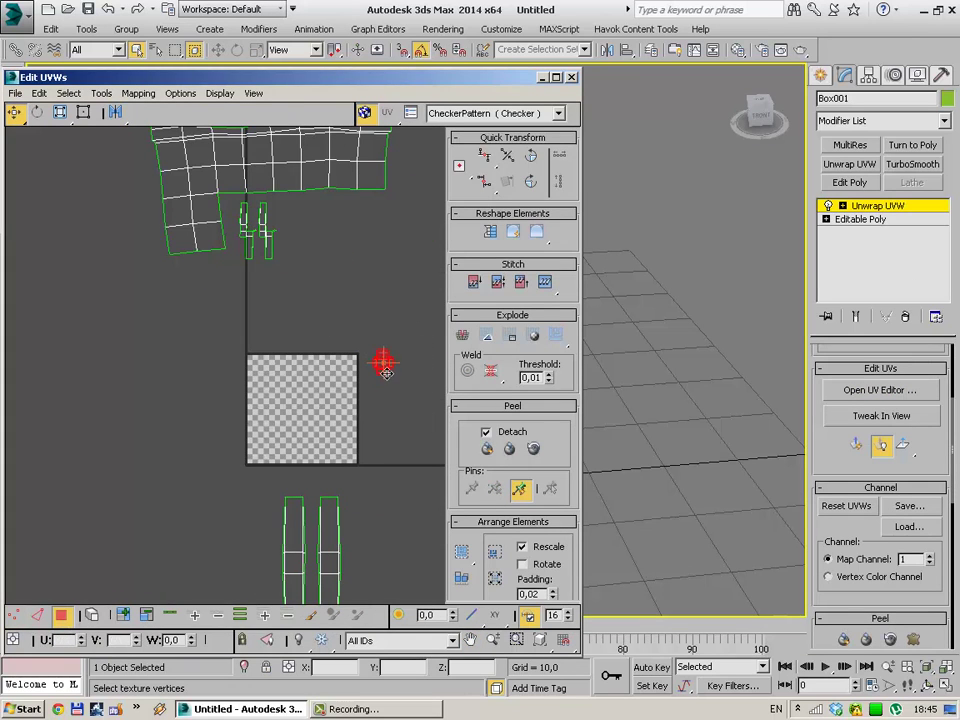
mouse_move(383, 362)
left_mouse_down()
mouse_move(313, 272)
mouse_move(296, 229)
left_mouse_up()
left_click(326, 309)
middle_click_drag(333, 379, 282, 305)
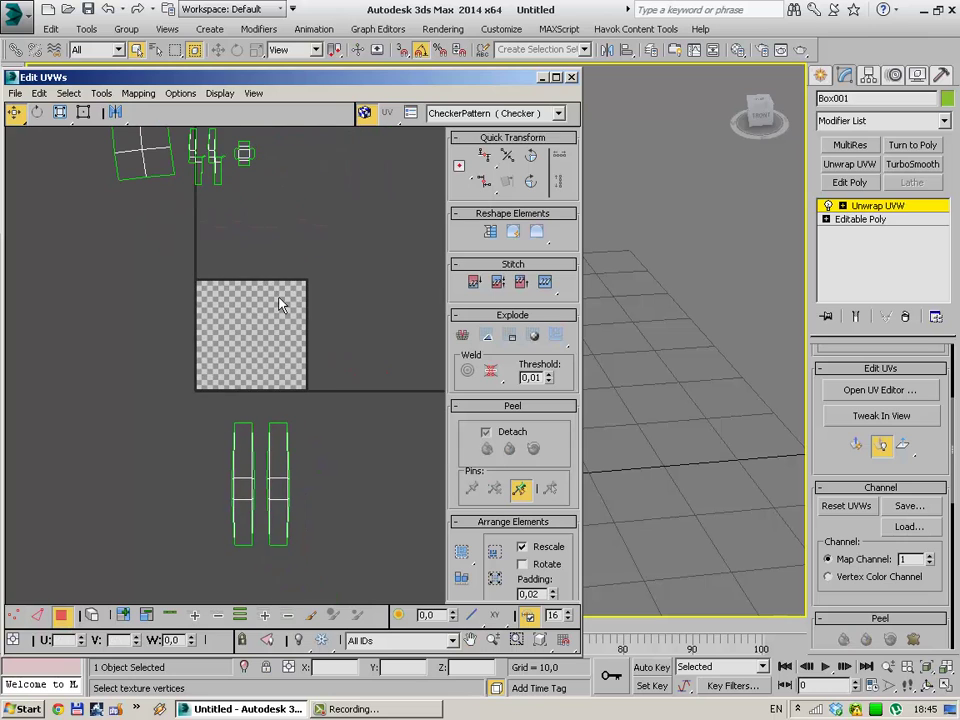
Select the two long ribbon strips and display CheckerPattern on the box.
left_click_drag(330, 578, 325, 570)
scroll(615, 386, "up", 3)
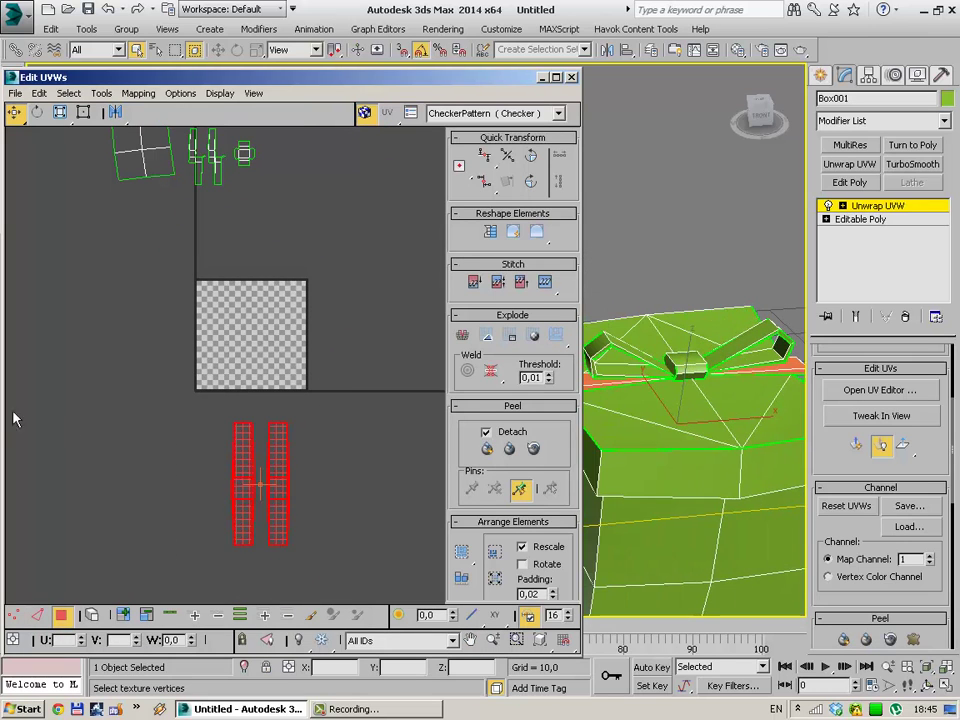
left_click(558, 113)
left_click(457, 131)
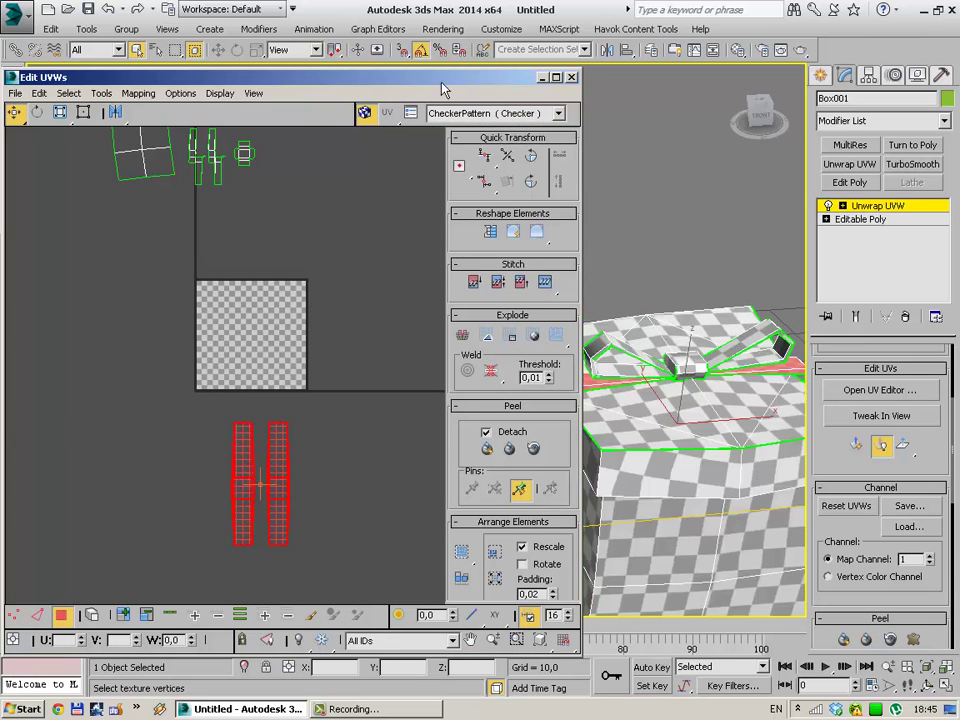
left_click_drag(441, 84, 182, 80)
mouse_move(600, 380)
middle_mouse_down("alt")
mouse_move(664, 339)
mouse_move(536, 360)
mouse_move(470, 440)
middle_mouse_up("alt")
scroll(633, 352, "up", 5)
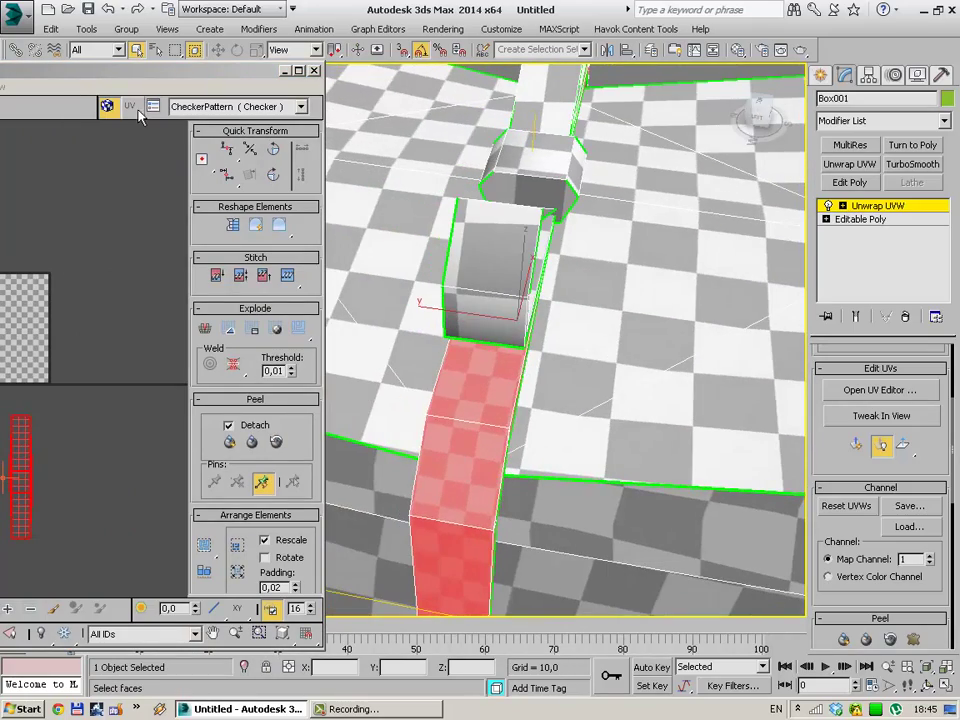
mouse_move(98, 72)
left_mouse_down()
mouse_move(112, 84)
mouse_move(302, 64)
left_mouse_up()
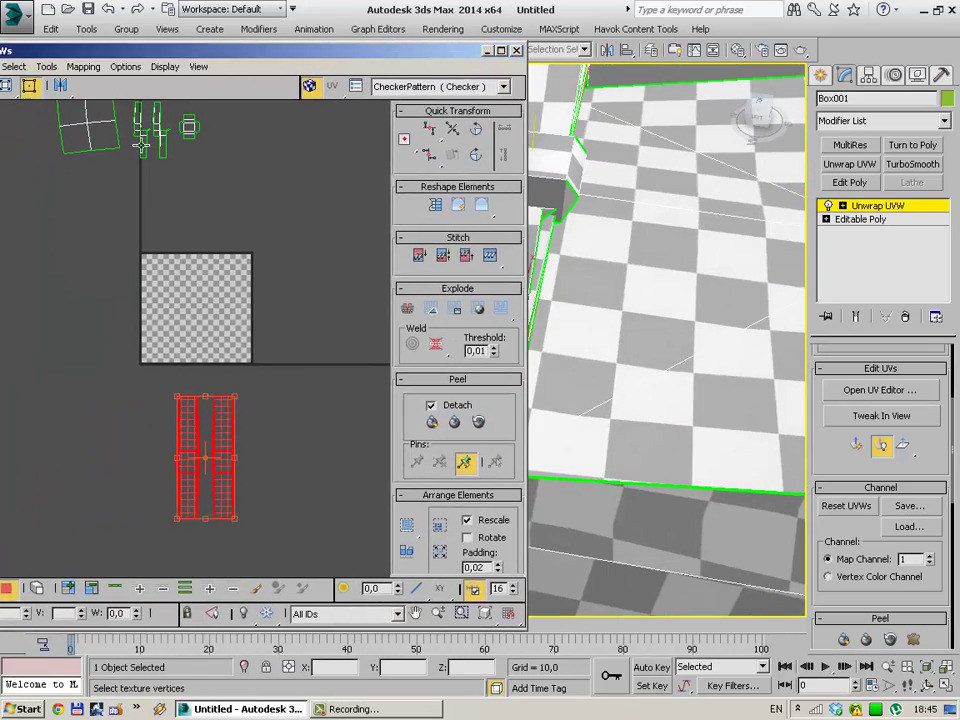
left_click_drag(372, 52, 264, 63)
Shrink the ribbon strips and place them beside the other small islands.
left_click_drag(125, 408, 114, 405)
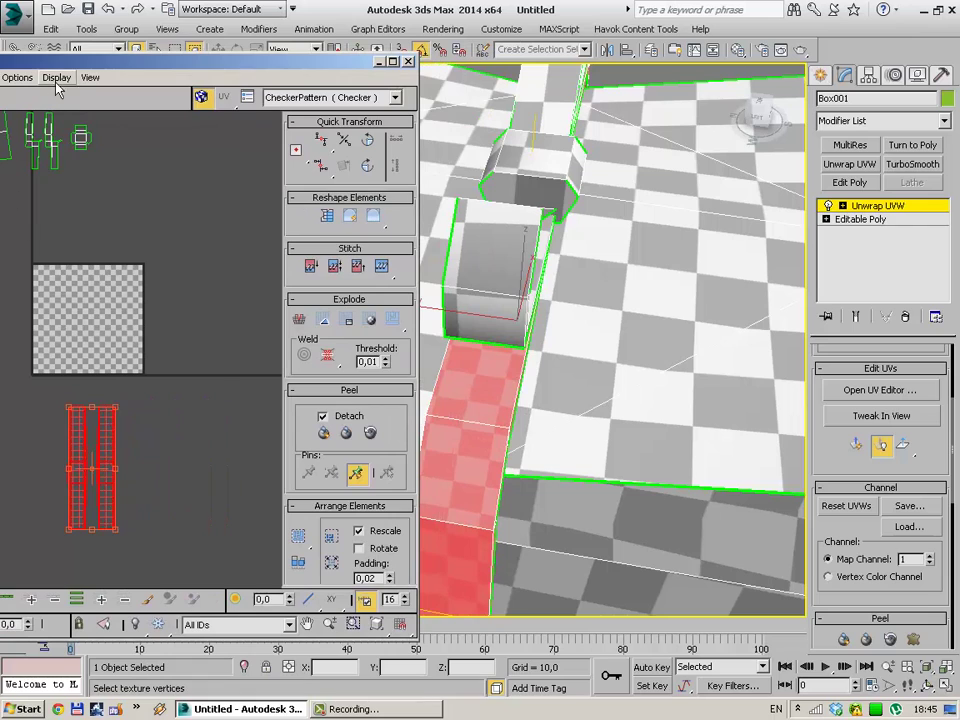
mouse_move(41, 62)
left_mouse_down()
mouse_move(188, 65)
mouse_move(26, 59)
left_mouse_up()
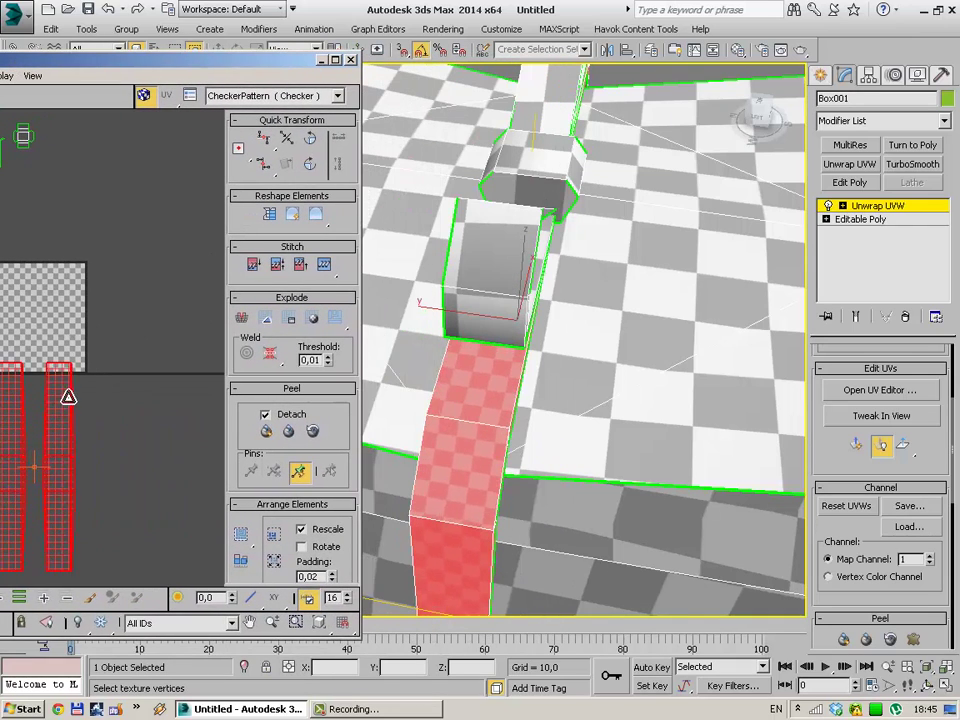
mouse_move(66, 398)
left_mouse_down()
mouse_move(62, 456)
mouse_move(3, 516)
mouse_move(5, 410)
left_mouse_up()
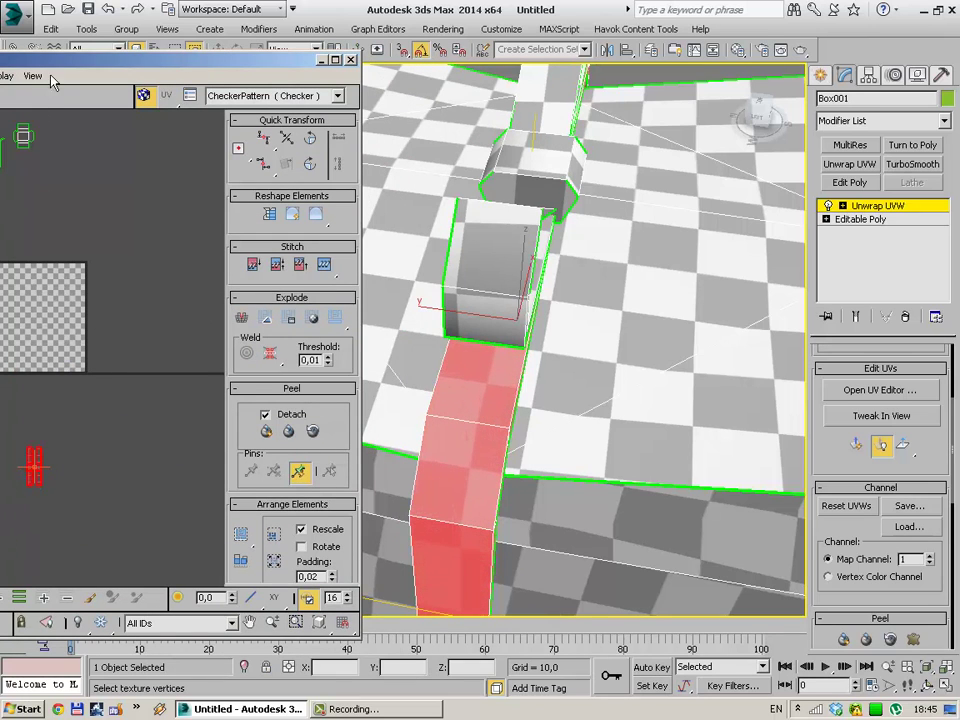
left_click_drag(55, 60, 264, 85)
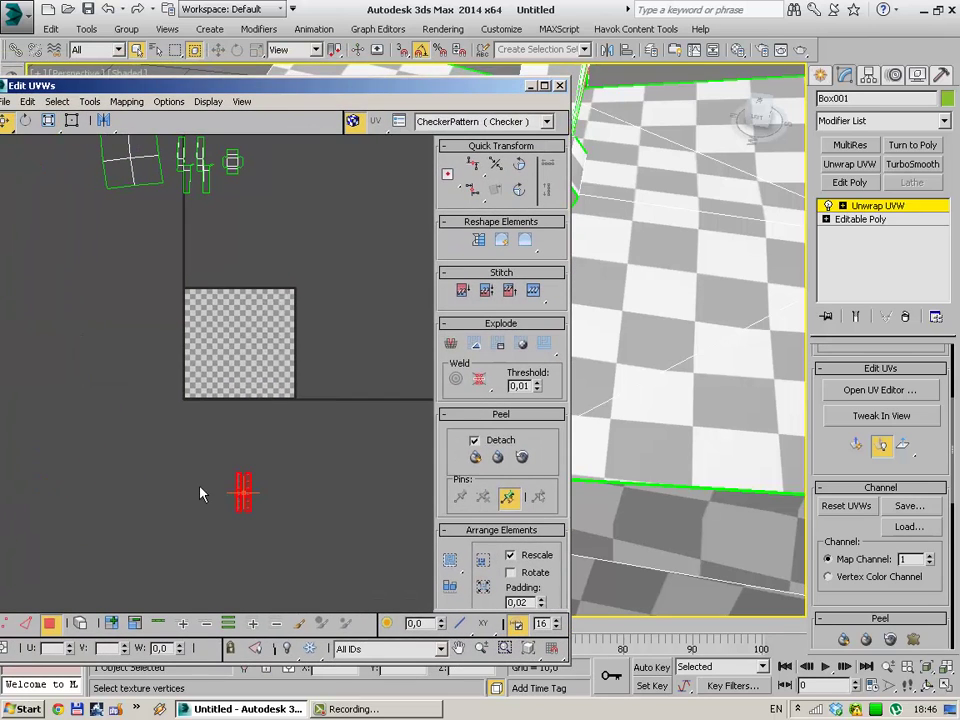
left_click_drag(241, 493, 255, 252)
middle_click_drag(252, 242, 233, 475)
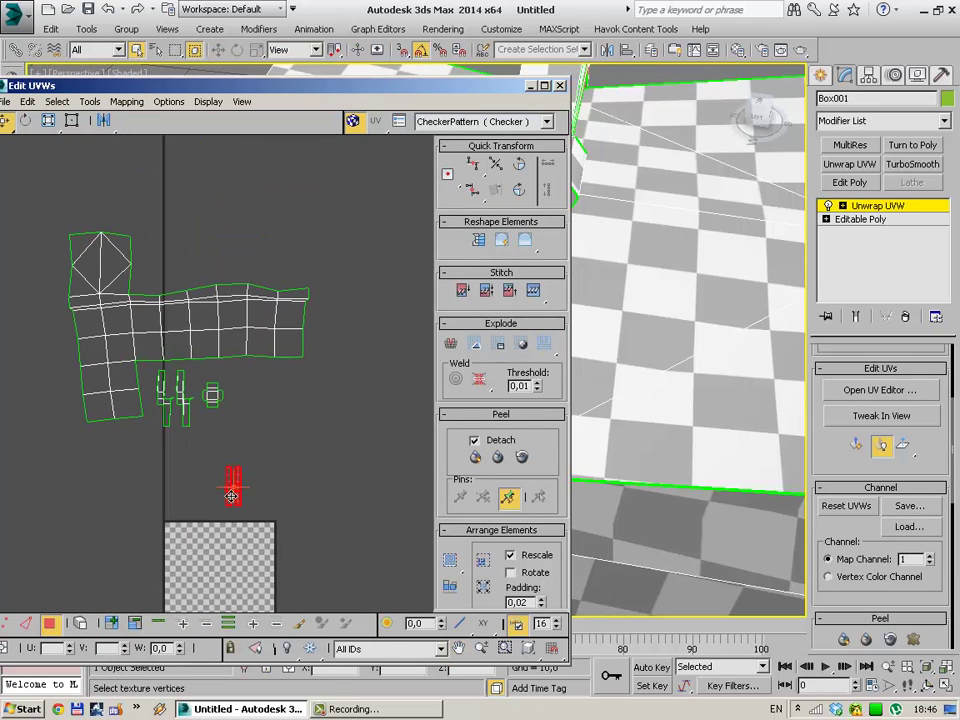
left_click_drag(231, 496, 246, 406)
left_click(171, 306)
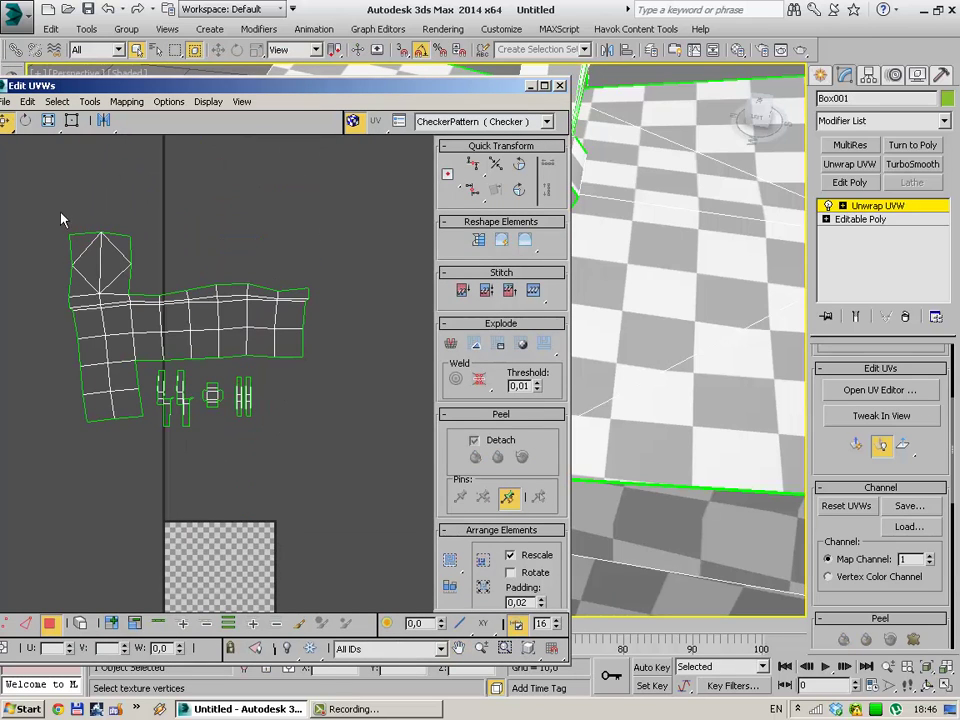
left_click_drag(61, 219, 291, 467)
Scale all UV islands down to about half size and pack them without overlaps.
middle_click_drag(291, 467, 294, 397)
left_click_drag(305, 473, 270, 460)
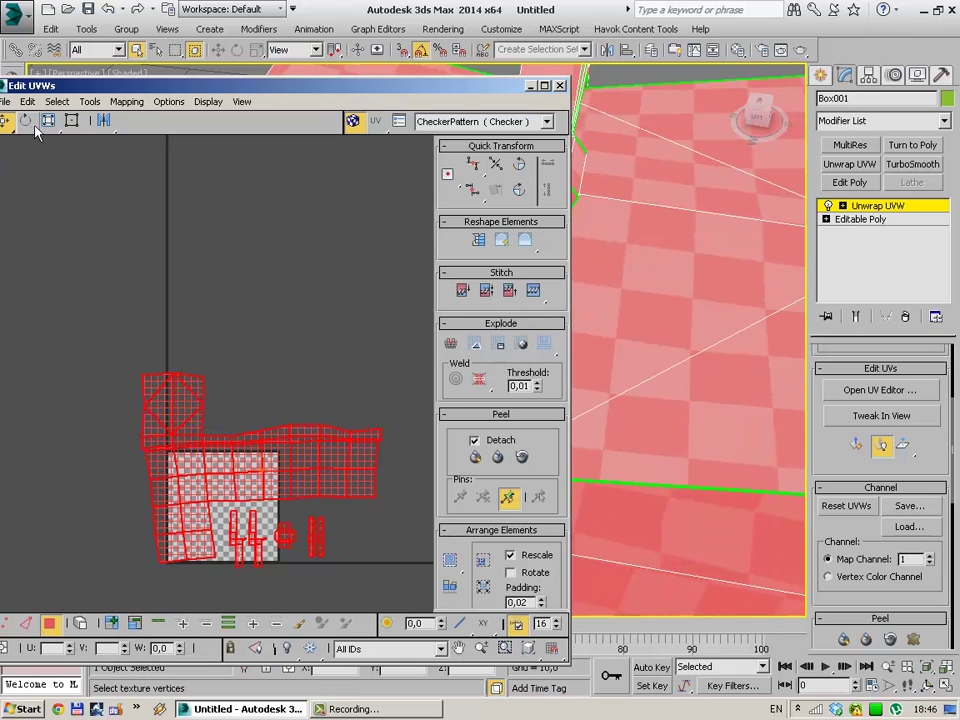
left_click(48, 120)
left_click_drag(198, 495, 168, 548)
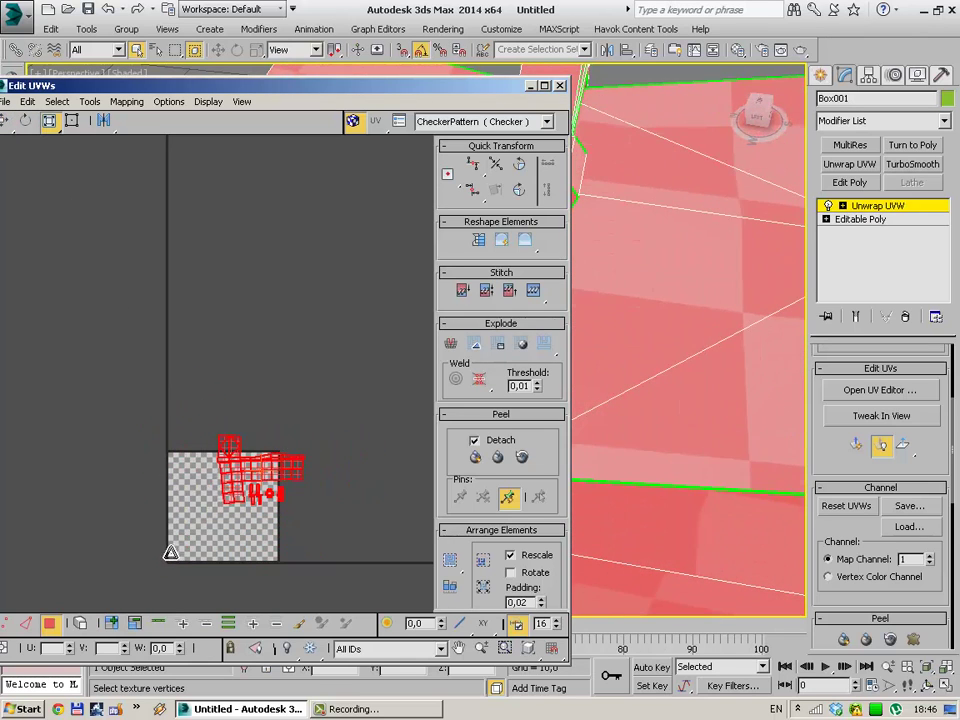
left_click_drag(80, 86, 124, 87)
left_click(47, 121)
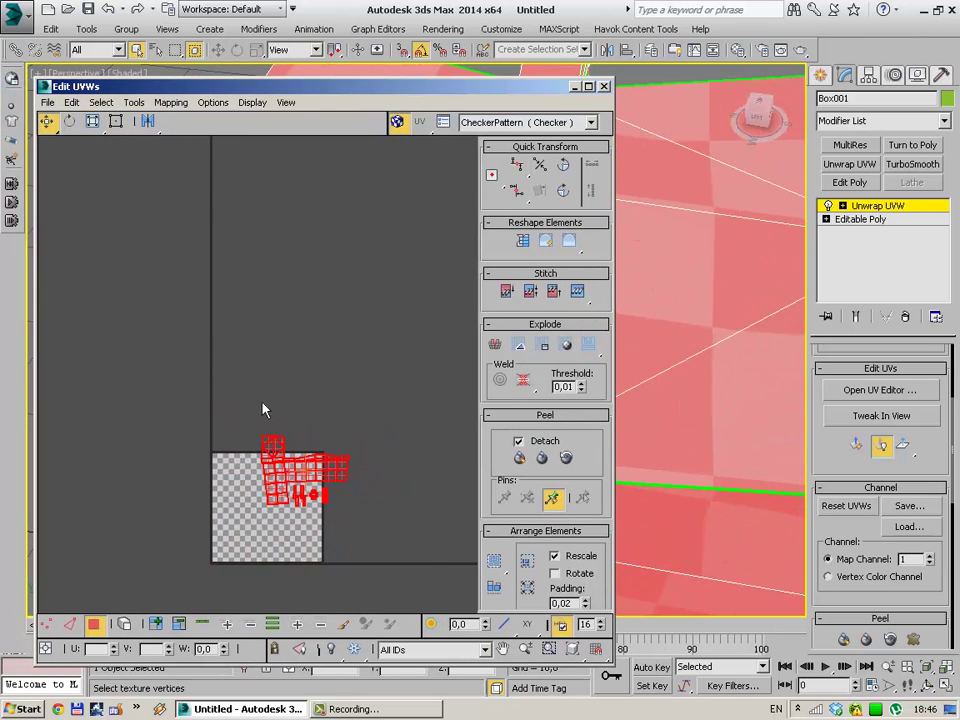
Scale the packed islands up and shift them right and down to fill the checker square.
scroll(228, 490, "up", 5)
middle_click_drag(228, 490, 139, 353)
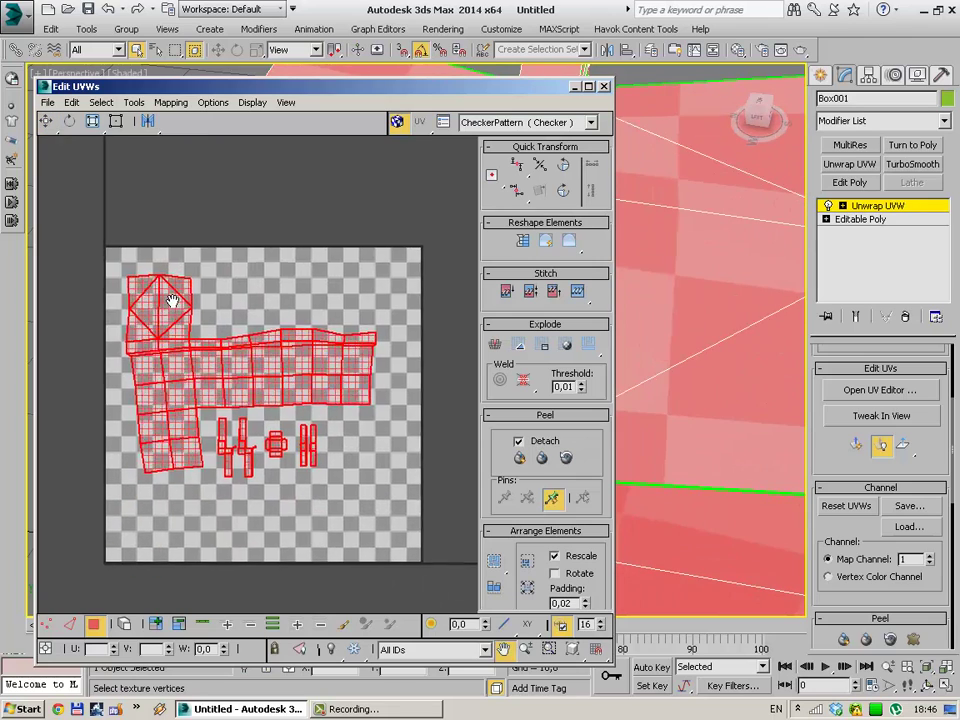
key("r")
left_click_drag(241, 377, 285, 350)
left_click(47, 121)
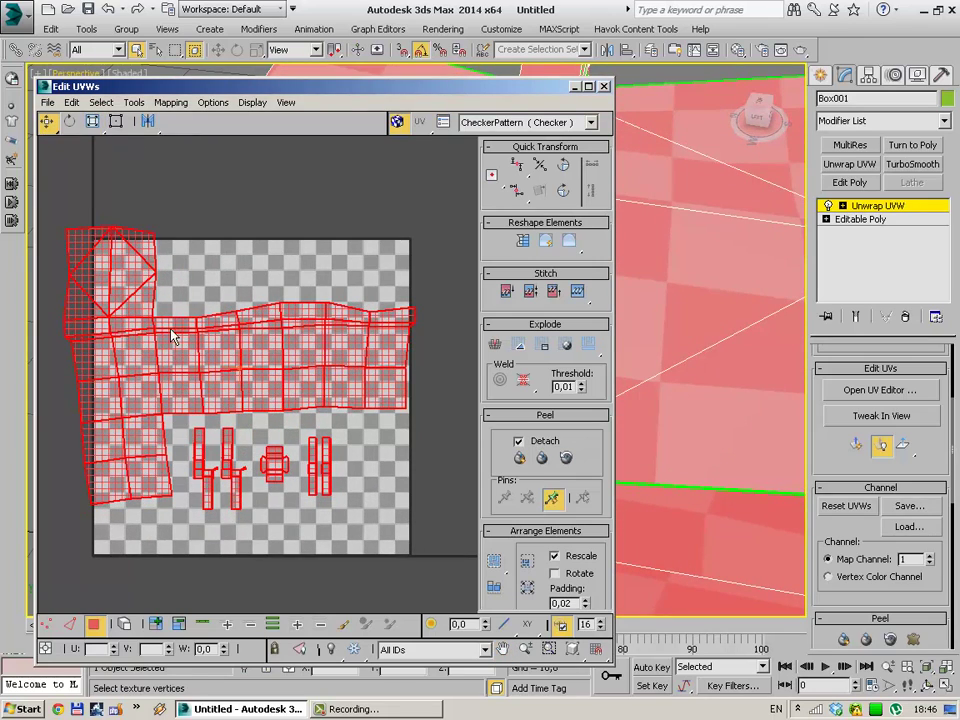
left_click_drag(170, 331, 204, 356)
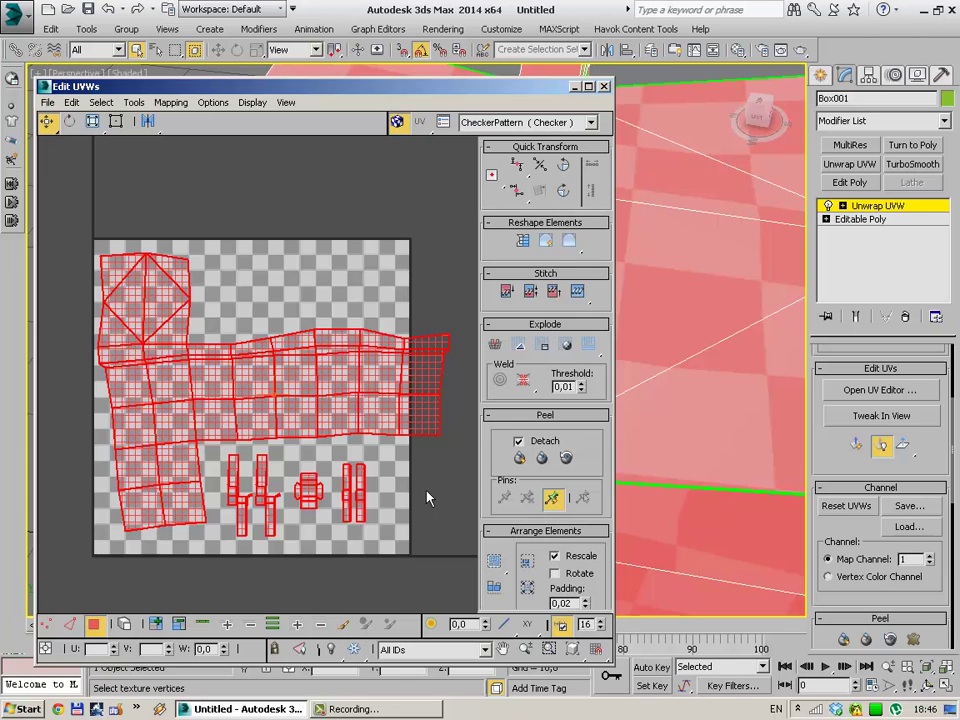
Select all of Box001's UV islands and scale them down to fit inside the 0–1 checker square.
left_click(427, 497)
middle_click_drag(399, 525, 399, 370)
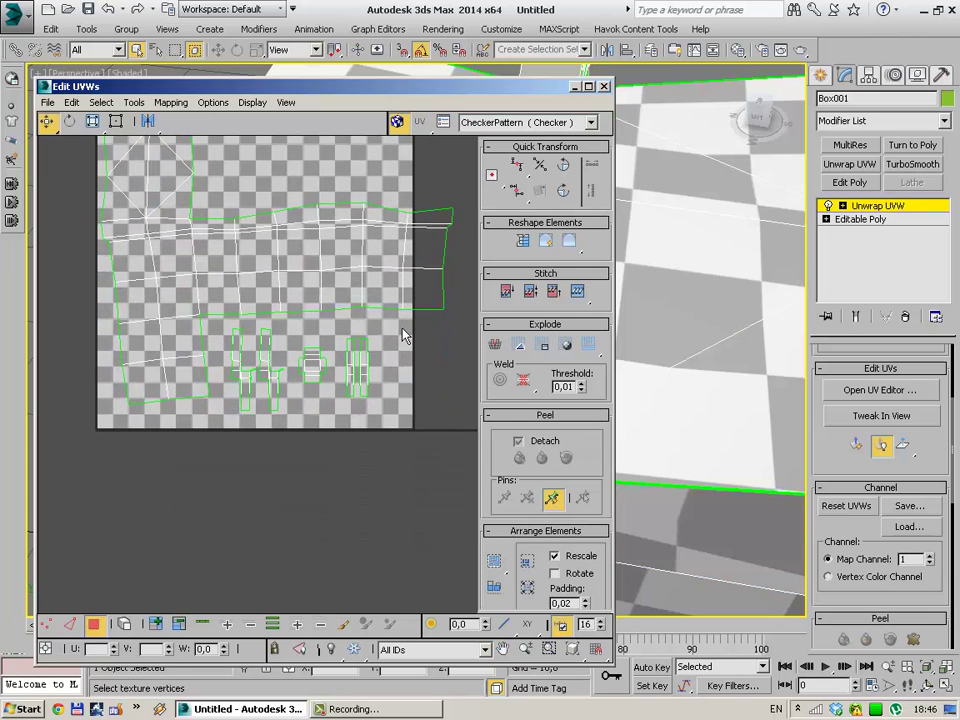
scroll(396, 396, "up", 2)
left_click_drag(56, 124, 426, 463)
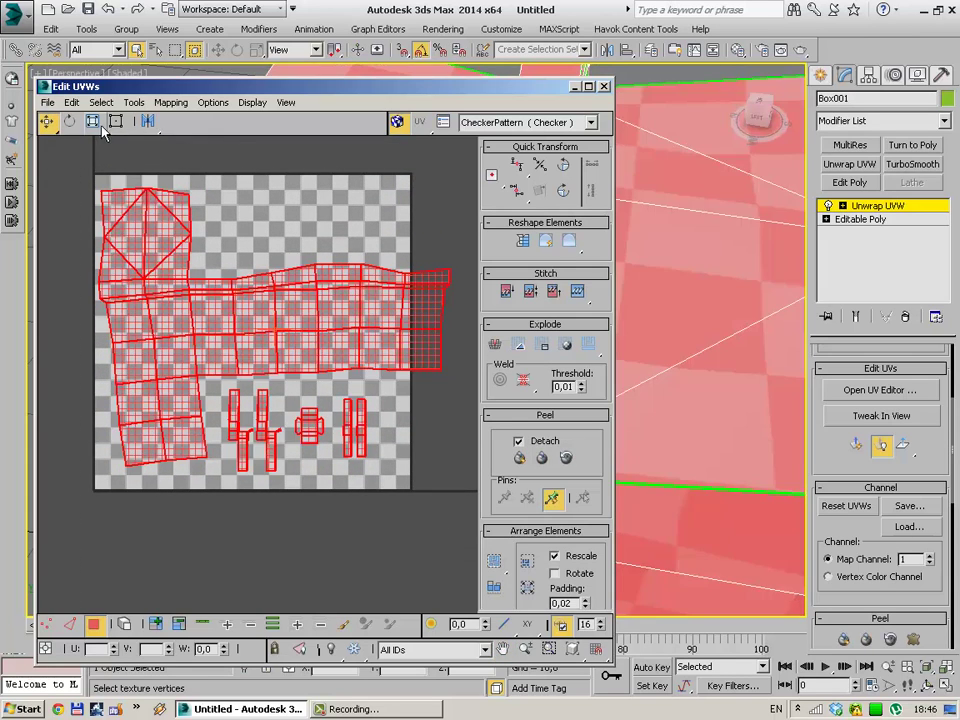
mouse_move(301, 308)
left_mouse_down()
mouse_move(289, 263)
mouse_move(191, 257)
mouse_move(160, 280)
mouse_move(137, 254)
left_mouse_up()
key("w")
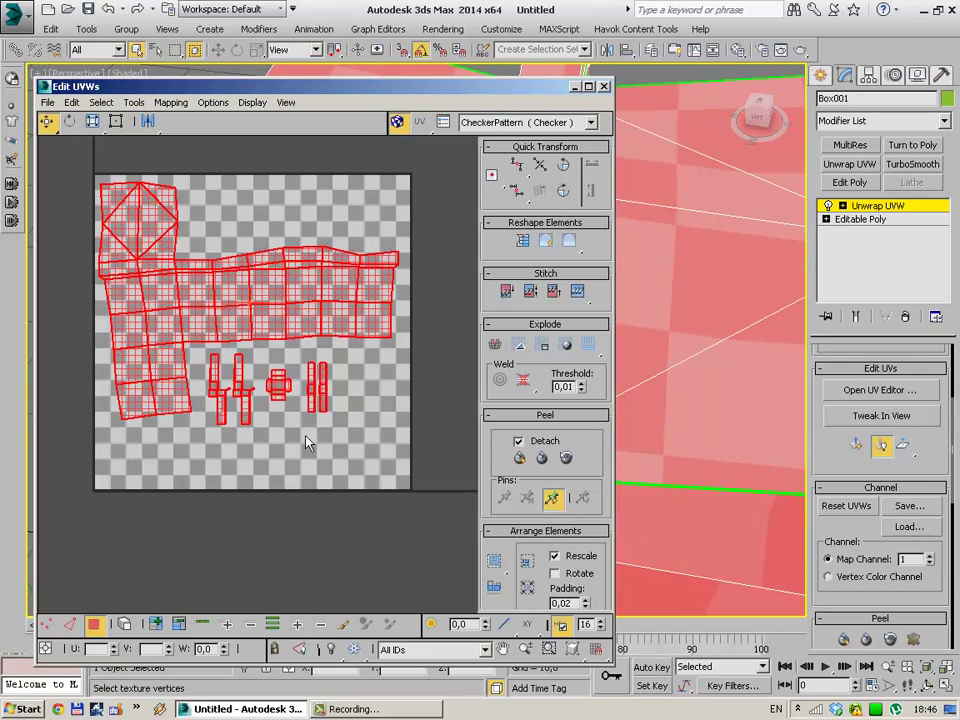
Select the small ribbon islands and scale them up around their centre.
left_click(309, 455)
scroll(307, 455, "up", 3)
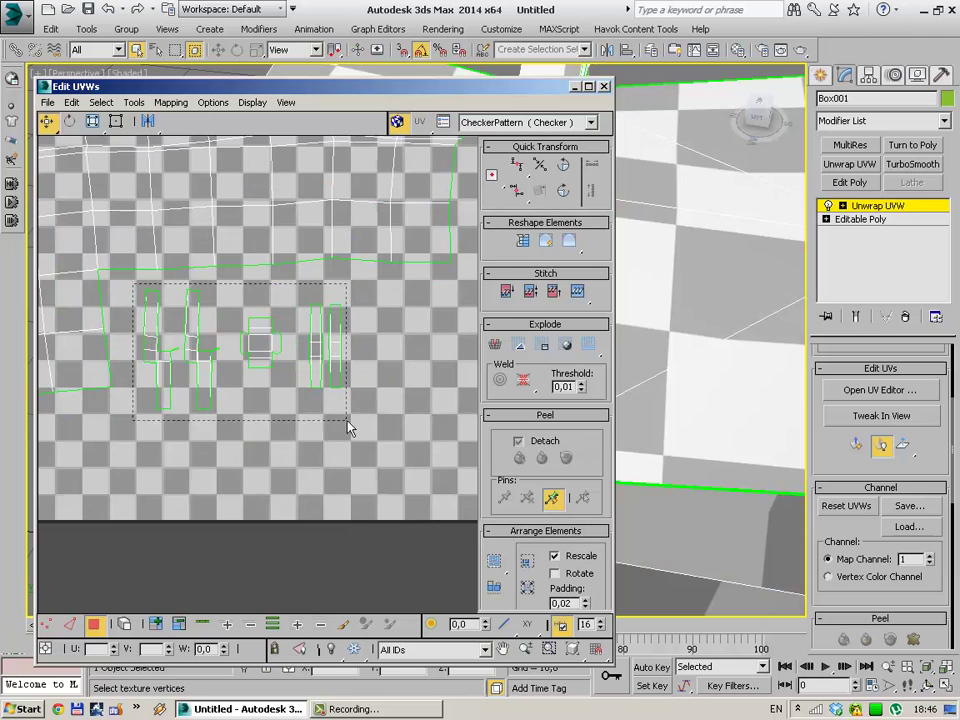
left_click_drag(348, 427, 287, 422)
middle_click_drag(287, 422, 345, 469)
scroll(330, 450, "down", 5)
scroll(325, 449, "up", 3)
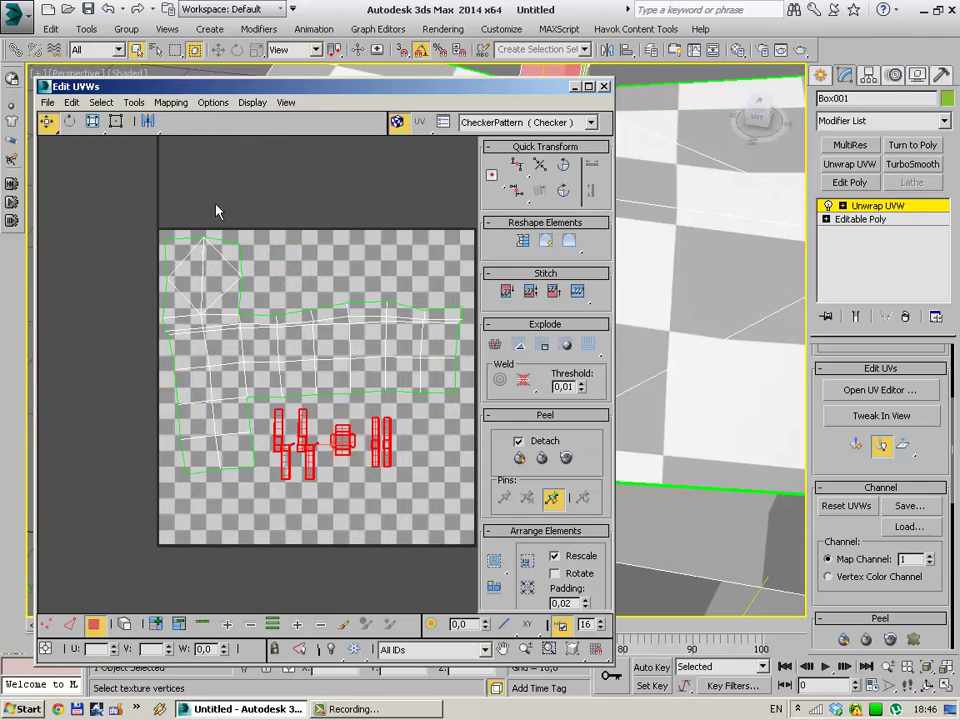
left_click(92, 121)
left_click_drag(310, 459, 315, 435)
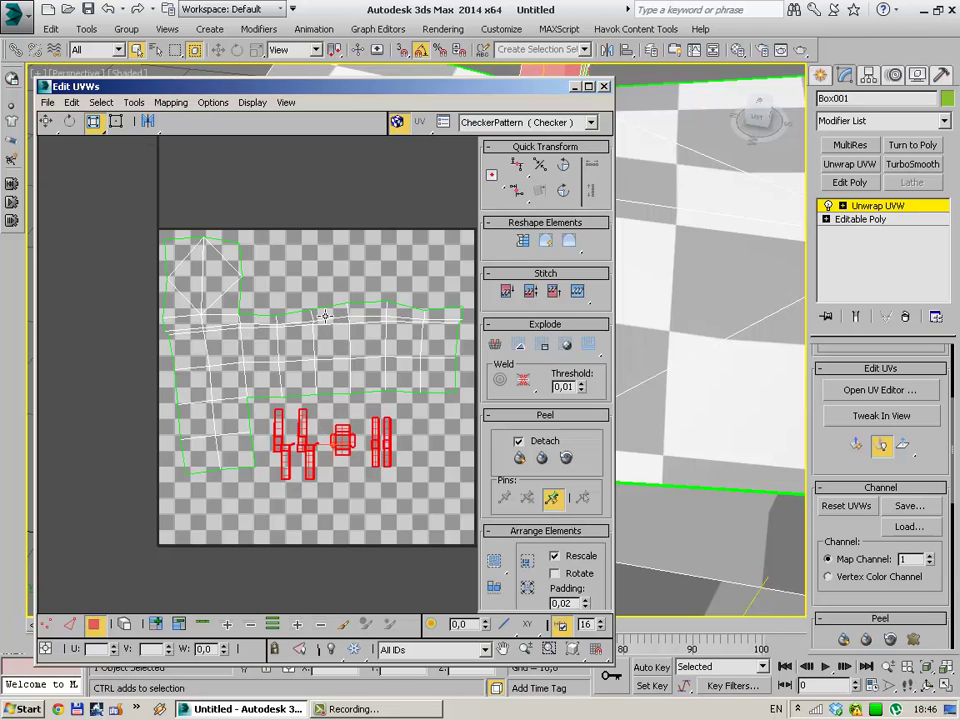
middle_click_drag(329, 315, 253, 285)
mouse_move(740, 301)
middle_mouse_down("alt")
mouse_move(690, 290)
mouse_move(640, 250)
middle_mouse_up("alt")
Close the UV editor, deselect the box, and orbit to a three-quarter view of the gift box.
left_click(604, 87)
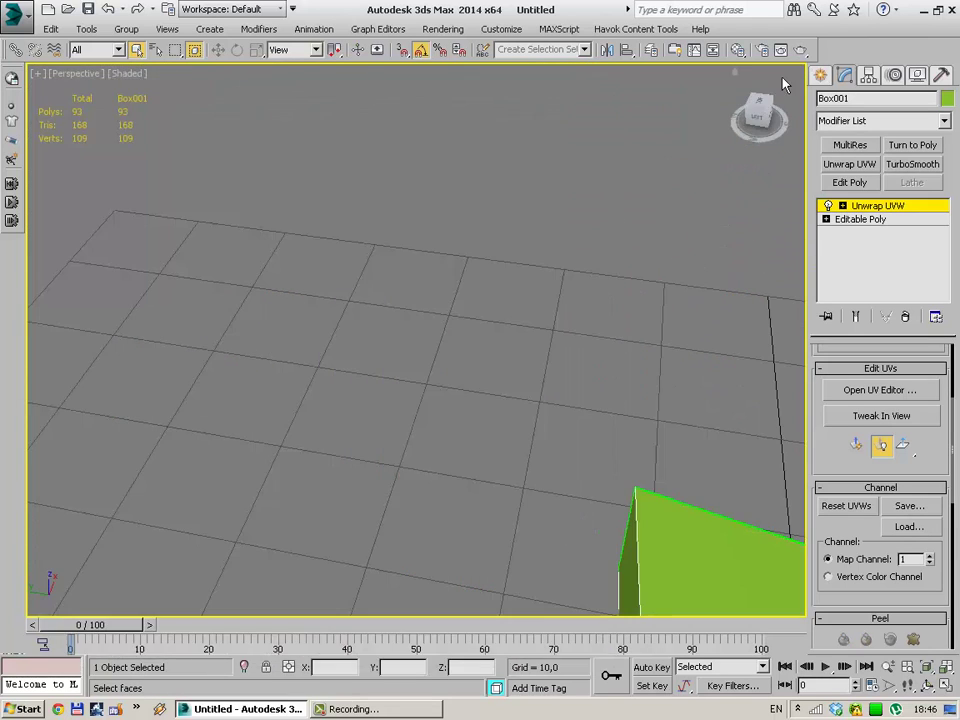
left_click(820, 75)
left_click(489, 300)
middle_click_drag(512, 315, 336, 366, "alt")
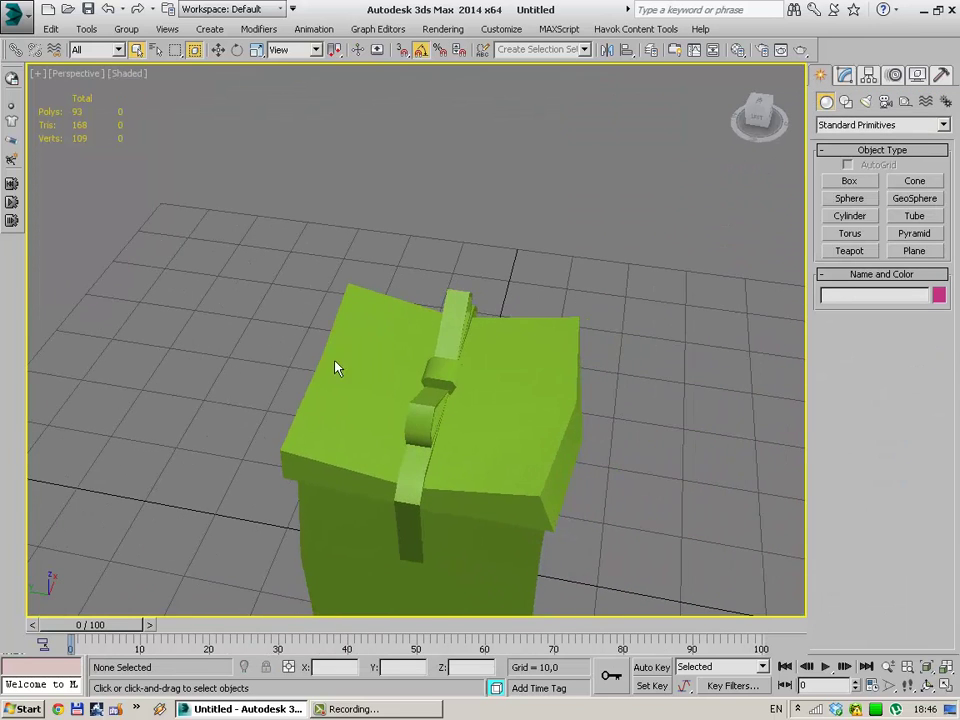
middle_click_drag(508, 501, 429, 463, "alt")
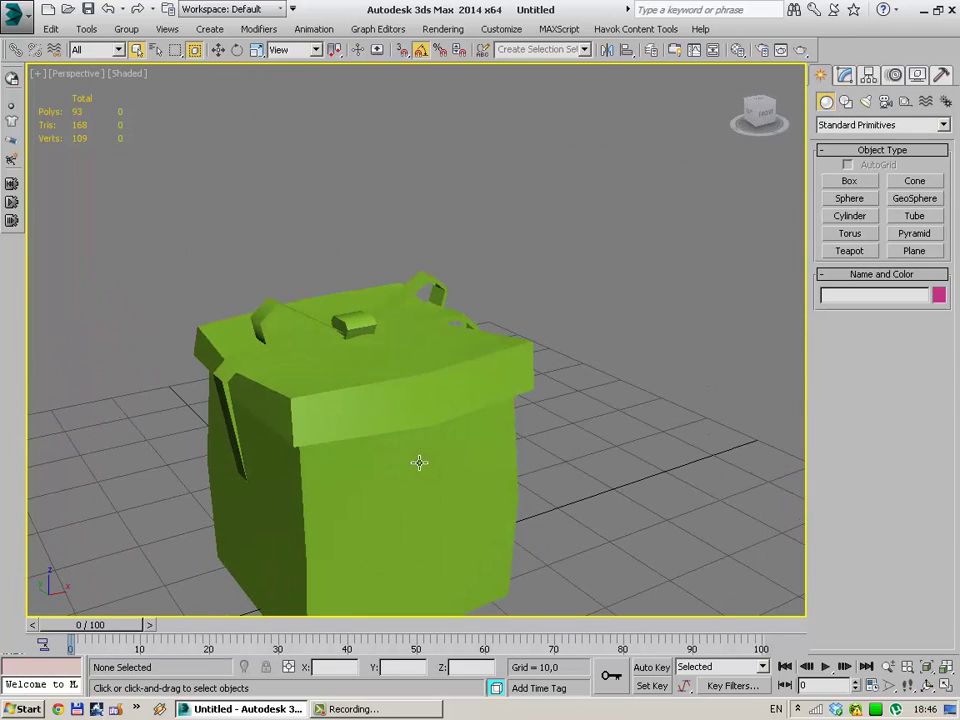